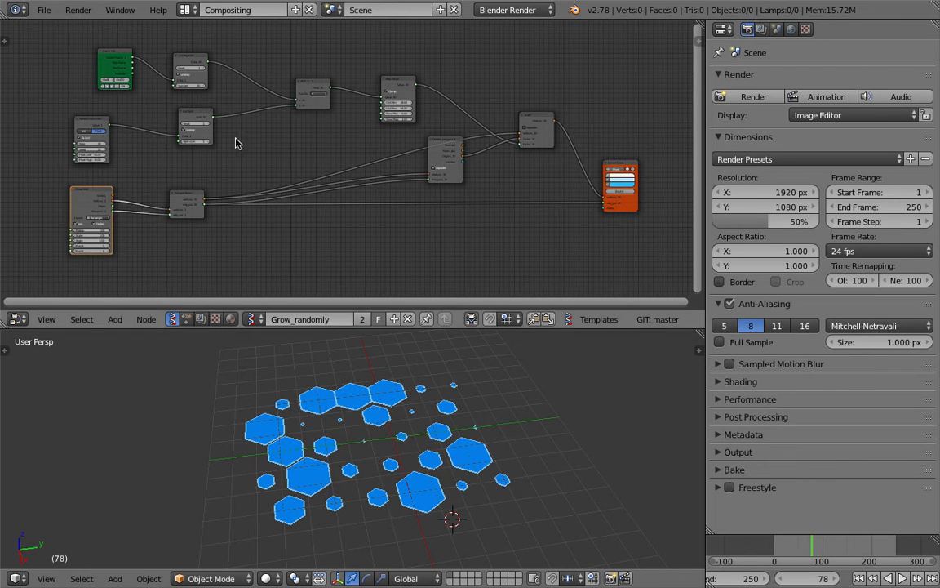
Set the Random Num Gen node's seed to 64.
{"action": "scroll", "coordinate": [225, 96], "scroll_direction": "up", "scroll_amount": 4}
{"action": "scroll", "coordinate": [365, 204], "scroll_direction": "up", "scroll_amount": 5}
{"action": "middle_click_drag", "start_coordinate": [276, 169], "coordinate": [525, 192]}
{"action": "middle_click_drag", "start_coordinate": [337, 218], "coordinate": [307, 192]}
{"action": "scroll", "coordinate": [307, 192], "scroll_direction": "down", "scroll_amount": 1}
{"action": "middle_click_drag", "start_coordinate": [386, 209], "coordinate": [480, 204]}
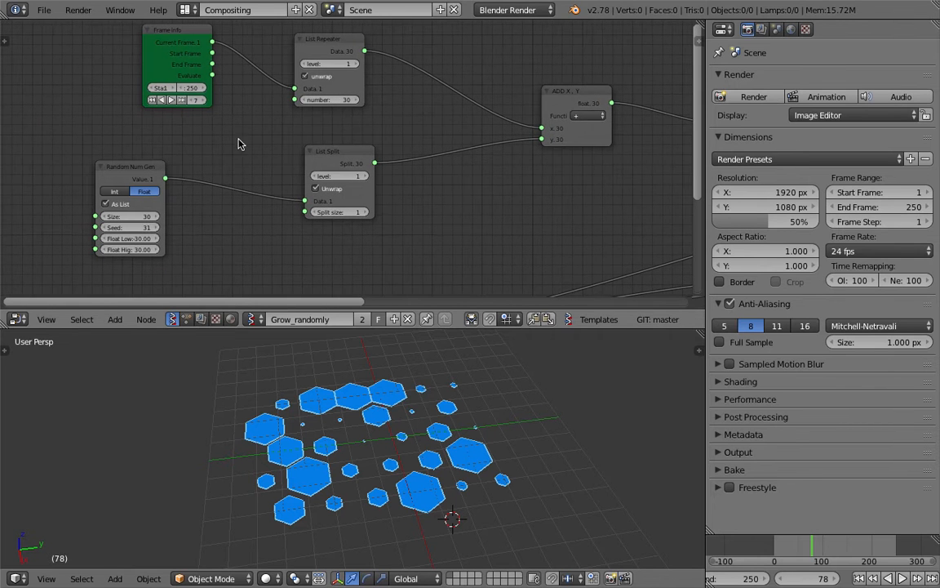
{"action": "left_click_drag", "start_coordinate": [134, 229], "coordinate": [165, 229]}
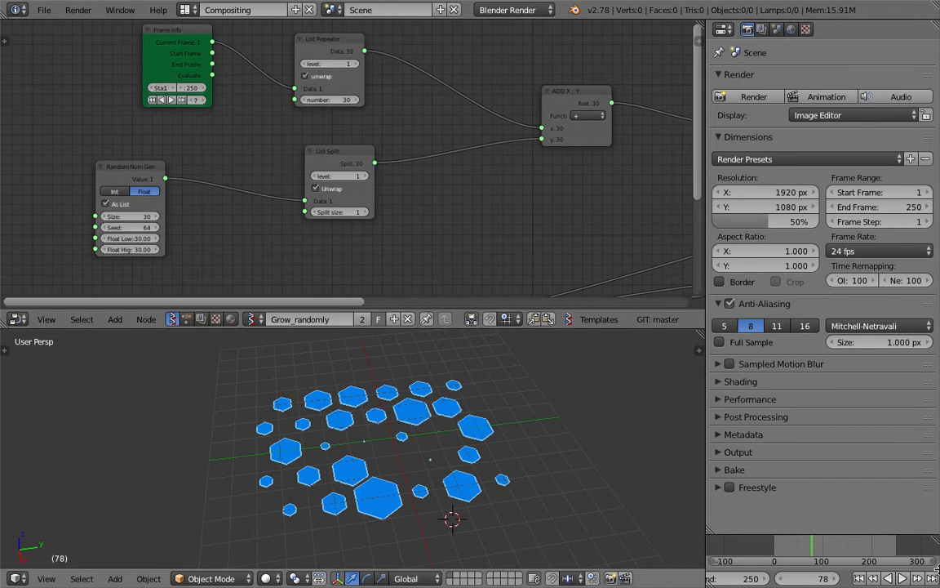
Scrub the timeline to frame 106 to preview the hexagons growing.
{"action": "left_click_drag", "start_coordinate": [812, 553], "coordinate": [831, 545]}
{"action": "middle_click_drag", "start_coordinate": [406, 470], "coordinate": [428, 454]}
{"action": "mouse_move", "coordinate": [820, 548]}
{"action": "left_mouse_down"}
{"action": "mouse_move", "coordinate": [796, 550]}
{"action": "mouse_move", "coordinate": [825, 553]}
{"action": "left_mouse_up"}
Move the Viewer Draw node slightly nearer to the Scale node.
{"action": "scroll", "coordinate": [514, 415], "scroll_direction": "down", "scroll_amount": 3}
{"action": "middle_click_drag", "start_coordinate": [510, 247], "coordinate": [350, 188]}
{"action": "middle_click_drag", "start_coordinate": [541, 174], "coordinate": [294, 150]}
{"action": "left_click_drag", "start_coordinate": [439, 193], "coordinate": [408, 200]}
{"action": "middle_click_drag", "start_coordinate": [280, 191], "coordinate": [512, 166]}
{"action": "scroll", "coordinate": [512, 165], "scroll_direction": "down", "scroll_amount": 6}
{"action": "middle_click_drag", "start_coordinate": [332, 114], "coordinate": [392, 114]}
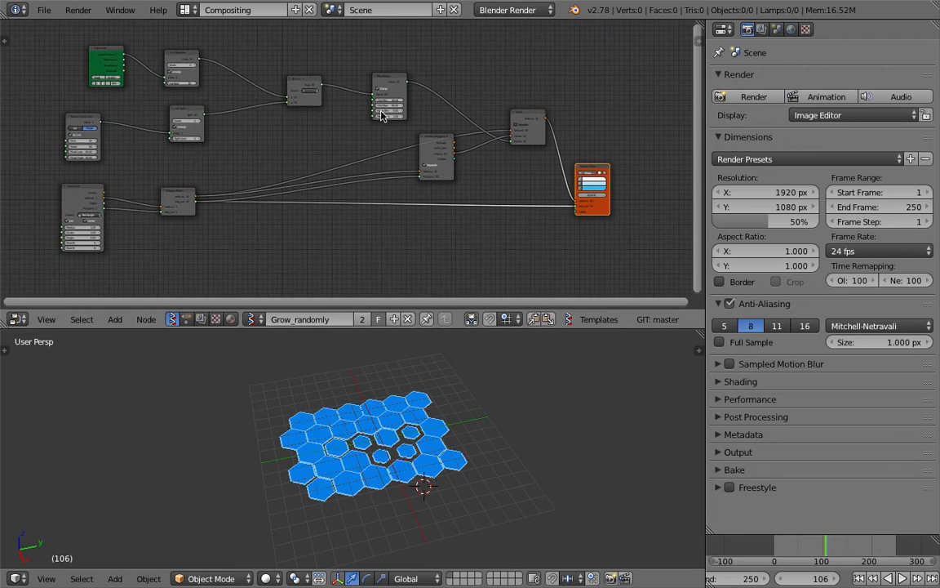
{"action": "middle_click_drag", "start_coordinate": [470, 160], "coordinate": [460, 161]}
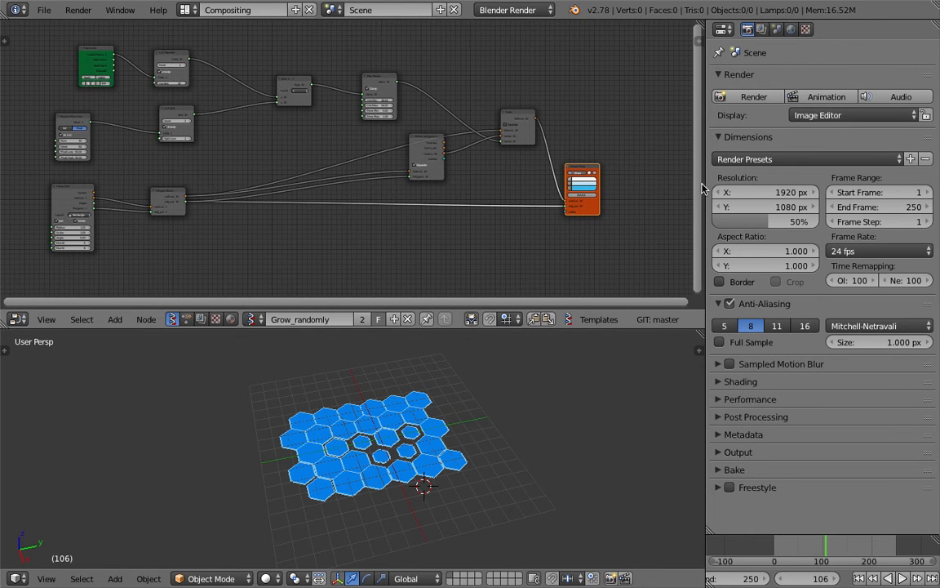
Narrow the properties area to enlarge the node editor and 3D view, and examine the hexagons up close.
{"action": "left_click_drag", "start_coordinate": [706, 188], "coordinate": [747, 191]}
{"action": "scroll", "coordinate": [500, 407], "scroll_direction": "up", "scroll_amount": 3}
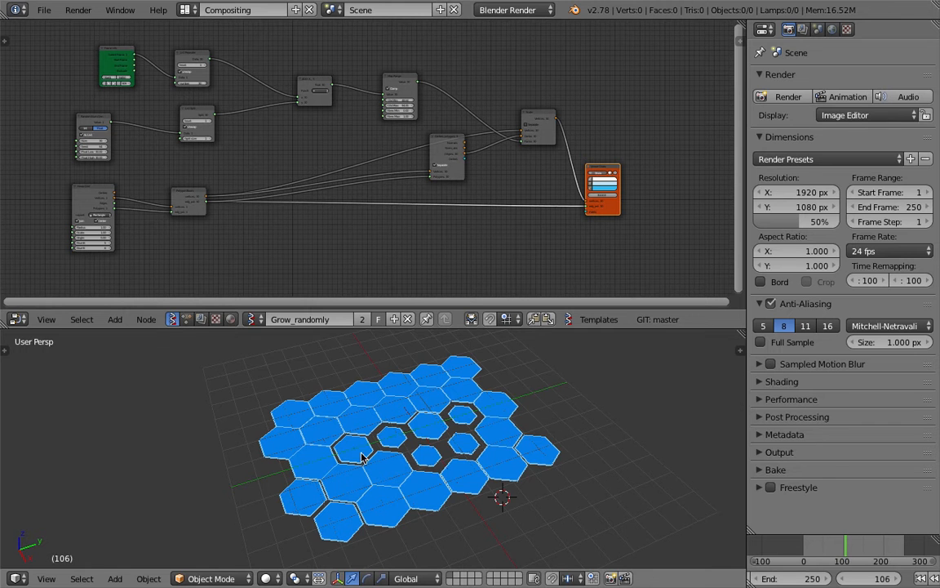
{"action": "middle_click_drag", "start_coordinate": [351, 440], "coordinate": [370, 443]}
{"action": "scroll", "coordinate": [426, 434], "scroll_direction": "up", "scroll_amount": 2}
{"action": "scroll", "coordinate": [435, 183], "scroll_direction": "up", "scroll_amount": 3}
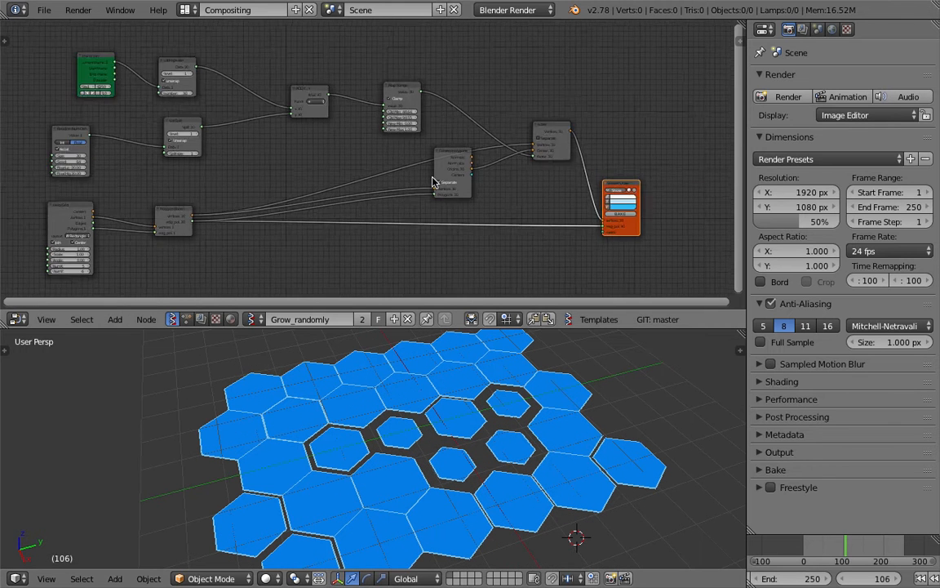
Reposition the List Split node and the Random Num Gen node closer to each other.
{"action": "middle_click_drag", "start_coordinate": [363, 171], "coordinate": [641, 143]}
{"action": "scroll", "coordinate": [438, 141], "scroll_direction": "up", "scroll_amount": 3}
{"action": "left_click_drag", "start_coordinate": [392, 182], "coordinate": [369, 178]}
{"action": "left_click_drag", "start_coordinate": [183, 183], "coordinate": [217, 176]}
{"action": "middle_click_drag", "start_coordinate": [450, 159], "coordinate": [384, 155]}
{"action": "scroll", "coordinate": [467, 452], "scroll_direction": "down", "scroll_amount": 2}
Preview the growth from frame 46 to frame 151 and shift the Map Range node slightly towards the math node.
{"action": "left_click", "coordinate": [820, 548]}
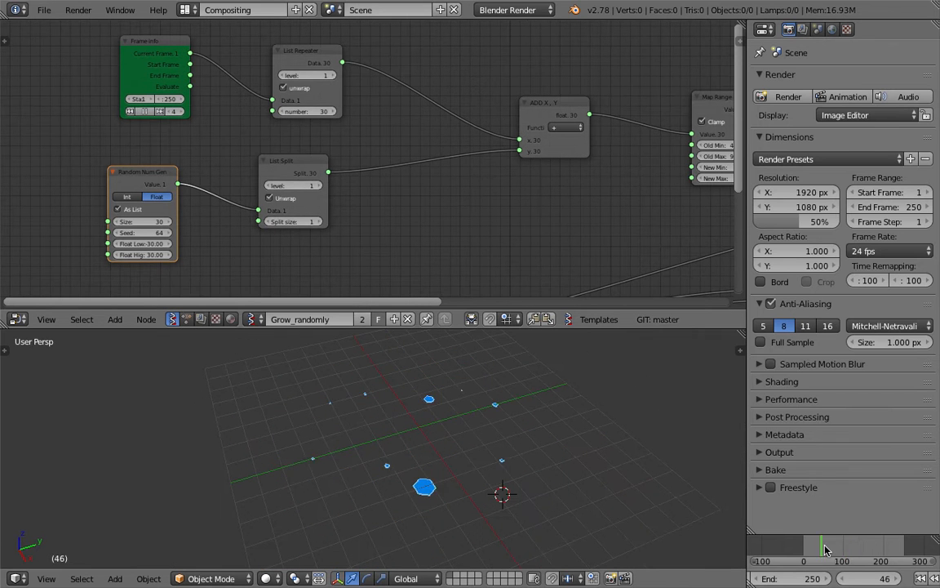
{"action": "left_click_drag", "start_coordinate": [832, 550], "coordinate": [863, 549]}
{"action": "middle_click_drag", "start_coordinate": [704, 130], "coordinate": [386, 124]}
{"action": "scroll", "coordinate": [385, 124], "scroll_direction": "up", "scroll_amount": 1}
{"action": "left_click_drag", "start_coordinate": [387, 90], "coordinate": [356, 85]}
{"action": "scroll", "coordinate": [370, 95], "scroll_direction": "up", "scroll_amount": 1}
{"action": "middle_click_drag", "start_coordinate": [370, 95], "coordinate": [321, 96]}
{"action": "middle_click_drag", "start_coordinate": [421, 381], "coordinate": [410, 389]}
Examine the Scale node's vertices, center and factor inputs together with the hexagons in the 3D view.
{"action": "middle_click_drag", "start_coordinate": [390, 214], "coordinate": [253, 209]}
{"action": "middle_click_drag", "start_coordinate": [457, 212], "coordinate": [269, 179]}
{"action": "scroll", "coordinate": [269, 178], "scroll_direction": "up", "scroll_amount": 3}
{"action": "middle_click_drag", "start_coordinate": [341, 159], "coordinate": [346, 182]}
{"action": "scroll", "coordinate": [298, 176], "scroll_direction": "up", "scroll_amount": 3}
{"action": "scroll", "coordinate": [306, 173], "scroll_direction": "down", "scroll_amount": 2}
{"action": "scroll", "coordinate": [384, 164], "scroll_direction": "down", "scroll_amount": 1}
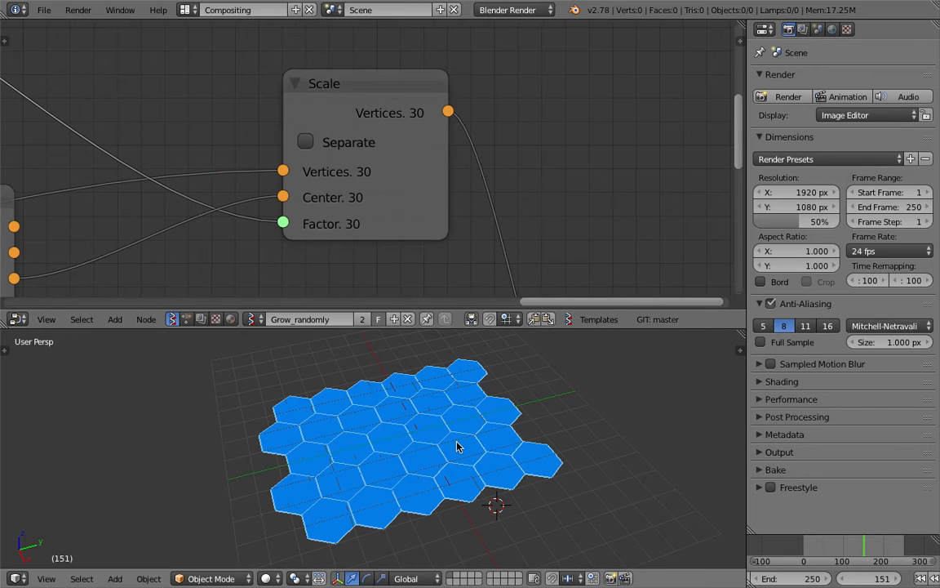
{"action": "middle_click_drag", "start_coordinate": [448, 478], "coordinate": [409, 439]}
{"action": "middle_click_drag", "start_coordinate": [386, 175], "coordinate": [440, 170]}
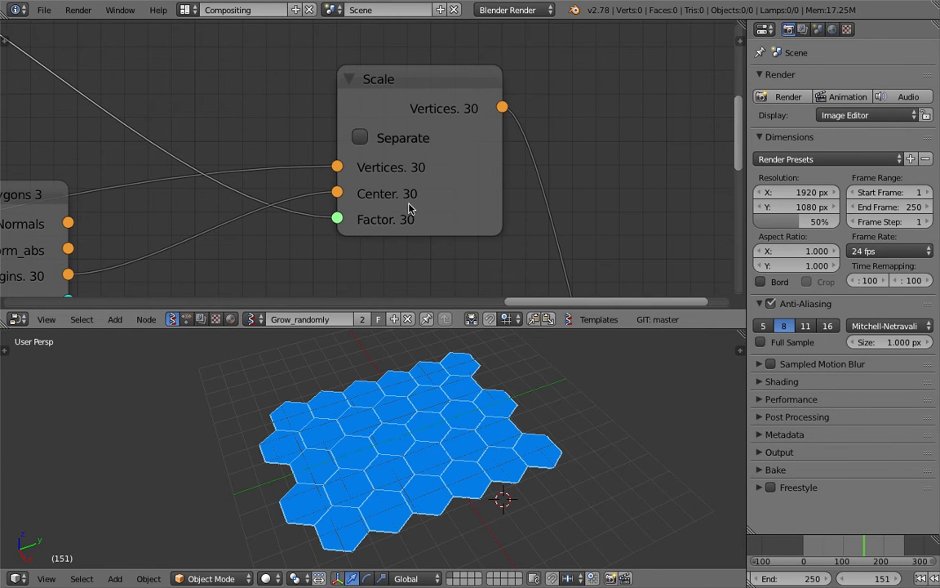
{"action": "scroll", "coordinate": [468, 137], "scroll_direction": "down", "scroll_amount": 2}
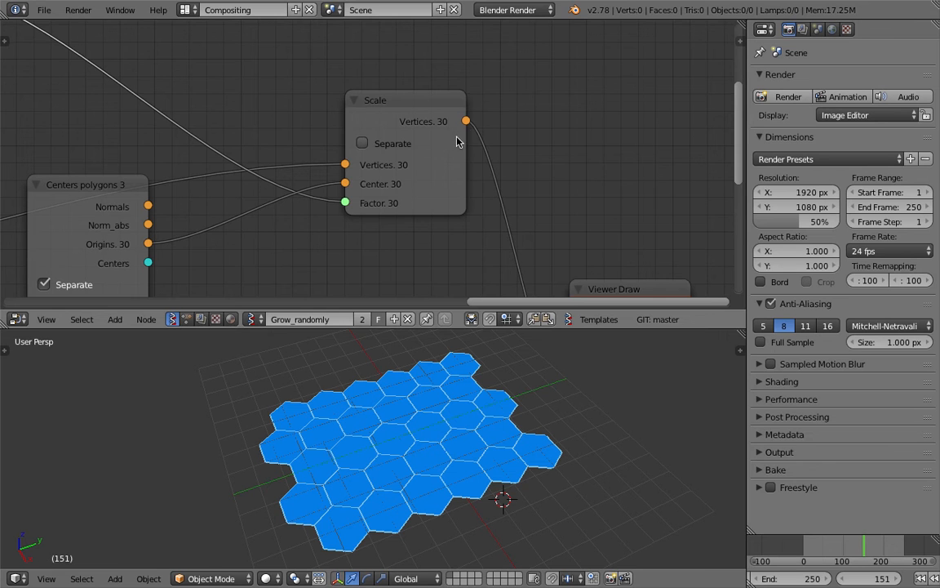
{"action": "middle_click_drag", "start_coordinate": [430, 164], "coordinate": [419, 157]}
{"action": "scroll", "coordinate": [390, 184], "scroll_direction": "down", "scroll_amount": 2}
{"action": "scroll", "coordinate": [411, 162], "scroll_direction": "up", "scroll_amount": 3}
{"action": "scroll", "coordinate": [457, 113], "scroll_direction": "up", "scroll_amount": 1}
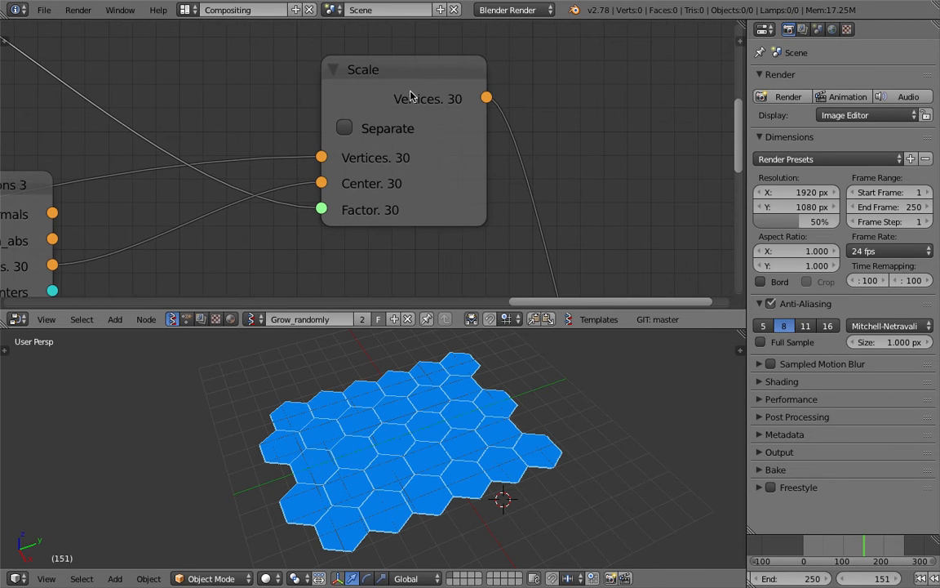
{"action": "scroll", "coordinate": [408, 201], "scroll_direction": "down", "scroll_amount": 1}
{"action": "mouse_move", "coordinate": [409, 203]}
{"action": "middle_mouse_down"}
{"action": "mouse_move", "coordinate": [447, 174]}
{"action": "mouse_move", "coordinate": [504, 176]}
{"action": "middle_mouse_up"}
{"action": "scroll", "coordinate": [237, 272], "scroll_direction": "down", "scroll_amount": 1}
Examine how the Hexa Grid feeds Polygon Boom and the Centers polygons node.
{"action": "middle_click_drag", "start_coordinate": [236, 272], "coordinate": [526, 146]}
{"action": "scroll", "coordinate": [527, 145], "scroll_direction": "down", "scroll_amount": 2}
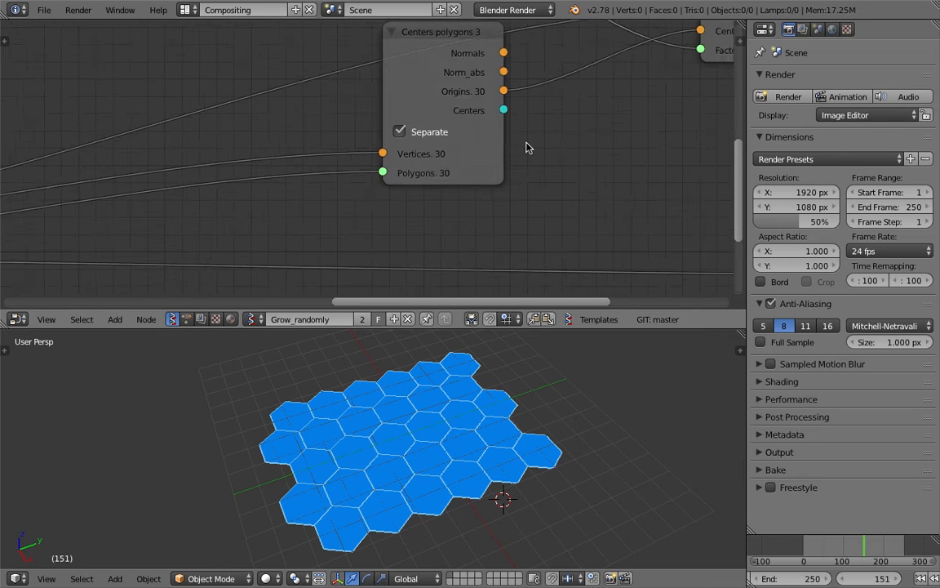
{"action": "middle_click_drag", "start_coordinate": [259, 226], "coordinate": [473, 189]}
{"action": "scroll", "coordinate": [472, 188], "scroll_direction": "down", "scroll_amount": 3}
{"action": "middle_click_drag", "start_coordinate": [259, 193], "coordinate": [504, 157]}
{"action": "middle_click_drag", "start_coordinate": [285, 168], "coordinate": [600, 172]}
{"action": "middle_click_drag", "start_coordinate": [325, 164], "coordinate": [463, 112]}
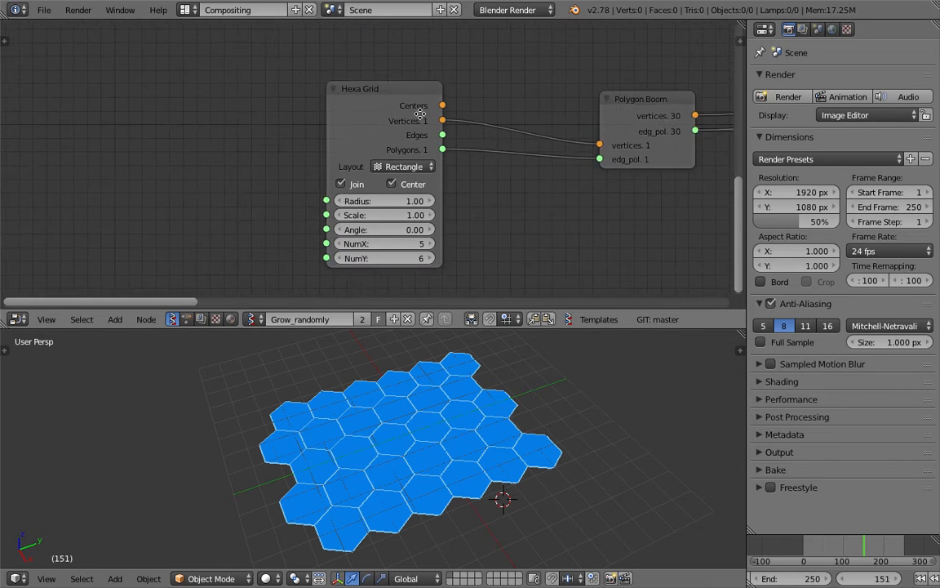
{"action": "scroll", "coordinate": [392, 115], "scroll_direction": "up", "scroll_amount": 2}
{"action": "scroll", "coordinate": [381, 109], "scroll_direction": "up", "scroll_amount": 1}
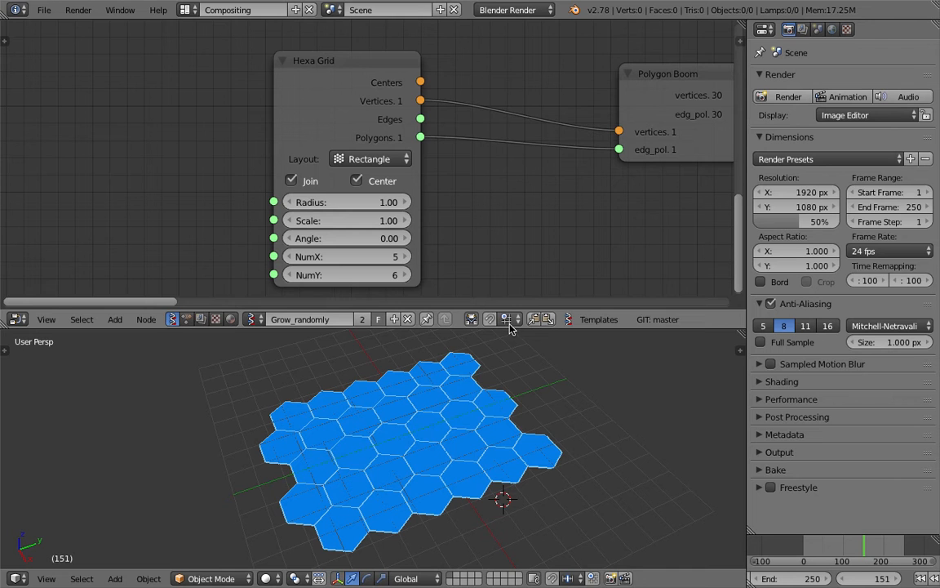
Set the Hexa Grid node's scale to 0.49.
{"action": "left_click_drag", "start_coordinate": [509, 327], "coordinate": [510, 332]}
{"action": "middle_click_drag", "start_coordinate": [561, 418], "coordinate": [519, 431]}
{"action": "scroll", "coordinate": [374, 220], "scroll_direction": "up", "scroll_amount": 1}
{"action": "left_click_drag", "start_coordinate": [375, 220], "coordinate": [395, 223]}
{"action": "scroll", "coordinate": [361, 220], "scroll_direction": "up", "scroll_amount": 1}
{"action": "scroll", "coordinate": [437, 222], "scroll_direction": "down", "scroll_amount": 2}
{"action": "middle_click_drag", "start_coordinate": [437, 222], "coordinate": [438, 229]}
Delete the Hexa Grid node from the tree.
{"action": "left_click", "coordinate": [390, 96]}
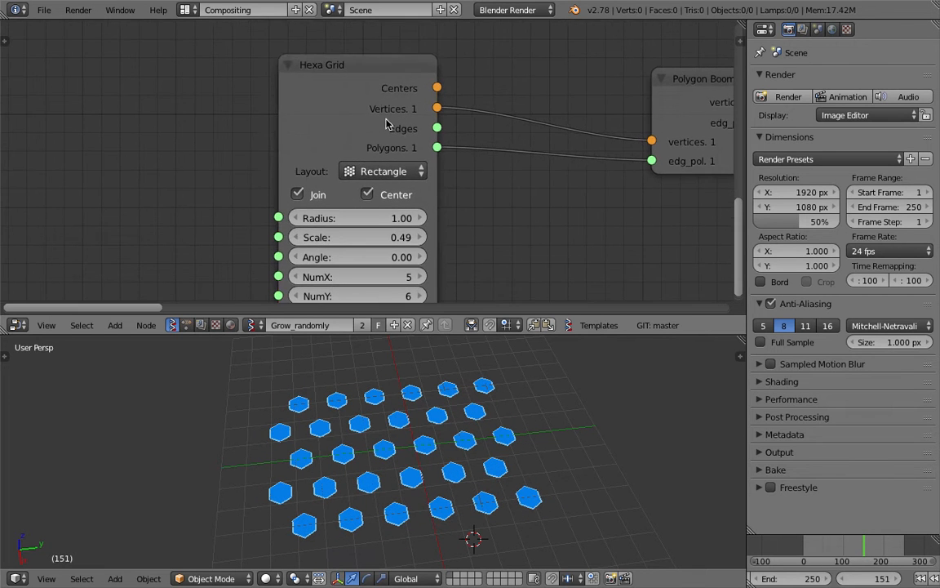
{"action": "scroll", "coordinate": [392, 97], "scroll_direction": "down", "scroll_amount": 8}
{"action": "middle_click_drag", "start_coordinate": [370, 126], "coordinate": [353, 132]}
{"action": "left_click_drag", "start_coordinate": [353, 131], "coordinate": [347, 146]}
{"action": "left_click", "coordinate": [346, 146]}
{"action": "key", "text": "x"}
Search for the Plane node, add it and place it before the Polygon Boom node.
{"action": "key", "text": "shift+a"}
{"action": "left_click", "coordinate": [339, 143]}
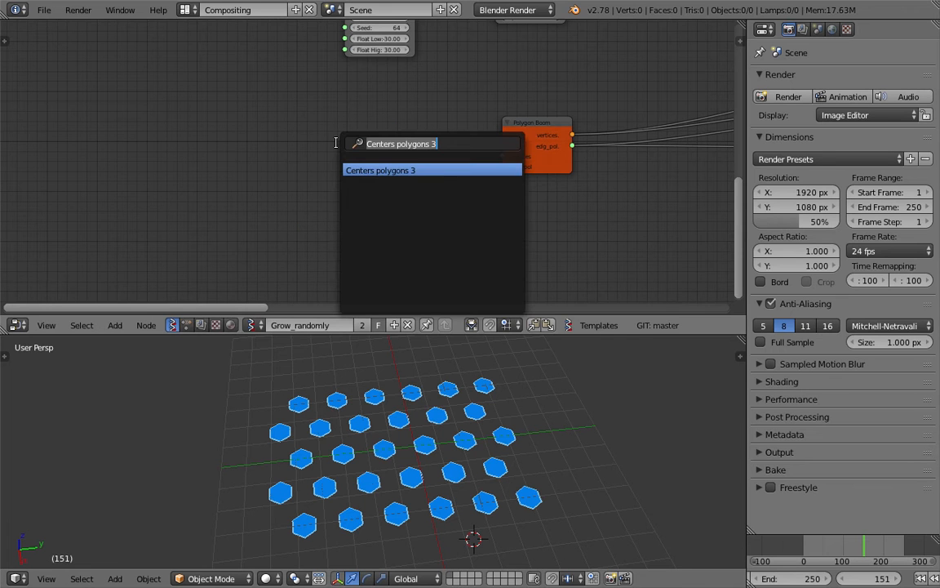
{"action": "type", "text": "plane"}
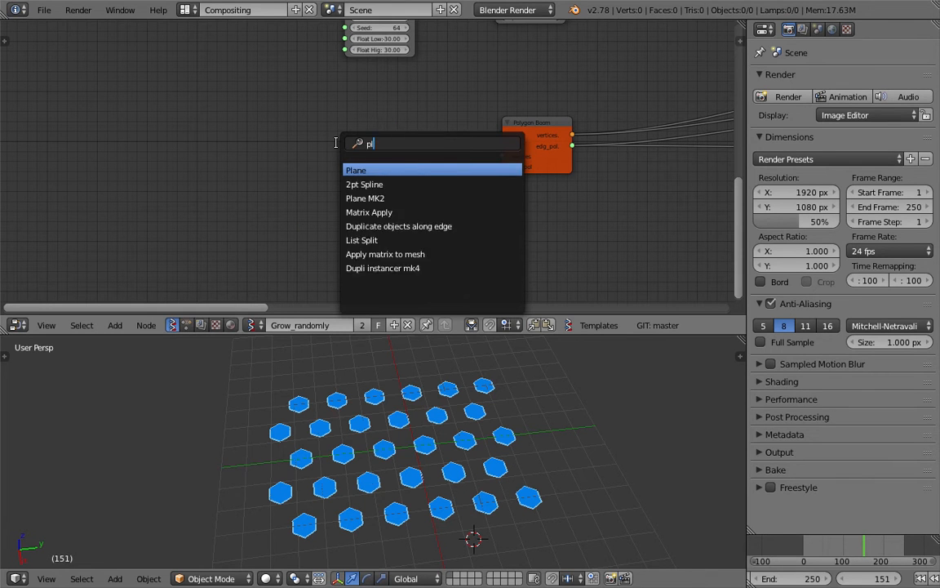
{"action": "key", "text": "Return"}
{"action": "left_click", "coordinate": [364, 145]}
Connect the Plane node's Vertices and Polygons outputs to Polygon Boom's vertices and edg_pol inputs.
{"action": "scroll", "coordinate": [364, 145], "scroll_direction": "up", "scroll_amount": 1}
{"action": "left_click_drag", "start_coordinate": [411, 160], "coordinate": [512, 155]}
{"action": "left_click_drag", "start_coordinate": [410, 183], "coordinate": [455, 186]}
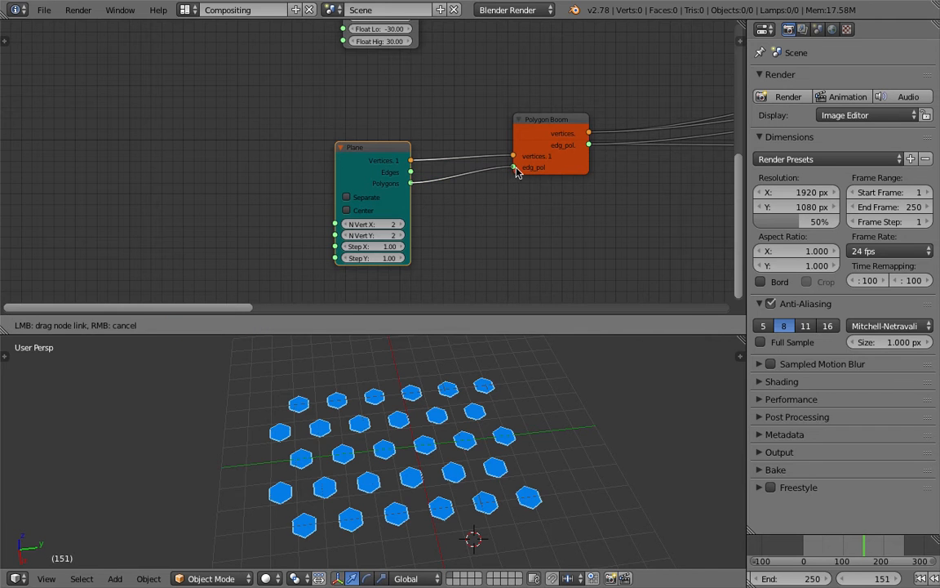
{"action": "left_click_drag", "start_coordinate": [516, 173], "coordinate": [515, 168]}
Set the Plane node's N Vert X to 5 and N Vert Y to 6.
{"action": "left_click", "coordinate": [399, 224]}
{"action": "left_click", "coordinate": [402, 235]}
{"action": "left_click", "coordinate": [402, 235]}
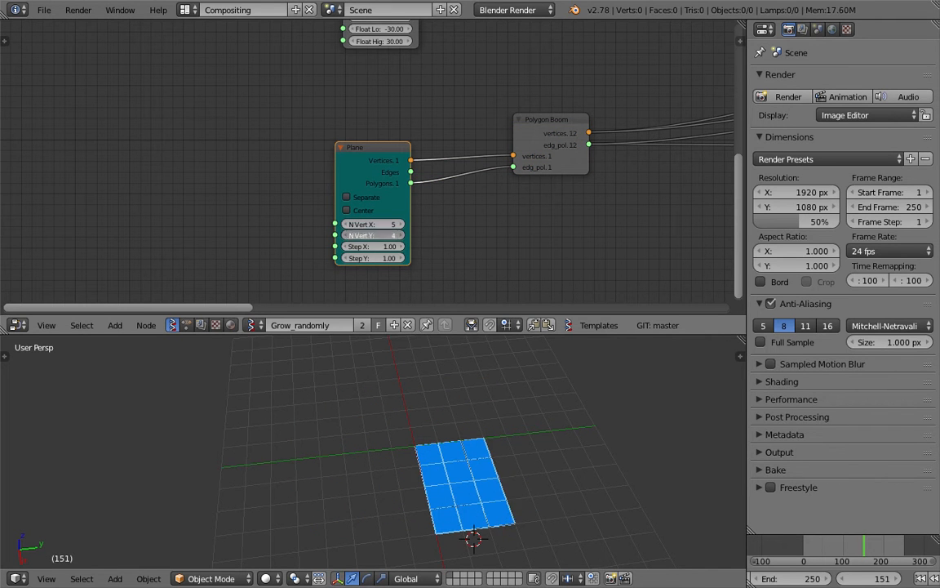
{"action": "left_click", "coordinate": [402, 236]}
{"action": "left_click", "coordinate": [403, 235]}
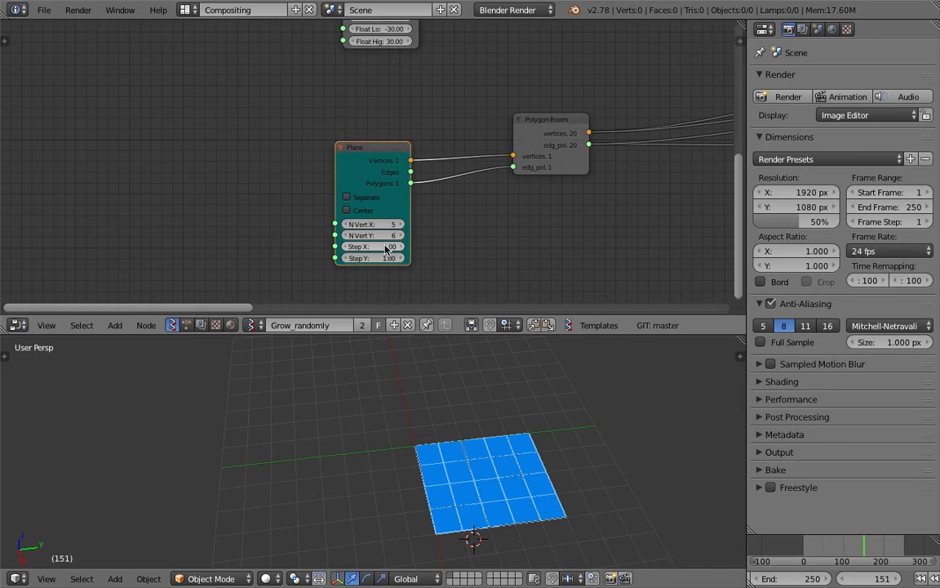
Scrub the timeline to frame 119 and view the whole node tree beside the plane's scaled faces.
{"action": "left_click_drag", "start_coordinate": [820, 549], "coordinate": [850, 545]}
{"action": "middle_click_drag", "start_coordinate": [545, 444], "coordinate": [434, 435], "text": "shift"}
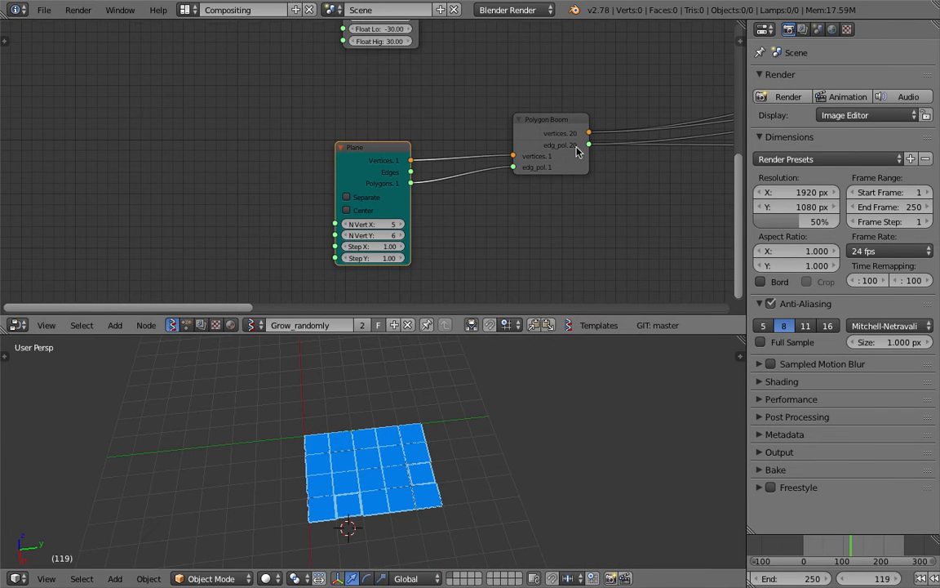
{"action": "key", "text": "Home"}
{"action": "middle_click_drag", "start_coordinate": [304, 217], "coordinate": [352, 144]}
{"action": "scroll", "coordinate": [374, 417], "scroll_direction": "up", "scroll_amount": 1}
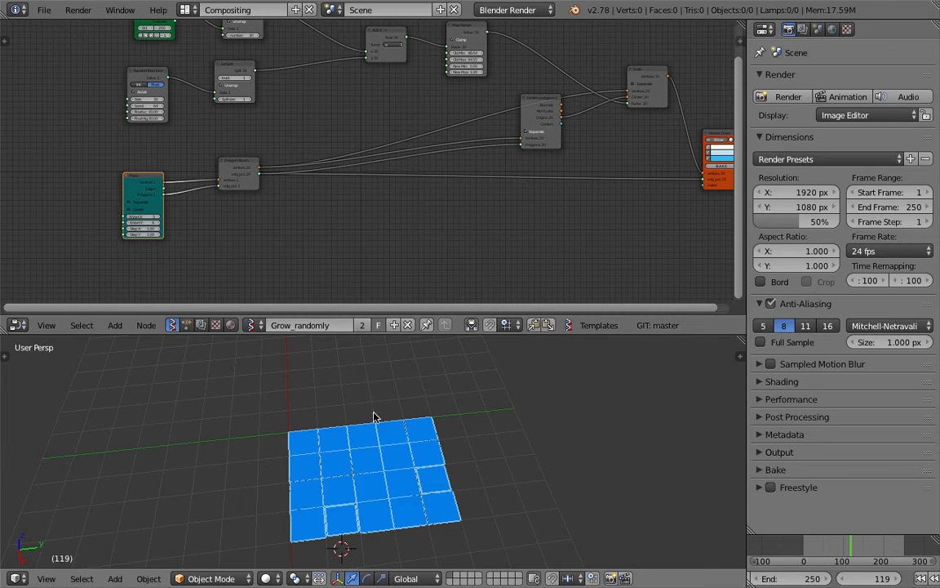
Scrub the timeline to frame 88 and examine the growing square faces from another angle.
{"action": "mouse_move", "coordinate": [828, 543]}
{"action": "left_mouse_down"}
{"action": "mouse_move", "coordinate": [852, 548]}
{"action": "mouse_move", "coordinate": [841, 546]}
{"action": "left_mouse_up"}
{"action": "middle_click_drag", "start_coordinate": [382, 463], "coordinate": [358, 447]}
{"action": "middle_click_drag", "start_coordinate": [448, 436], "coordinate": [459, 464]}
{"action": "mouse_move", "coordinate": [826, 549]}
{"action": "left_mouse_down"}
{"action": "mouse_move", "coordinate": [850, 549]}
{"action": "mouse_move", "coordinate": [838, 548]}
{"action": "left_mouse_up"}
{"action": "left_click", "coordinate": [613, 495]}
{"action": "middle_click_drag", "start_coordinate": [351, 439], "coordinate": [426, 438]}
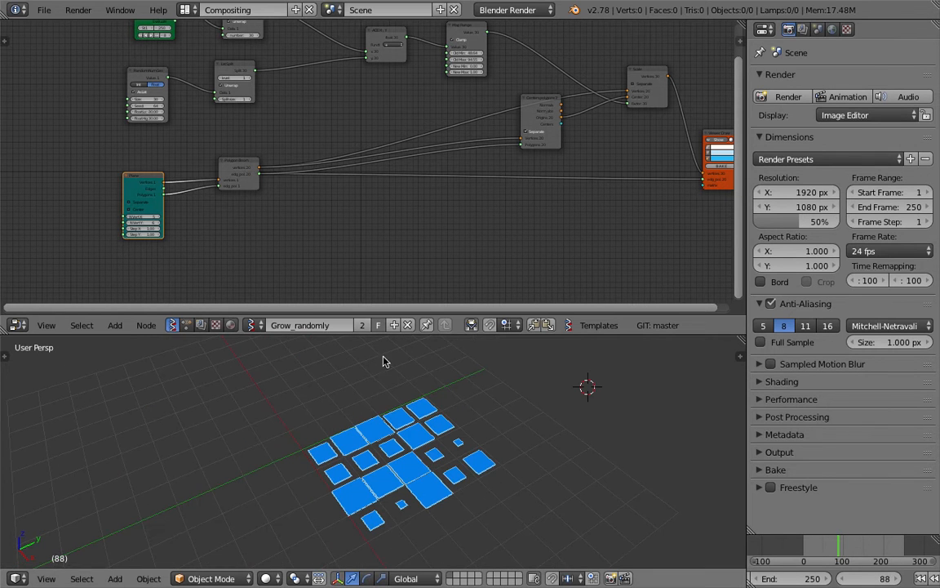
Start a new file by reloading the start-up file.
{"action": "left_click", "coordinate": [44, 9]}
{"action": "left_click", "coordinate": [55, 27]}
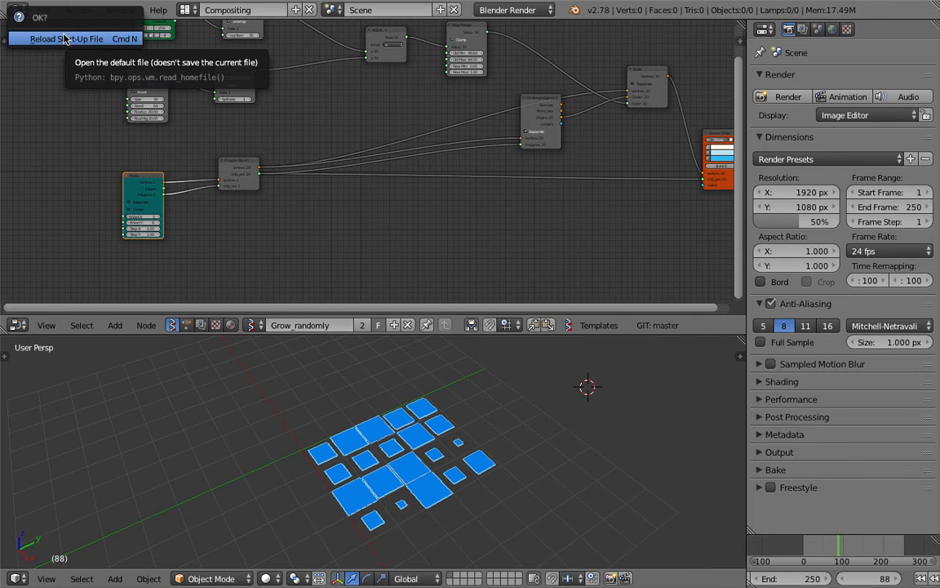
{"action": "left_click", "coordinate": [64, 38]}
Select all the default objects and delete them to leave an empty scene.
{"action": "middle_click_drag", "start_coordinate": [363, 344], "coordinate": [475, 330]}
{"action": "key", "text": "a"}
{"action": "key", "text": "a"}
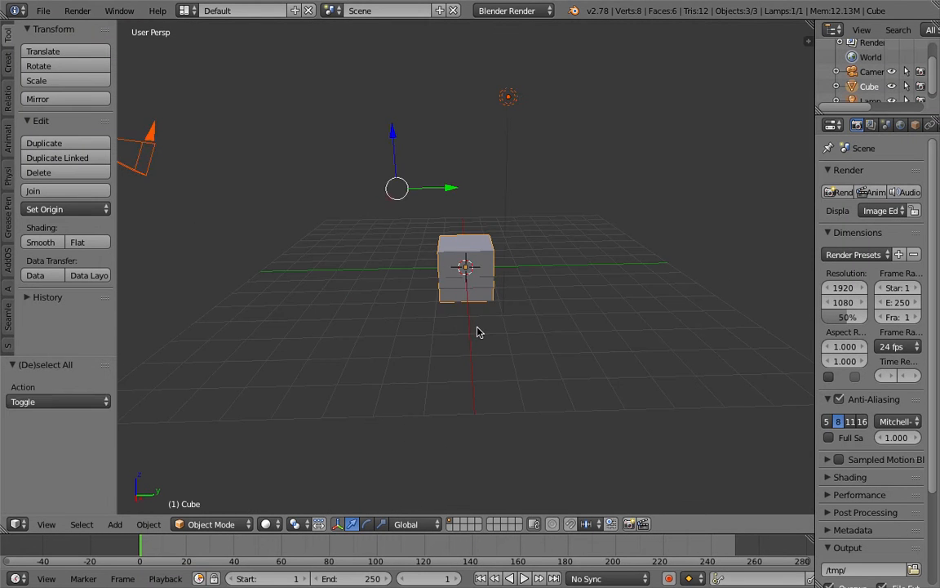
{"action": "key", "text": "x"}
{"action": "left_click", "coordinate": [467, 320]}
{"action": "middle_click_drag", "start_coordinate": [432, 286], "coordinate": [540, 287]}
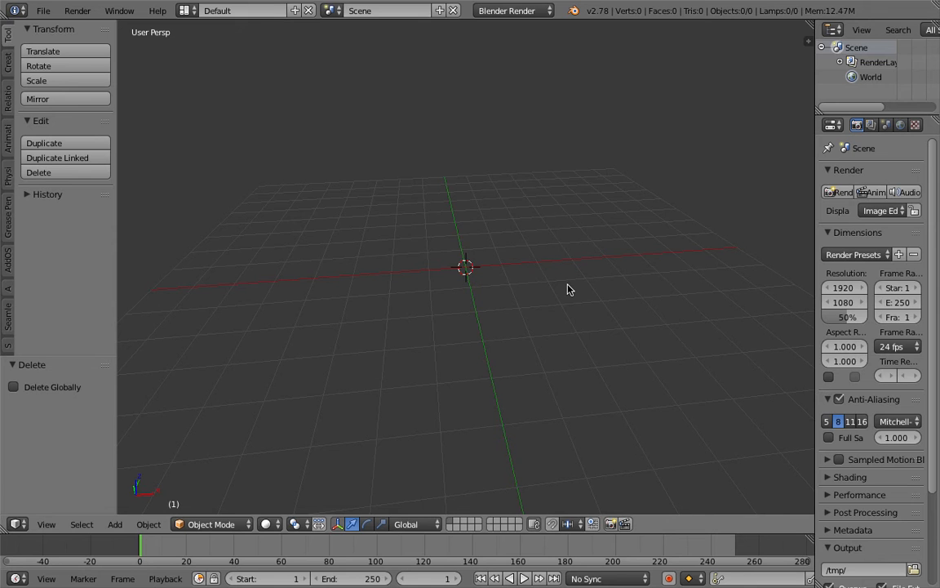
{"action": "middle_click_drag", "start_coordinate": [460, 294], "coordinate": [470, 276]}
Save the file in the Desktop folder as scaling_every_face_001.blend.
{"action": "left_click", "coordinate": [41, 10]}
{"action": "left_click", "coordinate": [120, 137]}
{"action": "left_click", "coordinate": [323, 63]}
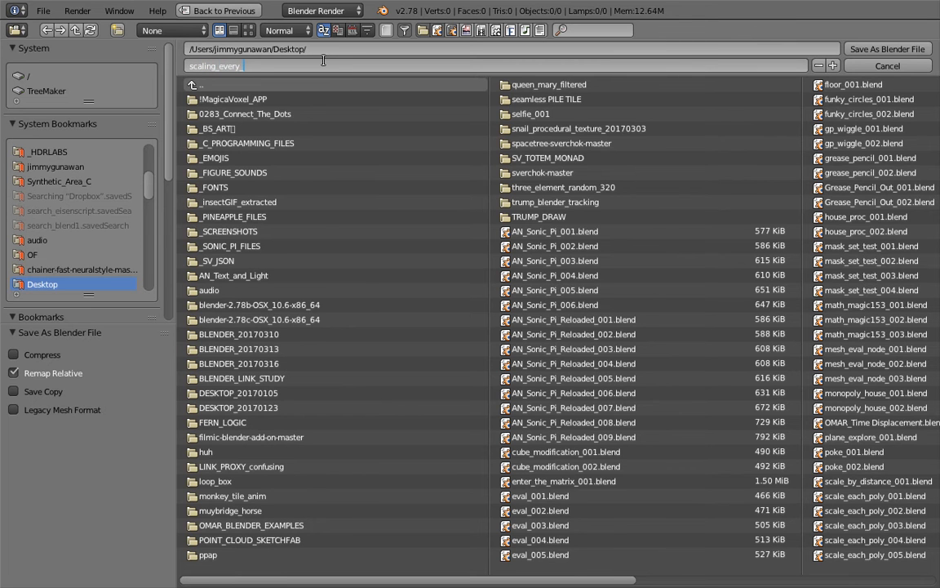
{"action": "type", "text": "scaling_every_face_001"}
{"action": "key", "text": "Return"}
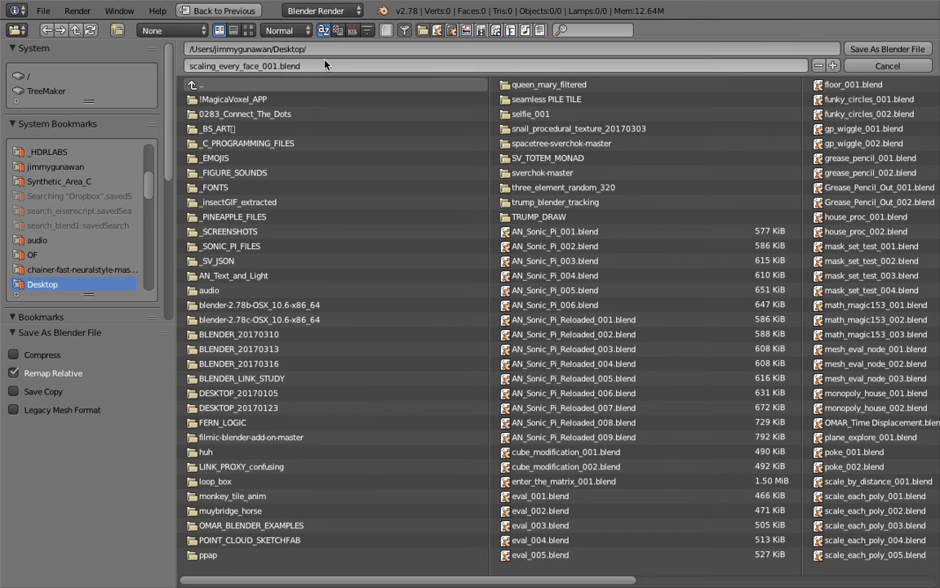
{"action": "left_click", "coordinate": [886, 49]}
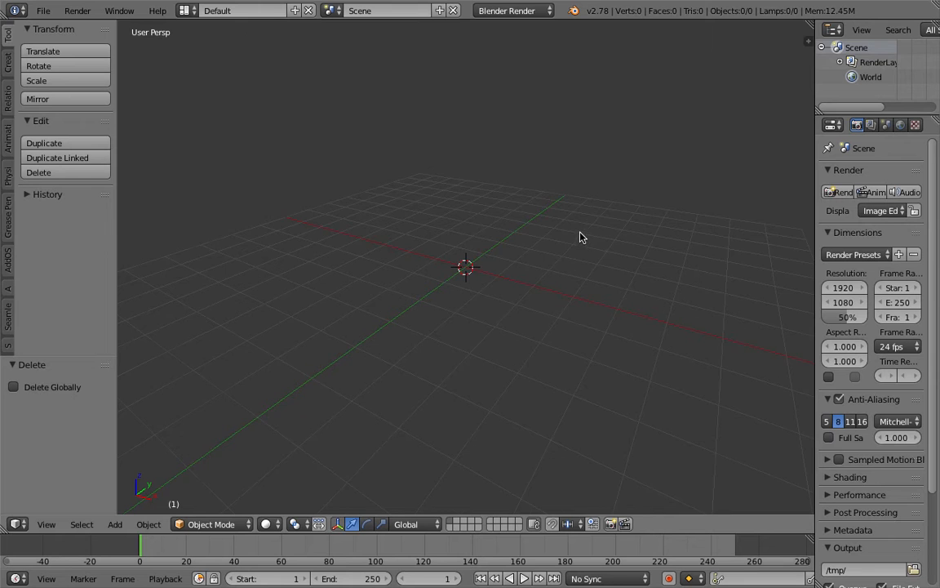
Add a torus mesh to the scene.
{"action": "key", "text": "shift+a"}
{"action": "mouse_move", "coordinate": [530, 219]}
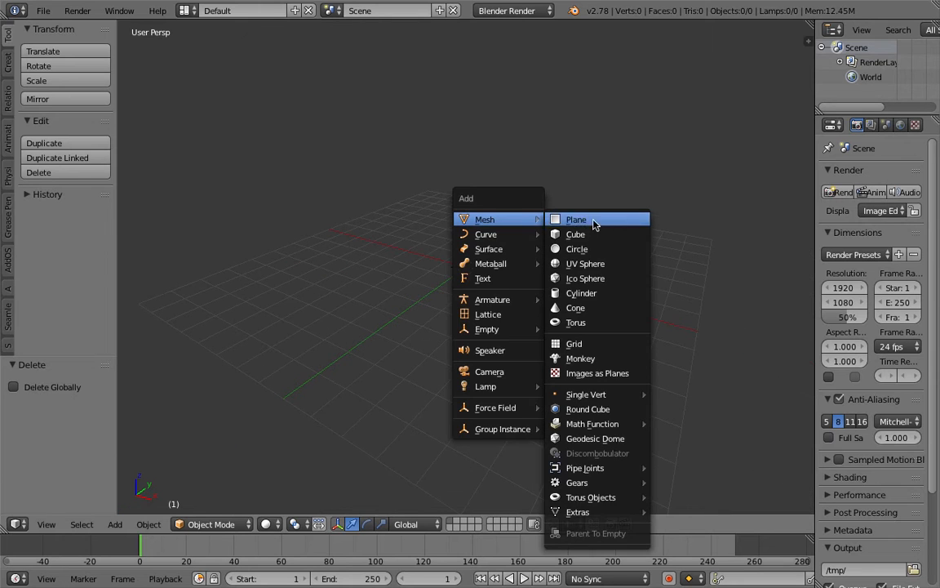
{"action": "left_click", "coordinate": [598, 324]}
Add a Build modifier to the torus and scrub the timeline to frame 101 to preview it.
{"action": "left_click_drag", "start_coordinate": [818, 106], "coordinate": [649, 111]}
{"action": "left_click", "coordinate": [776, 124]}
{"action": "left_click", "coordinate": [763, 174]}
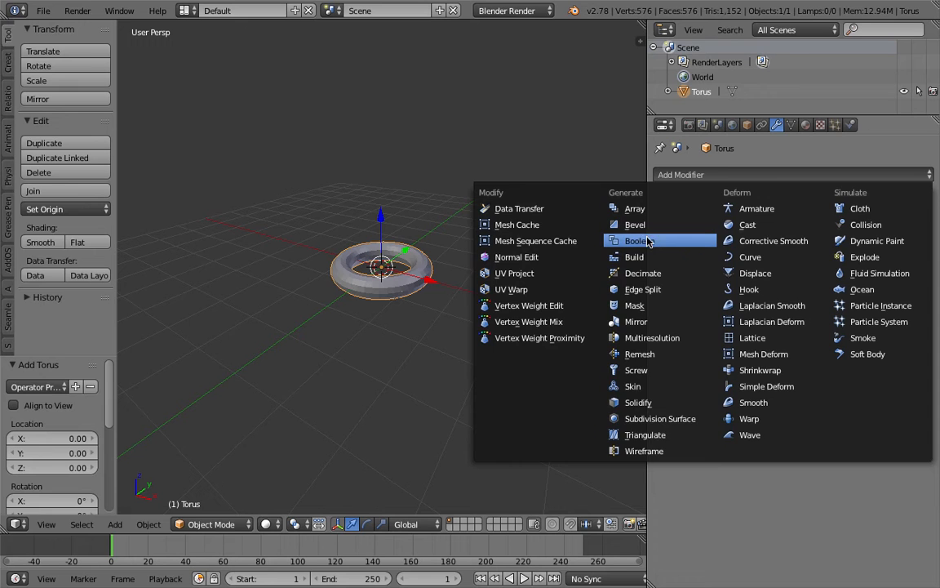
{"action": "left_click", "coordinate": [664, 256]}
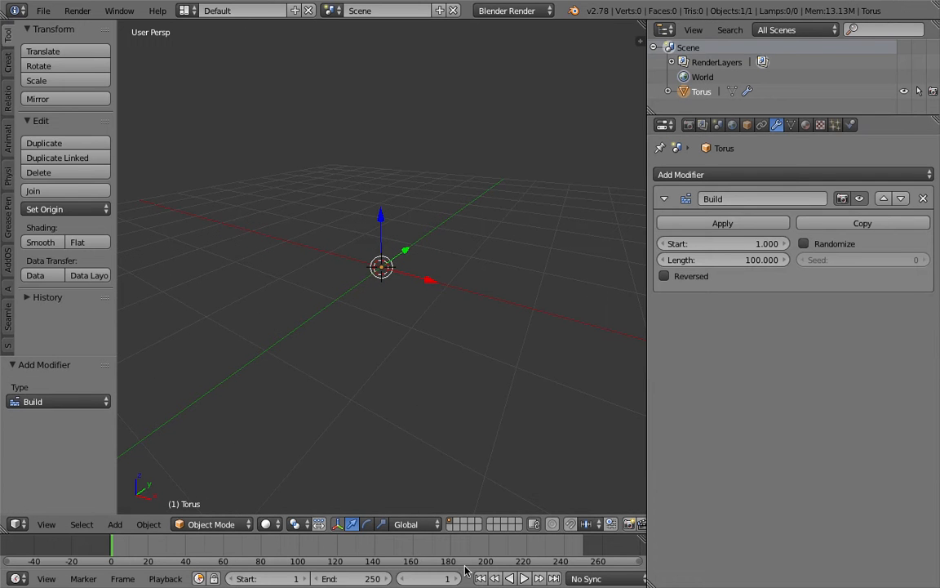
{"action": "left_click_drag", "start_coordinate": [155, 553], "coordinate": [300, 541]}
{"action": "scroll", "coordinate": [342, 416], "scroll_direction": "up", "scroll_amount": 3}
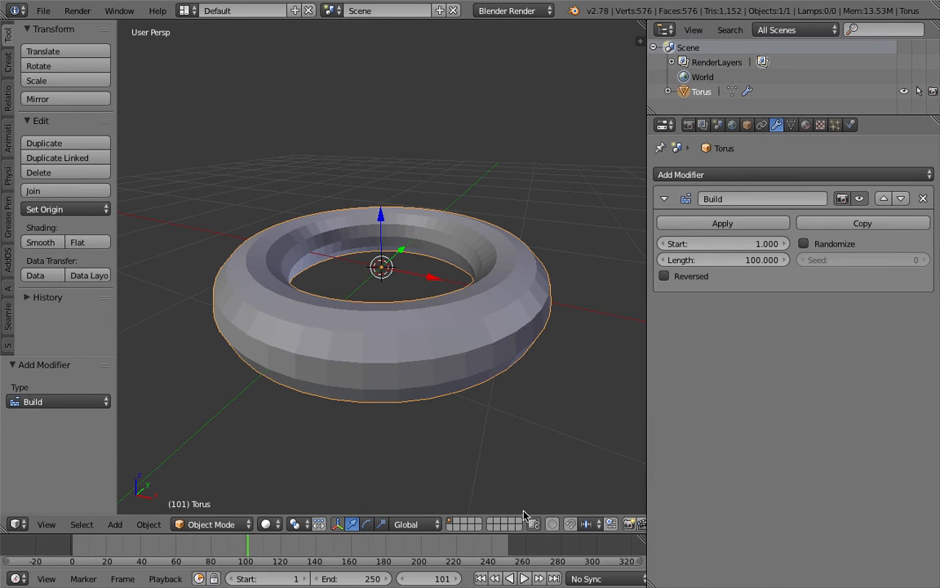
Remove the Build modifier and delete the torus.
{"action": "left_click", "coordinate": [924, 198]}
{"action": "left_click_drag", "start_coordinate": [647, 153], "coordinate": [790, 153]}
{"action": "scroll", "coordinate": [567, 237], "scroll_direction": "down", "scroll_amount": 4}
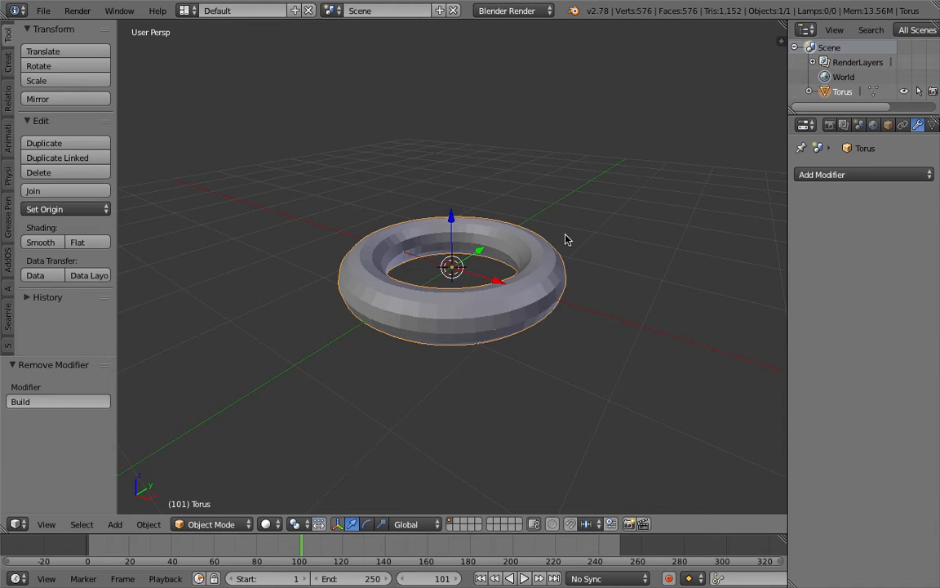
{"action": "key", "text": "Delete"}
Switch to the Compositing screen layout and merge the image editor area into the 3D view.
{"action": "left_click", "coordinate": [186, 11]}
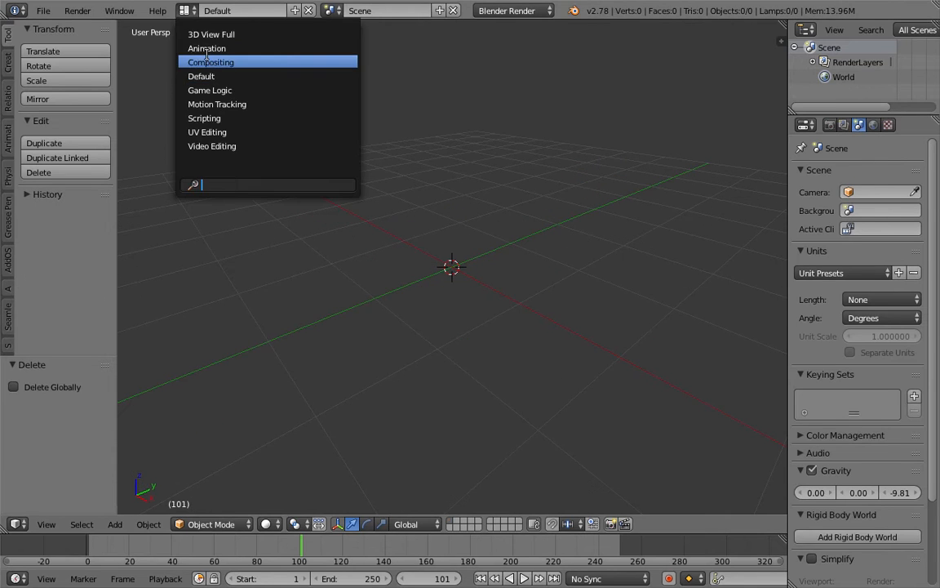
{"action": "left_click", "coordinate": [208, 59]}
{"action": "scroll", "coordinate": [547, 450], "scroll_direction": "down", "scroll_amount": 1}
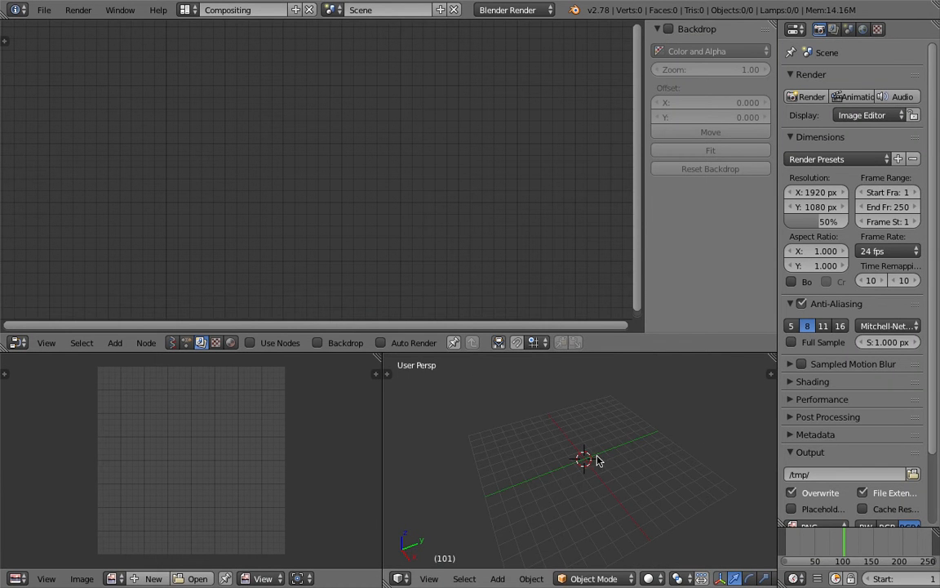
{"action": "left_click_drag", "start_coordinate": [379, 357], "coordinate": [493, 447]}
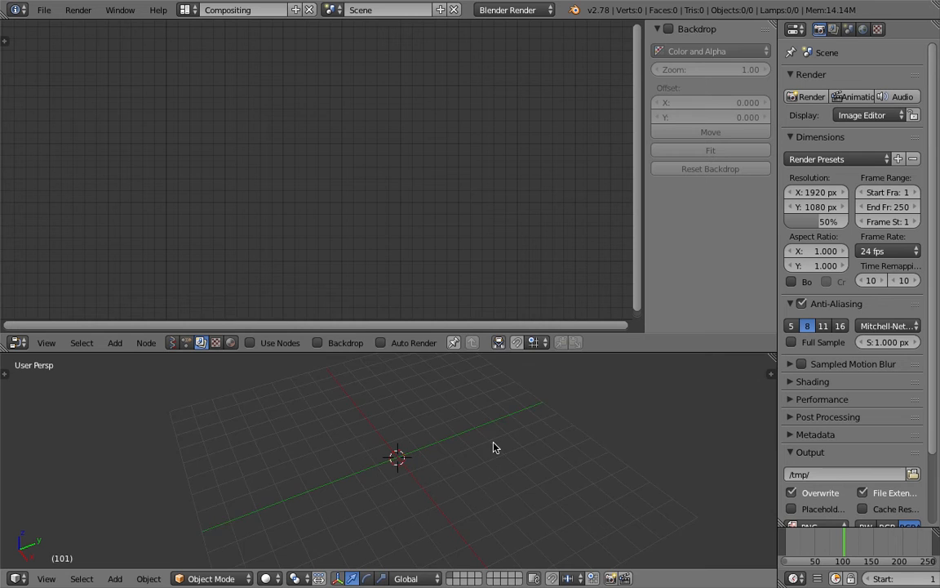
Create a new Sverchok node tree in the node editor and add a Plane node.
{"action": "left_click", "coordinate": [172, 342]}
{"action": "left_click", "coordinate": [319, 342]}
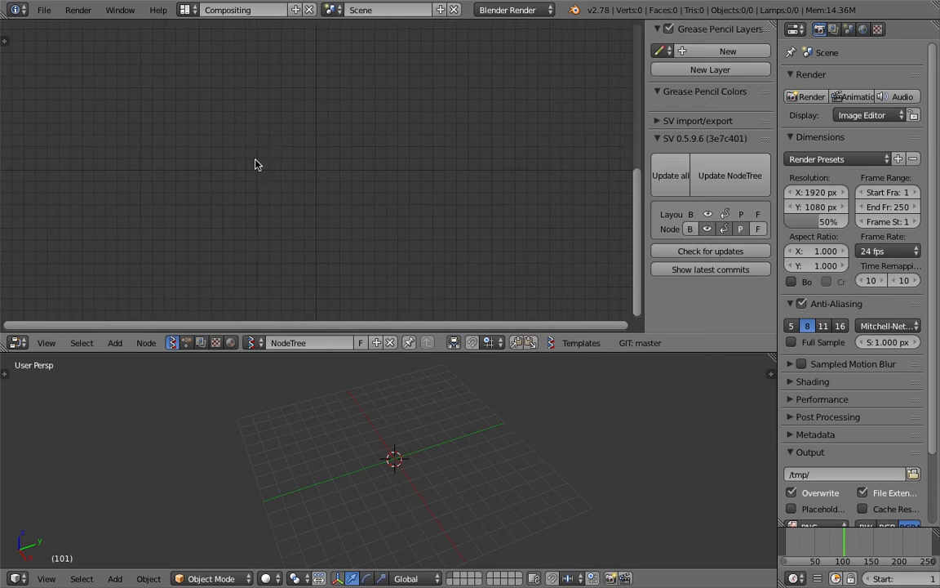
{"action": "key", "text": "space"}
{"action": "type", "text": "plan"}
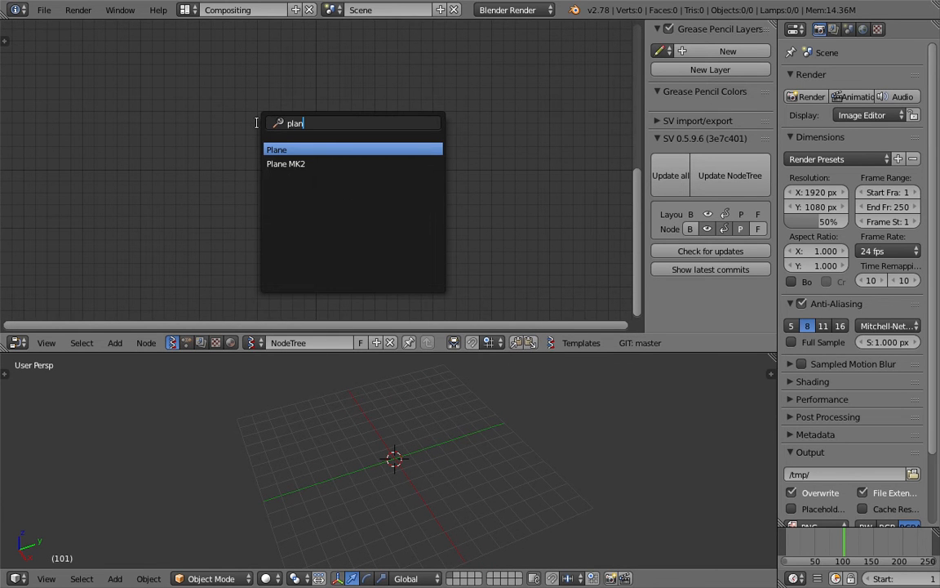
{"action": "key", "text": "Down"}
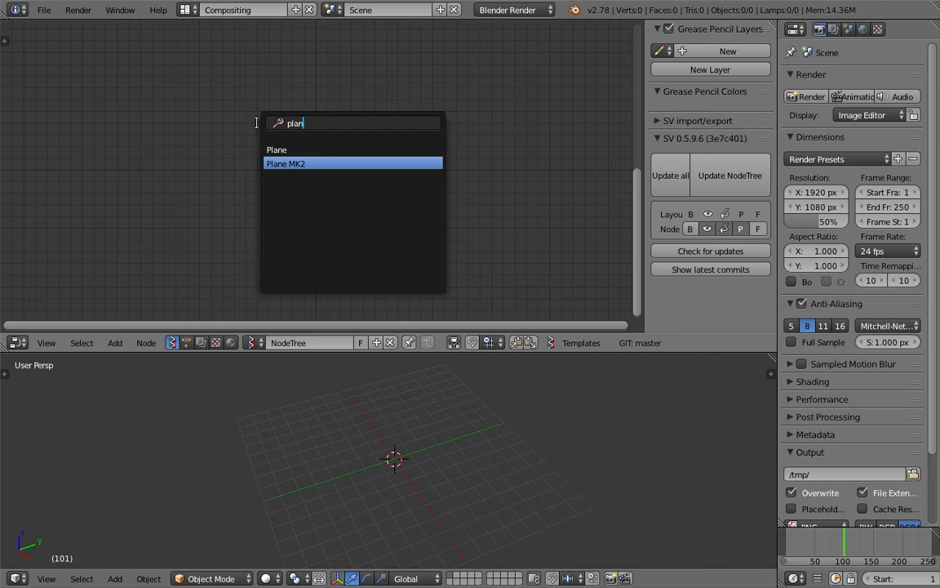
{"action": "key", "text": "Up"}
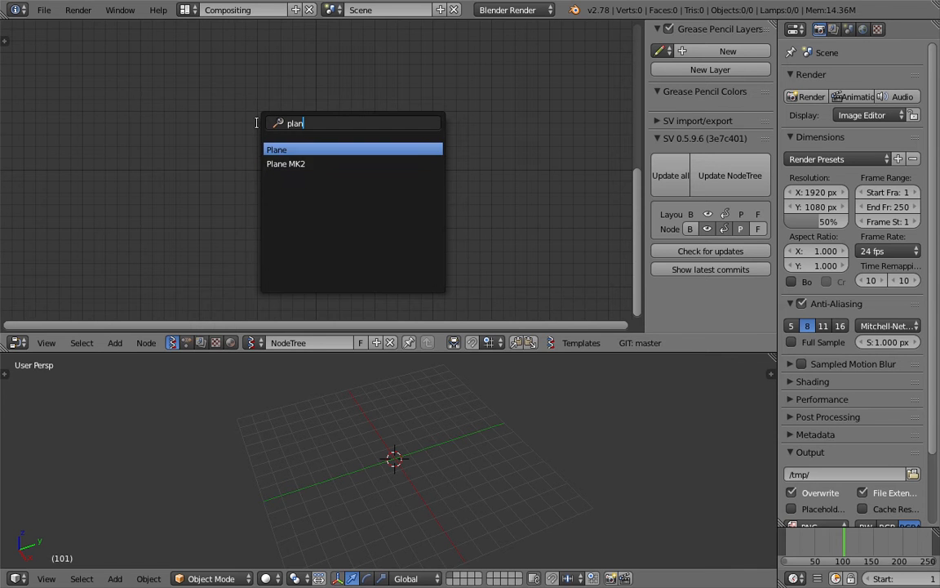
{"action": "key", "text": "Return"}
{"action": "left_click", "coordinate": [181, 128]}
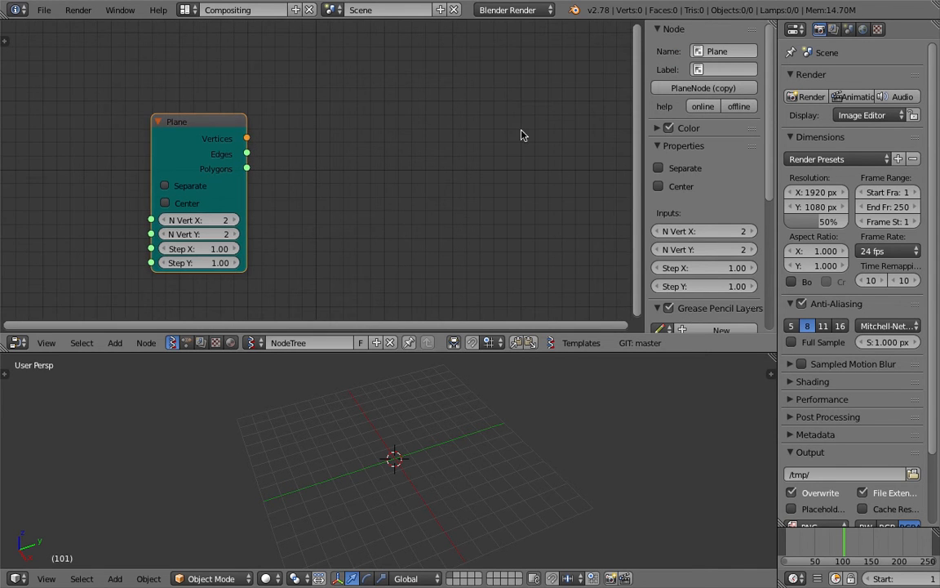
Hide the node editor's sidebar and add a Viewer Draw node beside the Plane node.
{"action": "key", "text": "n"}
{"action": "key", "text": "shift+a"}
{"action": "left_click", "coordinate": [418, 136]}
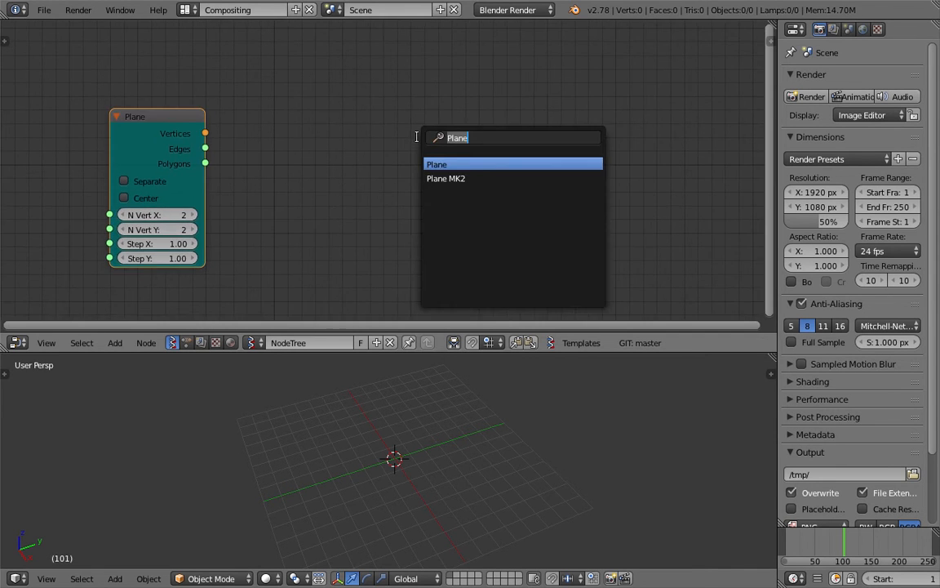
{"action": "type", "text": "view"}
{"action": "key", "text": "Return"}
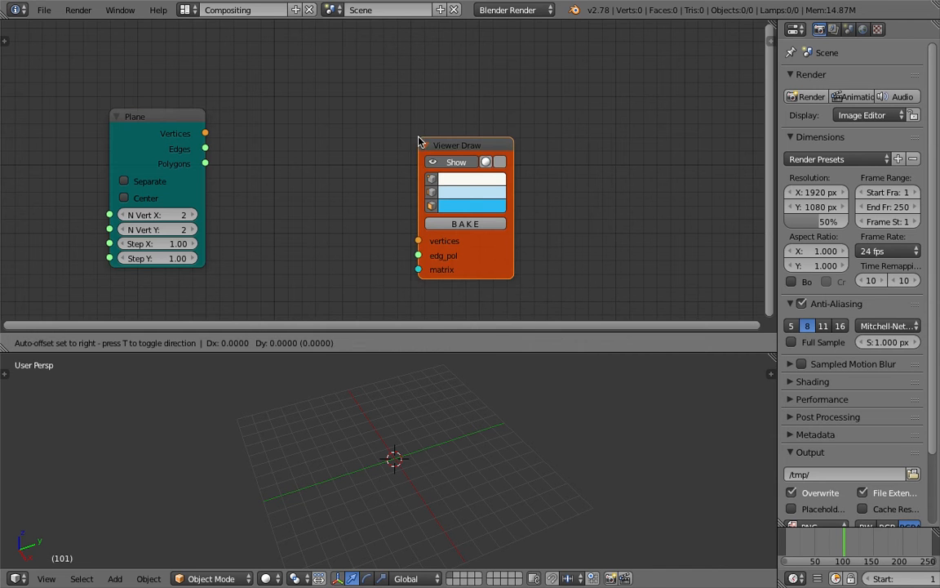
{"action": "left_click", "coordinate": [449, 111]}
Connect the Plane node's Vertices and Polygons outputs to the Viewer Draw node's vertices and edg_pol inputs.
{"action": "left_click_drag", "start_coordinate": [205, 133], "coordinate": [386, 194]}
{"action": "left_click_drag", "start_coordinate": [447, 212], "coordinate": [449, 209]}
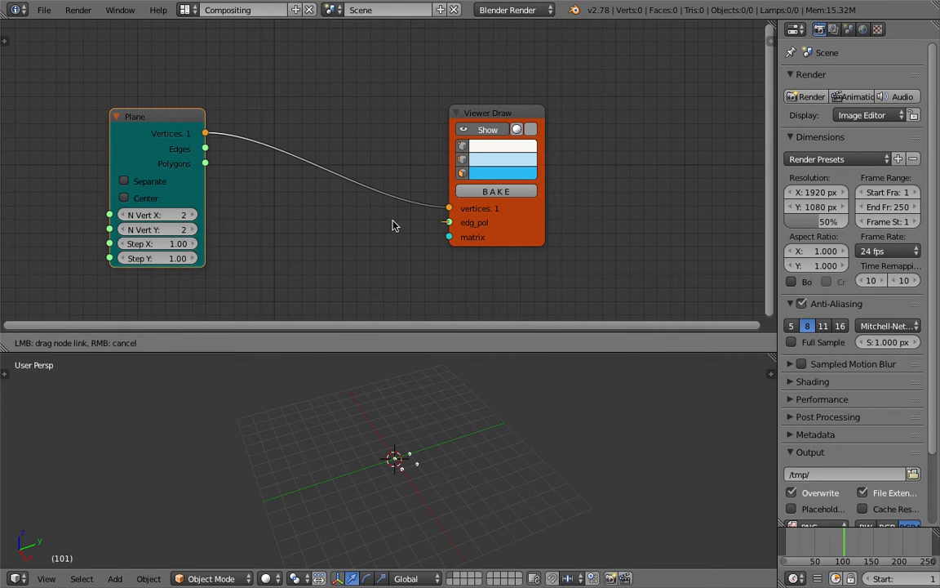
{"action": "left_click_drag", "start_coordinate": [203, 164], "coordinate": [205, 163]}
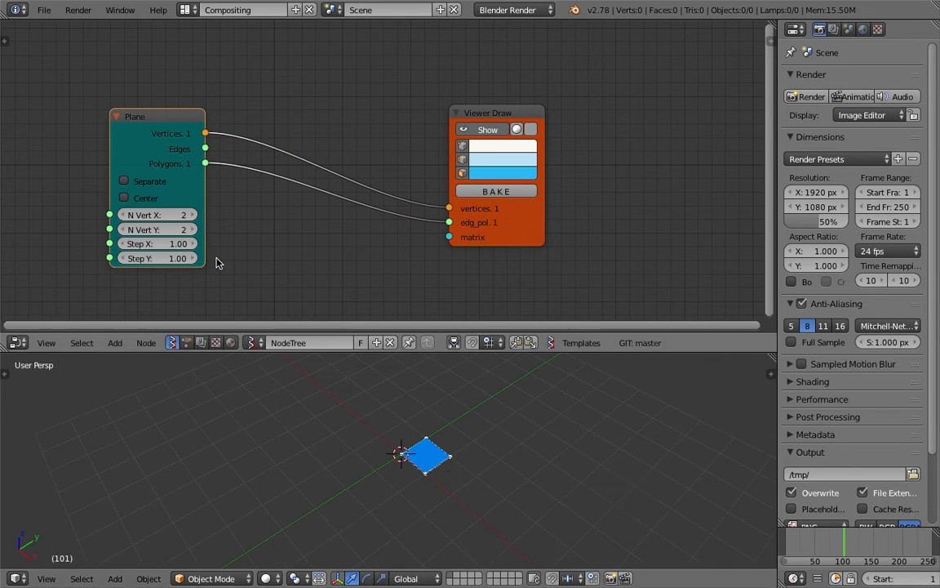
Set the Plane node to 4 vertices in X and Y and enable its Center option.
{"action": "left_click", "coordinate": [191, 214]}
{"action": "left_click", "coordinate": [191, 214]}
{"action": "left_click", "coordinate": [191, 229]}
{"action": "left_click", "coordinate": [191, 229]}
{"action": "middle_click_drag", "start_coordinate": [554, 500], "coordinate": [369, 478]}
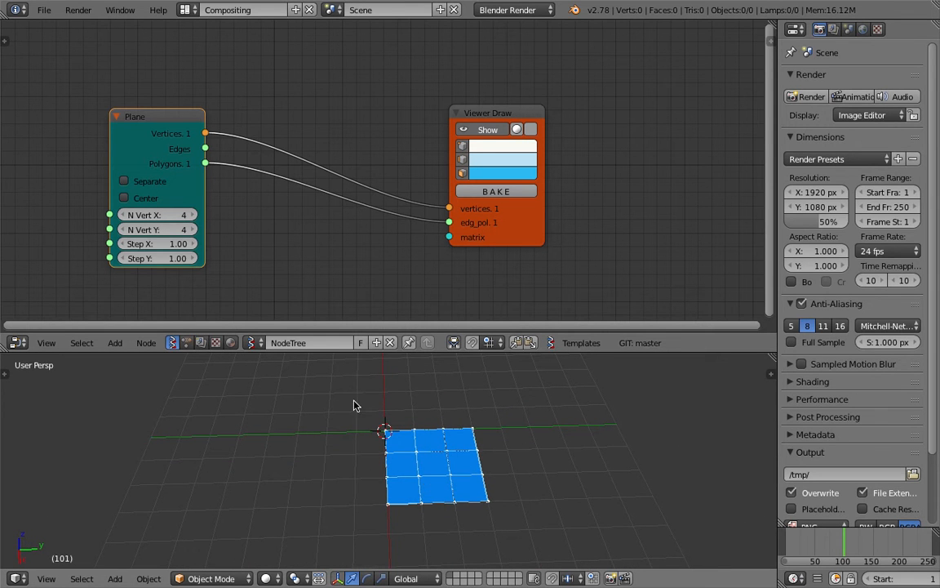
{"action": "left_click", "coordinate": [145, 199]}
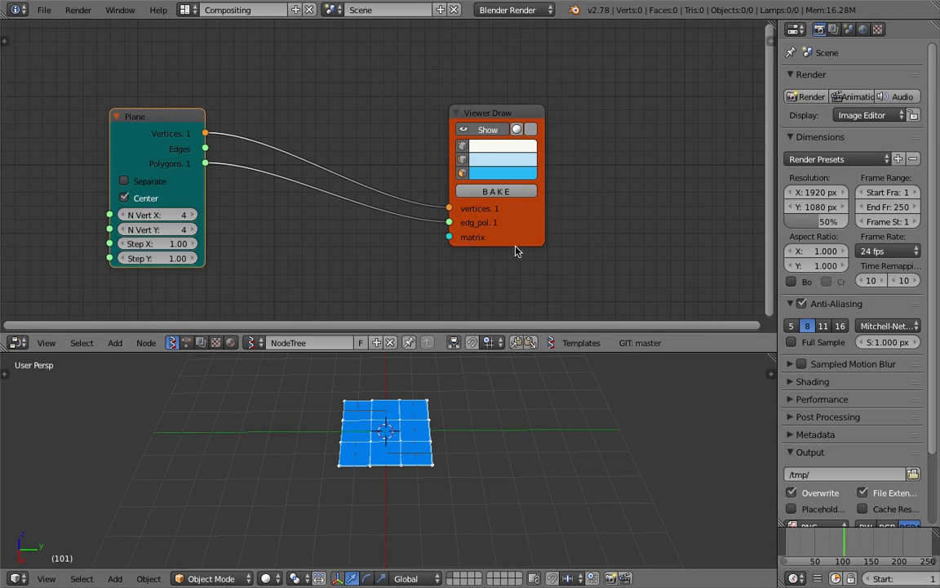
Move the Viewer Draw node farther from the Plane node and enlarge the node editor area.
{"action": "key", "text": "g"}
{"action": "left_click", "coordinate": [587, 227]}
{"action": "left_click_drag", "start_coordinate": [526, 222], "coordinate": [669, 200]}
{"action": "left_click_drag", "start_coordinate": [239, 88], "coordinate": [186, 92]}
{"action": "scroll", "coordinate": [360, 168], "scroll_direction": "down", "scroll_amount": 2}
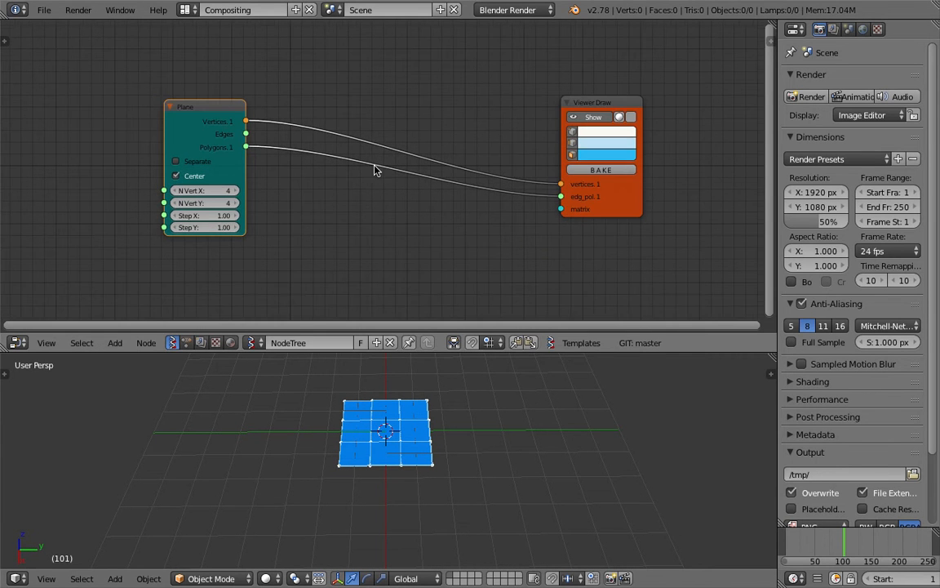
{"action": "left_click_drag", "start_coordinate": [506, 352], "coordinate": [505, 405]}
{"action": "middle_click_drag", "start_coordinate": [351, 212], "coordinate": [337, 183]}
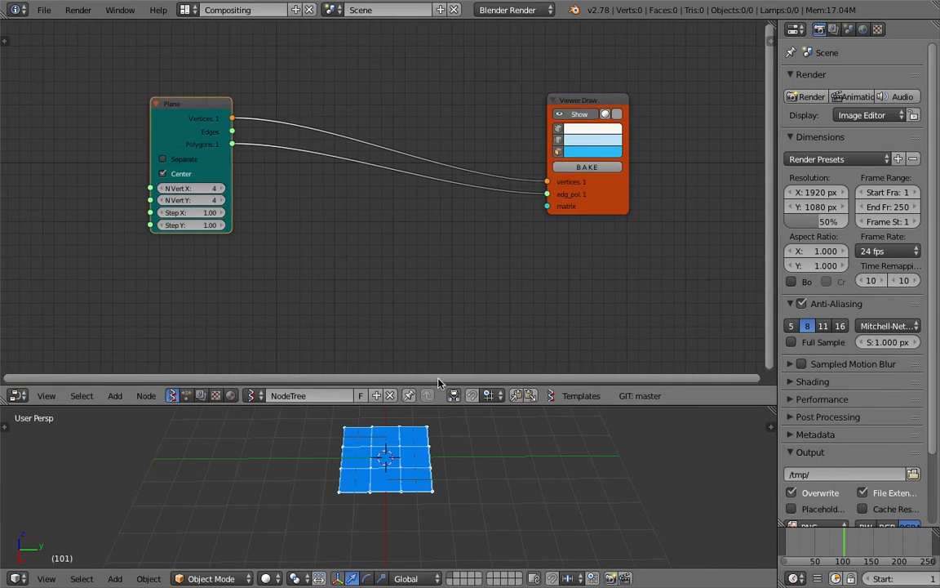
{"action": "middle_click_drag", "start_coordinate": [463, 447], "coordinate": [439, 466]}
Add a Polygon Boom node above the links between the Plane and Viewer Draw nodes.
{"action": "key", "text": "shift+a"}
{"action": "left_click", "coordinate": [338, 92]}
{"action": "type", "text": "sepa"}
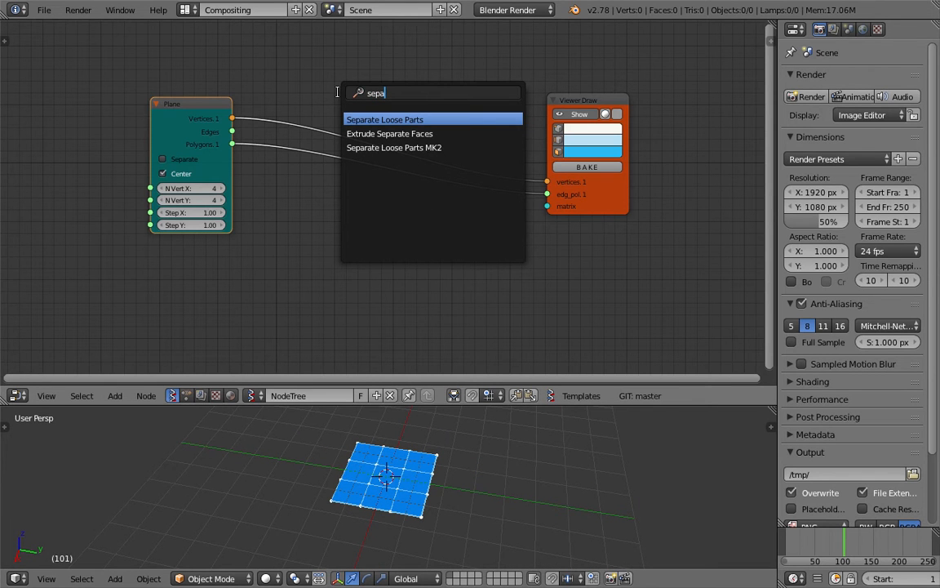
{"action": "type", "text": "poly"}
{"action": "key", "text": "Down"}
{"action": "key", "text": "Down"}
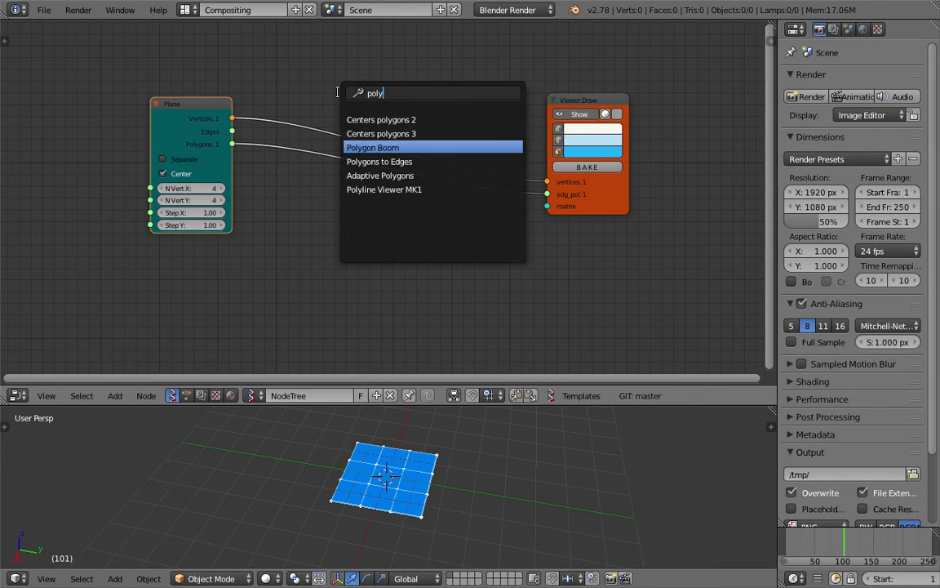
{"action": "key", "text": "Return"}
{"action": "left_click", "coordinate": [327, 35]}
Route the Plane node's vertices and polygons through Polygon Boom into the Viewer Draw node.
{"action": "left_click_drag", "start_coordinate": [232, 118], "coordinate": [233, 145]}
{"action": "left_click_drag", "start_coordinate": [407, 56], "coordinate": [492, 139]}
{"action": "mouse_move", "coordinate": [541, 182]}
{"action": "left_mouse_down"}
{"action": "mouse_move", "coordinate": [522, 178]}
{"action": "mouse_move", "coordinate": [547, 194]}
{"action": "left_mouse_up"}
{"action": "left_click_drag", "start_coordinate": [407, 56], "coordinate": [525, 147]}
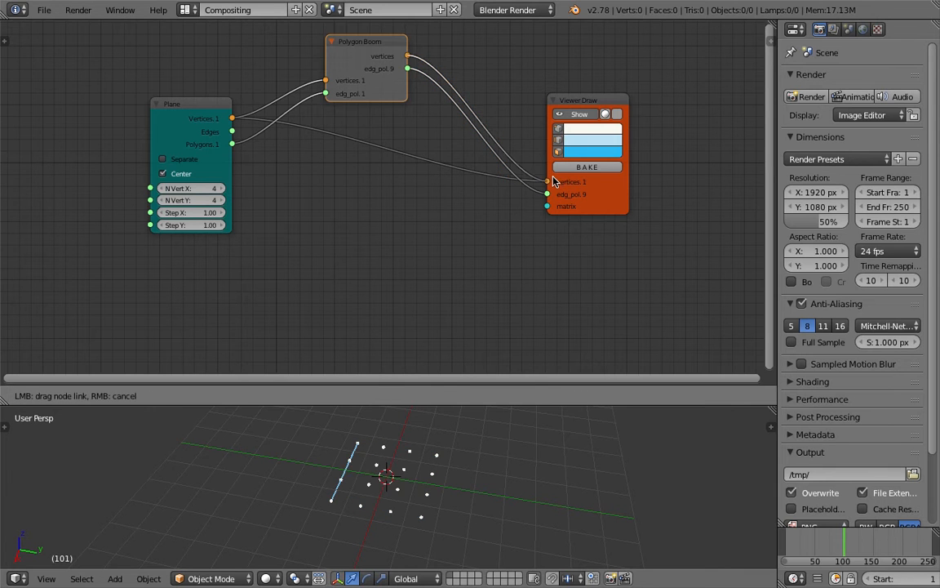
{"action": "left_click_drag", "start_coordinate": [554, 182], "coordinate": [547, 182]}
Space out the Plane, Polygon Boom and Viewer Draw nodes and save the file over itself.
{"action": "left_click_drag", "start_coordinate": [384, 51], "coordinate": [393, 138]}
{"action": "left_click_drag", "start_coordinate": [179, 129], "coordinate": [128, 155]}
{"action": "left_click_drag", "start_coordinate": [594, 96], "coordinate": [641, 103]}
{"action": "mouse_move", "coordinate": [388, 132]}
{"action": "left_mouse_down"}
{"action": "mouse_move", "coordinate": [334, 150]}
{"action": "mouse_move", "coordinate": [334, 120]}
{"action": "left_mouse_up"}
{"action": "key", "text": "ctrl+s"}
{"action": "left_click", "coordinate": [335, 128]}
Add a Scale node between the Polygon Boom and Viewer Draw nodes.
{"action": "middle_click_drag", "start_coordinate": [441, 80], "coordinate": [433, 112]}
{"action": "key", "text": "shift+a"}
{"action": "left_click", "coordinate": [432, 112]}
{"action": "type", "text": "sca"}
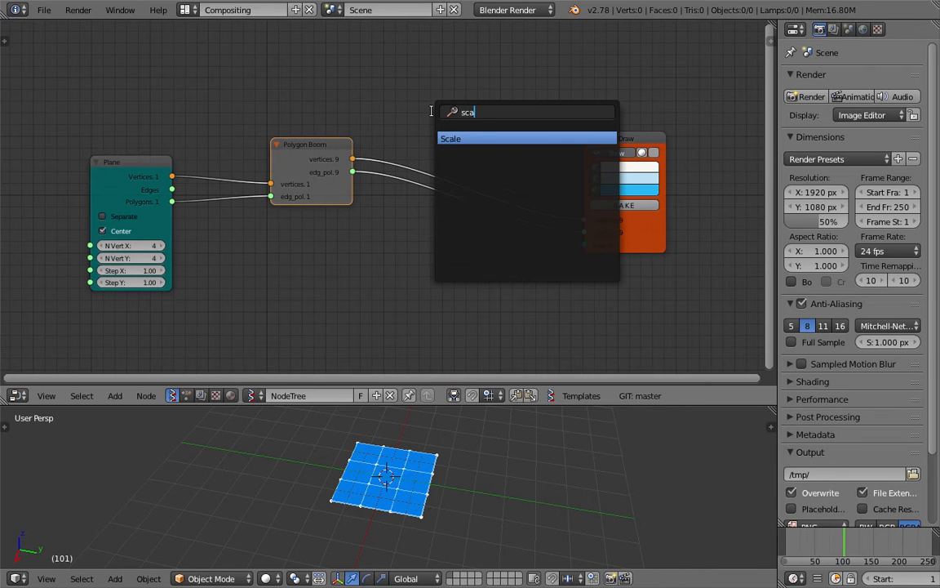
{"action": "key", "text": "Return"}
{"action": "left_click", "coordinate": [428, 78]}
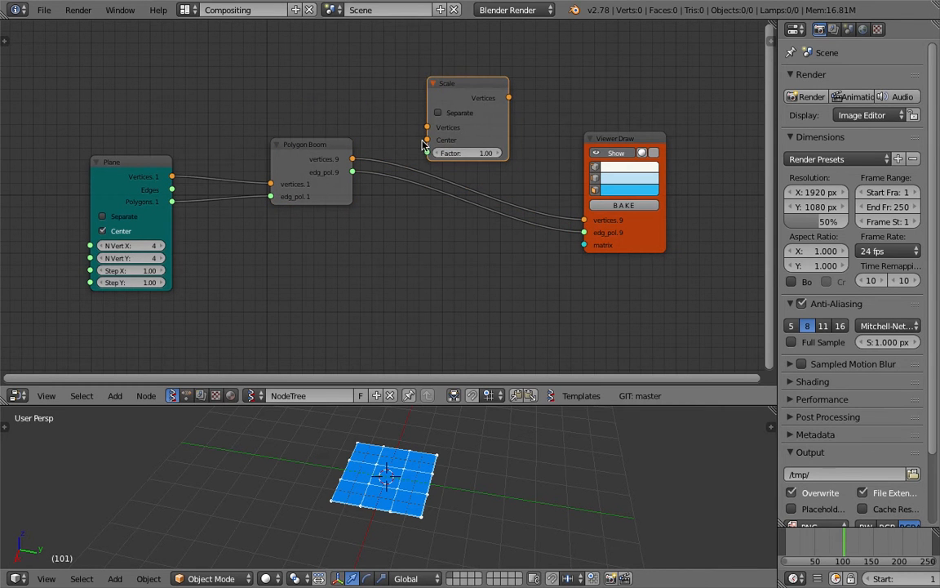
Save the file and connect Polygon Boom's vertices output to the Scale node's Vertices input.
{"action": "middle_click_drag", "start_coordinate": [422, 107], "coordinate": [419, 124]}
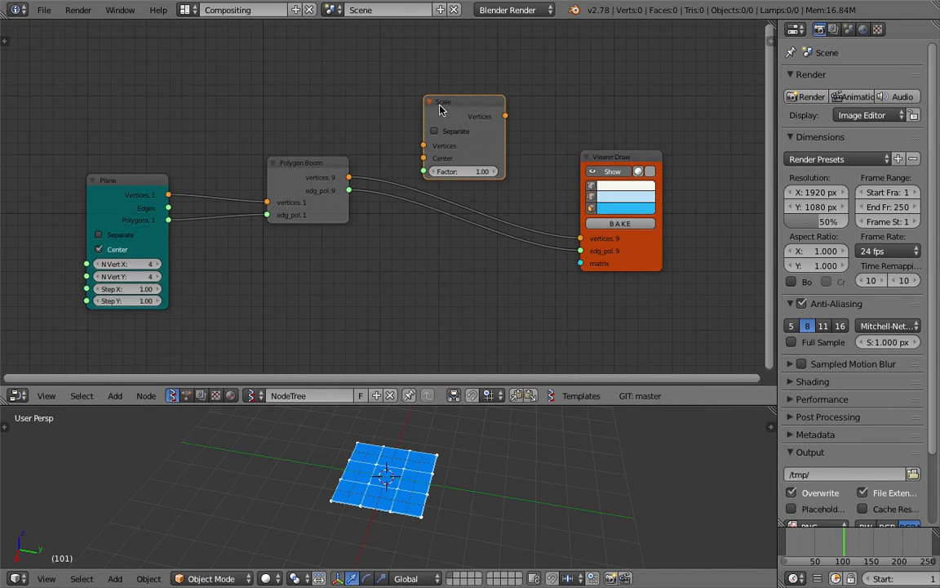
{"action": "left_click_drag", "start_coordinate": [440, 107], "coordinate": [433, 95]}
{"action": "key", "text": "ctrl+s"}
{"action": "left_click", "coordinate": [431, 103]}
{"action": "left_click_drag", "start_coordinate": [350, 177], "coordinate": [351, 179]}
{"action": "left_click_drag", "start_coordinate": [380, 150], "coordinate": [415, 135]}
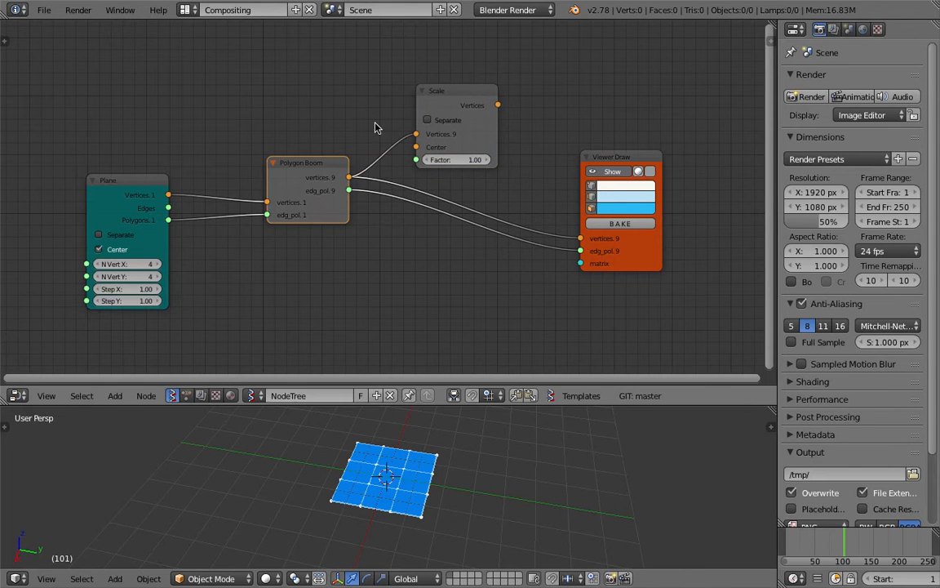
Move the Polygon Boom and Plane nodes farther from the Scale node and save the file.
{"action": "left_click_drag", "start_coordinate": [315, 175], "coordinate": [275, 202]}
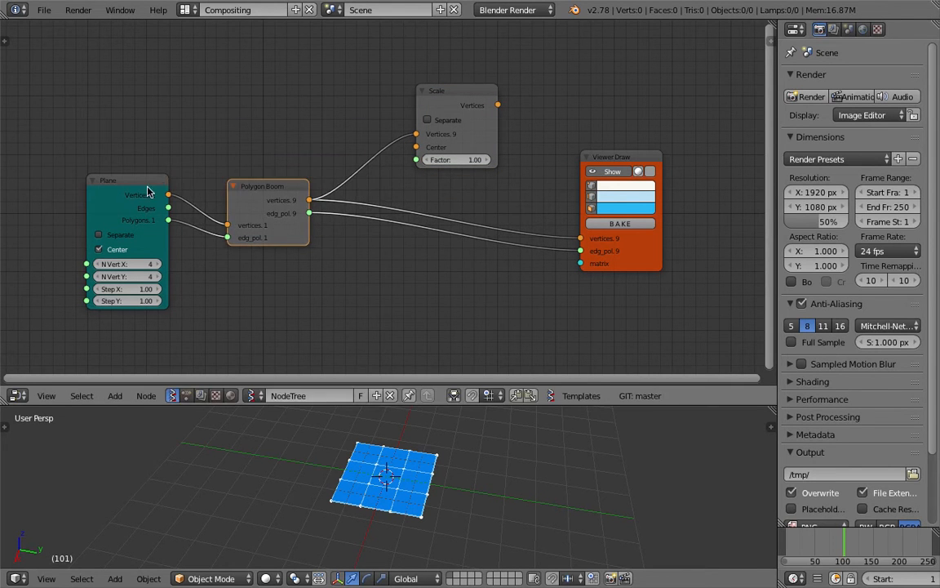
{"action": "left_click_drag", "start_coordinate": [149, 188], "coordinate": [130, 185]}
{"action": "left_click_drag", "start_coordinate": [254, 188], "coordinate": [222, 188]}
{"action": "key", "text": "ctrl+s"}
{"action": "left_click", "coordinate": [229, 190]}
Add a Centers polygons 3 node on the link between the Polygon Boom and Scale nodes.
{"action": "key", "text": "alt+space"}
{"action": "type", "text": "center"}
{"action": "key", "text": "Down"}
{"action": "key", "text": "Return"}
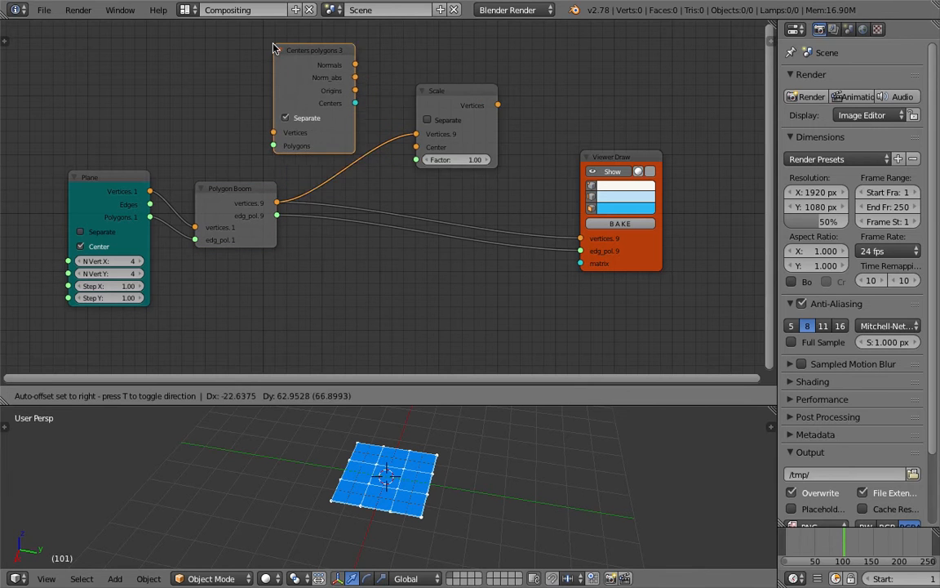
{"action": "left_click", "coordinate": [325, 51]}
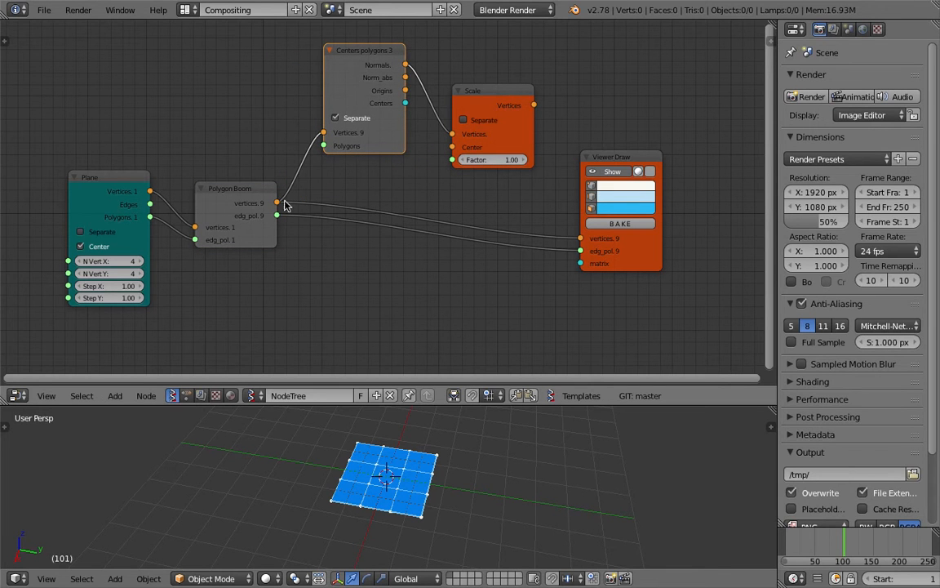
Connect Polygon Boom's edg_pol output to Centers polygons 3's Polygons input, and its Origins output to Scale's Center input.
{"action": "left_click_drag", "start_coordinate": [277, 216], "coordinate": [324, 145]}
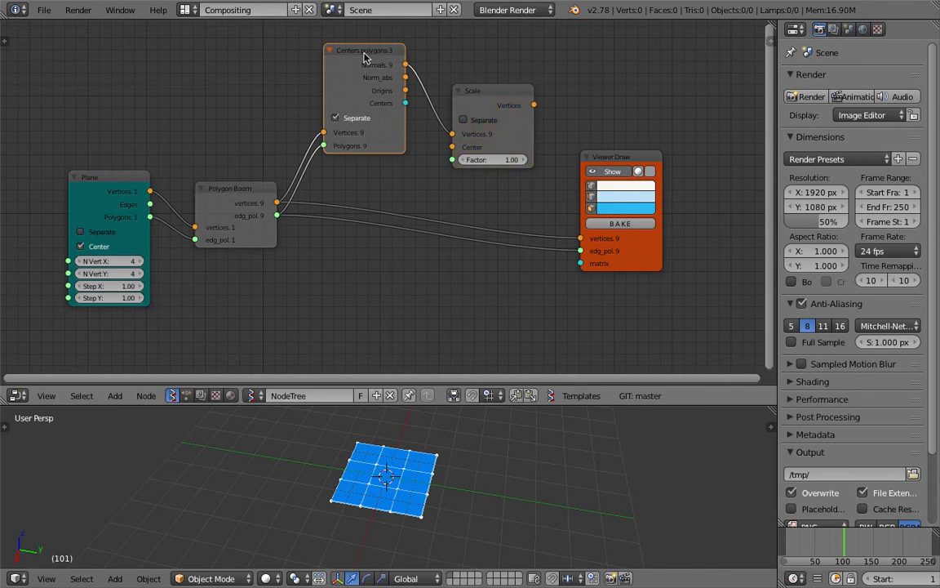
{"action": "left_click_drag", "start_coordinate": [353, 57], "coordinate": [340, 59]}
{"action": "left_click_drag", "start_coordinate": [392, 92], "coordinate": [453, 148]}
Route Polygon Boom's vertices through the Scale node's Vertices input and output into the Viewer Draw node's vertices input.
{"action": "left_click_drag", "start_coordinate": [278, 202], "coordinate": [454, 134]}
{"action": "mouse_move", "coordinate": [535, 104]}
{"action": "left_mouse_down"}
{"action": "mouse_move", "coordinate": [559, 209]}
{"action": "mouse_move", "coordinate": [581, 238]}
{"action": "left_mouse_up"}
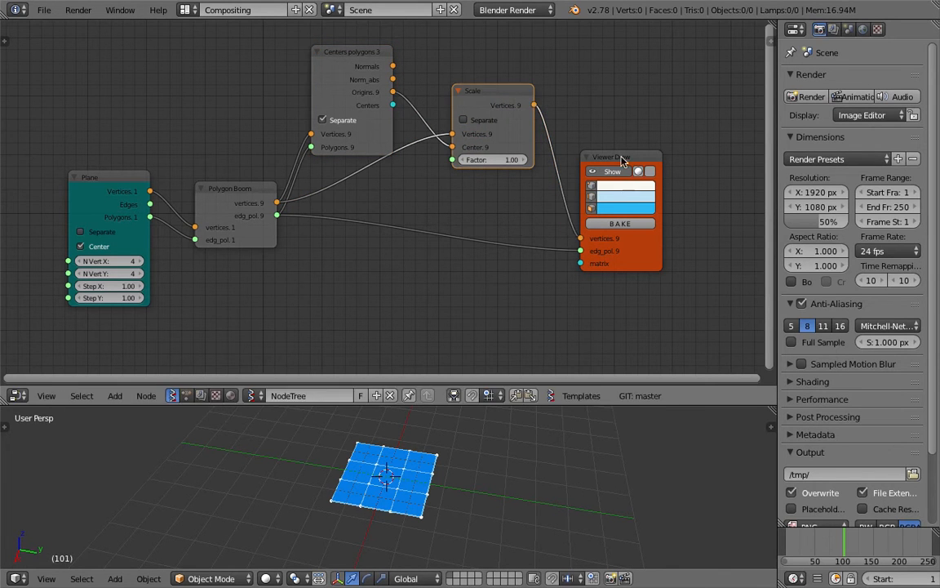
{"action": "left_click_drag", "start_coordinate": [623, 157], "coordinate": [646, 144]}
Try lower Factor values on the Scale node and set the factor back to 1.
{"action": "left_click_drag", "start_coordinate": [492, 160], "coordinate": [456, 159]}
{"action": "left_click", "coordinate": [493, 159]}
{"action": "type", "text": "1"}
{"action": "key", "text": "Return"}
Save the file and move the Viewer Draw node closer to the Scale node.
{"action": "middle_click_drag", "start_coordinate": [548, 218], "coordinate": [573, 244]}
{"action": "key", "text": "ctrl+s"}
{"action": "left_click", "coordinate": [558, 234]}
{"action": "scroll", "coordinate": [572, 224], "scroll_direction": "up", "scroll_amount": 1}
{"action": "scroll", "coordinate": [573, 224], "scroll_direction": "down", "scroll_amount": 1}
{"action": "left_click_drag", "start_coordinate": [647, 173], "coordinate": [605, 169]}
{"action": "scroll", "coordinate": [605, 169], "scroll_direction": "up", "scroll_amount": 1}
{"action": "middle_click_drag", "start_coordinate": [541, 174], "coordinate": [482, 171]}
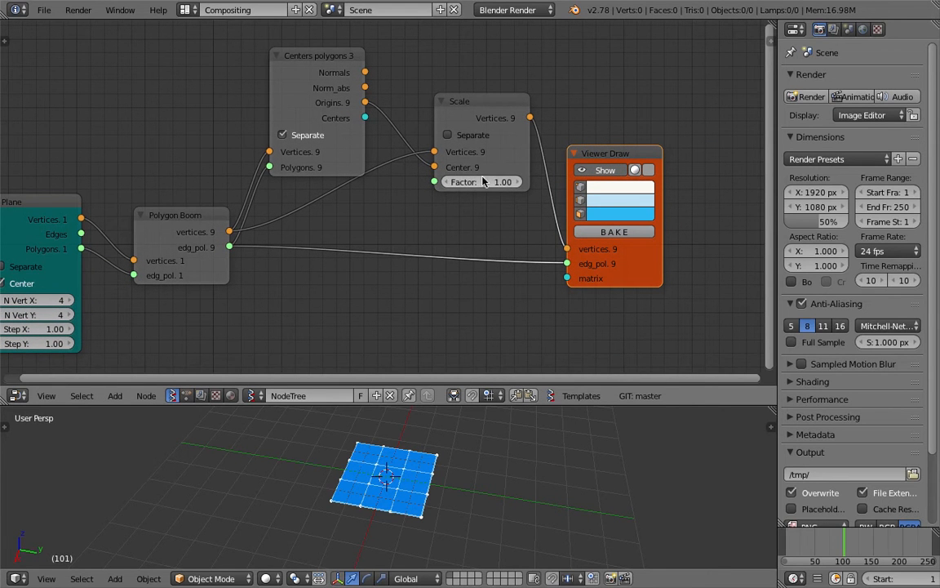
Set the Scale node's Factor to 0.
{"action": "left_click_drag", "start_coordinate": [482, 182], "coordinate": [445, 182]}
{"action": "middle_click_drag", "start_coordinate": [510, 199], "coordinate": [536, 202]}
{"action": "left_click", "coordinate": [521, 183]}
{"action": "key", "text": "Return"}
{"action": "scroll", "coordinate": [625, 209], "scroll_direction": "down", "scroll_amount": 1}
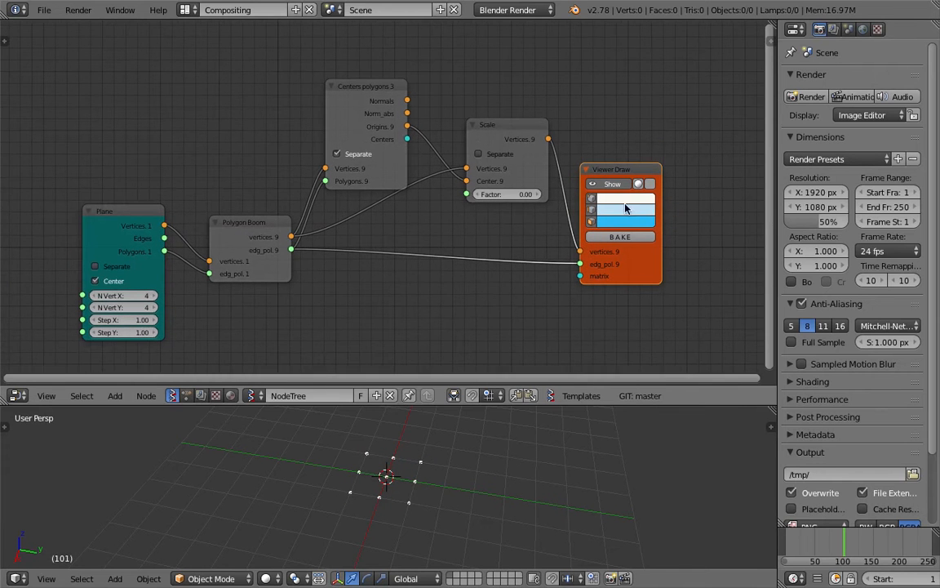
Widen the node editor area, spread out the Plane and Polygon Boom nodes, and save the file.
{"action": "left_click_drag", "start_coordinate": [777, 162], "coordinate": [805, 162]}
{"action": "middle_click_drag", "start_coordinate": [407, 163], "coordinate": [468, 165]}
{"action": "left_click_drag", "start_coordinate": [191, 215], "coordinate": [88, 237]}
{"action": "left_click_drag", "start_coordinate": [329, 235], "coordinate": [273, 238]}
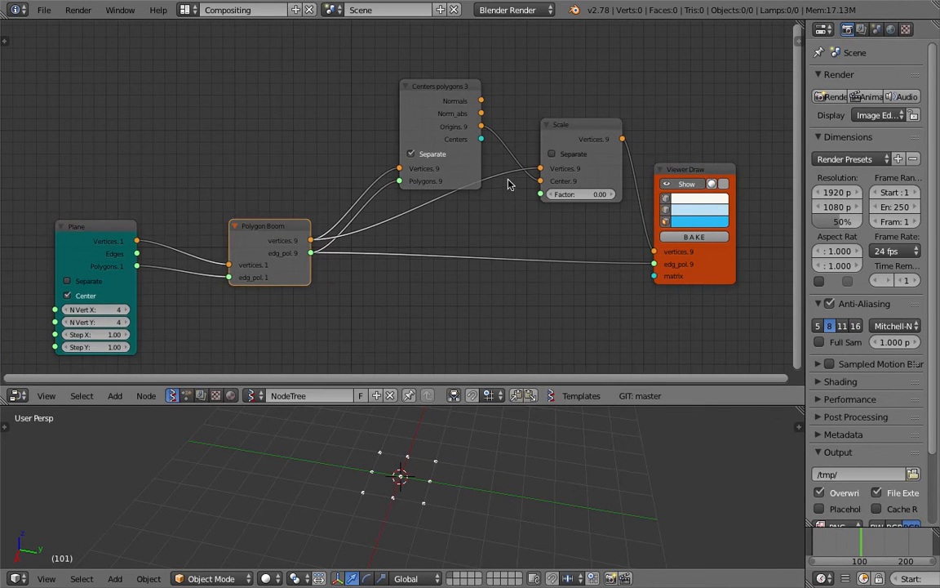
{"action": "scroll", "coordinate": [384, 153], "scroll_direction": "up", "scroll_amount": 1}
{"action": "key", "text": "ctrl+s"}
{"action": "key", "text": "Return"}
Add a Random Num Gen node above Polygon Boom and set its Size to 9.
{"action": "key", "text": "shift+a"}
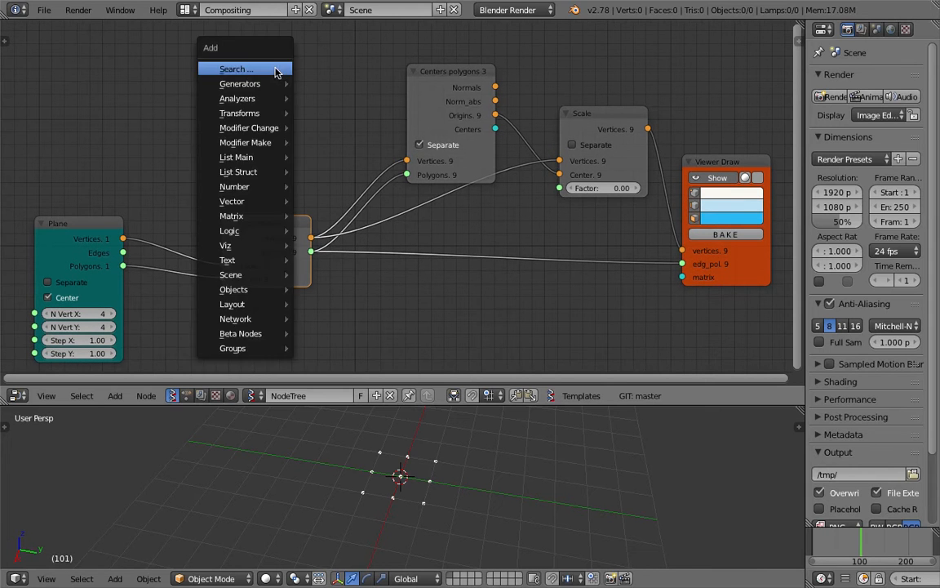
{"action": "left_click", "coordinate": [275, 70]}
{"action": "type", "text": "random"}
{"action": "key", "text": "Down"}
{"action": "key", "text": "Down"}
{"action": "key", "text": "Down"}
{"action": "key", "text": "Return"}
{"action": "left_click", "coordinate": [298, 129]}
{"action": "left_click", "coordinate": [300, 131]}
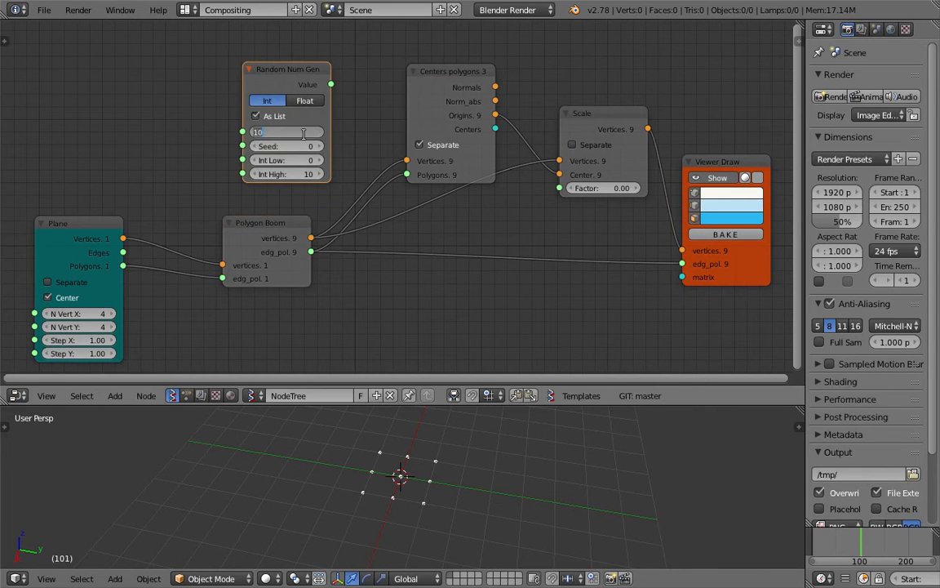
{"action": "type", "text": "9"}
{"action": "key", "text": "Return"}
Move the Plane node closer to Polygon Boom and connect Random Num Gen's Value output to the Scale node's Factor input.
{"action": "middle_click_drag", "start_coordinate": [225, 129], "coordinate": [224, 145]}
{"action": "left_click_drag", "start_coordinate": [94, 244], "coordinate": [120, 208]}
{"action": "left_click_drag", "start_coordinate": [331, 99], "coordinate": [563, 207]}
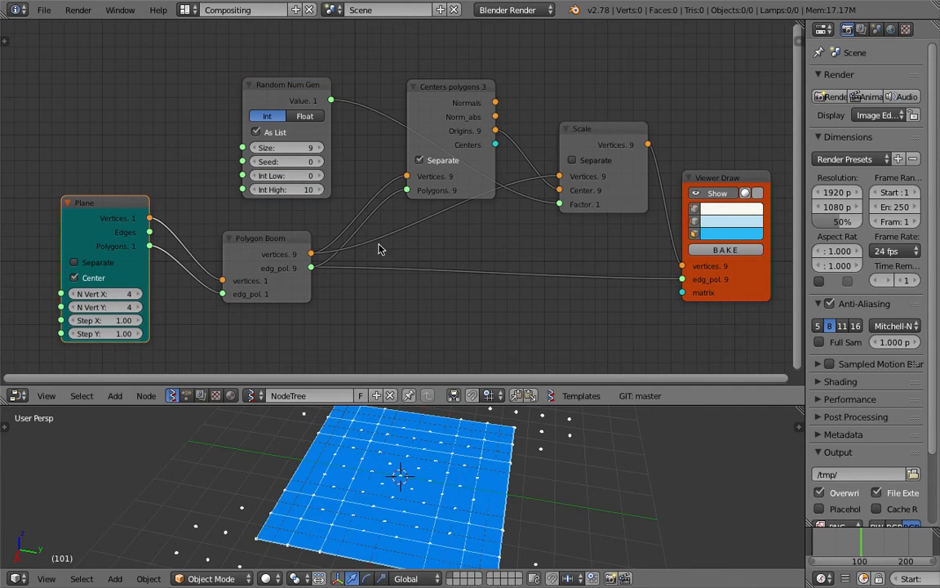
Switch Random Num Gen to Float with Float Low 0.66 and Float High 0.88, and move it away from Centers polygons 3.
{"action": "left_click", "coordinate": [304, 115]}
{"action": "mouse_move", "coordinate": [286, 176]}
{"action": "left_mouse_down"}
{"action": "mouse_move", "coordinate": [316, 176]}
{"action": "mouse_move", "coordinate": [288, 189]}
{"action": "mouse_move", "coordinate": [305, 189]}
{"action": "mouse_move", "coordinate": [285, 189]}
{"action": "left_mouse_up"}
{"action": "left_click_drag", "start_coordinate": [278, 92], "coordinate": [207, 84]}
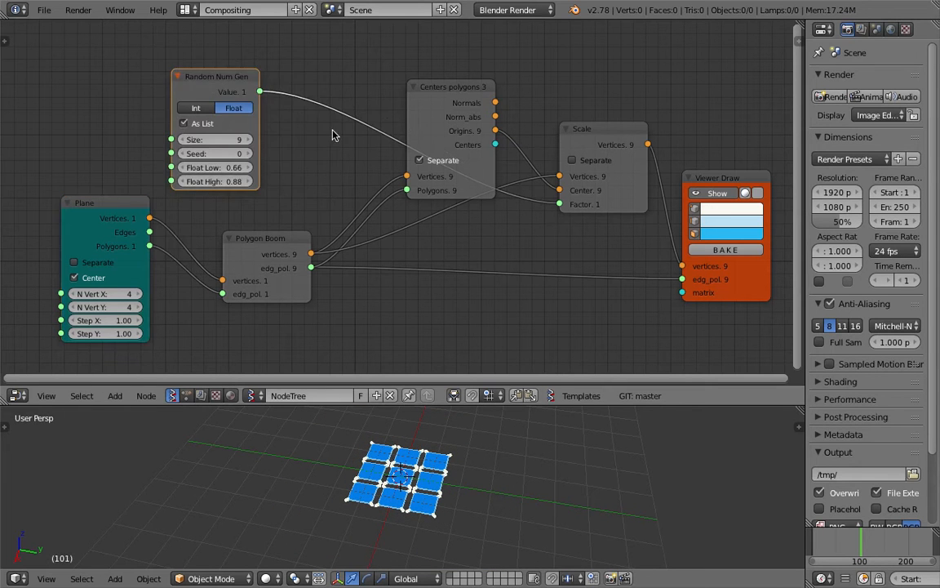
Move the Random Num Gen node further away from Centers polygons 3 and save the file over the existing one.
{"action": "scroll", "coordinate": [416, 151], "scroll_direction": "up", "scroll_amount": 2}
{"action": "middle_click_drag", "start_coordinate": [502, 170], "coordinate": [428, 201]}
{"action": "mouse_move", "coordinate": [140, 97]}
{"action": "left_mouse_down"}
{"action": "mouse_move", "coordinate": [198, 103]}
{"action": "mouse_move", "coordinate": [133, 85]}
{"action": "left_mouse_up"}
{"action": "scroll", "coordinate": [159, 96], "scroll_direction": "up", "scroll_amount": 1}
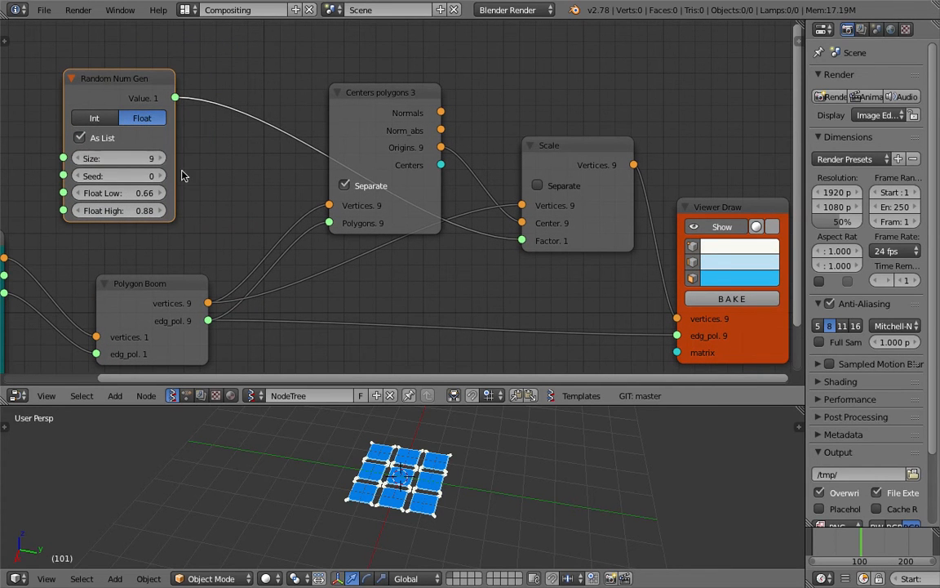
{"action": "scroll", "coordinate": [519, 246], "scroll_direction": "up", "scroll_amount": 4}
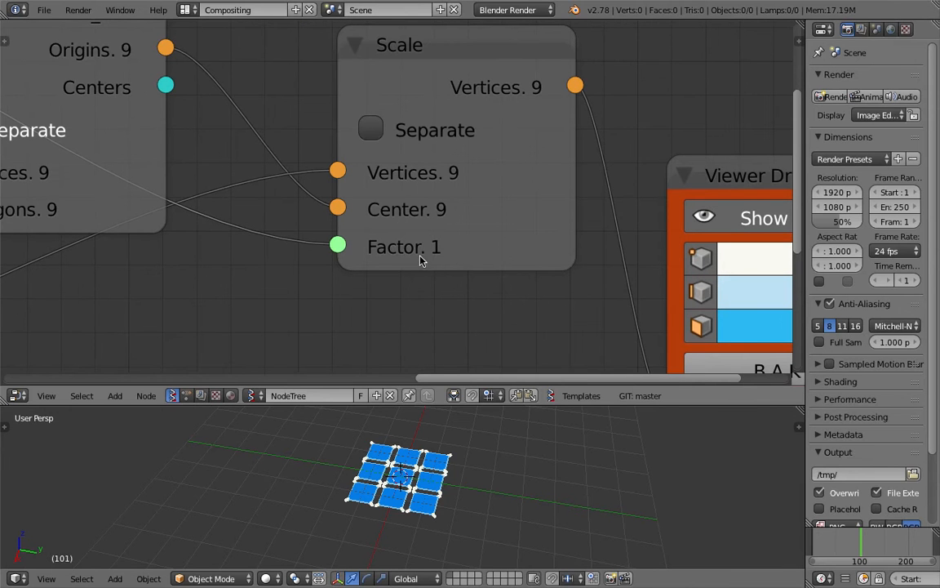
{"action": "scroll", "coordinate": [426, 242], "scroll_direction": "down", "scroll_amount": 5}
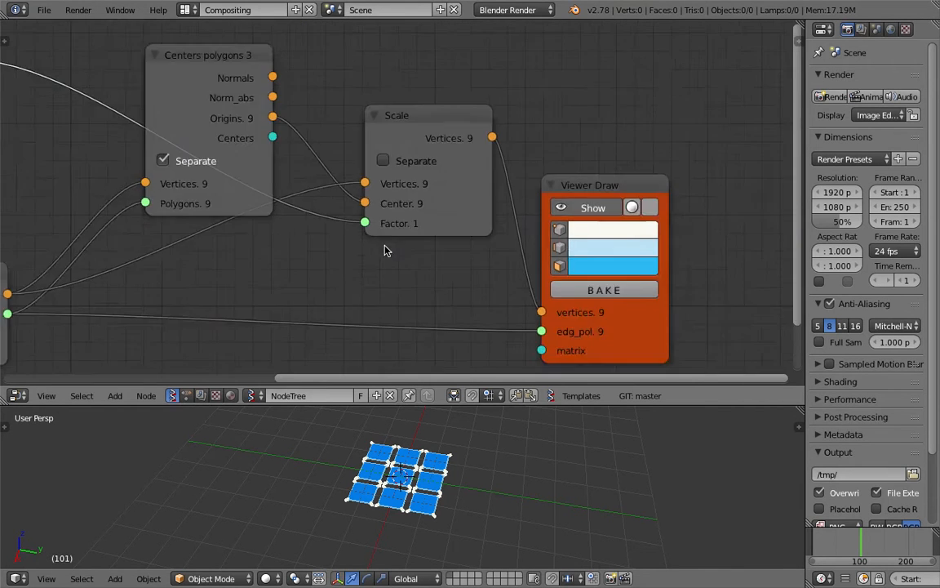
{"action": "middle_click_drag", "start_coordinate": [359, 225], "coordinate": [459, 233]}
{"action": "key", "text": "ctrl+s"}
{"action": "left_click", "coordinate": [459, 232]}
{"action": "left_click_drag", "start_coordinate": [113, 71], "coordinate": [74, 72]}
{"action": "middle_click_drag", "start_coordinate": [298, 126], "coordinate": [307, 130]}
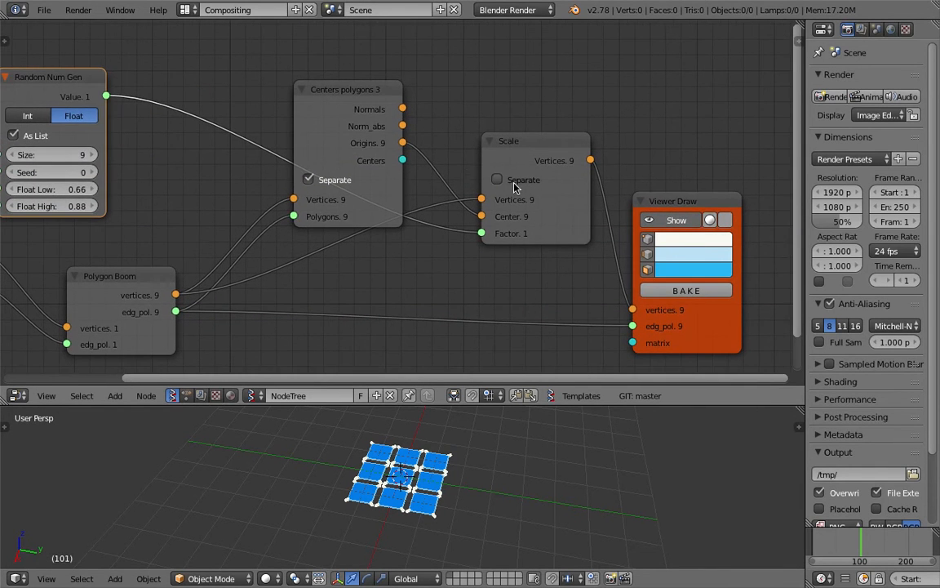
Try the Scale node's Separate option on and off, leaving it disabled.
{"action": "left_click", "coordinate": [514, 179]}
{"action": "left_click", "coordinate": [523, 182]}
{"action": "left_click", "coordinate": [523, 182]}
{"action": "left_click", "coordinate": [523, 184]}
Move the Centers polygons 3 node slightly higher above the Scale node and save the file.
{"action": "middle_click_drag", "start_coordinate": [460, 188], "coordinate": [566, 188]}
{"action": "left_click_drag", "start_coordinate": [467, 95], "coordinate": [464, 62]}
{"action": "key", "text": "ctrl+s"}
{"action": "left_click", "coordinate": [464, 63]}
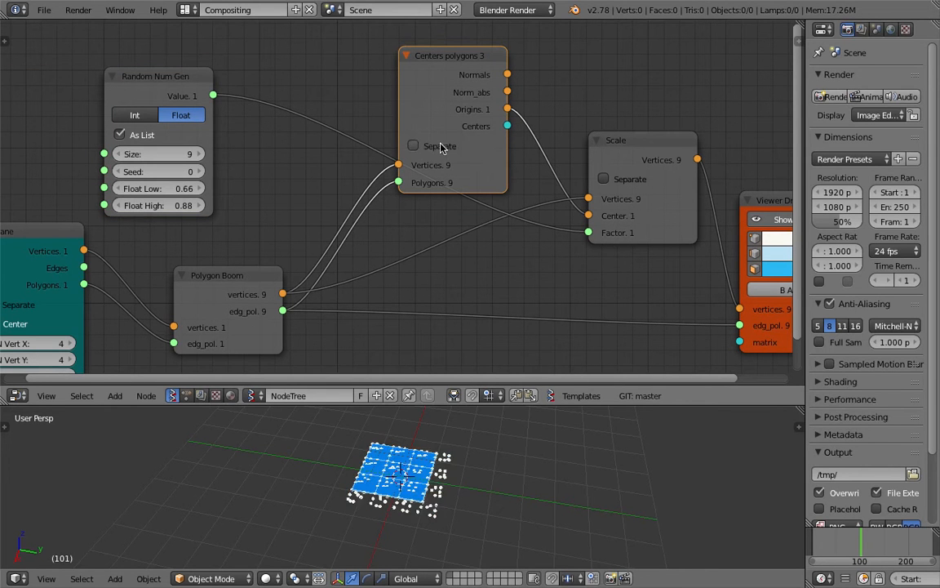
Make sure Separate is enabled on Centers polygons 3, move Random Num Gen further away from it, and save the file.
{"action": "left_click", "coordinate": [441, 147]}
{"action": "left_click", "coordinate": [441, 147]}
{"action": "left_click_drag", "start_coordinate": [183, 86], "coordinate": [128, 75]}
{"action": "key", "text": "ctrl+s"}
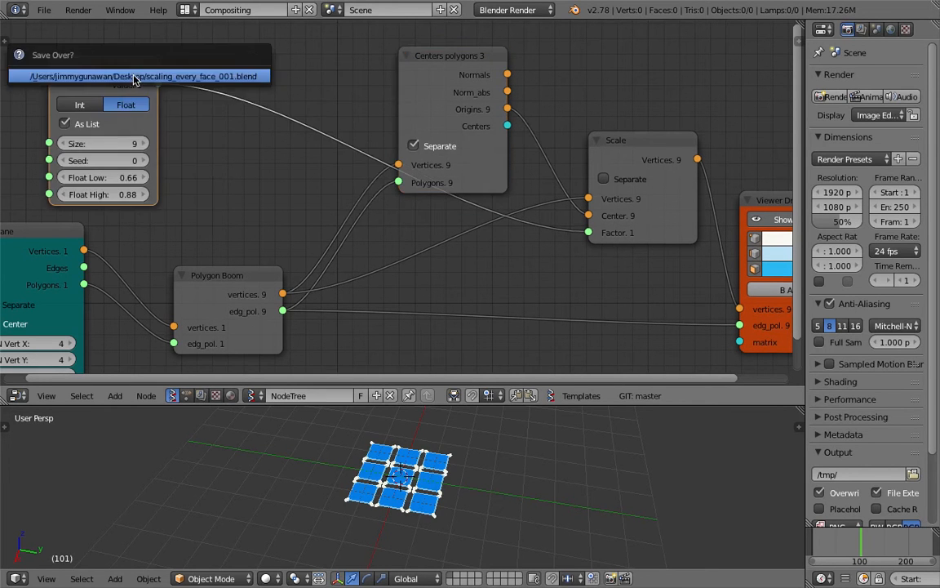
{"action": "left_click", "coordinate": [135, 77]}
Insert a List Split node between Random Num Gen's Value output and Scale's Factor input, with Split size 2.
{"action": "middle_click_drag", "start_coordinate": [246, 67], "coordinate": [254, 82]}
{"action": "key", "text": "shift+a"}
{"action": "left_click", "coordinate": [255, 81]}
{"action": "type", "text": "list"}
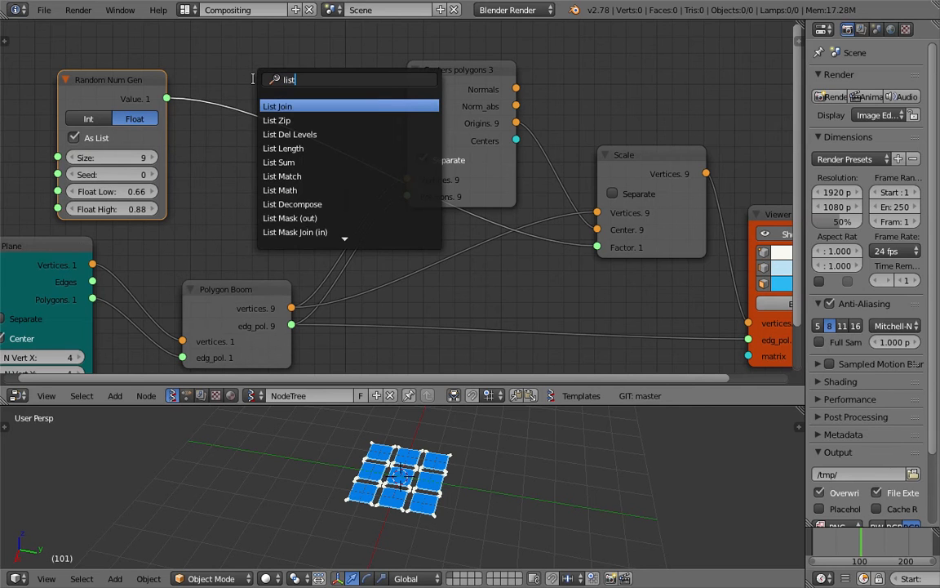
{"action": "type", "text": " sp"}
{"action": "key", "text": "Return"}
{"action": "left_click", "coordinate": [254, 79]}
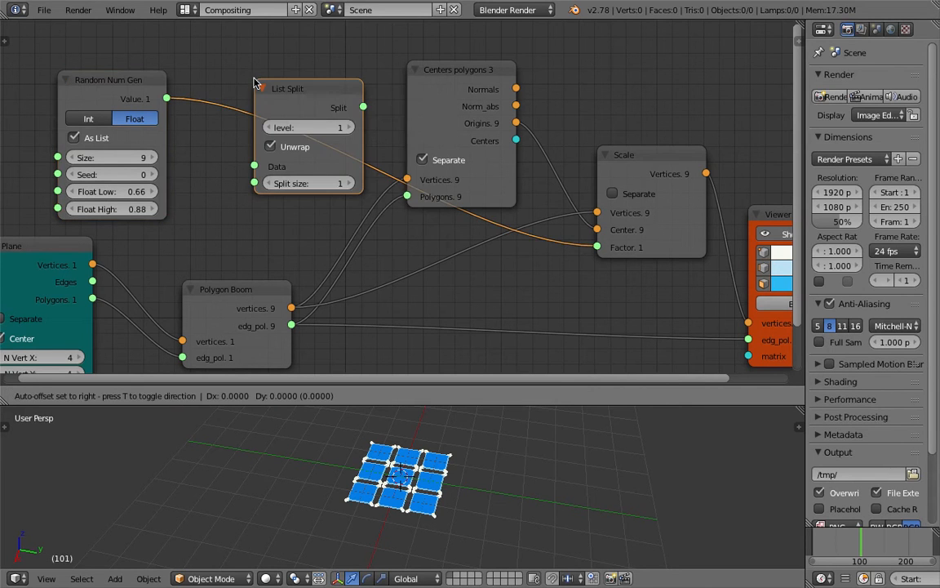
{"action": "left_click", "coordinate": [351, 185]}
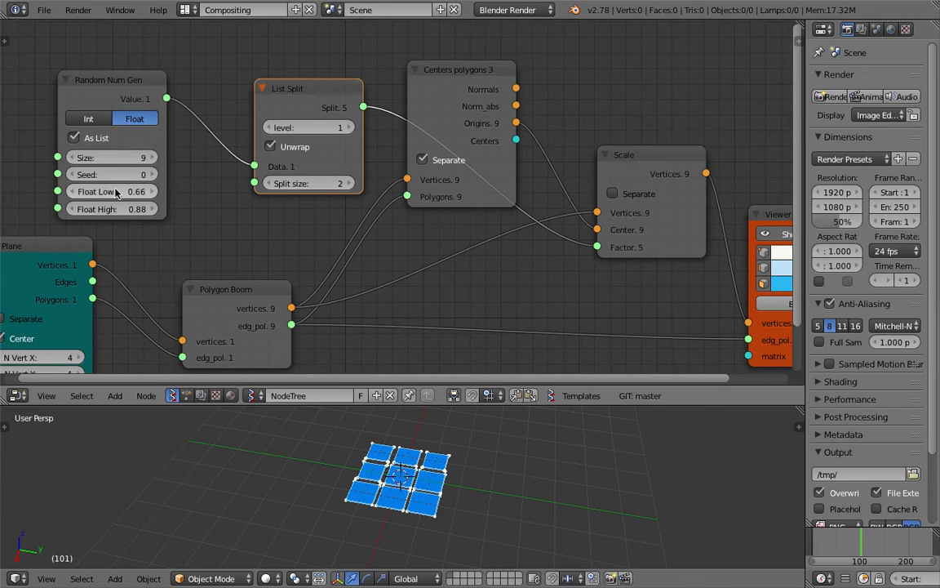
Set Random Num Gen's Float Low to 0.21 and move List Split above the row of nodes.
{"action": "mouse_move", "coordinate": [110, 191]}
{"action": "left_mouse_down"}
{"action": "mouse_move", "coordinate": [73, 191]}
{"action": "mouse_move", "coordinate": [123, 191]}
{"action": "left_mouse_up"}
{"action": "middle_click_drag", "start_coordinate": [355, 190], "coordinate": [369, 214]}
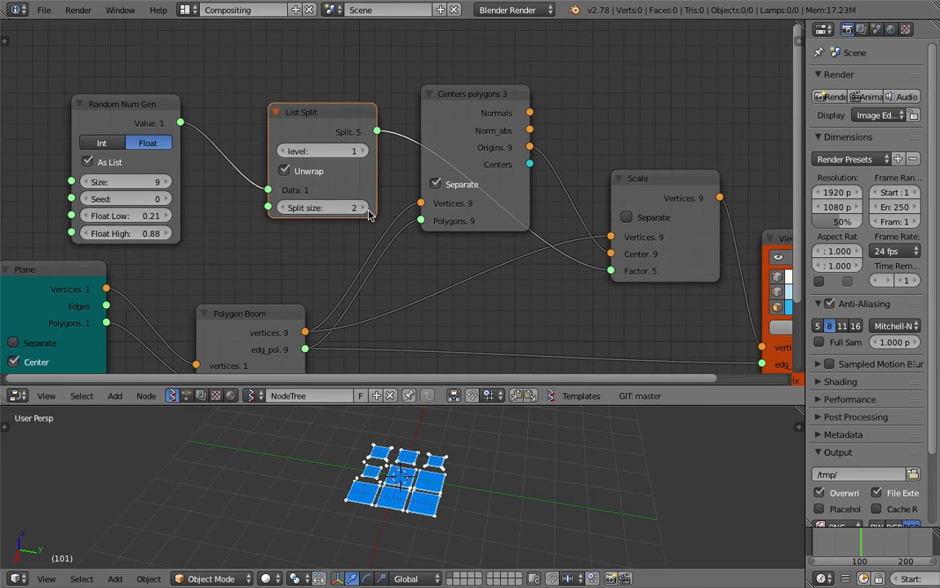
{"action": "left_click_drag", "start_coordinate": [327, 117], "coordinate": [296, 93]}
{"action": "middle_click_drag", "start_coordinate": [364, 144], "coordinate": [349, 218]}
{"action": "left_click_drag", "start_coordinate": [296, 157], "coordinate": [288, 83]}
Add a Stethoscope MK2 node above Centers polygons 3 and connect List Split's Split output to its Data input.
{"action": "middle_click_drag", "start_coordinate": [478, 68], "coordinate": [467, 88]}
{"action": "key", "text": "space"}
{"action": "type", "text": "ste"}
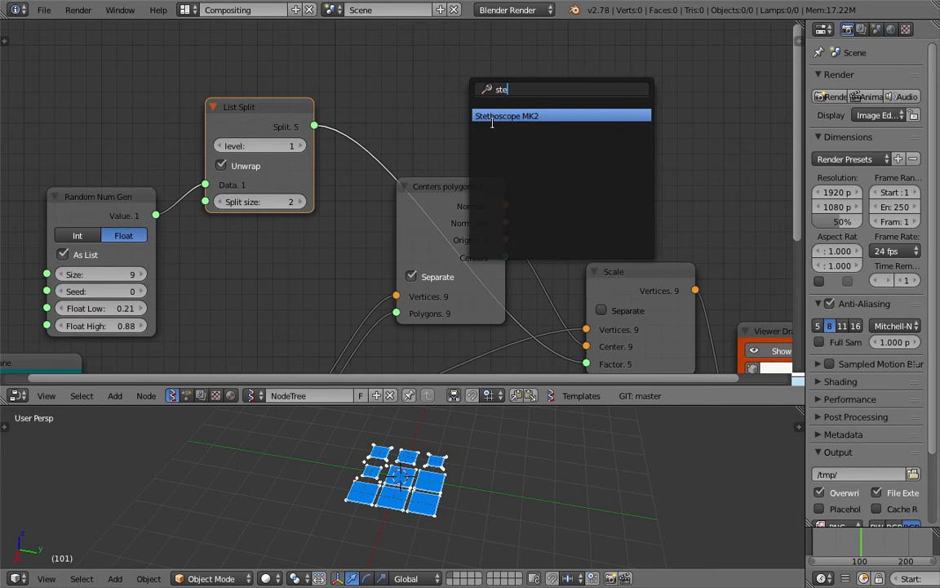
{"action": "left_click", "coordinate": [491, 116]}
{"action": "left_click", "coordinate": [449, 53]}
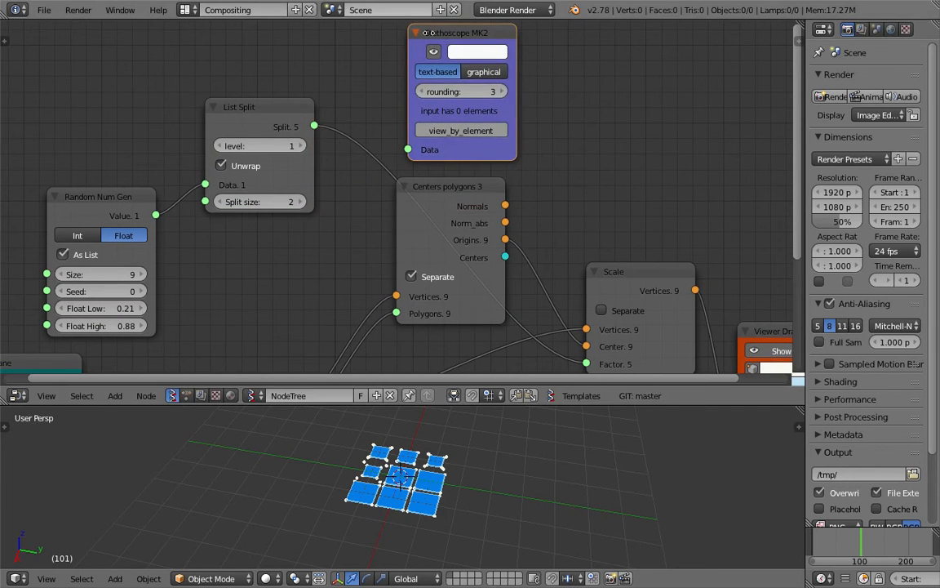
{"action": "middle_click_drag", "start_coordinate": [460, 115], "coordinate": [511, 176]}
{"action": "left_click_drag", "start_coordinate": [365, 186], "coordinate": [459, 209]}
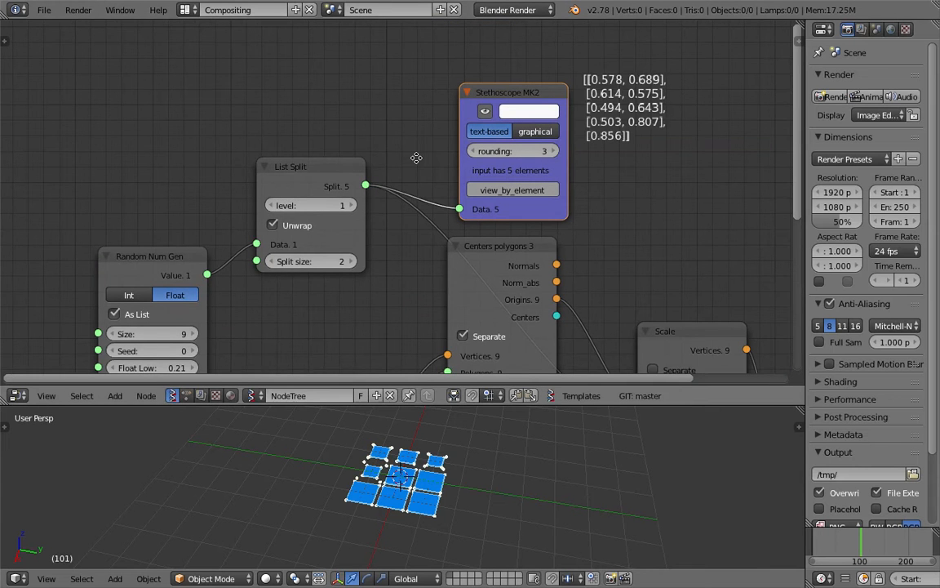
Move Random Num Gen up beside List Split and examine the list structure shown by Stethoscope MK2.
{"action": "middle_click_drag", "start_coordinate": [575, 129], "coordinate": [538, 129]}
{"action": "scroll", "coordinate": [596, 86], "scroll_direction": "up", "scroll_amount": 1}
{"action": "left_click_drag", "start_coordinate": [69, 275], "coordinate": [68, 207]}
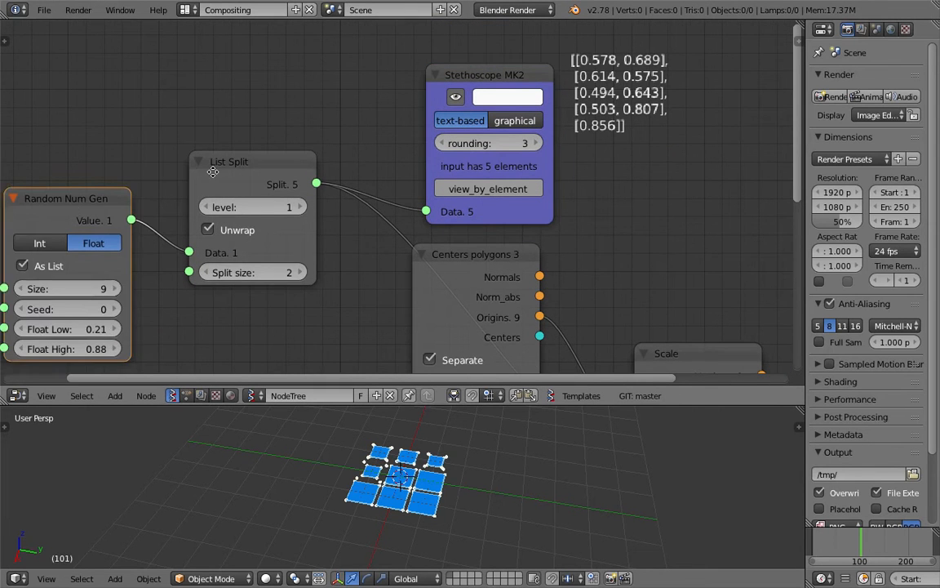
{"action": "middle_click_drag", "start_coordinate": [322, 146], "coordinate": [319, 163]}
{"action": "scroll", "coordinate": [606, 145], "scroll_direction": "up", "scroll_amount": 1}
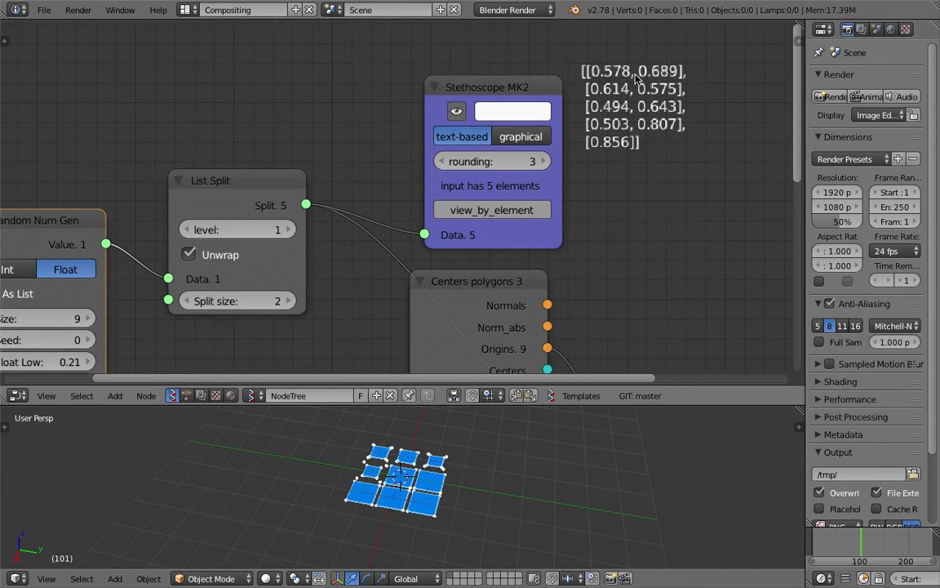
Test List Split without Unwrap and at level 2, restore Unwrap and level 1, and set Split size to 1.
{"action": "scroll", "coordinate": [458, 145], "scroll_direction": "down", "scroll_amount": 1}
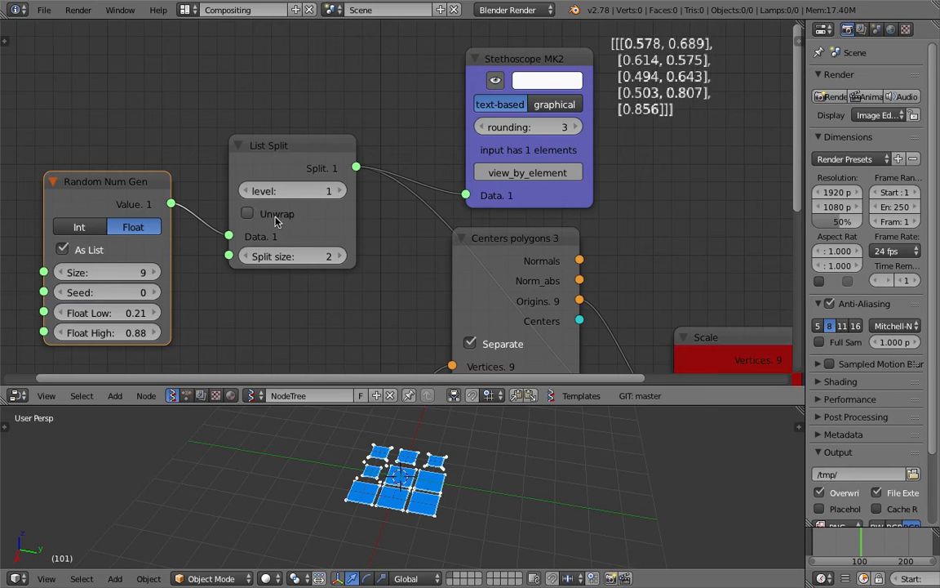
{"action": "left_click", "coordinate": [340, 192]}
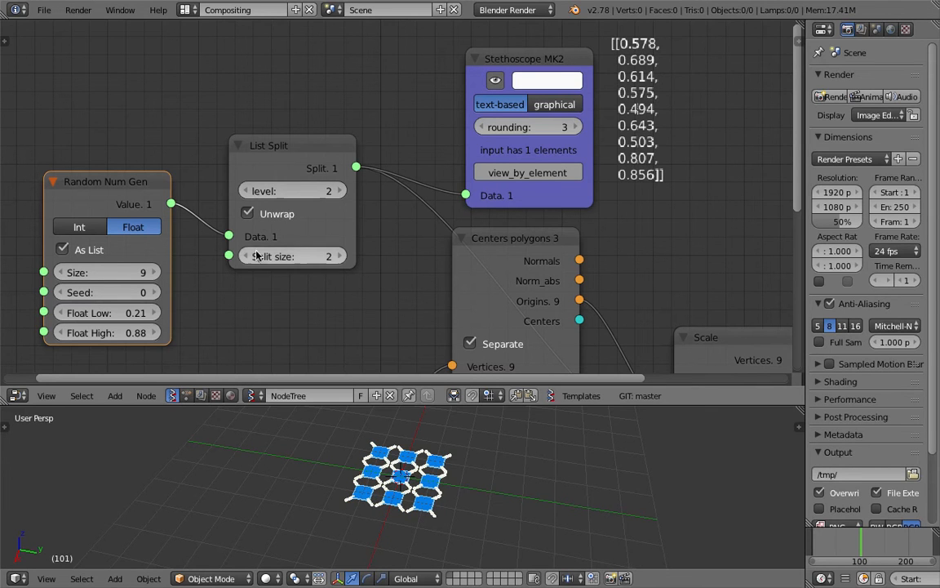
{"action": "left_click", "coordinate": [251, 192]}
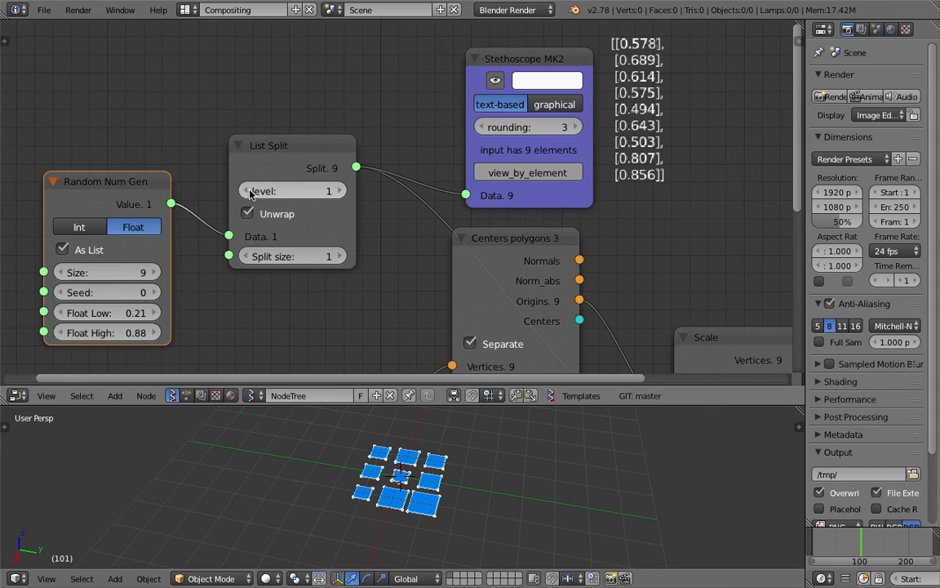
{"action": "middle_click_drag", "start_coordinate": [629, 105], "coordinate": [621, 106]}
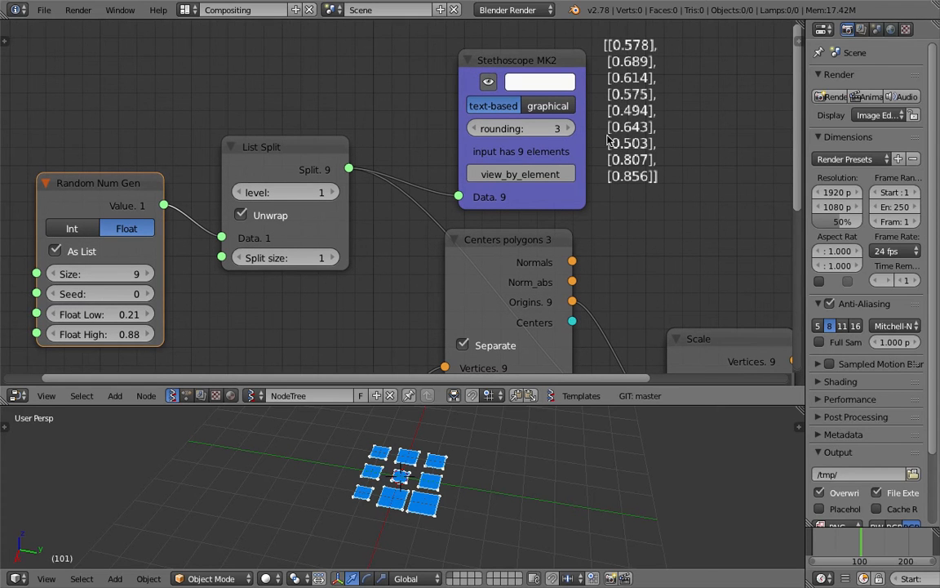
Move Stethoscope MK2 slightly away from its printed values and save the file.
{"action": "key", "text": "ctrl+s"}
{"action": "left_click", "coordinate": [630, 72]}
{"action": "left_click_drag", "start_coordinate": [562, 62], "coordinate": [550, 56]}
{"action": "key", "text": "ctrl+s"}
{"action": "left_click", "coordinate": [546, 59]}
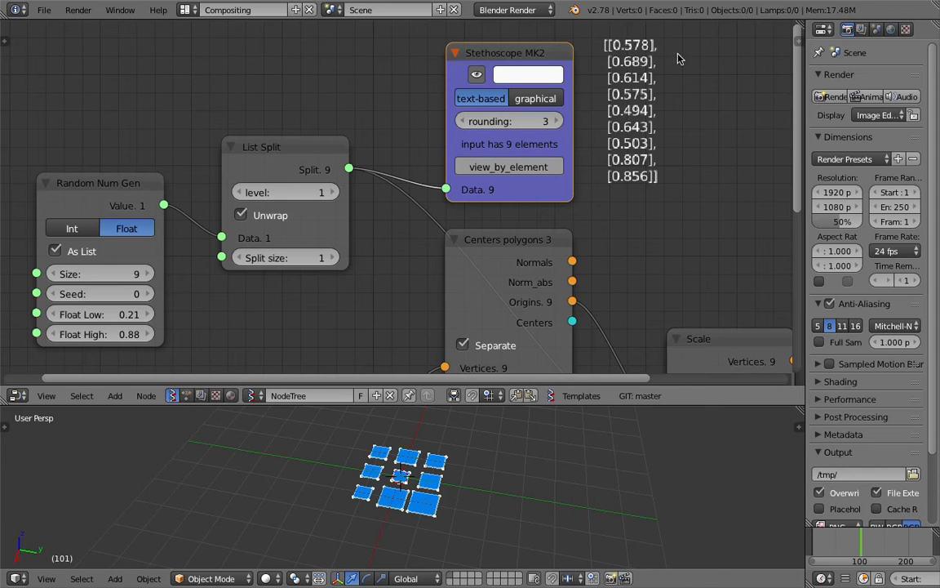
Temporarily feed Random Num Gen's Value output into Stethoscope MK2 to compare the lists, and reconnect List Split's Split output to it.
{"action": "scroll", "coordinate": [679, 59], "scroll_direction": "up", "scroll_amount": 4}
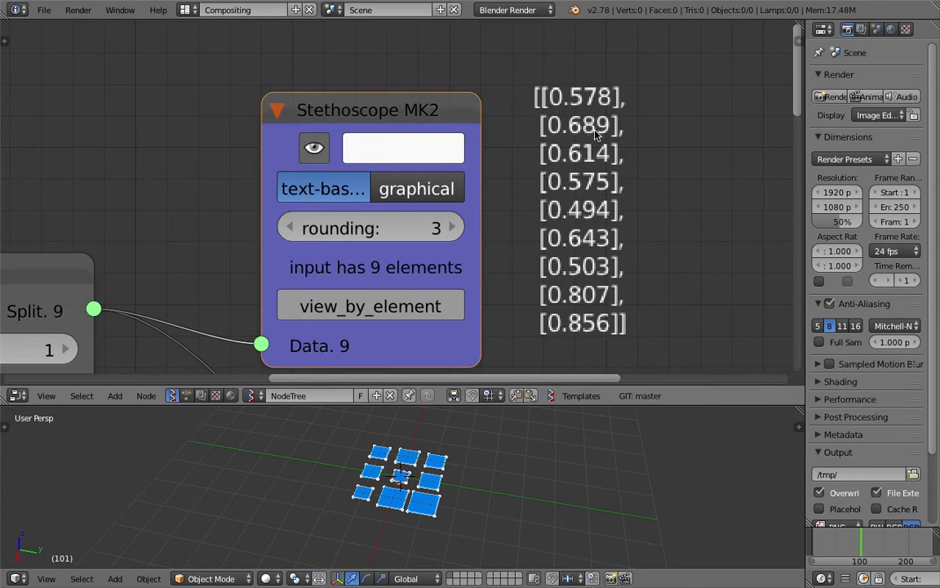
{"action": "scroll", "coordinate": [540, 278], "scroll_direction": "down", "scroll_amount": 1}
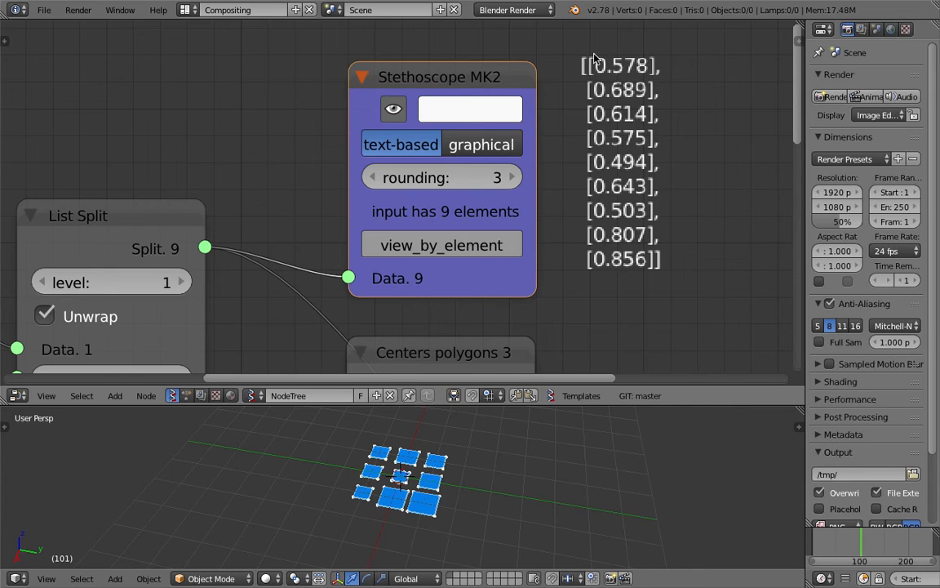
{"action": "scroll", "coordinate": [547, 125], "scroll_direction": "down", "scroll_amount": 2}
{"action": "left_click_drag", "start_coordinate": [129, 227], "coordinate": [433, 210]}
{"action": "scroll", "coordinate": [561, 105], "scroll_direction": "up", "scroll_amount": 1}
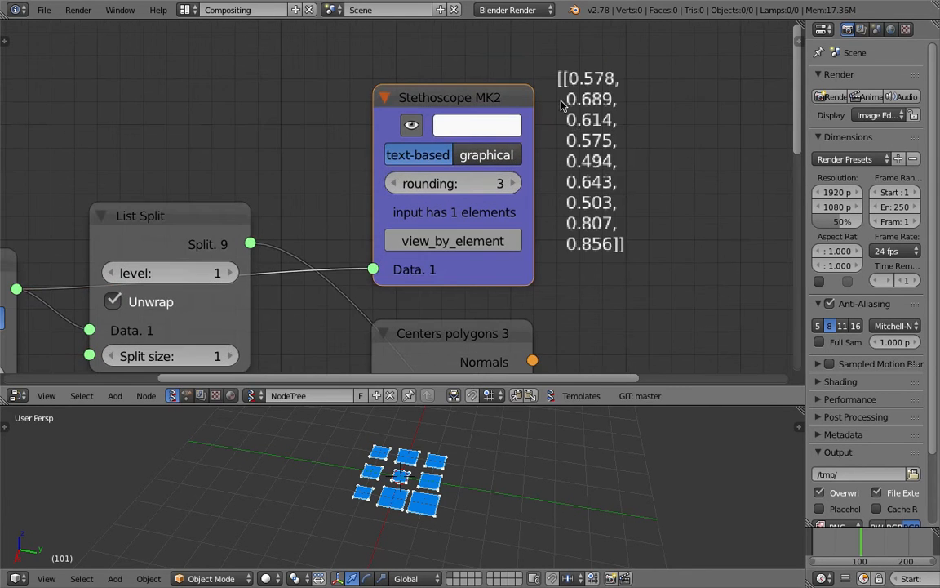
{"action": "scroll", "coordinate": [389, 203], "scroll_direction": "down", "scroll_amount": 1}
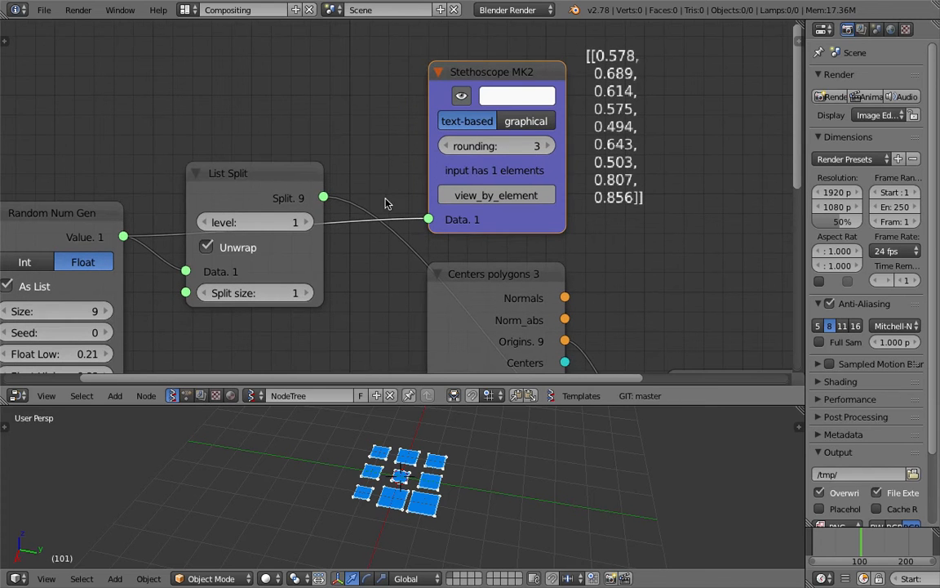
{"action": "left_click_drag", "start_coordinate": [330, 199], "coordinate": [428, 218]}
{"action": "scroll", "coordinate": [345, 238], "scroll_direction": "down", "scroll_amount": 2}
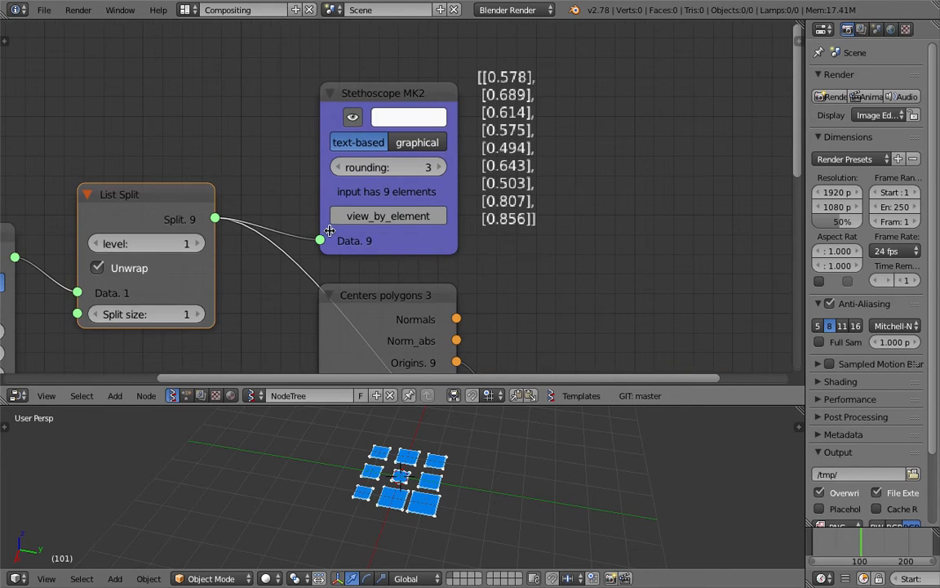
{"action": "scroll", "coordinate": [364, 232], "scroll_direction": "up", "scroll_amount": 1}
{"action": "scroll", "coordinate": [391, 261], "scroll_direction": "down", "scroll_amount": 1}
Review the links into the Scale node, view the scaled faces from another angle, and save the file.
{"action": "middle_click_drag", "start_coordinate": [399, 280], "coordinate": [445, 144]}
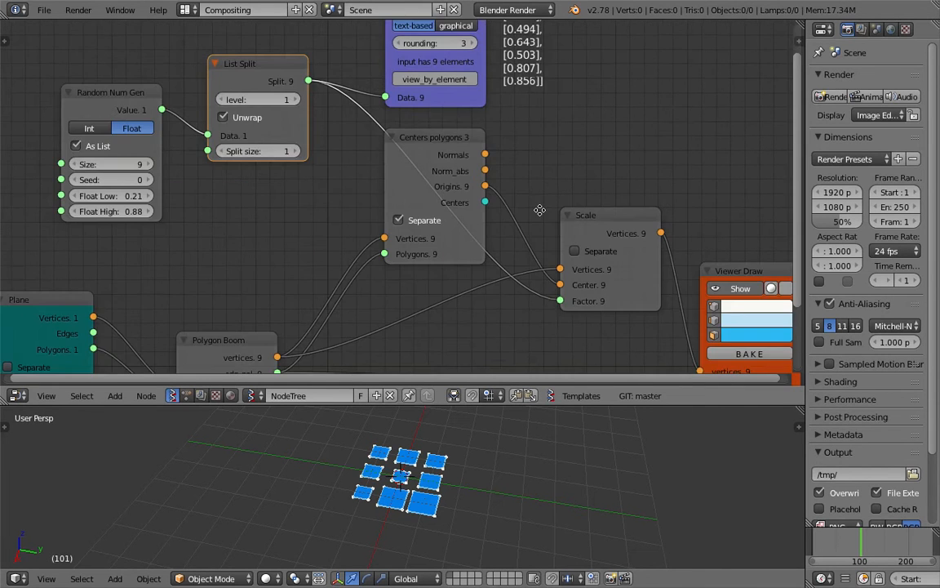
{"action": "middle_click_drag", "start_coordinate": [540, 210], "coordinate": [460, 190]}
{"action": "scroll", "coordinate": [490, 289], "scroll_direction": "up", "scroll_amount": 2}
{"action": "middle_click_drag", "start_coordinate": [509, 279], "coordinate": [414, 171]}
{"action": "middle_click_drag", "start_coordinate": [469, 443], "coordinate": [411, 511]}
{"action": "key", "text": "ctrl+s"}
{"action": "left_click", "coordinate": [410, 507]}
Set Random Num Gen's Seed to 90 and Float High to 0.70, and save the file.
{"action": "middle_click_drag", "start_coordinate": [192, 199], "coordinate": [507, 289]}
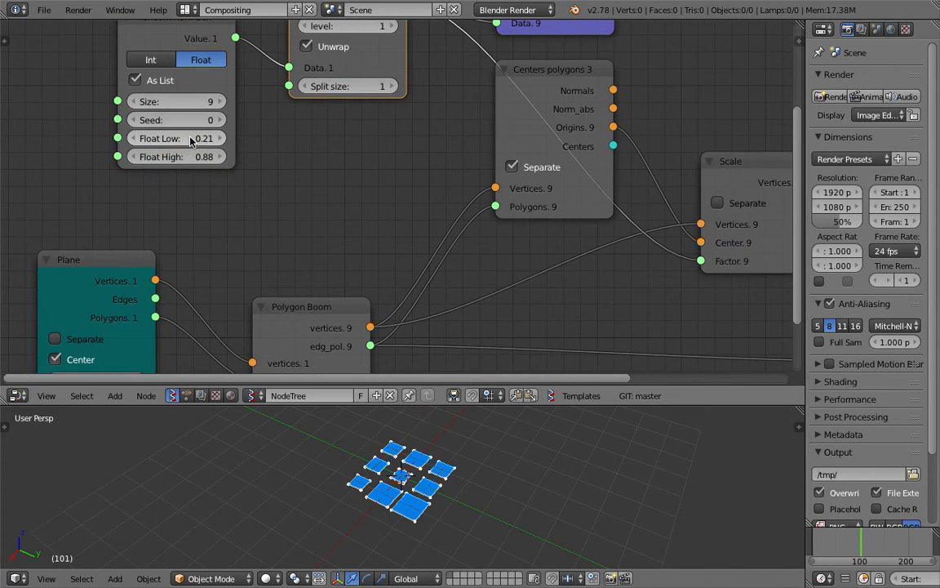
{"action": "left_click_drag", "start_coordinate": [180, 122], "coordinate": [237, 155]}
{"action": "mouse_move", "coordinate": [194, 140]}
{"action": "left_mouse_down"}
{"action": "mouse_move", "coordinate": [215, 139]}
{"action": "mouse_move", "coordinate": [210, 122]}
{"action": "mouse_move", "coordinate": [164, 157]}
{"action": "mouse_move", "coordinate": [204, 157]}
{"action": "left_mouse_up"}
{"action": "left_click_drag", "start_coordinate": [196, 120], "coordinate": [236, 120]}
{"action": "middle_click_drag", "start_coordinate": [475, 194], "coordinate": [415, 164]}
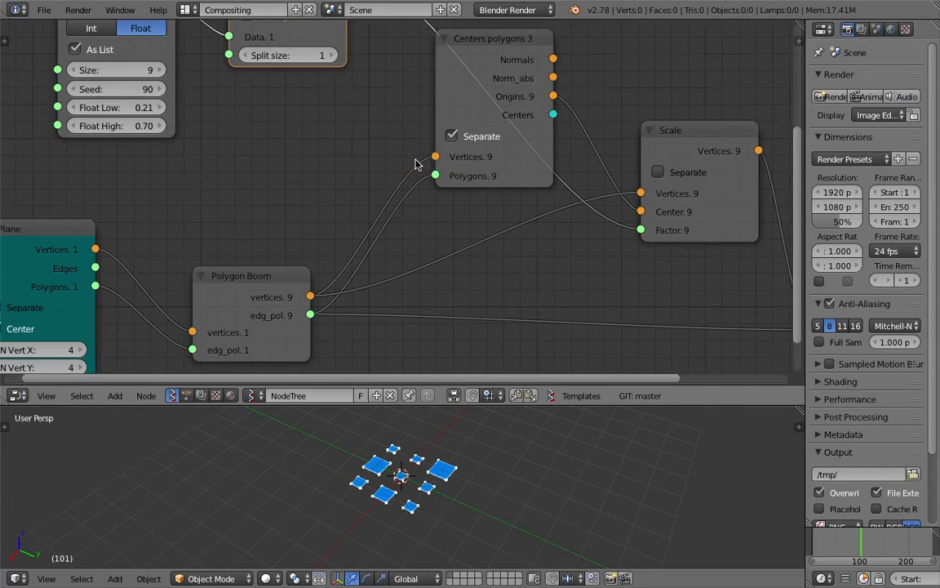
{"action": "middle_click_drag", "start_coordinate": [613, 267], "coordinate": [601, 272]}
{"action": "scroll", "coordinate": [561, 329], "scroll_direction": "down", "scroll_amount": 4}
{"action": "key", "text": "ctrl+s"}
{"action": "left_click", "coordinate": [528, 279]}
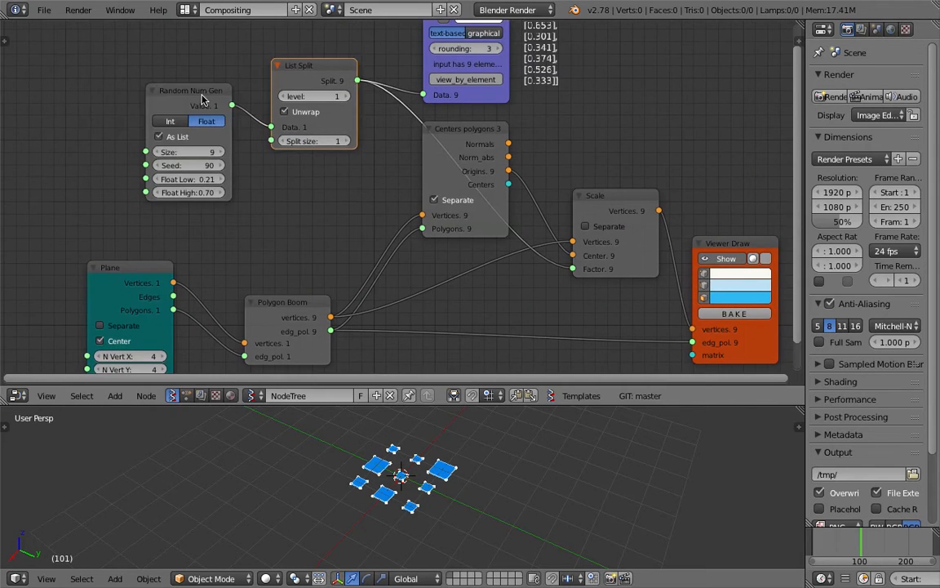
Move the Random Num Gen node further away from List Split, slightly lower than before.
{"action": "left_click_drag", "start_coordinate": [181, 88], "coordinate": [145, 112]}
{"action": "scroll", "coordinate": [608, 281], "scroll_direction": "up", "scroll_amount": 1}
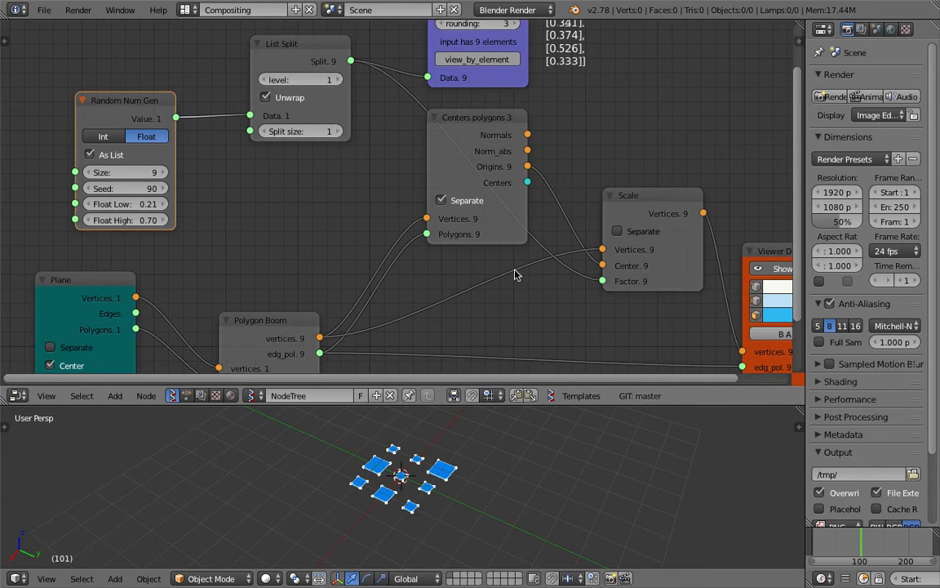
{"action": "scroll", "coordinate": [480, 269], "scroll_direction": "down", "scroll_amount": 2}
Sketch in empty node space a fan of lines from one point, a box, and a braced 0 to 1 range with arrows.
{"action": "middle_click_drag", "start_coordinate": [33, 45], "coordinate": [263, 198]}
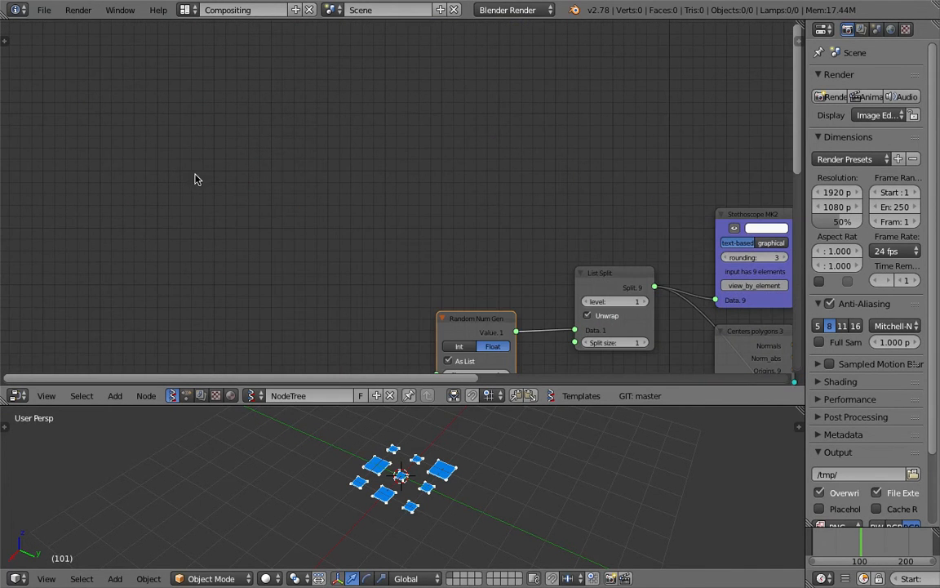
{"action": "scroll", "coordinate": [134, 168], "scroll_direction": "up", "scroll_amount": 1}
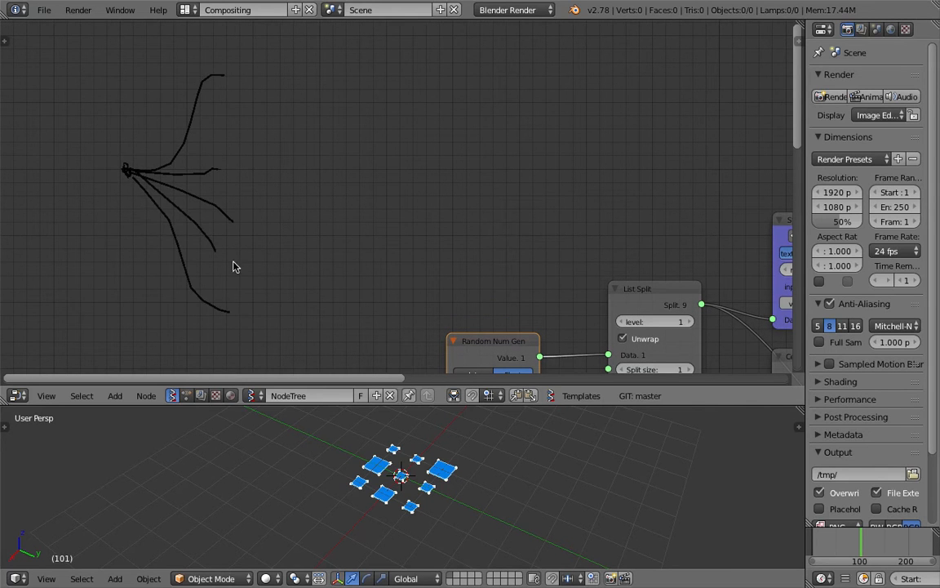
{"action": "mouse_move", "coordinate": [231, 70]}
{"action": "left_mouse_down"}
{"action": "mouse_move", "coordinate": [233, 92]}
{"action": "mouse_move", "coordinate": [333, 98]}
{"action": "left_mouse_up"}
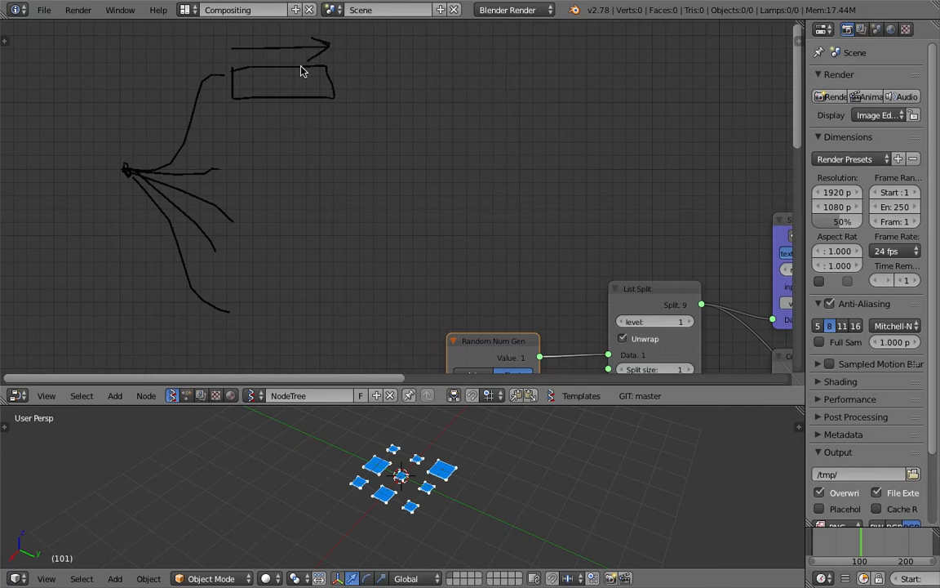
{"action": "middle_click_drag", "start_coordinate": [253, 29], "coordinate": [261, 146]}
{"action": "scroll", "coordinate": [257, 138], "scroll_direction": "up", "scroll_amount": 1}
{"action": "left_click_drag", "start_coordinate": [225, 117], "coordinate": [225, 114]}
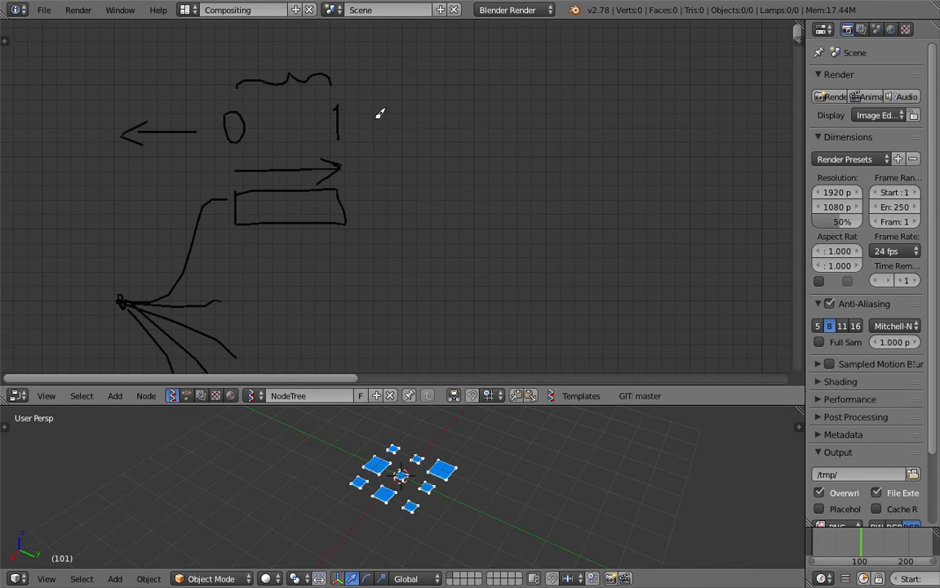
Extend the sketch with an outward arrow beside the 1 and several rectangles next to the fanned lines.
{"action": "middle_click_drag", "start_coordinate": [246, 245], "coordinate": [367, 205]}
{"action": "scroll", "coordinate": [366, 206], "scroll_direction": "down", "scroll_amount": 2}
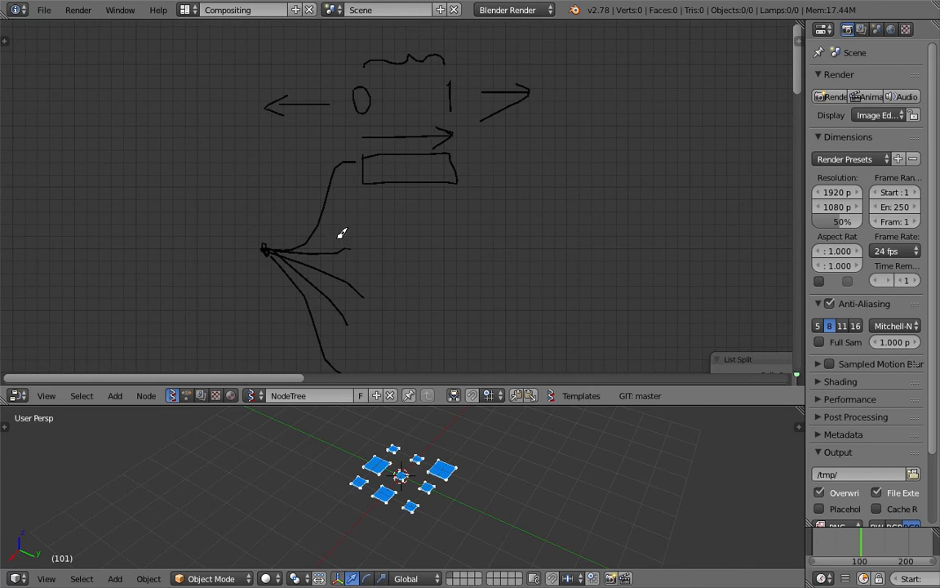
{"action": "left_click_drag", "start_coordinate": [420, 254], "coordinate": [325, 227]}
{"action": "left_click_drag", "start_coordinate": [506, 263], "coordinate": [429, 238]}
{"action": "scroll", "coordinate": [395, 286], "scroll_direction": "down", "scroll_amount": 1}
{"action": "middle_click_drag", "start_coordinate": [442, 261], "coordinate": [428, 239]}
{"action": "scroll", "coordinate": [434, 238], "scroll_direction": "down", "scroll_amount": 1}
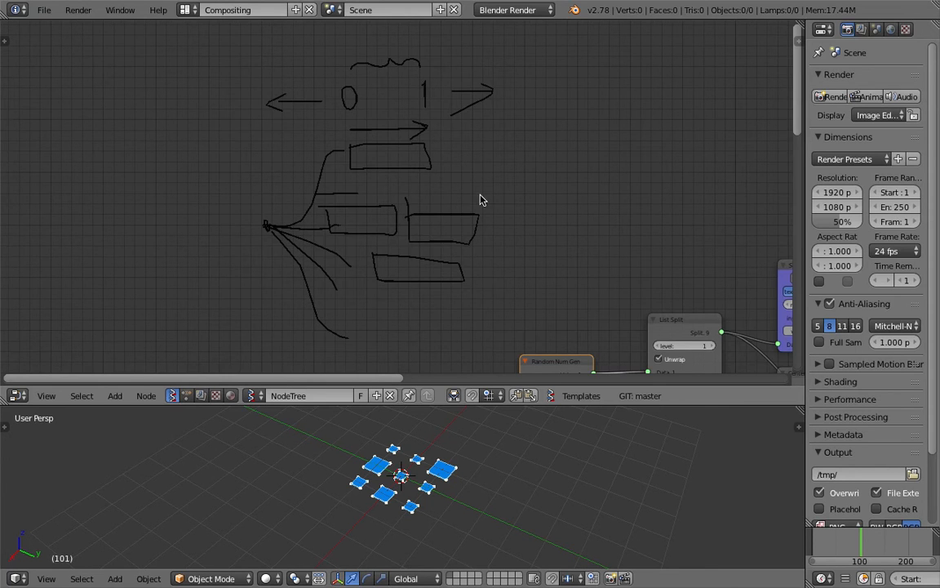
Delete the Grease Pencil layer holding the sketch, return to the node setup, and save over the existing file.
{"action": "left_click", "coordinate": [799, 37]}
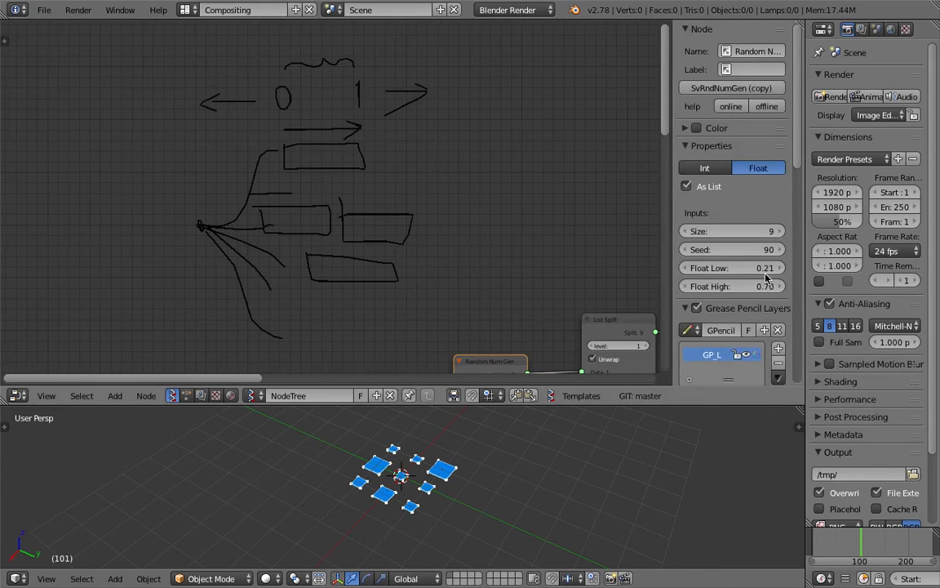
{"action": "left_click", "coordinate": [779, 364]}
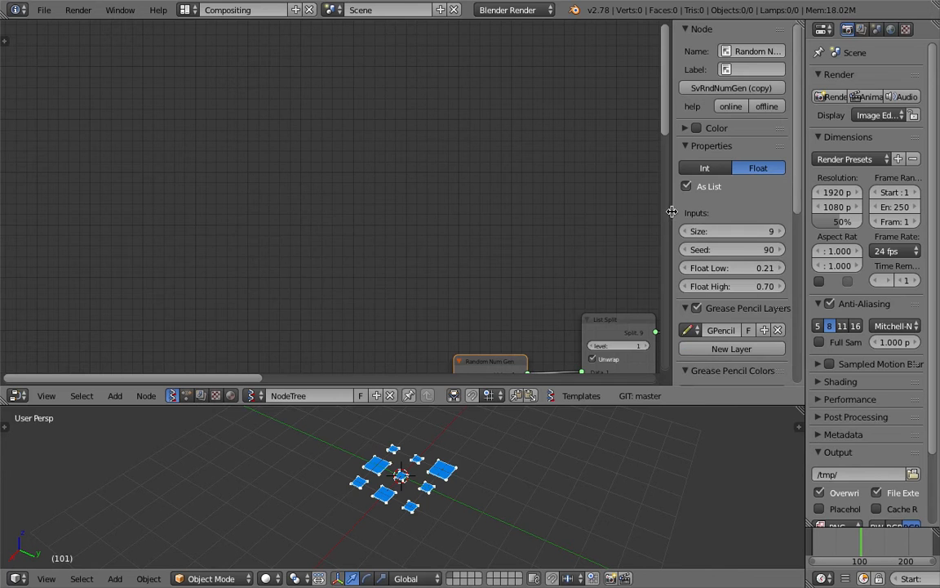
{"action": "key", "text": "n"}
{"action": "middle_click_drag", "start_coordinate": [451, 224], "coordinate": [395, 121]}
{"action": "key", "text": "ctrl+s"}
{"action": "left_click", "coordinate": [395, 122]}
{"action": "middle_click_drag", "start_coordinate": [354, 158], "coordinate": [268, 41]}
{"action": "middle_click_drag", "start_coordinate": [271, 427], "coordinate": [275, 447]}
{"action": "key", "text": "ctrl+s"}
{"action": "left_click", "coordinate": [437, 489]}
Add a Frame info node in the empty space before List Split and save the file.
{"action": "middle_click_drag", "start_coordinate": [257, 139], "coordinate": [236, 201]}
{"action": "key", "text": "shift+a"}
{"action": "type", "text": "sframe"}
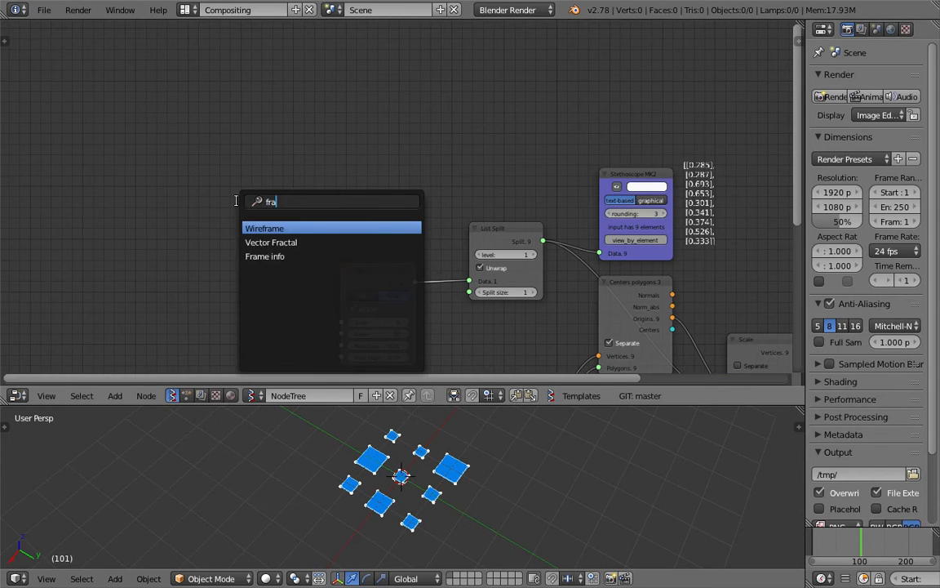
{"action": "key", "text": "Down"}
{"action": "key", "text": "Return"}
{"action": "left_click", "coordinate": [236, 154]}
{"action": "key", "text": "ctrl+s"}
{"action": "left_click", "coordinate": [237, 154]}
Enlarge the node editor, delete the Random Num Gen node, and shift List Split slightly away from Stethoscope MK2.
{"action": "middle_click_drag", "start_coordinate": [286, 173], "coordinate": [247, 137]}
{"action": "left_click_drag", "start_coordinate": [414, 407], "coordinate": [414, 457]}
{"action": "middle_click_drag", "start_coordinate": [410, 317], "coordinate": [364, 269]}
{"action": "scroll", "coordinate": [364, 266], "scroll_direction": "up", "scroll_amount": 1}
{"action": "left_click_drag", "start_coordinate": [305, 196], "coordinate": [302, 173]}
{"action": "key", "text": "x"}
{"action": "left_click_drag", "start_coordinate": [425, 151], "coordinate": [402, 151]}
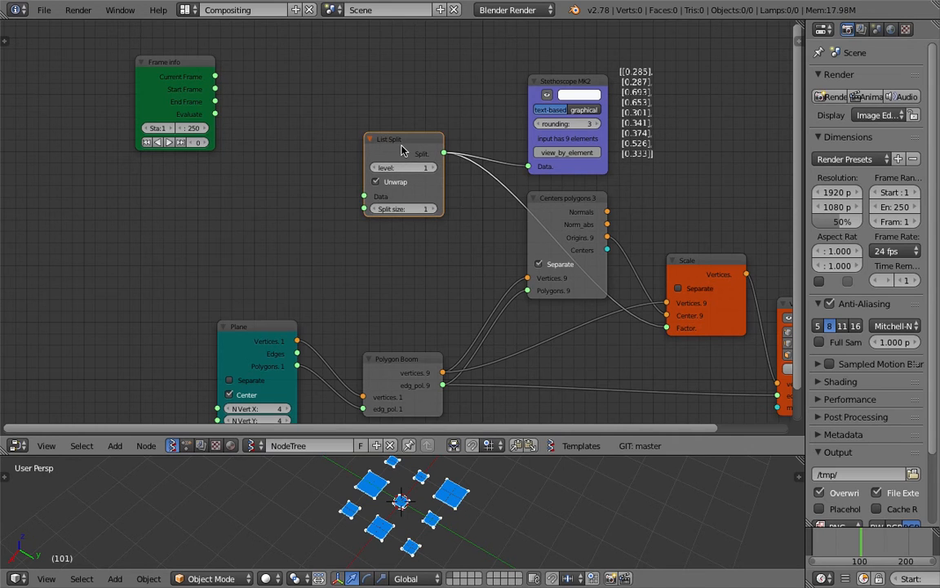
Add a Map Range node just before List Split.
{"action": "key", "text": "alt+space"}
{"action": "type", "text": "map"}
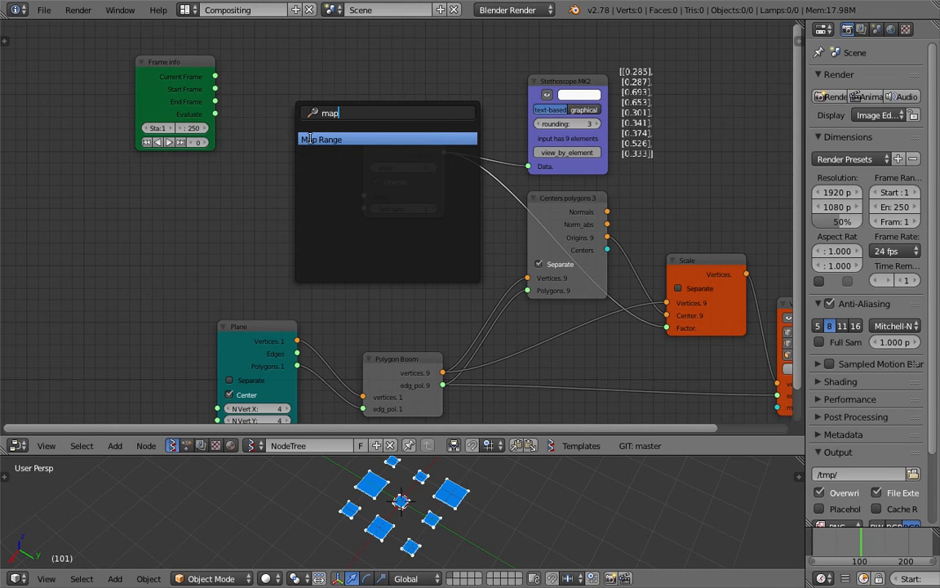
{"action": "left_click", "coordinate": [310, 139]}
{"action": "left_click", "coordinate": [253, 151]}
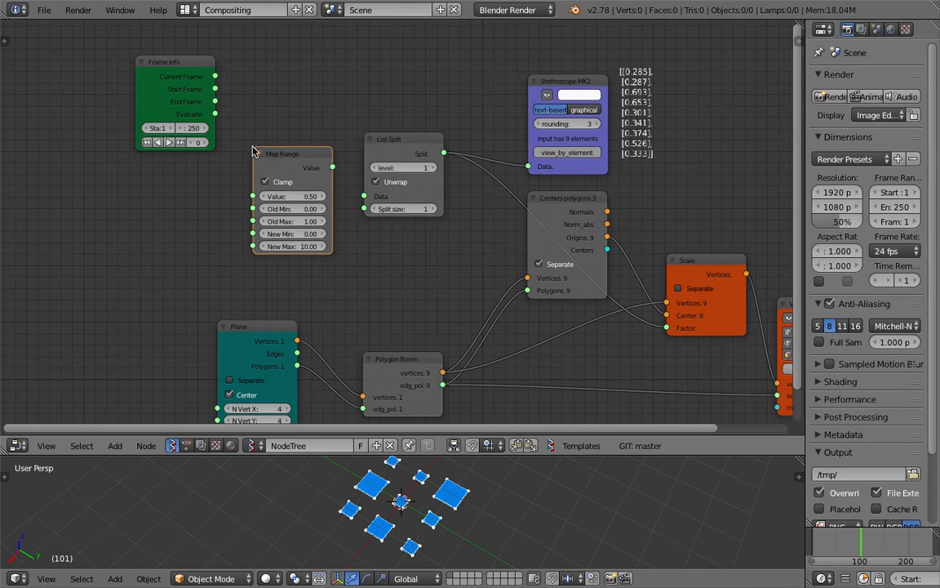
Link Frame info's Current Frame to Map Range's Value, and move and widen the Frame info node.
{"action": "left_click_drag", "start_coordinate": [209, 72], "coordinate": [137, 147]}
{"action": "middle_click_drag", "start_coordinate": [155, 161], "coordinate": [189, 142]}
{"action": "scroll", "coordinate": [190, 142], "scroll_direction": "up", "scroll_amount": 1}
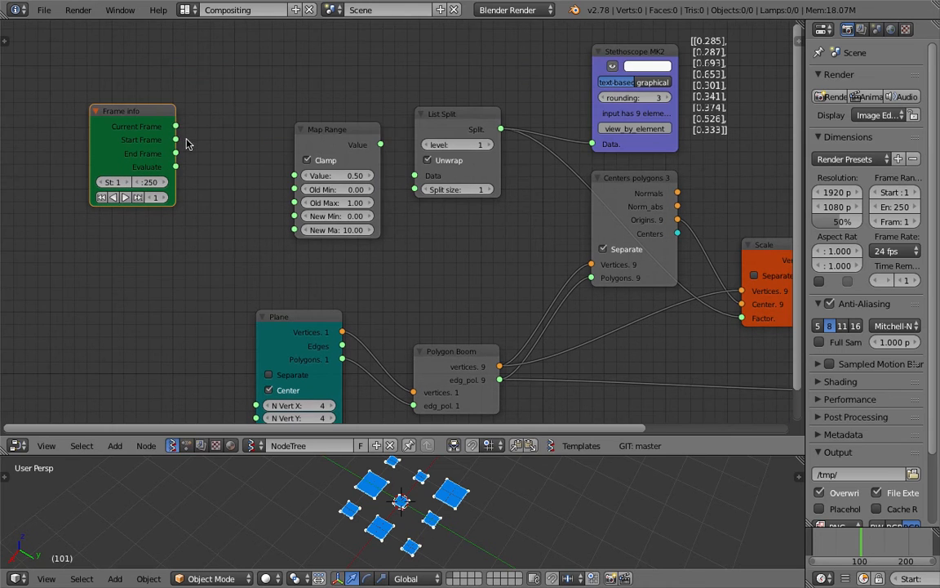
{"action": "left_click_drag", "start_coordinate": [176, 127], "coordinate": [191, 115]}
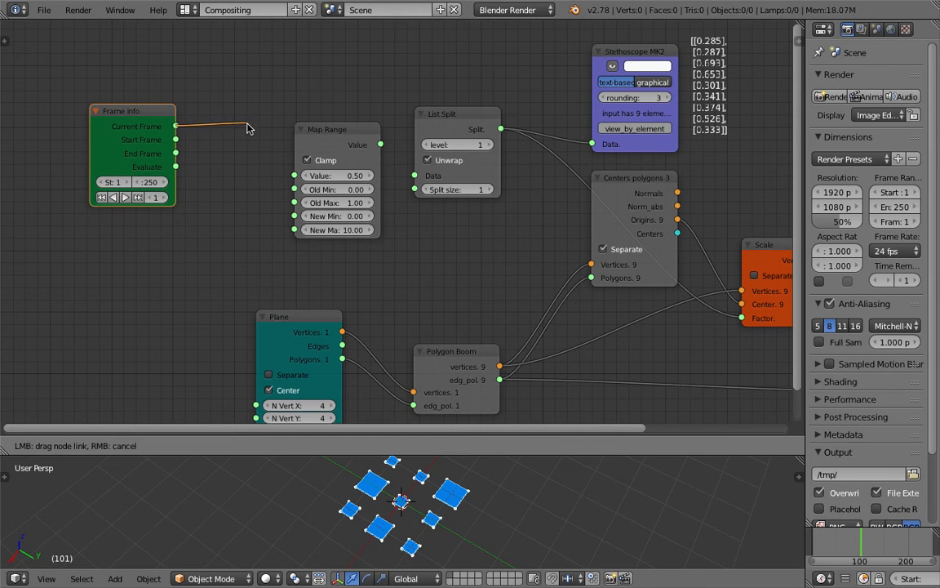
{"action": "left_click_drag", "start_coordinate": [258, 138], "coordinate": [295, 176]}
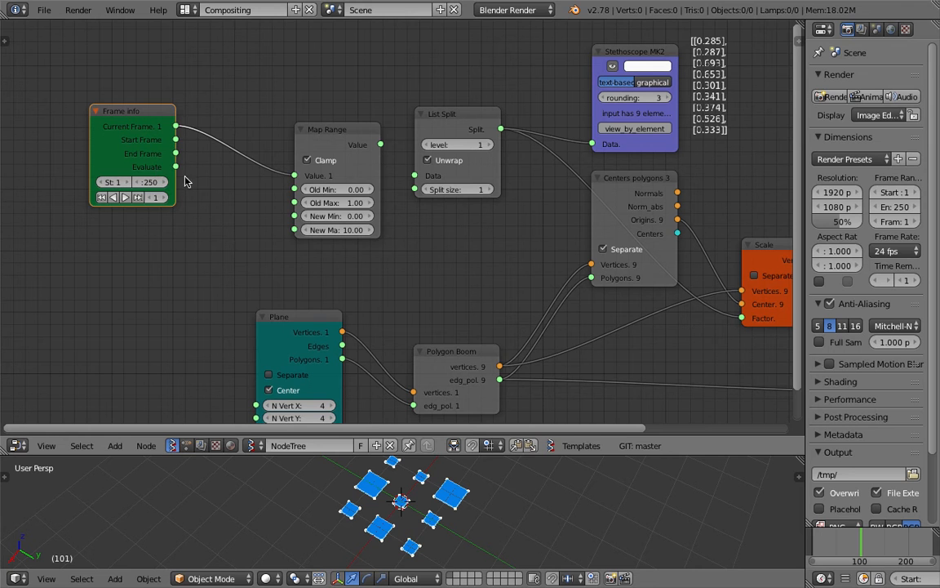
{"action": "left_click_drag", "start_coordinate": [176, 180], "coordinate": [222, 179]}
{"action": "left_click_drag", "start_coordinate": [140, 140], "coordinate": [115, 156]}
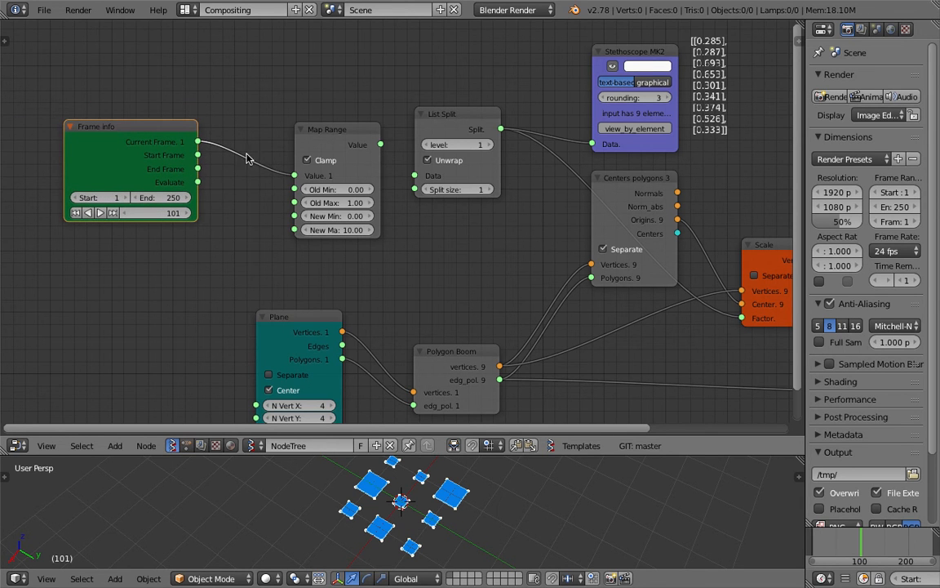
Set Map Range's Old Min to 50, Old Max to 100 and New Max to 1.
{"action": "scroll", "coordinate": [304, 180], "scroll_direction": "up", "scroll_amount": 1}
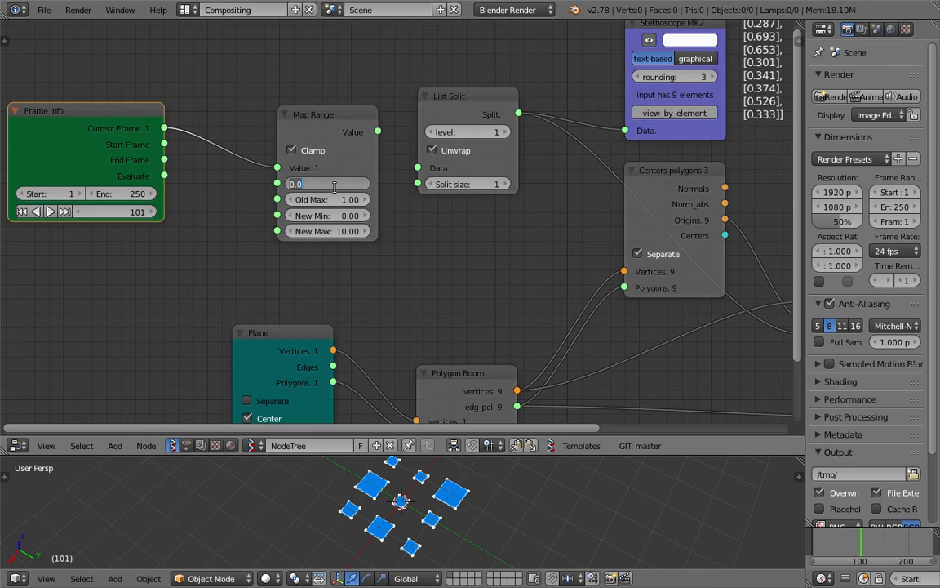
{"action": "key", "text": "Return"}
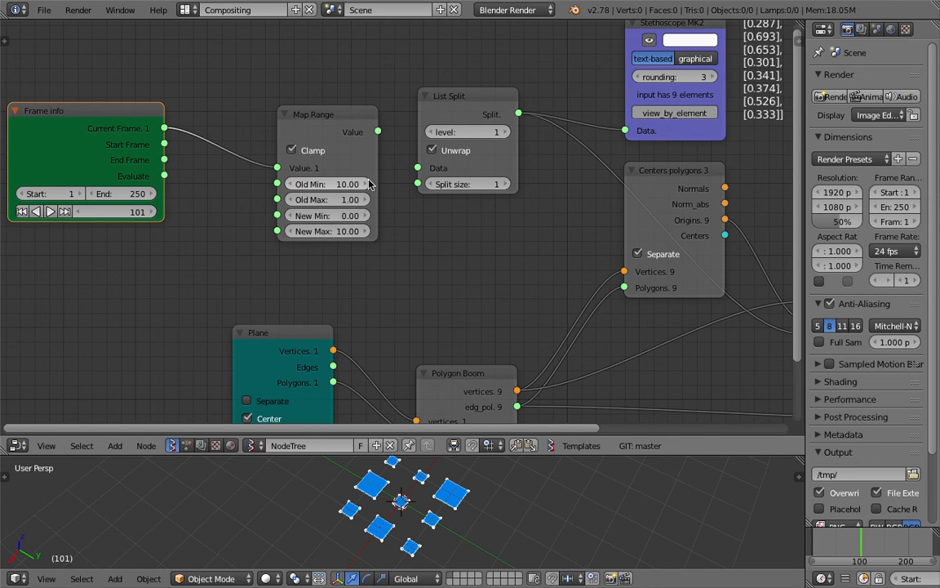
{"action": "key", "text": "Return"}
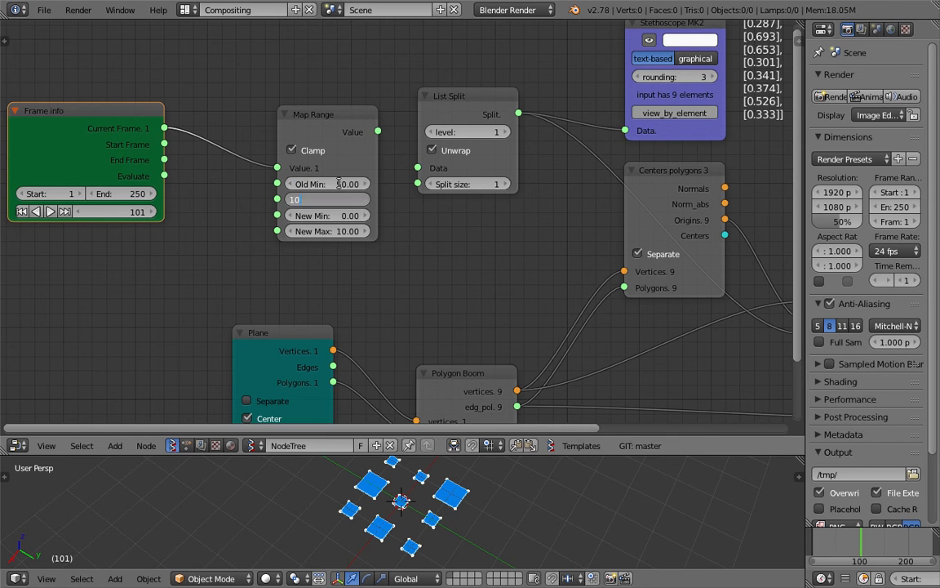
{"action": "scroll", "coordinate": [342, 183], "scroll_direction": "up", "scroll_amount": 3}
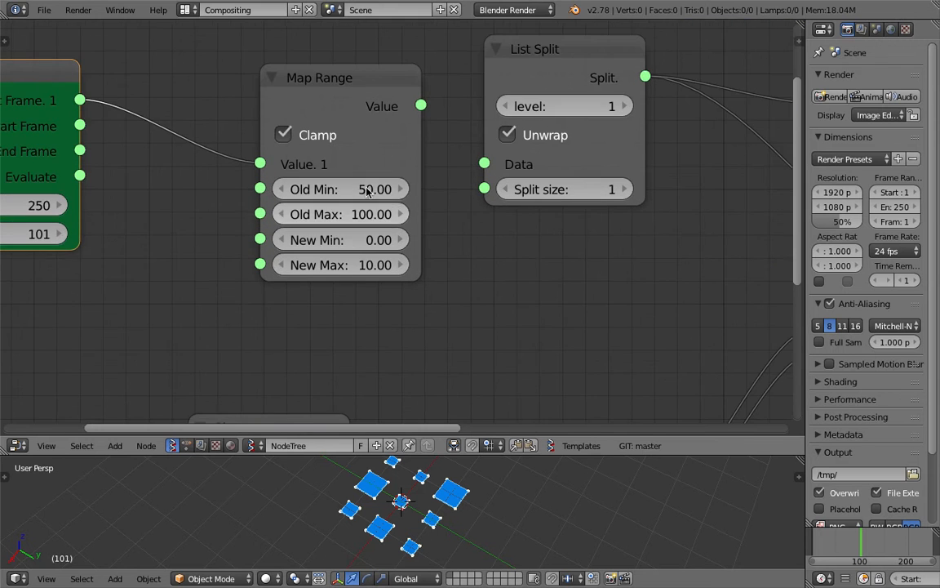
{"action": "scroll", "coordinate": [371, 221], "scroll_direction": "up", "scroll_amount": 1}
{"action": "left_click", "coordinate": [361, 273]}
{"action": "type", "text": "1"}
{"action": "key", "text": "Return"}
{"action": "scroll", "coordinate": [404, 285], "scroll_direction": "up", "scroll_amount": 1}
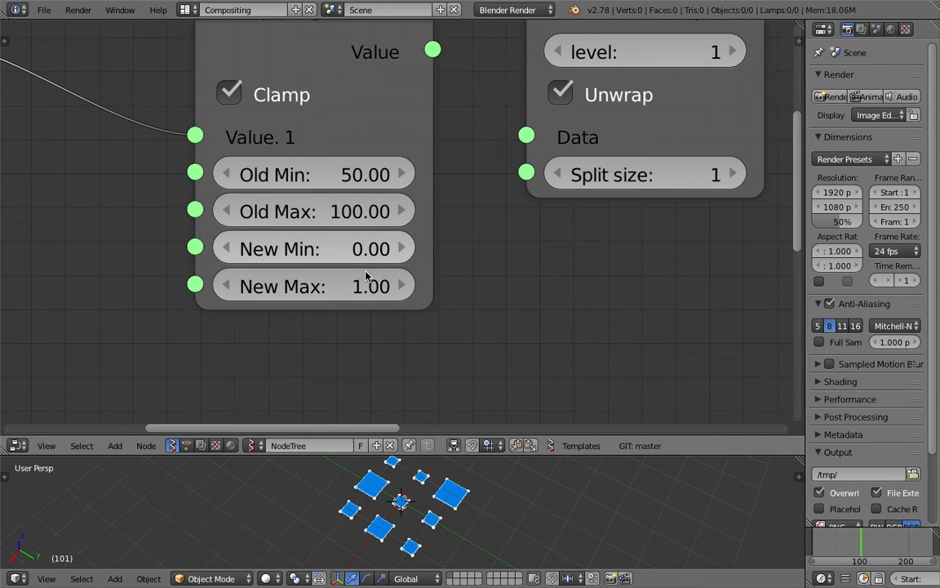
{"action": "scroll", "coordinate": [496, 261], "scroll_direction": "down", "scroll_amount": 5}
{"action": "scroll", "coordinate": [407, 212], "scroll_direction": "down", "scroll_amount": 2}
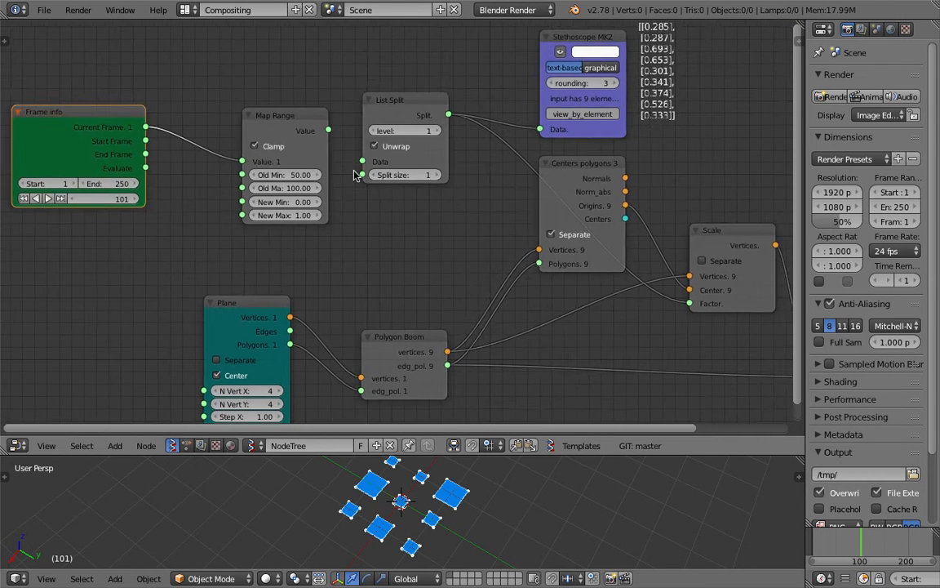
Link Map Range's Value to List Split's Data, adjust List Split's position, and scrub the timeline to preview the scaling.
{"action": "middle_click_drag", "start_coordinate": [387, 181], "coordinate": [273, 158]}
{"action": "scroll", "coordinate": [302, 166], "scroll_direction": "down", "scroll_amount": 1}
{"action": "left_click_drag", "start_coordinate": [228, 119], "coordinate": [260, 147]}
{"action": "left_click_drag", "start_coordinate": [285, 90], "coordinate": [281, 102]}
{"action": "left_click_drag", "start_coordinate": [825, 545], "coordinate": [863, 544]}
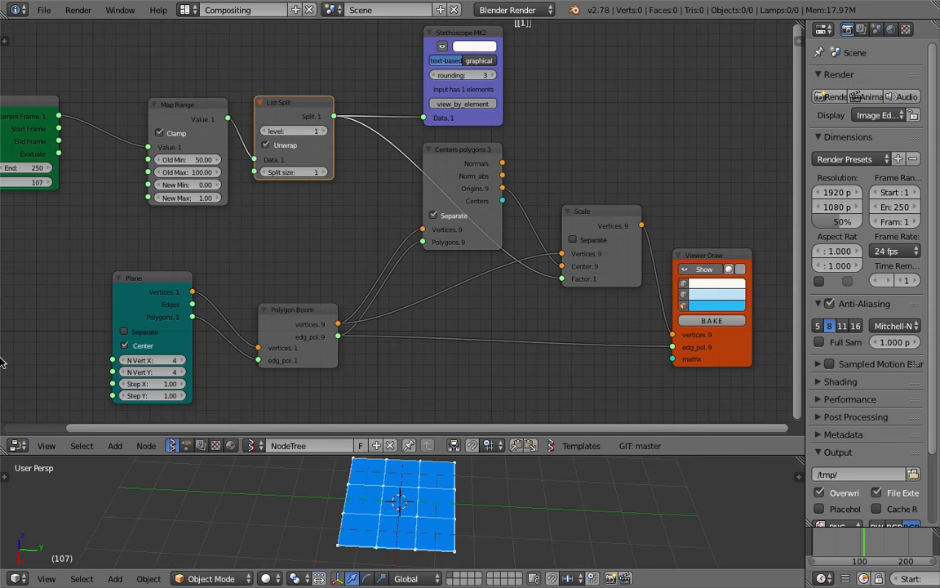
Space List Split and Map Range further apart and save the file.
{"action": "scroll", "coordinate": [422, 378], "scroll_direction": "down", "scroll_amount": 3}
{"action": "scroll", "coordinate": [333, 252], "scroll_direction": "up", "scroll_amount": 3}
{"action": "left_click_drag", "start_coordinate": [291, 116], "coordinate": [310, 125]}
{"action": "middle_click_drag", "start_coordinate": [292, 127], "coordinate": [342, 113]}
{"action": "key", "text": "ctrl+s"}
{"action": "left_click", "coordinate": [342, 112]}
{"action": "left_click_drag", "start_coordinate": [248, 111], "coordinate": [227, 108]}
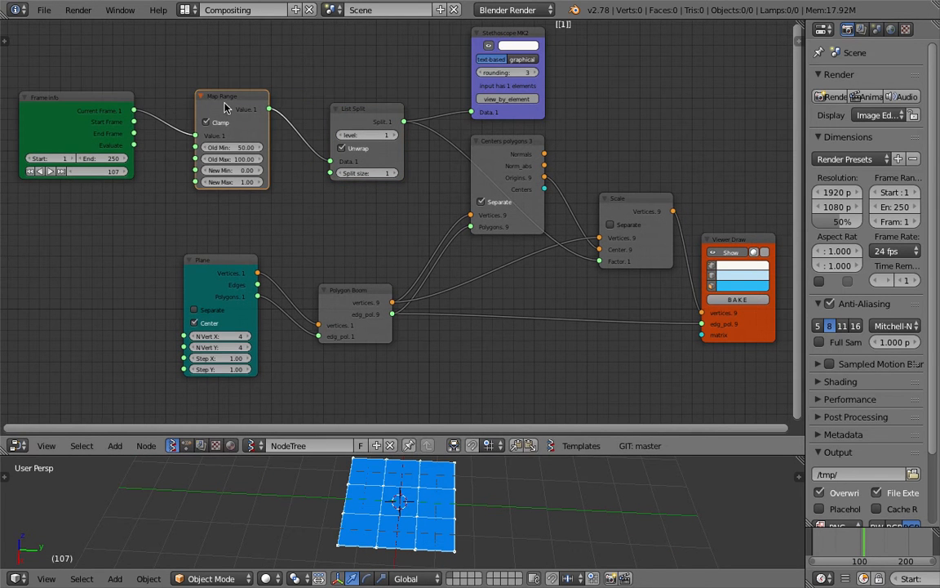
Scrub the timeline back and forth around frames 50 to 100 in a temporarily widened timeline to preview the face scaling.
{"action": "left_click", "coordinate": [832, 544]}
{"action": "mouse_move", "coordinate": [832, 543]}
{"action": "left_mouse_down"}
{"action": "mouse_move", "coordinate": [871, 542]}
{"action": "mouse_move", "coordinate": [832, 545]}
{"action": "mouse_move", "coordinate": [864, 546]}
{"action": "mouse_move", "coordinate": [846, 547]}
{"action": "left_mouse_up"}
{"action": "scroll", "coordinate": [848, 547], "scroll_direction": "up", "scroll_amount": 2}
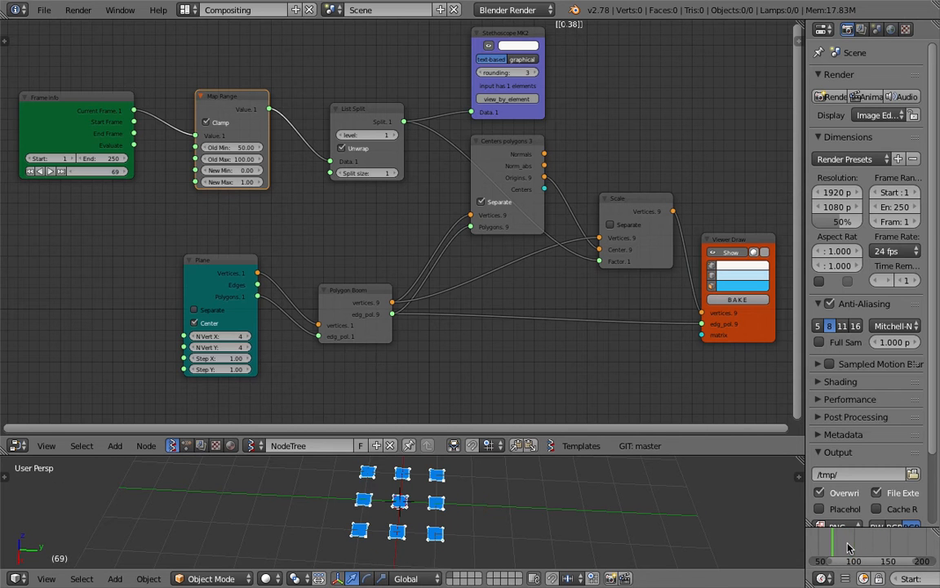
{"action": "left_click_drag", "start_coordinate": [807, 497], "coordinate": [637, 497]}
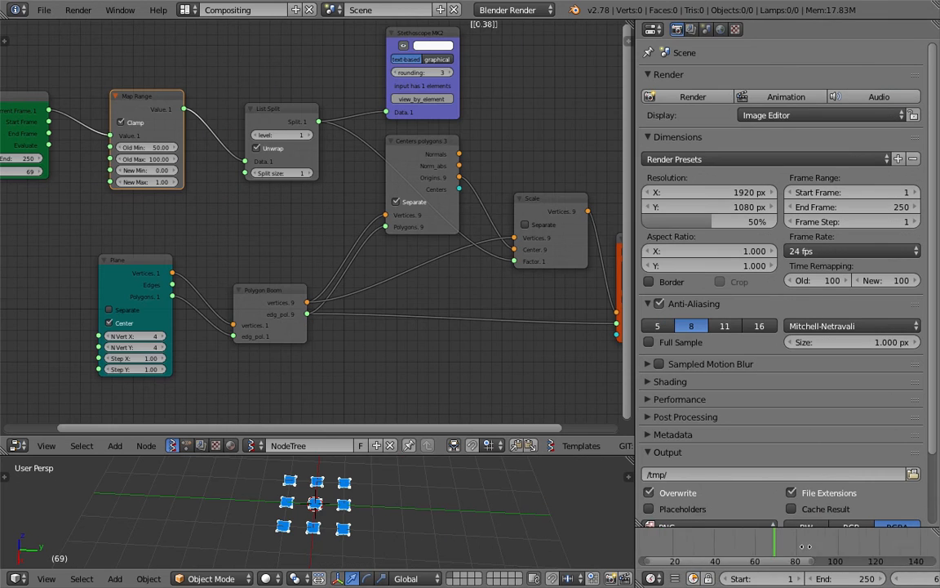
{"action": "scroll", "coordinate": [782, 553], "scroll_direction": "up", "scroll_amount": 2}
{"action": "left_click", "coordinate": [768, 546]}
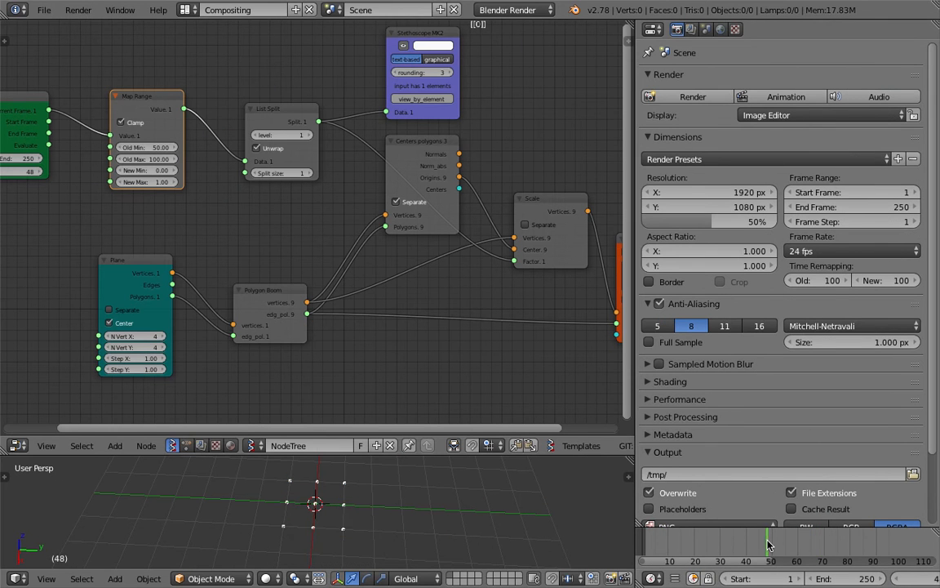
{"action": "left_click_drag", "start_coordinate": [797, 541], "coordinate": [936, 547]}
{"action": "left_click_drag", "start_coordinate": [641, 207], "coordinate": [790, 207]}
Delete the Stethoscope MK2 node.
{"action": "middle_click_drag", "start_coordinate": [559, 189], "coordinate": [535, 193]}
{"action": "middle_click_drag", "start_coordinate": [491, 142], "coordinate": [453, 206]}
{"action": "left_click", "coordinate": [450, 109]}
{"action": "key", "text": "x"}
Raise the Map Range and List Split nodes, reposition Frame info before them, and save the file.
{"action": "middle_click_drag", "start_coordinate": [327, 179], "coordinate": [431, 159]}
{"action": "left_click_drag", "start_coordinate": [398, 154], "coordinate": [391, 106]}
{"action": "left_click_drag", "start_coordinate": [265, 148], "coordinate": [262, 80]}
{"action": "left_click_drag", "start_coordinate": [379, 119], "coordinate": [380, 72]}
{"action": "left_click_drag", "start_coordinate": [129, 149], "coordinate": [97, 117]}
{"action": "key", "text": "ctrl+s"}
{"action": "left_click", "coordinate": [193, 153]}
Move Centers polygons 3, Polygon Boom and Plane further from the Scale node, and save the file.
{"action": "middle_click_drag", "start_coordinate": [592, 192], "coordinate": [545, 178]}
{"action": "left_click_drag", "start_coordinate": [506, 181], "coordinate": [441, 194]}
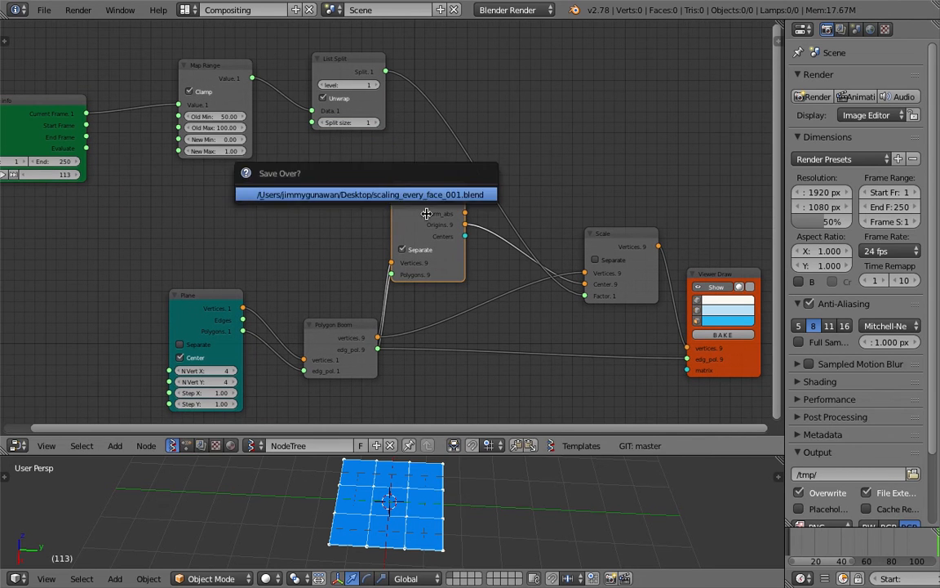
{"action": "left_click_drag", "start_coordinate": [345, 332], "coordinate": [295, 337]}
{"action": "left_click_drag", "start_coordinate": [236, 303], "coordinate": [173, 299]}
Move the Frame info node further away from Map Range to leave a wide gap between them.
{"action": "middle_click_drag", "start_coordinate": [198, 272], "coordinate": [348, 213]}
{"action": "scroll", "coordinate": [312, 240], "scroll_direction": "down", "scroll_amount": 1}
{"action": "left_click_drag", "start_coordinate": [206, 109], "coordinate": [107, 125]}
{"action": "middle_click_drag", "start_coordinate": [254, 166], "coordinate": [283, 194]}
{"action": "key", "text": "shift+a"}
{"action": "left_click", "coordinate": [281, 193]}
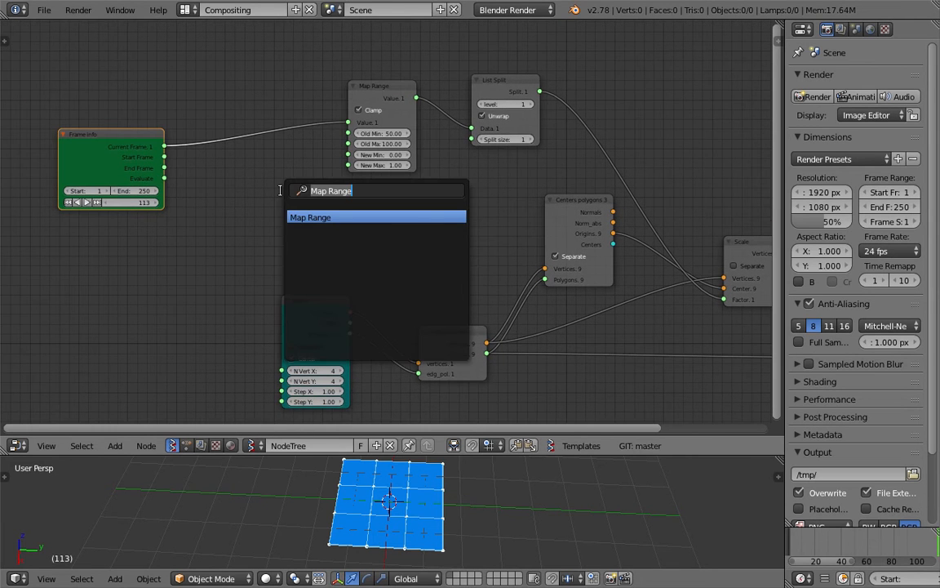
{"action": "key", "text": "Escape"}
Move Map Range and List Split closer to Frame info and line the three nodes up.
{"action": "left_click_drag", "start_coordinate": [370, 92], "coordinate": [256, 106]}
{"action": "left_click_drag", "start_coordinate": [504, 88], "coordinate": [380, 91]}
{"action": "left_click_drag", "start_coordinate": [275, 103], "coordinate": [272, 86]}
{"action": "left_click_drag", "start_coordinate": [122, 150], "coordinate": [119, 126]}
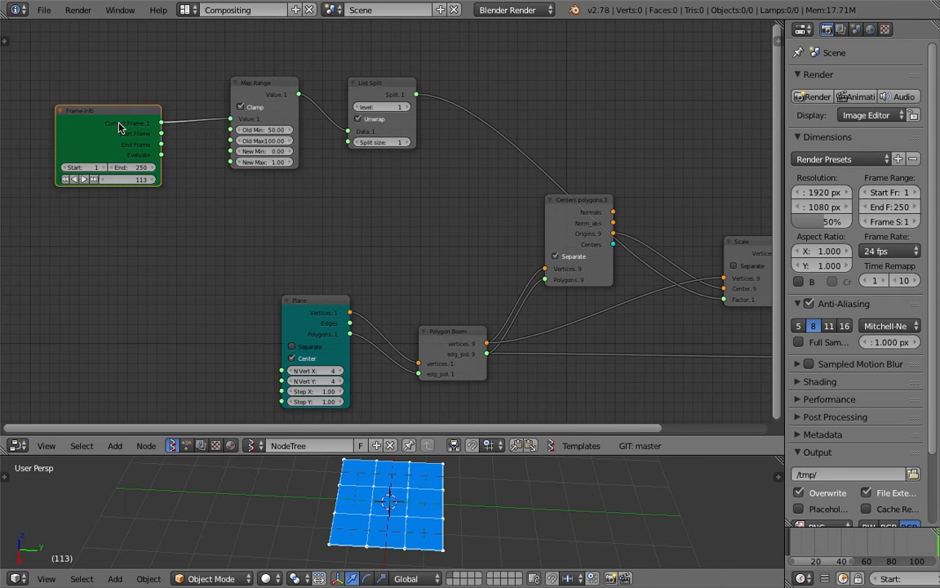
Add a Math node on the link between List Split and Scale's Factor and set its function to +.
{"action": "key", "text": "shift+a"}
{"action": "left_click", "coordinate": [354, 191]}
{"action": "type", "text": "math"}
{"action": "key", "text": "Down"}
{"action": "key", "text": "Return"}
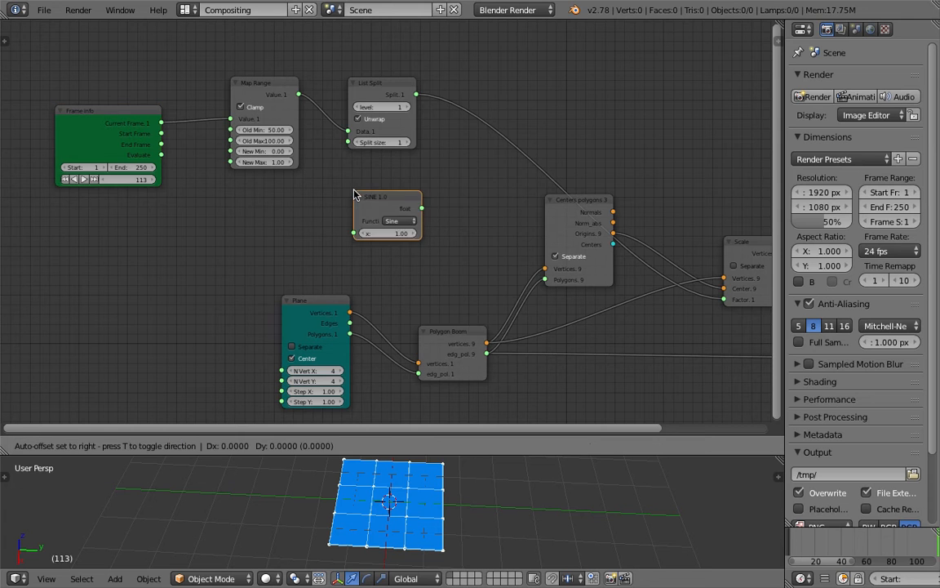
{"action": "left_click", "coordinate": [464, 132]}
{"action": "left_click", "coordinate": [512, 158]}
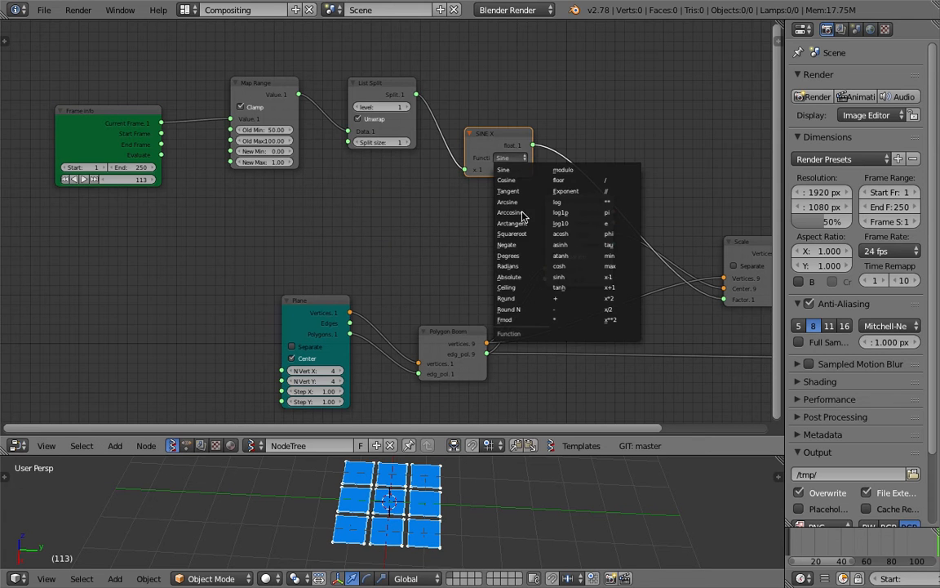
{"action": "left_click", "coordinate": [569, 301]}
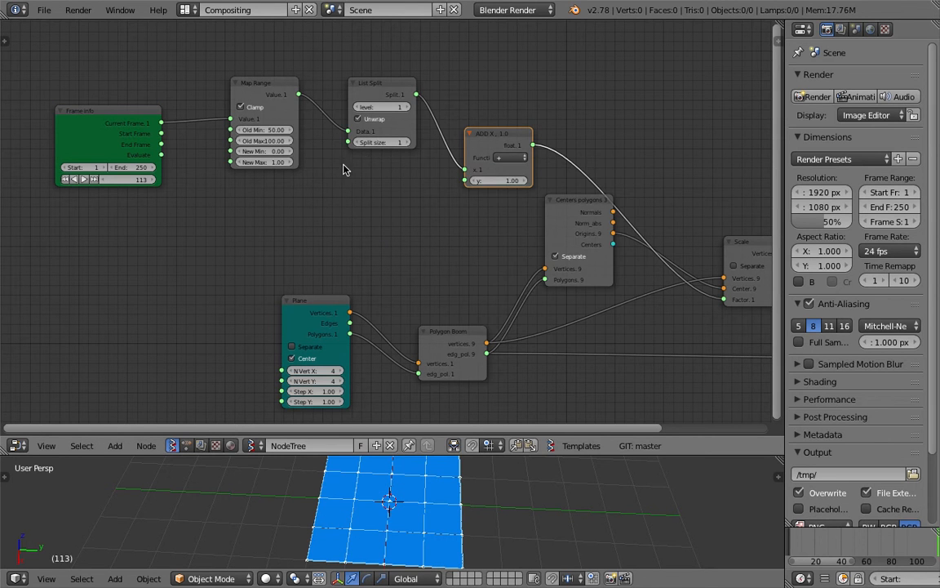
Take the addition node off the List Split link and insert it between Frame info's Current Frame and Map Range's Value.
{"action": "scroll", "coordinate": [417, 108], "scroll_direction": "down", "scroll_amount": 2}
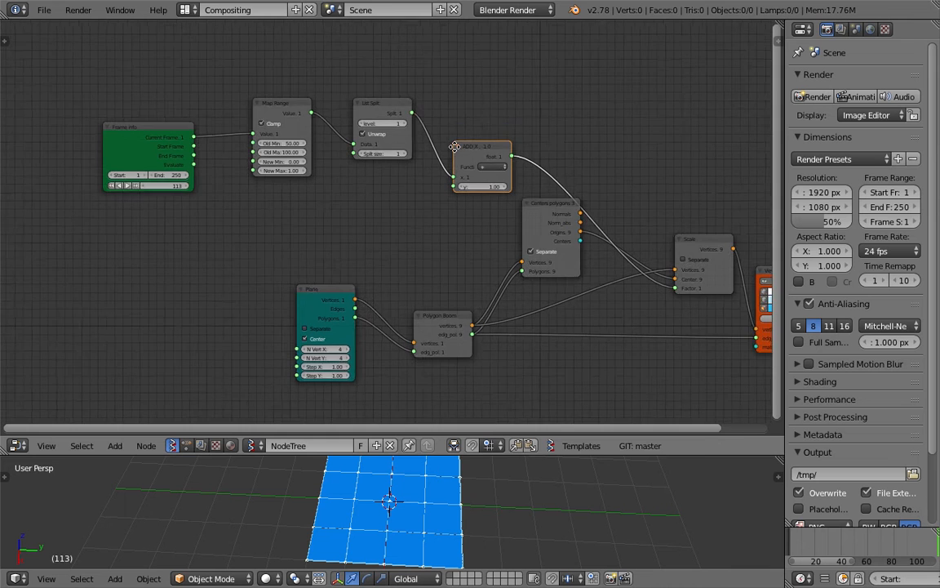
{"action": "left_click_drag", "start_coordinate": [387, 109], "coordinate": [650, 283]}
{"action": "left_click_drag", "start_coordinate": [463, 146], "coordinate": [354, 170]}
{"action": "left_click_drag", "start_coordinate": [358, 194], "coordinate": [210, 121]}
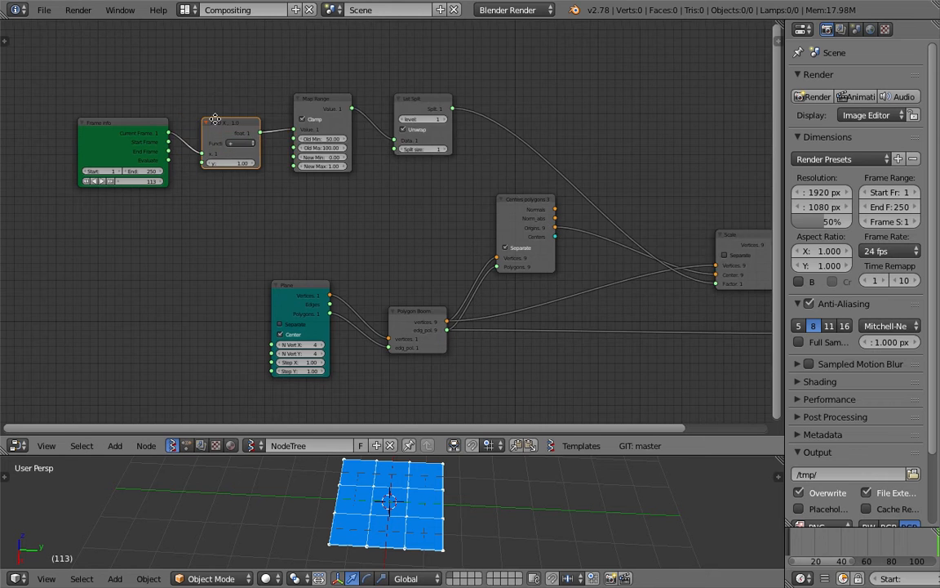
Add a Random Num Gen node below the addition node and set it to generate Float values.
{"action": "middle_click_drag", "start_coordinate": [216, 135], "coordinate": [282, 124]}
{"action": "key", "text": "ctrl+s"}
{"action": "left_click", "coordinate": [285, 140]}
{"action": "left_click", "coordinate": [195, 112]}
{"action": "scroll", "coordinate": [195, 114], "scroll_direction": "up", "scroll_amount": 3}
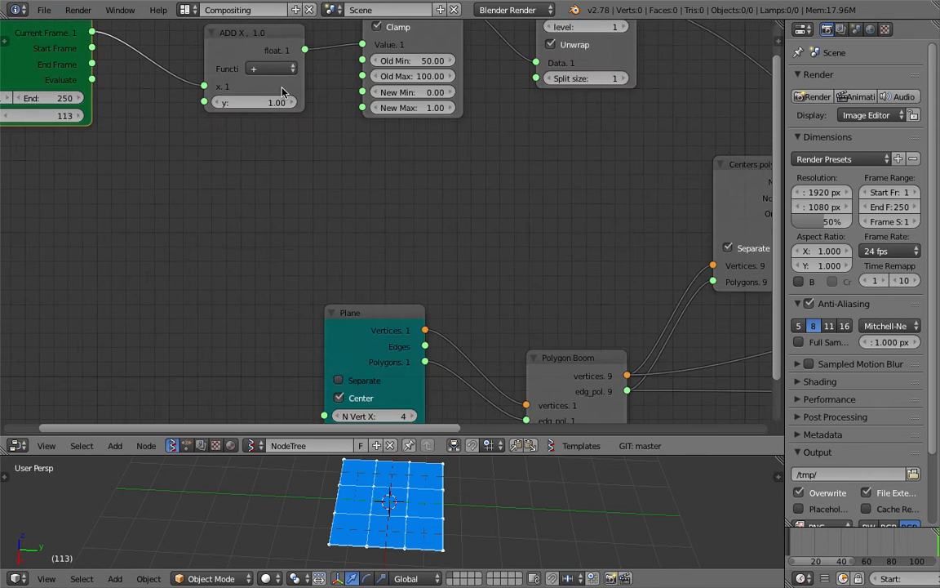
{"action": "scroll", "coordinate": [275, 74], "scroll_direction": "down", "scroll_amount": 2}
{"action": "scroll", "coordinate": [328, 127], "scroll_direction": "up", "scroll_amount": 3}
{"action": "scroll", "coordinate": [351, 219], "scroll_direction": "down", "scroll_amount": 3}
{"action": "key", "text": "alt+space"}
{"action": "type", "text": "random n"}
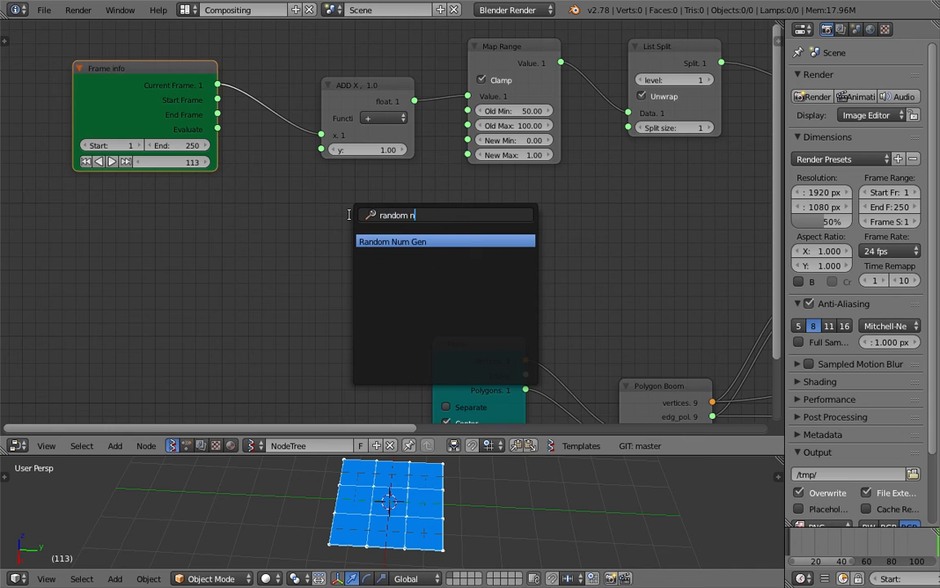
{"action": "key", "text": "Return"}
{"action": "left_click", "coordinate": [282, 214]}
{"action": "left_click", "coordinate": [343, 251]}
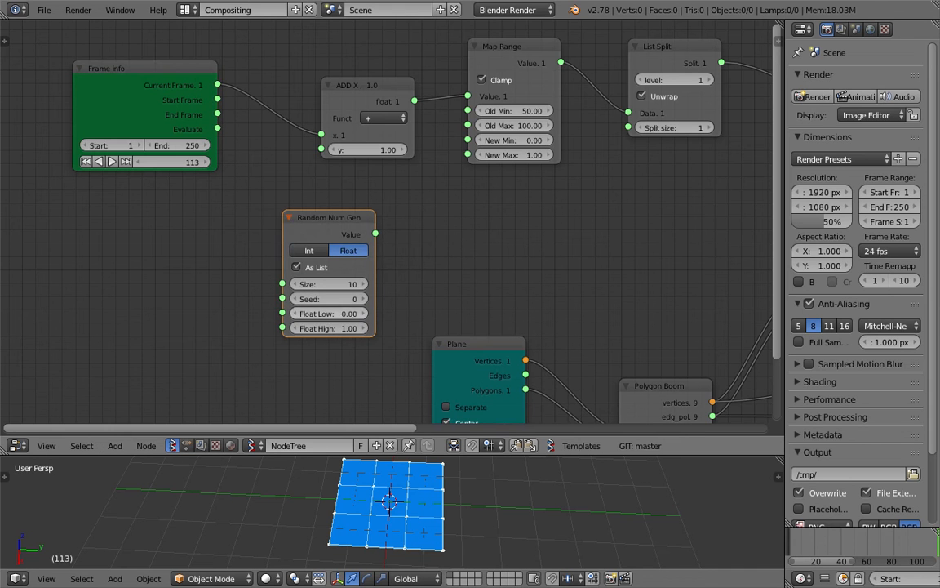
Set Random Num Gen's Float Low to -30 and Float High to 30, place it below Frame info and connect its Value to the addition's y.
{"action": "left_click", "coordinate": [343, 314]}
{"action": "type", "text": "-30"}
{"action": "key", "text": "Return"}
{"action": "left_click_drag", "start_coordinate": [304, 217], "coordinate": [156, 205]}
{"action": "left_click_drag", "start_coordinate": [227, 221], "coordinate": [322, 150]}
{"action": "scroll", "coordinate": [363, 206], "scroll_direction": "down", "scroll_amount": 2}
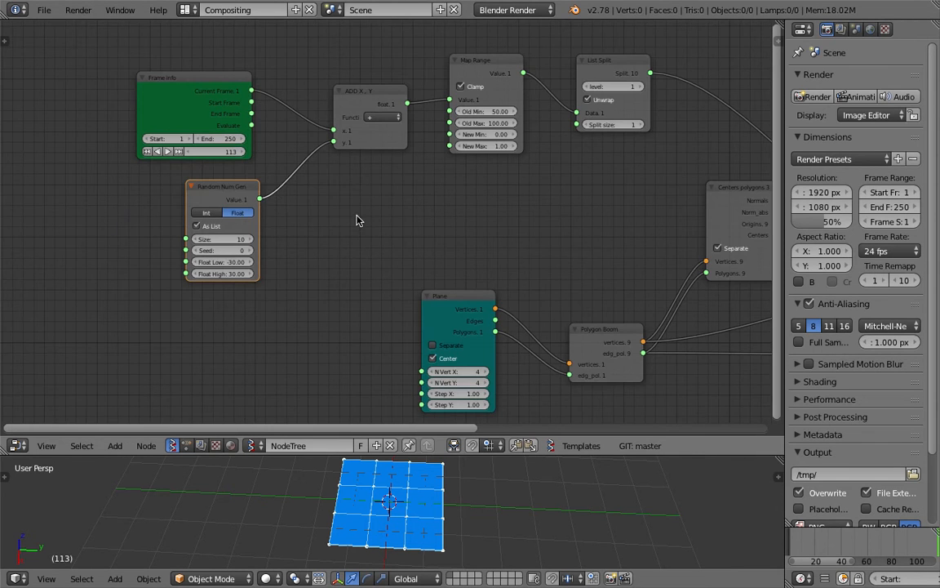
Bring the addition, Map Range and List Split nodes closer to Frame info, and set Random Num Gen's Size to 9.
{"action": "middle_click_drag", "start_coordinate": [443, 149], "coordinate": [368, 172]}
{"action": "left_click_drag", "start_coordinate": [405, 98], "coordinate": [395, 102]}
{"action": "left_click_drag", "start_coordinate": [317, 119], "coordinate": [286, 104]}
{"action": "left_click_drag", "start_coordinate": [374, 96], "coordinate": [343, 100]}
{"action": "middle_click_drag", "start_coordinate": [431, 125], "coordinate": [263, 138]}
{"action": "left_click_drag", "start_coordinate": [372, 108], "coordinate": [358, 114]}
{"action": "middle_click_drag", "start_coordinate": [326, 145], "coordinate": [441, 135]}
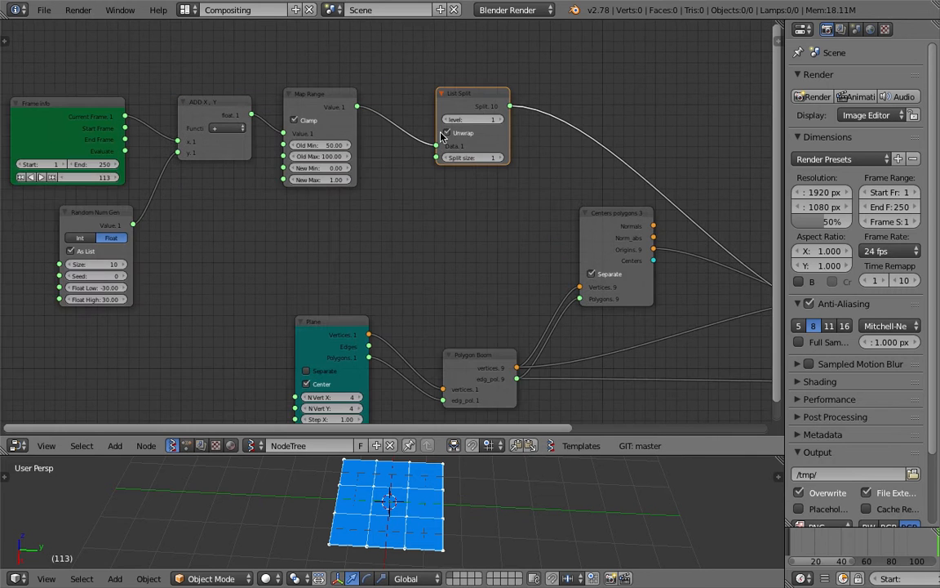
{"action": "middle_click_drag", "start_coordinate": [186, 210], "coordinate": [225, 201]}
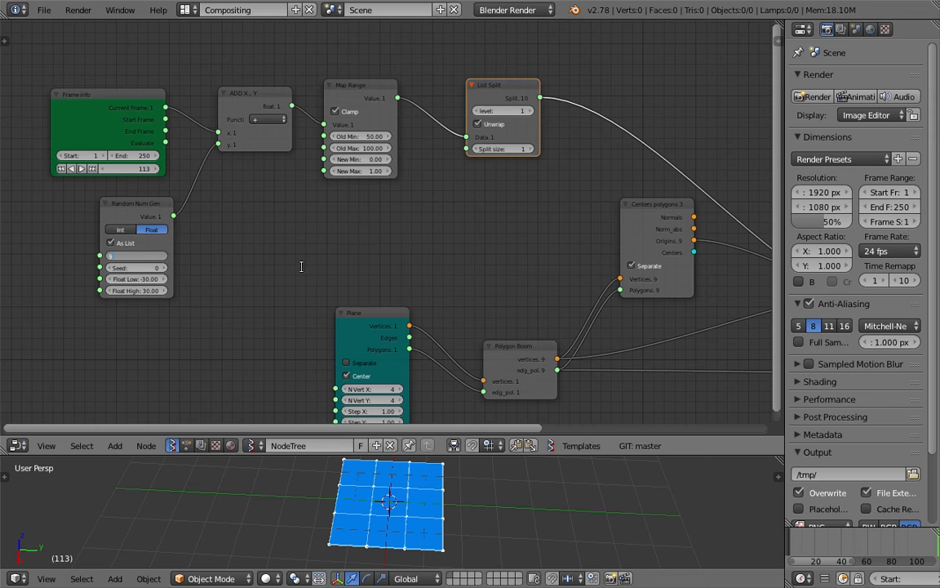
{"action": "middle_click_drag", "start_coordinate": [375, 227], "coordinate": [393, 231]}
Add a Stethoscope MK2 node, connect List Split's Split output to its Data, and place it in free space beyond List Split.
{"action": "key", "text": "space"}
{"action": "type", "text": "ste"}
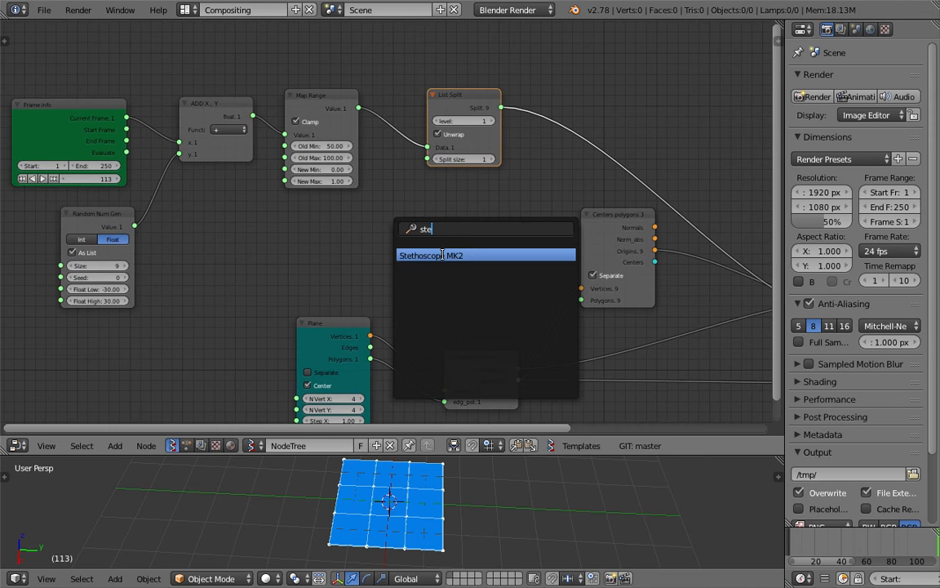
{"action": "left_click", "coordinate": [442, 254]}
{"action": "left_click", "coordinate": [396, 196]}
{"action": "left_click_drag", "start_coordinate": [496, 103], "coordinate": [447, 197]}
{"action": "left_click_drag", "start_coordinate": [387, 275], "coordinate": [388, 278]}
{"action": "left_click_drag", "start_coordinate": [434, 200], "coordinate": [656, 54]}
{"action": "key", "text": "ctrl+s"}
{"action": "left_click", "coordinate": [644, 65]}
Scrub the timeline through the early frames to examine the scale factors listed by Stethoscope MK2, nudging nodes for a clearer view.
{"action": "middle_click_drag", "start_coordinate": [550, 181], "coordinate": [400, 250]}
{"action": "scroll", "coordinate": [400, 250], "scroll_direction": "up", "scroll_amount": 1}
{"action": "left_click", "coordinate": [798, 534]}
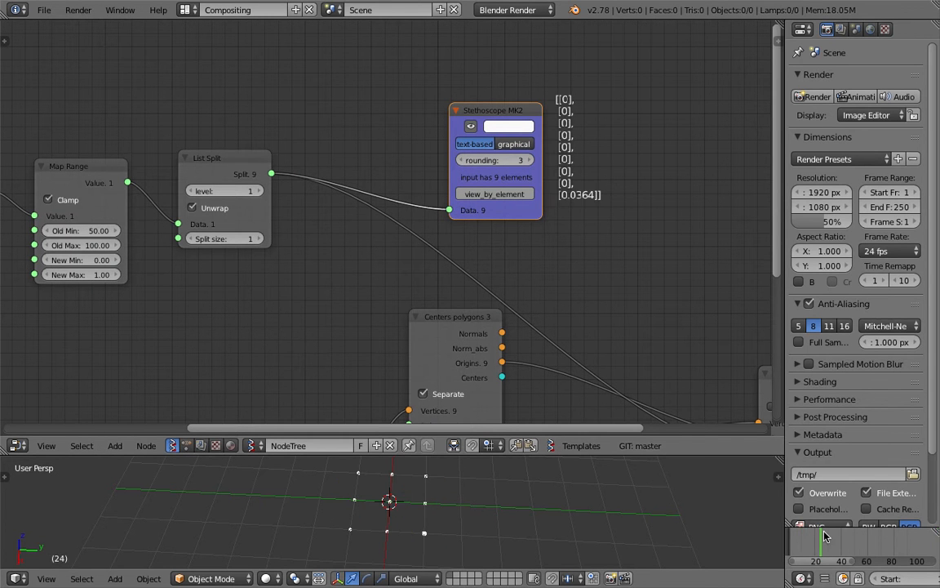
{"action": "left_click_drag", "start_coordinate": [843, 535], "coordinate": [804, 569]}
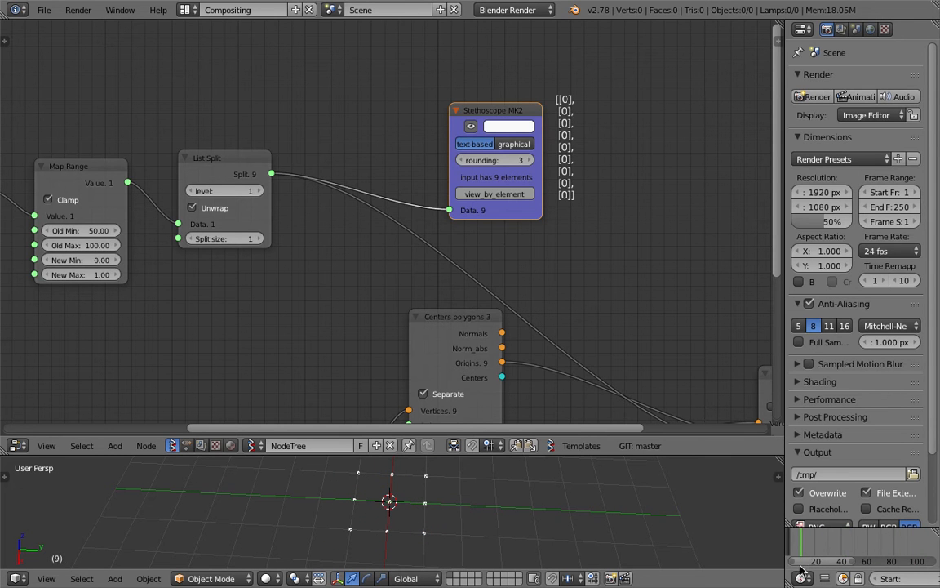
{"action": "left_click_drag", "start_coordinate": [488, 88], "coordinate": [485, 88]}
{"action": "middle_click_drag", "start_coordinate": [328, 150], "coordinate": [476, 131]}
{"action": "left_click_drag", "start_coordinate": [208, 144], "coordinate": [205, 153]}
{"action": "middle_click_drag", "start_coordinate": [404, 170], "coordinate": [330, 169]}
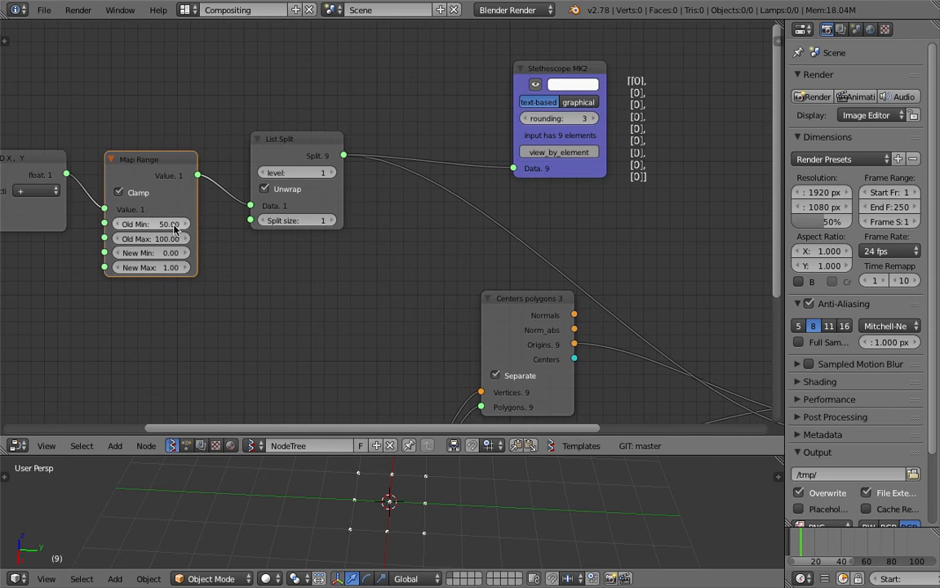
Examine the Stethoscope MK2 read-out up close while scrubbing the timeline forward to about frame 104.
{"action": "middle_click_drag", "start_coordinate": [234, 238], "coordinate": [167, 249]}
{"action": "middle_click_drag", "start_coordinate": [570, 249], "coordinate": [439, 248]}
{"action": "scroll", "coordinate": [438, 247], "scroll_direction": "up", "scroll_amount": 4}
{"action": "middle_click_drag", "start_coordinate": [440, 183], "coordinate": [455, 235]}
{"action": "scroll", "coordinate": [456, 234], "scroll_direction": "up", "scroll_amount": 1}
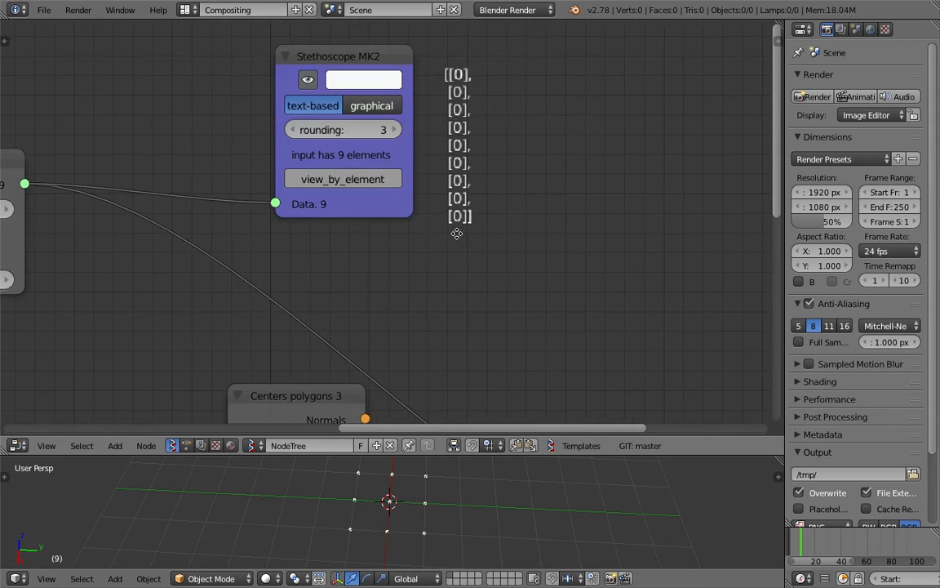
{"action": "middle_click_drag", "start_coordinate": [466, 97], "coordinate": [490, 156]}
{"action": "scroll", "coordinate": [490, 157], "scroll_direction": "up", "scroll_amount": 3}
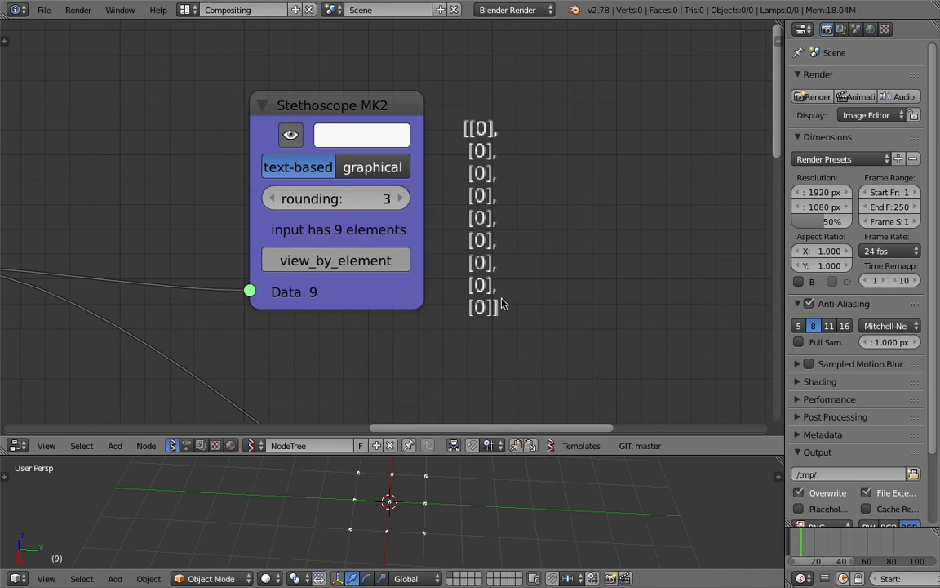
{"action": "scroll", "coordinate": [501, 257], "scroll_direction": "down", "scroll_amount": 1}
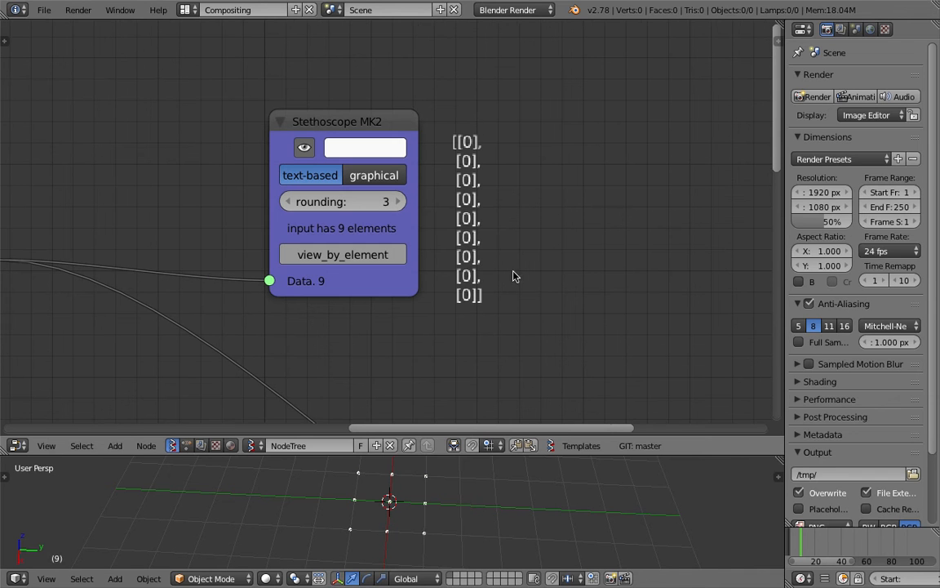
{"action": "left_click", "coordinate": [811, 539]}
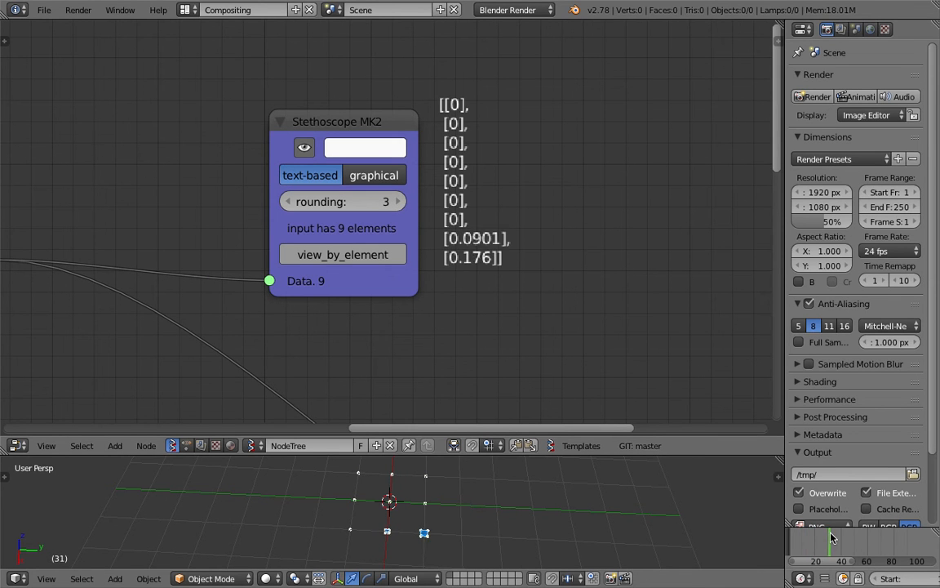
{"action": "left_click_drag", "start_coordinate": [846, 537], "coordinate": [927, 560]}
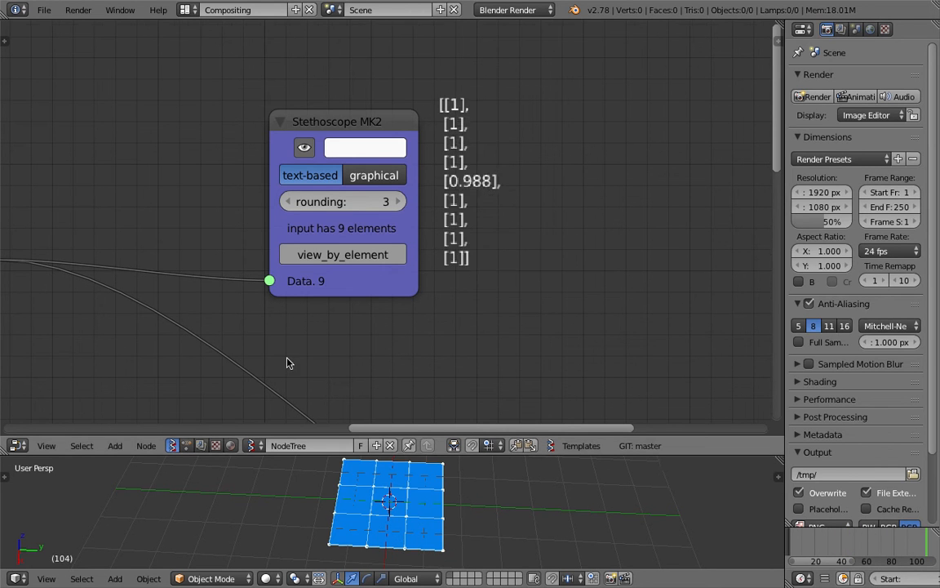
Delete the Stethoscope MK2 node.
{"action": "scroll", "coordinate": [287, 361], "scroll_direction": "down", "scroll_amount": 6}
{"action": "middle_click_drag", "start_coordinate": [360, 316], "coordinate": [674, 238]}
{"action": "left_click", "coordinate": [673, 234]}
{"action": "key", "text": "x"}
{"action": "scroll", "coordinate": [653, 229], "scroll_direction": "down", "scroll_amount": 5}
Shift the Plane, Polygon Boom and Centers polygons nodes towards the Frame info side, beneath the upper node row.
{"action": "middle_click_drag", "start_coordinate": [535, 188], "coordinate": [564, 76]}
{"action": "left_click_drag", "start_coordinate": [540, 206], "coordinate": [525, 229]}
{"action": "middle_click_drag", "start_coordinate": [440, 252], "coordinate": [400, 201]}
{"action": "left_click_drag", "start_coordinate": [296, 250], "coordinate": [222, 251]}
{"action": "left_click_drag", "start_coordinate": [409, 283], "coordinate": [321, 262]}
{"action": "left_click_drag", "start_coordinate": [513, 195], "coordinate": [486, 176]}
{"action": "middle_click_drag", "start_coordinate": [486, 175], "coordinate": [481, 200]}
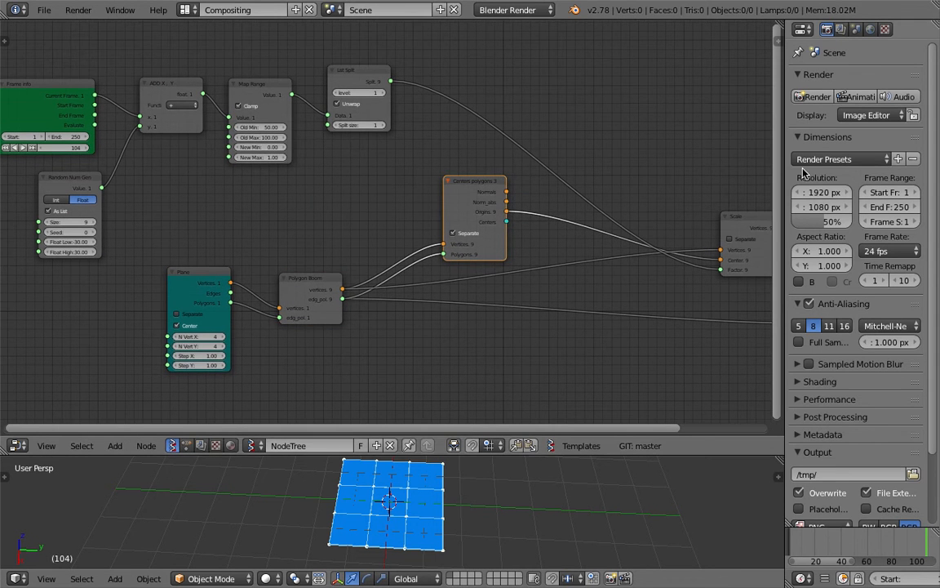
Widen the node editor and move the Scale, Viewer Draw and Centers polygons nodes closer to the rest of the setup.
{"action": "left_click_drag", "start_coordinate": [785, 158], "coordinate": [832, 165]}
{"action": "middle_click_drag", "start_coordinate": [546, 179], "coordinate": [496, 192]}
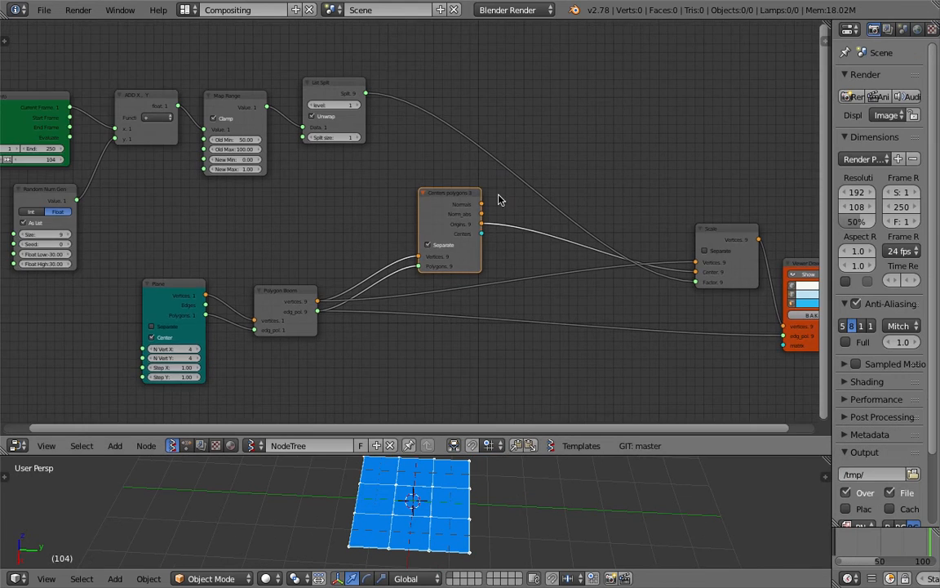
{"action": "middle_click_drag", "start_coordinate": [691, 215], "coordinate": [597, 184]}
{"action": "left_click_drag", "start_coordinate": [626, 200], "coordinate": [531, 174]}
{"action": "left_click_drag", "start_coordinate": [707, 231], "coordinate": [575, 195]}
{"action": "middle_click_drag", "start_coordinate": [574, 195], "coordinate": [668, 213]}
{"action": "left_click_drag", "start_coordinate": [473, 192], "coordinate": [421, 169]}
{"action": "middle_click_drag", "start_coordinate": [331, 150], "coordinate": [436, 166]}
{"action": "scroll", "coordinate": [436, 166], "scroll_direction": "up", "scroll_amount": 2}
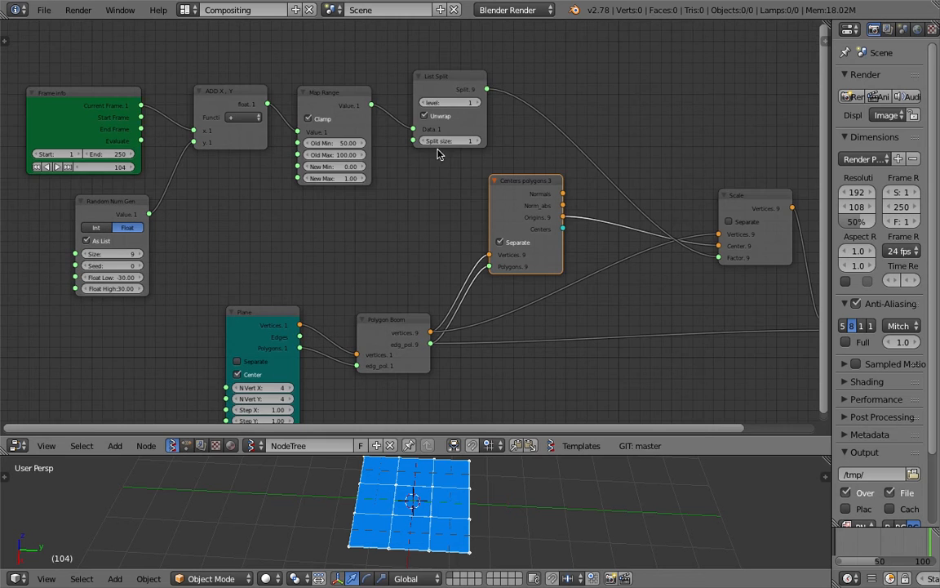
Nudge the Map Range, addition and Random Num Gen nodes to tidy the spacing around Frame info.
{"action": "left_click_drag", "start_coordinate": [329, 101], "coordinate": [323, 104]}
{"action": "left_click_drag", "start_coordinate": [228, 101], "coordinate": [217, 122]}
{"action": "left_click_drag", "start_coordinate": [133, 197], "coordinate": [103, 199]}
Move the Plane node away from Polygon Boom to below Random Num Gen, and enlarge the 3D view.
{"action": "middle_click_drag", "start_coordinate": [199, 338], "coordinate": [380, 271]}
{"action": "left_click_drag", "start_coordinate": [422, 260], "coordinate": [217, 290]}
{"action": "key", "text": "ctrl+s"}
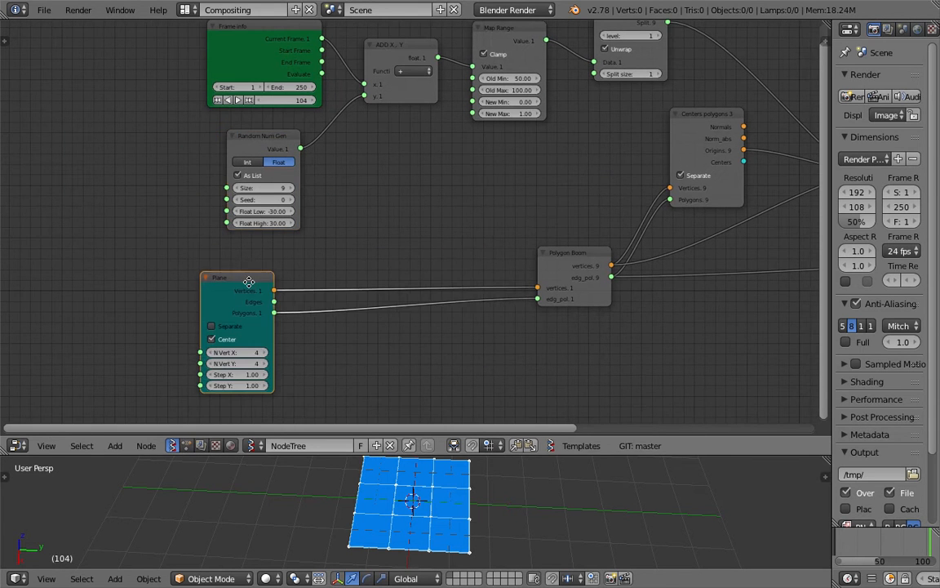
{"action": "left_click", "coordinate": [228, 278]}
{"action": "middle_click_drag", "start_coordinate": [409, 385], "coordinate": [410, 376]}
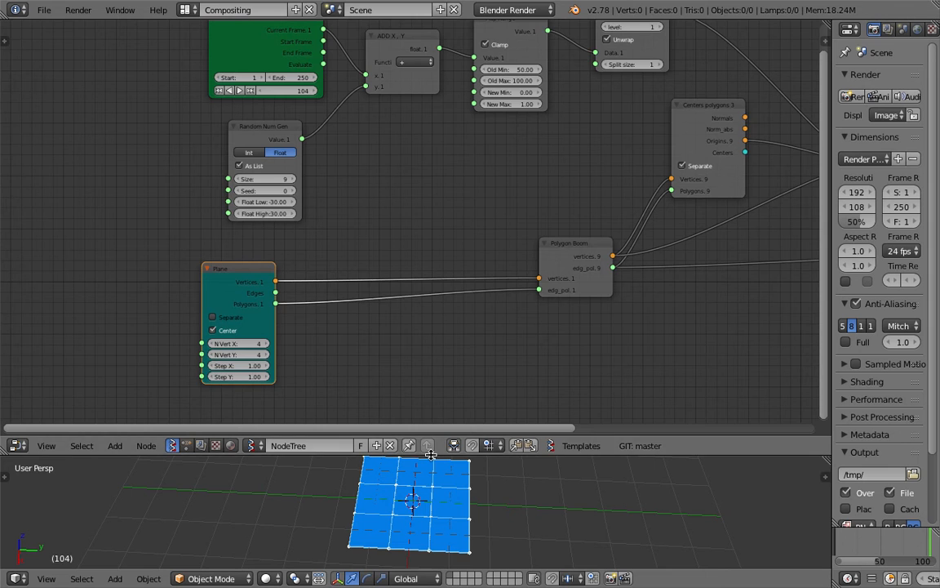
{"action": "left_click_drag", "start_coordinate": [431, 459], "coordinate": [431, 415]}
{"action": "middle_click_drag", "start_coordinate": [371, 282], "coordinate": [361, 271]}
{"action": "left_click_drag", "start_coordinate": [210, 236], "coordinate": [153, 235]}
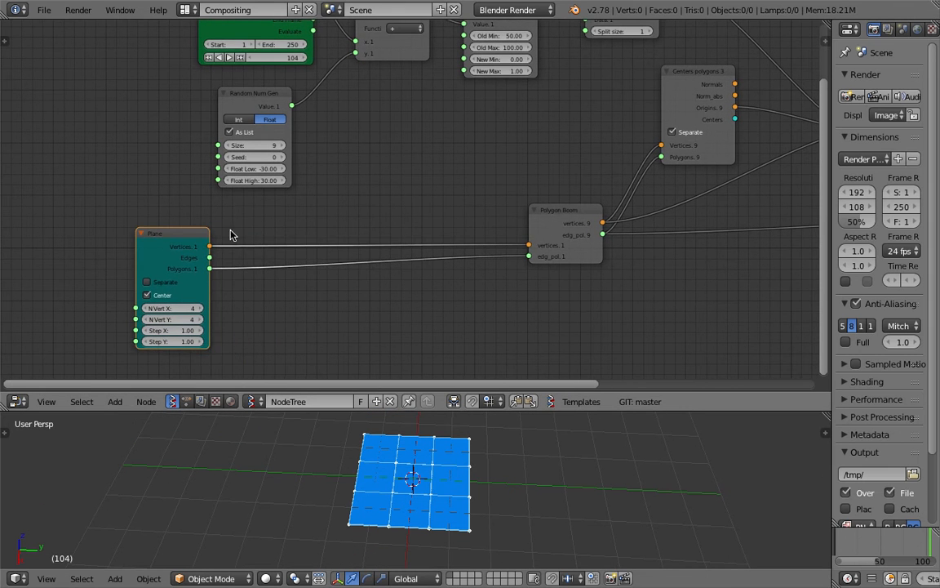
{"action": "middle_click_drag", "start_coordinate": [447, 173], "coordinate": [454, 169]}
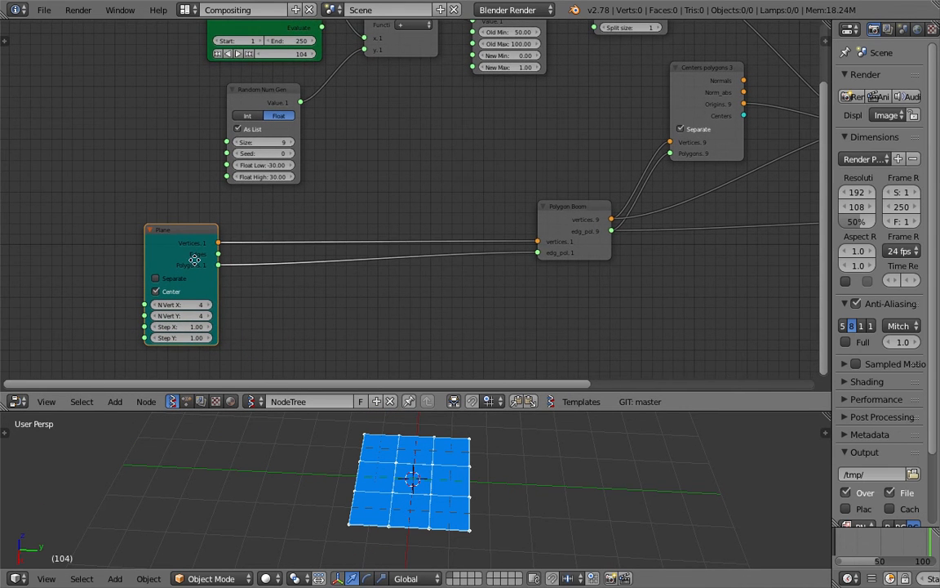
{"action": "scroll", "coordinate": [194, 259], "scroll_direction": "up", "scroll_amount": 1}
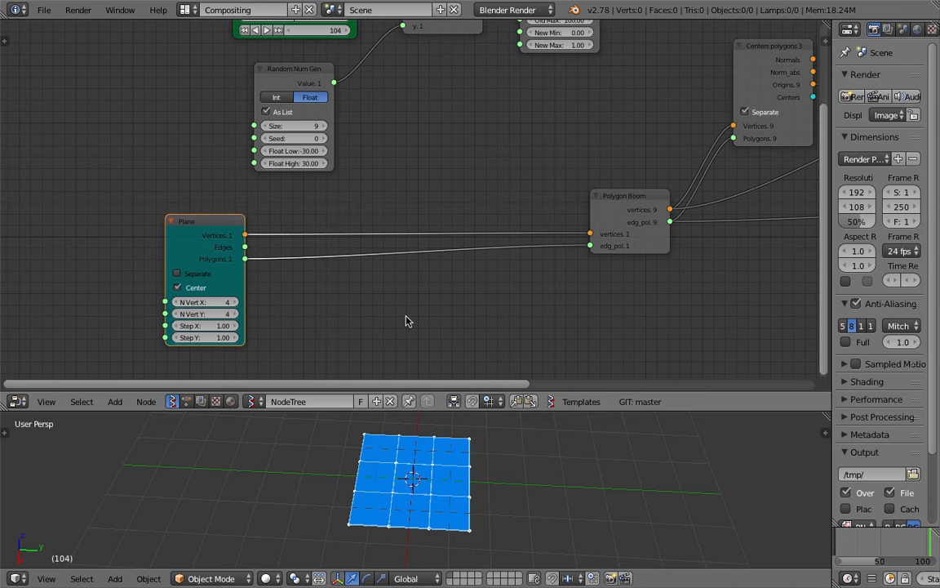
Move the Polygon Boom node back beside the Plane node.
{"action": "middle_click_drag", "start_coordinate": [509, 482], "coordinate": [500, 483]}
{"action": "middle_click_drag", "start_coordinate": [390, 225], "coordinate": [388, 278]}
{"action": "middle_click_drag", "start_coordinate": [259, 274], "coordinate": [252, 196]}
{"action": "left_click_drag", "start_coordinate": [615, 188], "coordinate": [388, 225]}
{"action": "middle_click_drag", "start_coordinate": [392, 199], "coordinate": [353, 218]}
Add a List Length node above Polygon Boom and nudge Polygon Boom closer to the Plane node.
{"action": "key", "text": "alt+space"}
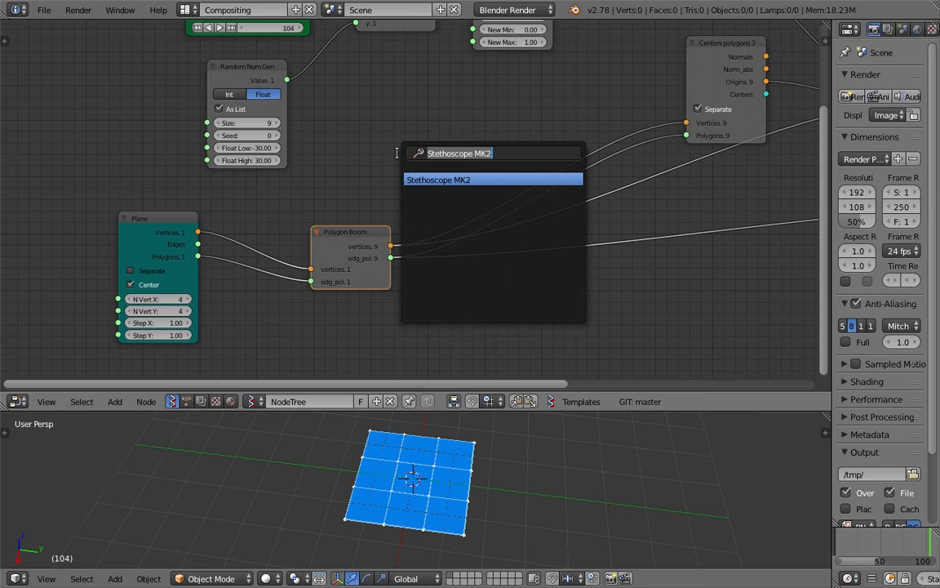
{"action": "type", "text": "list le"}
{"action": "key", "text": "Return"}
{"action": "left_click", "coordinate": [406, 139]}
{"action": "key", "text": "ctrl+s"}
{"action": "left_click", "coordinate": [406, 139]}
{"action": "left_click_drag", "start_coordinate": [354, 244], "coordinate": [327, 247]}
{"action": "mouse_move", "coordinate": [422, 518]}
{"action": "middle_mouse_down"}
{"action": "mouse_move", "coordinate": [414, 489]}
{"action": "mouse_move", "coordinate": [420, 504]}
{"action": "middle_mouse_up"}
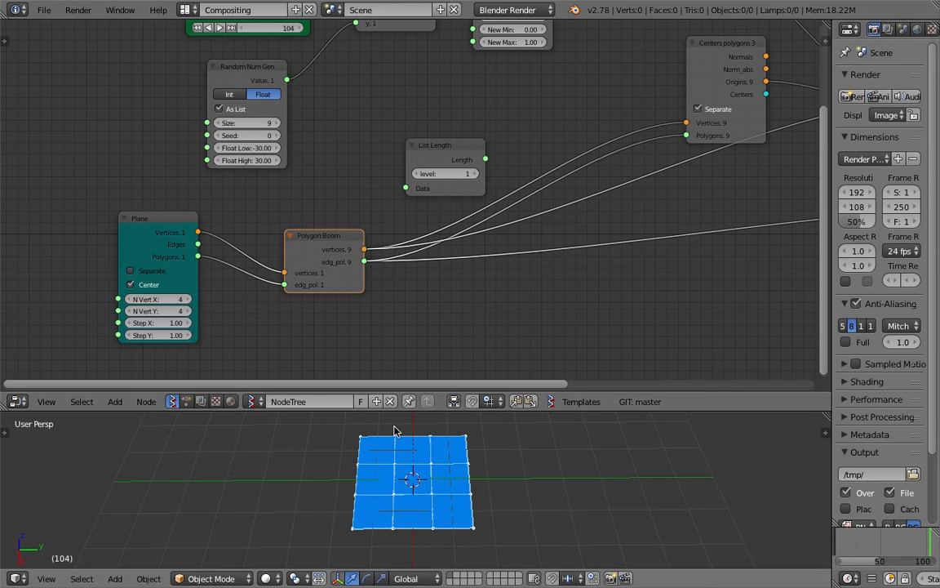
Connect Polygon Boom's vertices to List Length's Data, and List Length's Length output to Random Num Gen's Size.
{"action": "left_click_drag", "start_coordinate": [362, 251], "coordinate": [384, 223]}
{"action": "left_click_drag", "start_coordinate": [408, 187], "coordinate": [408, 188]}
{"action": "left_click_drag", "start_coordinate": [429, 150], "coordinate": [400, 141]}
{"action": "middle_click_drag", "start_coordinate": [449, 133], "coordinate": [442, 264]}
{"action": "left_click_drag", "start_coordinate": [450, 282], "coordinate": [201, 254]}
{"action": "left_click_drag", "start_coordinate": [268, 198], "coordinate": [327, 191]}
{"action": "left_click", "coordinate": [394, 270]}
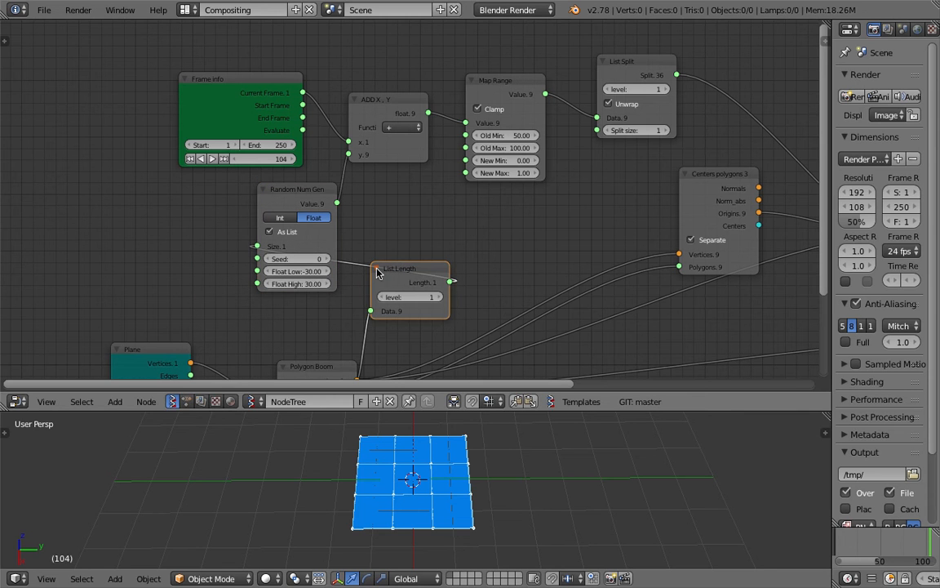
Collapse the List Length node and place it just before Random Num Gen's inputs.
{"action": "left_click", "coordinate": [378, 269]}
{"action": "left_click_drag", "start_coordinate": [404, 271], "coordinate": [195, 275]}
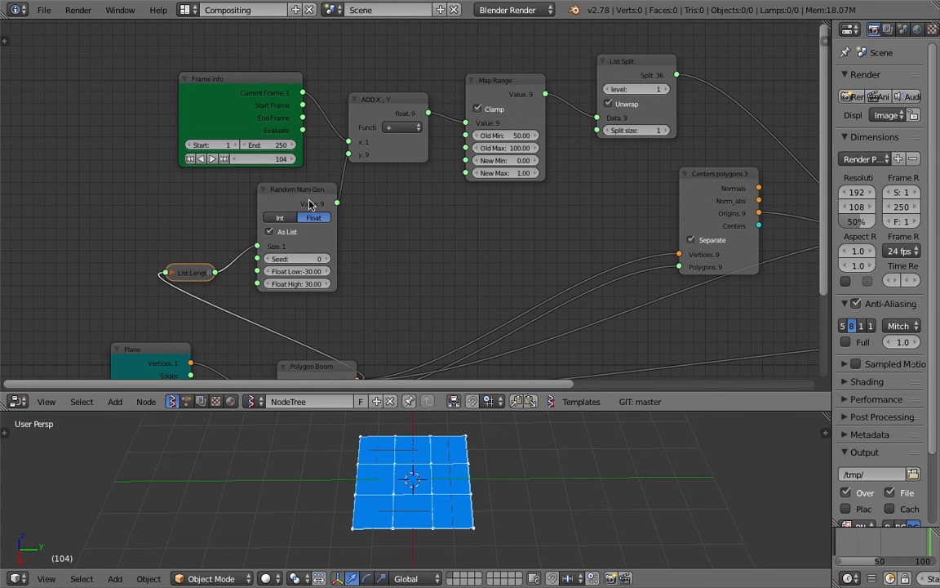
{"action": "left_click_drag", "start_coordinate": [297, 185], "coordinate": [278, 179]}
{"action": "scroll", "coordinate": [372, 200], "scroll_direction": "right", "scroll_amount": 5}
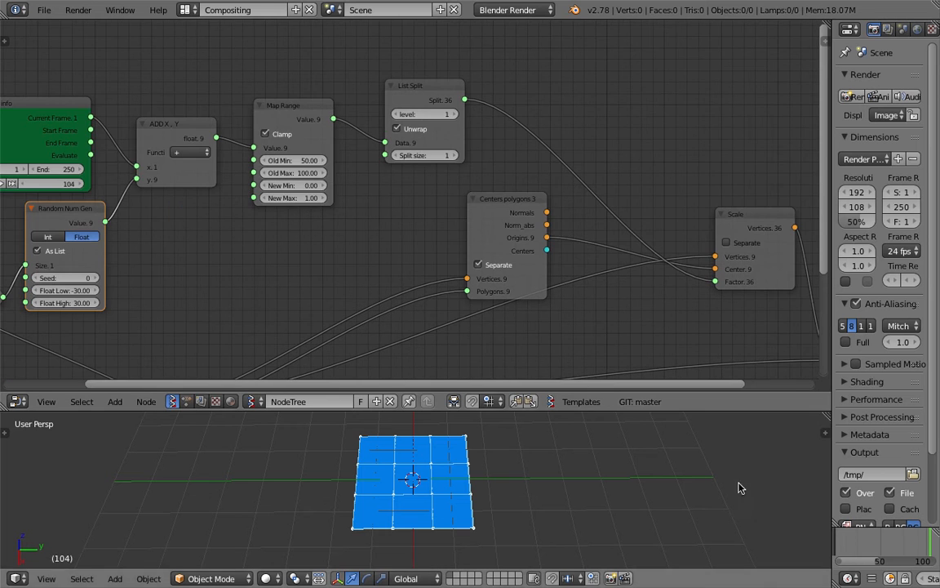
Set the Plane node's N Vert X and N Vert Y to 7, and enlarge the 3D view to show the whole grid.
{"action": "middle_click_drag", "start_coordinate": [286, 374], "coordinate": [349, 269]}
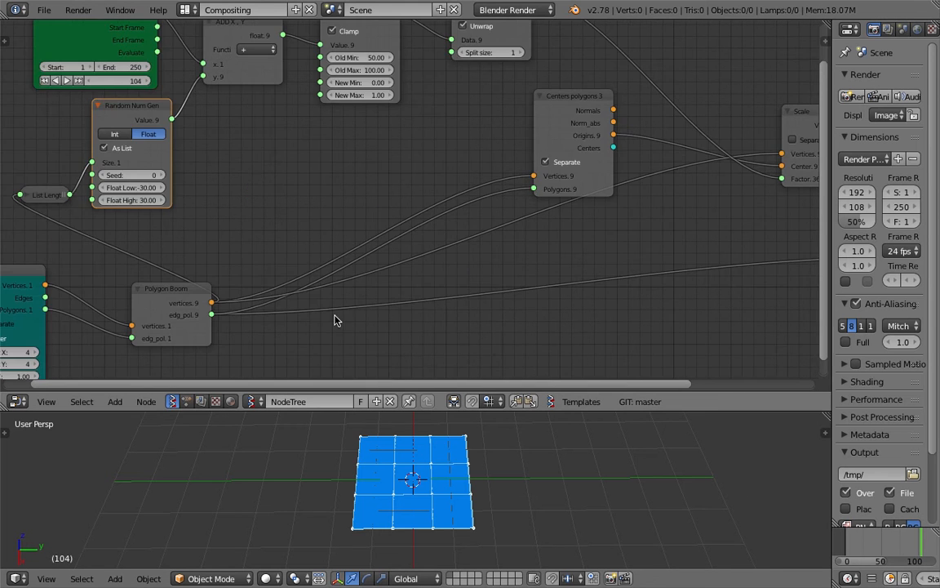
{"action": "middle_click_drag", "start_coordinate": [335, 321], "coordinate": [470, 261]}
{"action": "scroll", "coordinate": [470, 260], "scroll_direction": "down", "scroll_amount": 2}
{"action": "key", "text": "ctrl+s"}
{"action": "key", "text": "Return"}
{"action": "left_click", "coordinate": [215, 287]}
{"action": "left_click", "coordinate": [216, 288]}
{"action": "left_click", "coordinate": [216, 287]}
{"action": "left_click", "coordinate": [217, 297]}
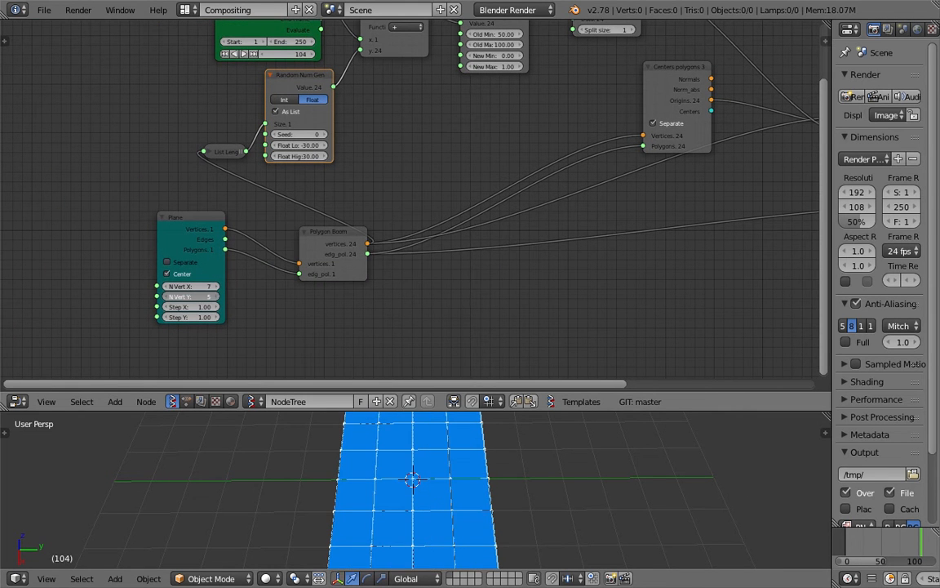
{"action": "left_click", "coordinate": [216, 297]}
{"action": "left_click", "coordinate": [216, 296]}
{"action": "middle_click_drag", "start_coordinate": [525, 454], "coordinate": [340, 431]}
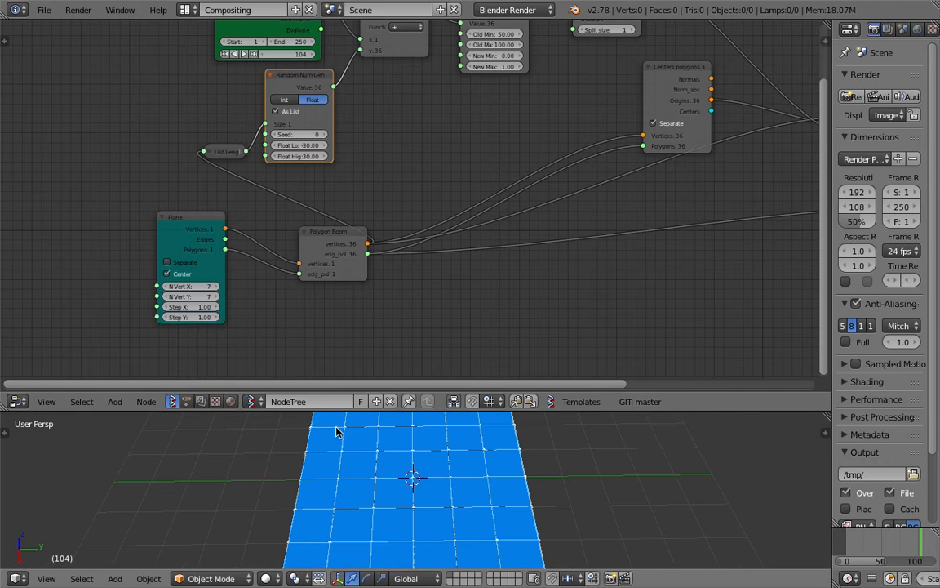
{"action": "scroll", "coordinate": [315, 326], "scroll_direction": "down", "scroll_amount": 2}
{"action": "left_click_drag", "start_coordinate": [463, 411], "coordinate": [464, 384]}
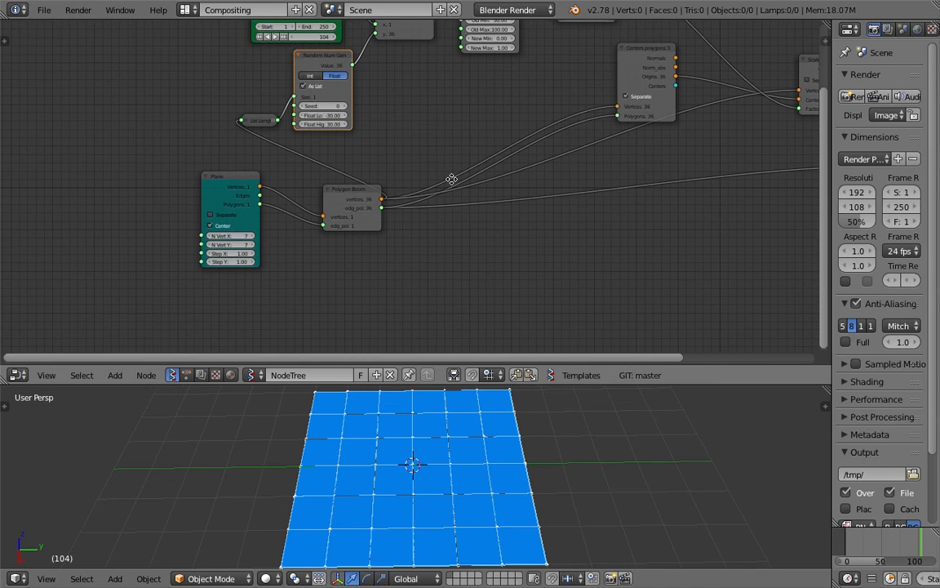
Move the Scale node slightly further from Viewer Draw.
{"action": "middle_click_drag", "start_coordinate": [449, 188], "coordinate": [342, 257]}
{"action": "scroll", "coordinate": [267, 247], "scroll_direction": "down", "scroll_amount": 1}
{"action": "middle_click_drag", "start_coordinate": [266, 247], "coordinate": [242, 247]}
{"action": "middle_click_drag", "start_coordinate": [697, 179], "coordinate": [458, 207]}
{"action": "scroll", "coordinate": [462, 210], "scroll_direction": "up", "scroll_amount": 10}
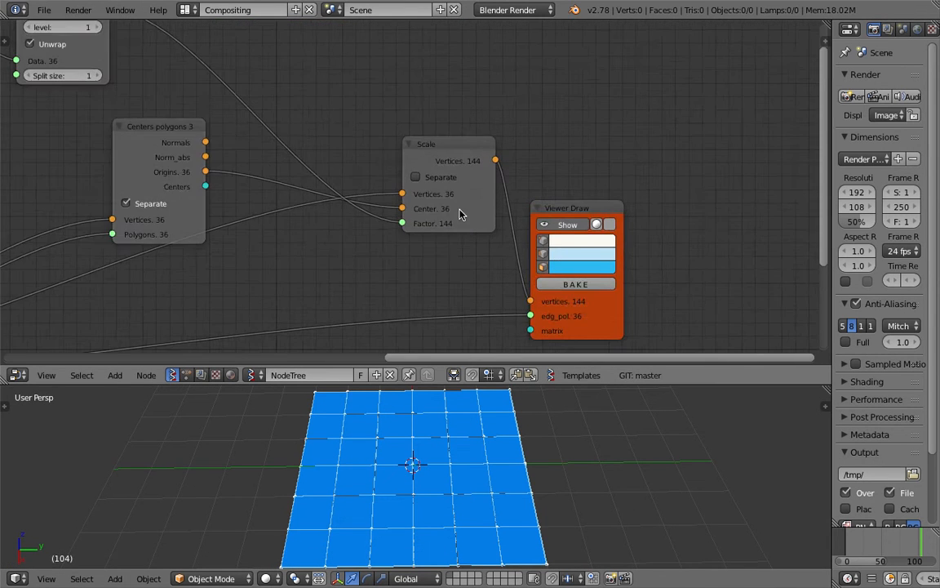
{"action": "left_click_drag", "start_coordinate": [484, 147], "coordinate": [444, 138]}
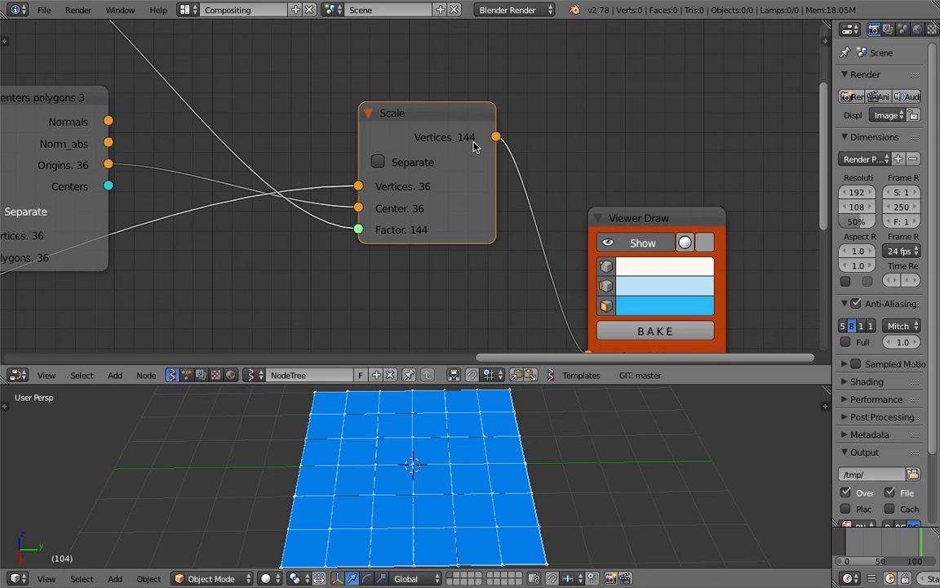
{"action": "scroll", "coordinate": [401, 244], "scroll_direction": "down", "scroll_amount": 1}
{"action": "middle_click_drag", "start_coordinate": [306, 136], "coordinate": [380, 187]}
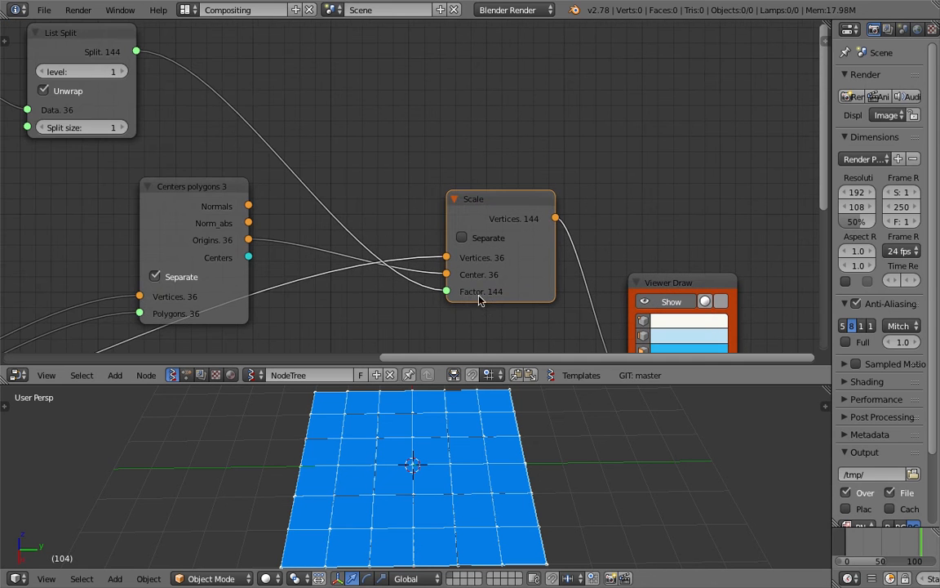
Examine the Scale node's Vertices, Center and Factor inputs and the nodes feeding them.
{"action": "scroll", "coordinate": [439, 278], "scroll_direction": "down", "scroll_amount": 1}
{"action": "middle_click_drag", "start_coordinate": [494, 271], "coordinate": [479, 247]}
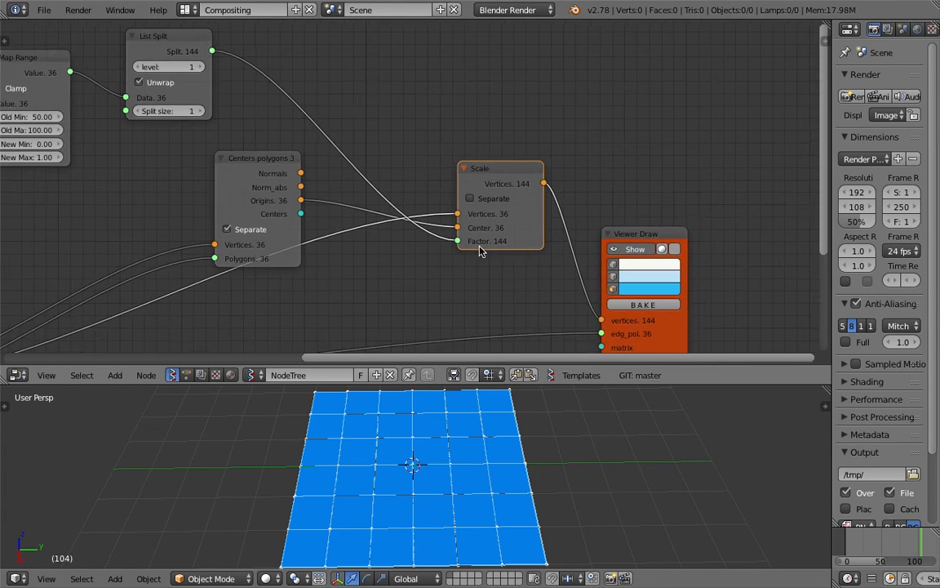
{"action": "scroll", "coordinate": [411, 192], "scroll_direction": "up", "scroll_amount": 2}
{"action": "scroll", "coordinate": [525, 256], "scroll_direction": "up", "scroll_amount": 2}
{"action": "middle_click_drag", "start_coordinate": [552, 270], "coordinate": [579, 266]}
{"action": "scroll", "coordinate": [563, 272], "scroll_direction": "down", "scroll_amount": 3}
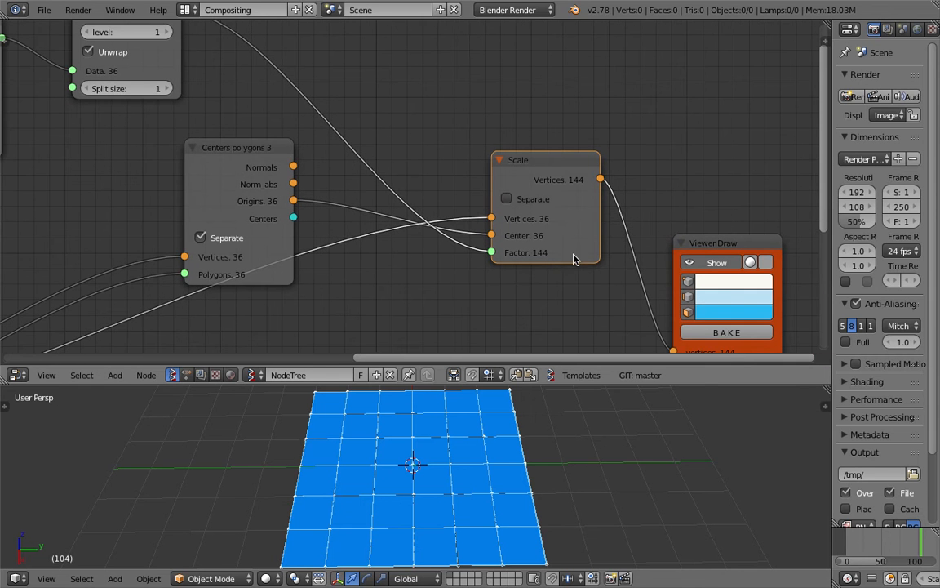
{"action": "scroll", "coordinate": [549, 255], "scroll_direction": "up", "scroll_amount": 4}
{"action": "middle_click_drag", "start_coordinate": [453, 211], "coordinate": [617, 233]}
{"action": "scroll", "coordinate": [617, 234], "scroll_direction": "down", "scroll_amount": 4}
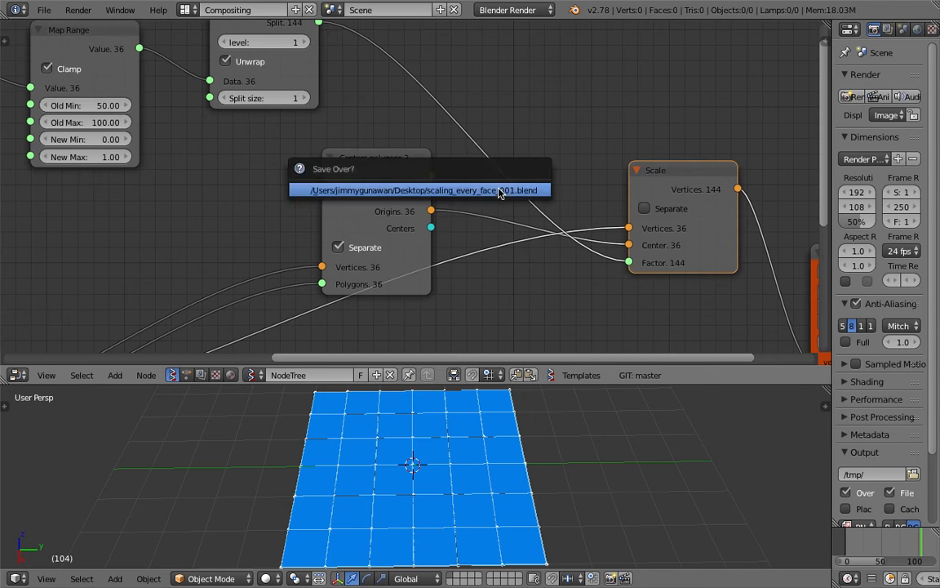
Save the project as an incremented copy named scaling_every_face_002.blend.
{"action": "left_click", "coordinate": [44, 10]}
{"action": "left_click", "coordinate": [49, 135]}
{"action": "key", "text": "KP_Add"}
{"action": "left_click", "coordinate": [855, 49]}
{"action": "middle_click_drag", "start_coordinate": [357, 173], "coordinate": [471, 176]}
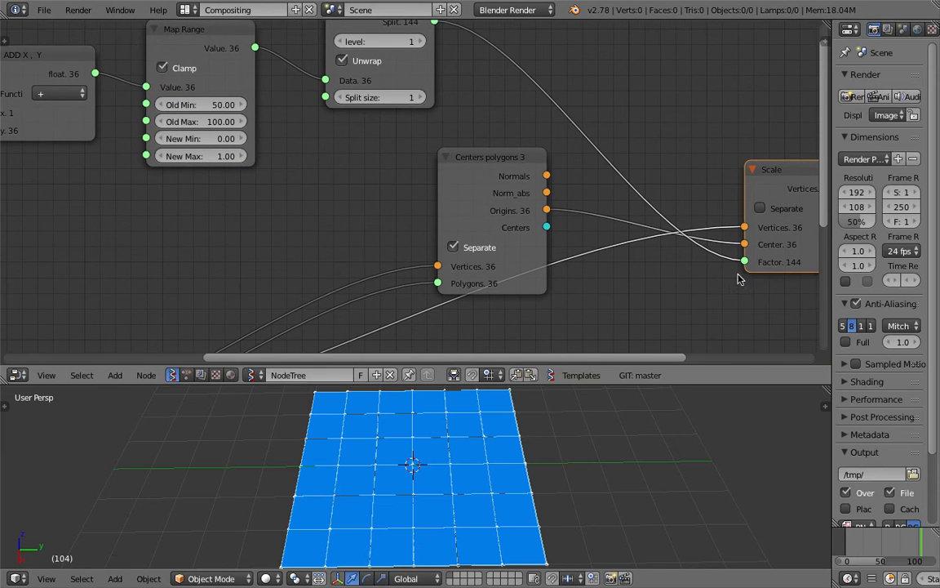
Nudge the Random Num Gen node to a slightly different place and save over the file.
{"action": "middle_click_drag", "start_coordinate": [738, 276], "coordinate": [621, 240]}
{"action": "scroll", "coordinate": [355, 226], "scroll_direction": "down", "scroll_amount": 3}
{"action": "middle_click_drag", "start_coordinate": [355, 226], "coordinate": [635, 159]}
{"action": "middle_click_drag", "start_coordinate": [313, 194], "coordinate": [466, 156]}
{"action": "middle_click_drag", "start_coordinate": [337, 103], "coordinate": [353, 123]}
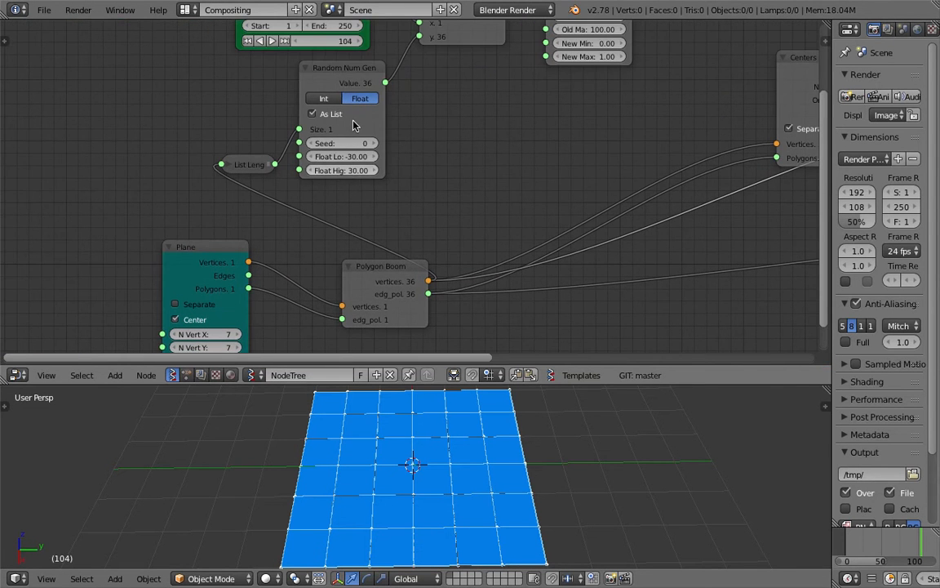
{"action": "left_click_drag", "start_coordinate": [343, 76], "coordinate": [383, 88]}
{"action": "middle_click_drag", "start_coordinate": [399, 139], "coordinate": [275, 195]}
{"action": "left_click_drag", "start_coordinate": [364, 91], "coordinate": [374, 99]}
{"action": "key", "text": "ctrl+s"}
{"action": "left_click", "coordinate": [382, 113]}
Move the collapsed List Length node slightly further from Random Num Gen.
{"action": "mouse_move", "coordinate": [403, 161]}
{"action": "middle_mouse_down"}
{"action": "mouse_move", "coordinate": [408, 192]}
{"action": "mouse_move", "coordinate": [394, 232]}
{"action": "middle_mouse_up"}
{"action": "mouse_move", "coordinate": [367, 109]}
{"action": "left_mouse_down"}
{"action": "mouse_move", "coordinate": [384, 96]}
{"action": "mouse_move", "coordinate": [474, 98]}
{"action": "left_mouse_up"}
{"action": "middle_click_drag", "start_coordinate": [371, 135], "coordinate": [401, 119]}
{"action": "left_click_drag", "start_coordinate": [288, 194], "coordinate": [272, 180]}
{"action": "middle_click_drag", "start_coordinate": [377, 194], "coordinate": [393, 176]}
{"action": "middle_click_drag", "start_coordinate": [388, 220], "coordinate": [392, 170]}
Add a Stethoscope MK2 node and connect List Length's Length output to its Data input.
{"action": "key", "text": "alt+space"}
{"action": "type", "text": "ste"}
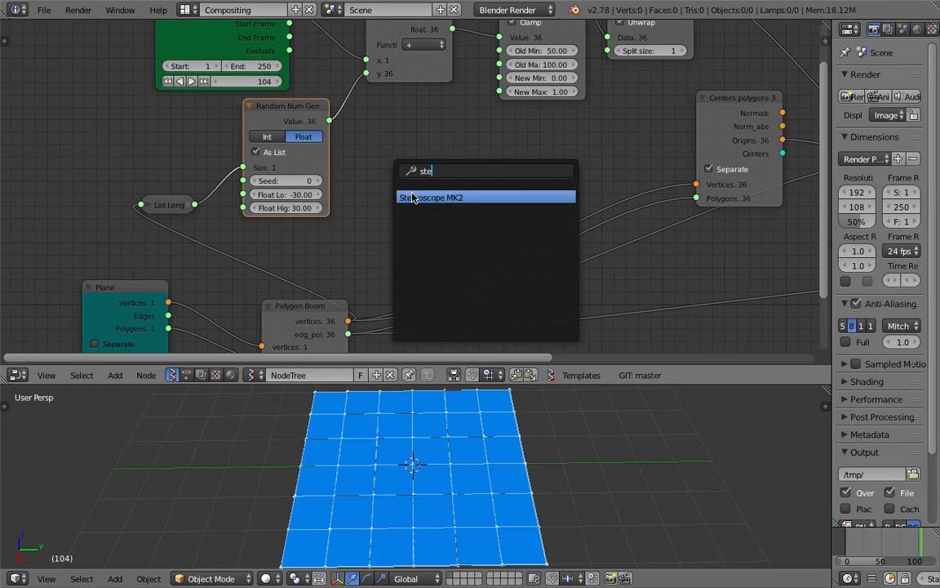
{"action": "left_click", "coordinate": [412, 198]}
{"action": "left_click", "coordinate": [412, 198]}
{"action": "left_click_drag", "start_coordinate": [194, 204], "coordinate": [390, 245]}
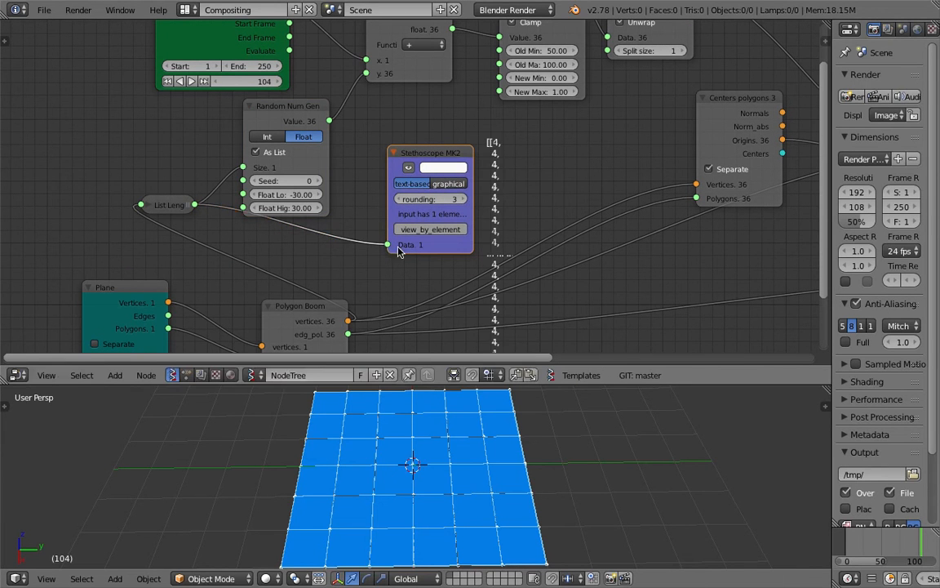
{"action": "middle_click_drag", "start_coordinate": [458, 209], "coordinate": [457, 204]}
Expand the List Length node and set its level to 0, and delete the Stethoscope MK2 node.
{"action": "left_click", "coordinate": [145, 199]}
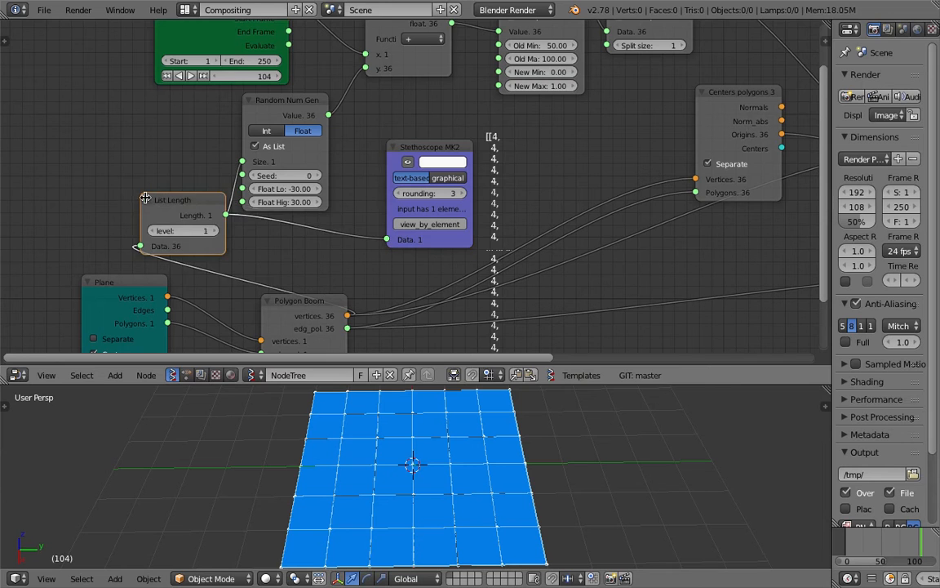
{"action": "left_click_drag", "start_coordinate": [158, 193], "coordinate": [140, 171]}
{"action": "left_click", "coordinate": [133, 206]}
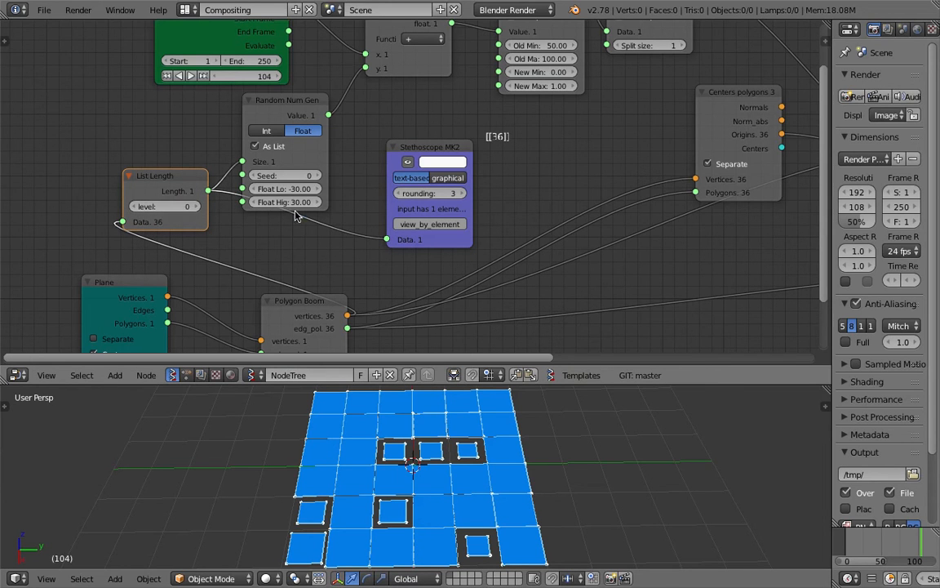
{"action": "left_click", "coordinate": [433, 151]}
{"action": "key", "text": "x"}
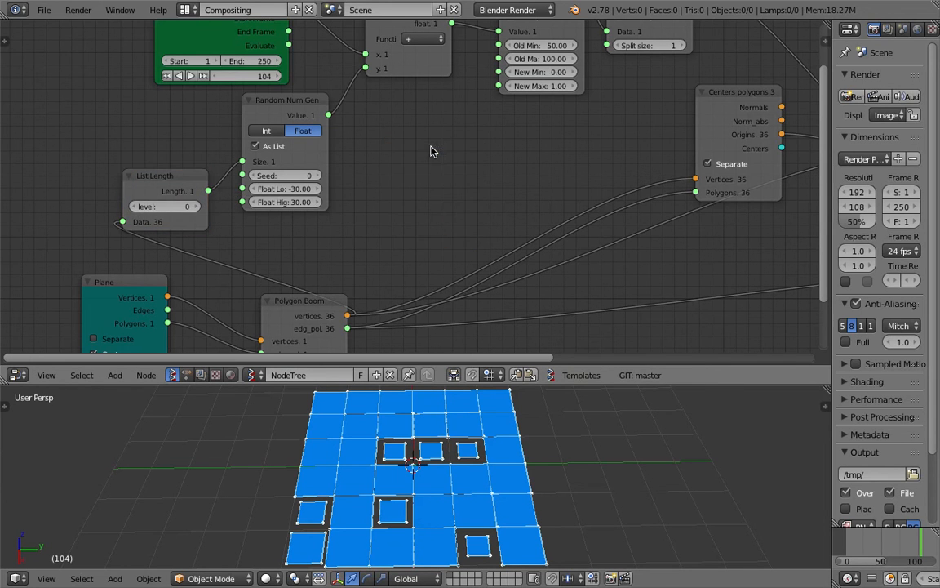
Collapse the List Length node and save over the file.
{"action": "left_click", "coordinate": [131, 177]}
{"action": "key", "text": "ctrl+s"}
{"action": "left_click", "coordinate": [134, 178]}
{"action": "middle_click_drag", "start_coordinate": [134, 179], "coordinate": [145, 136]}
{"action": "scroll", "coordinate": [146, 135], "scroll_direction": "down", "scroll_amount": 1}
Scrub the animation to frame 87 and widen the Properties editor.
{"action": "left_click_drag", "start_coordinate": [869, 540], "coordinate": [910, 540]}
{"action": "scroll", "coordinate": [608, 499], "scroll_direction": "down", "scroll_amount": 4}
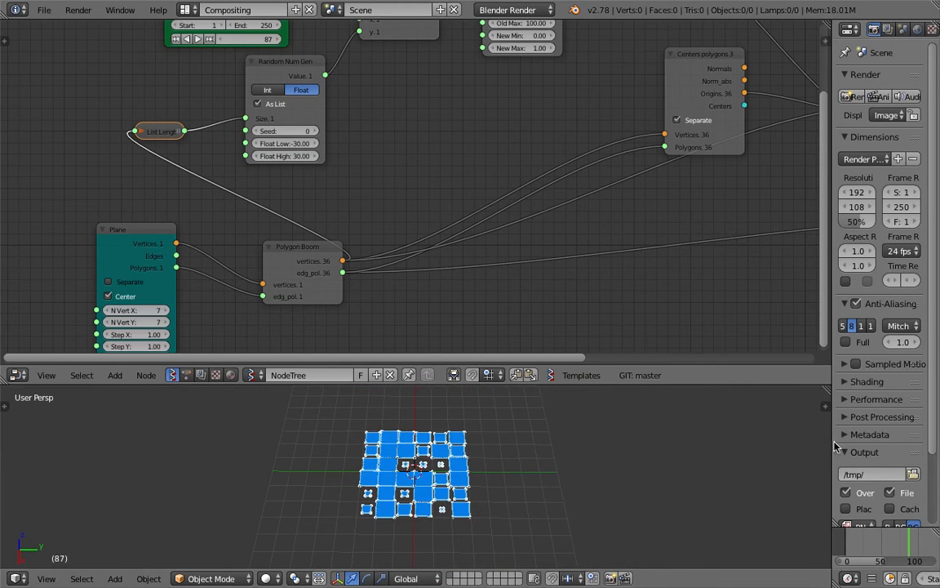
{"action": "left_click_drag", "start_coordinate": [831, 441], "coordinate": [562, 435]}
{"action": "scroll", "coordinate": [411, 235], "scroll_direction": "down", "scroll_amount": 8}
Save over scaling_every_face_002.blend.
{"action": "middle_click_drag", "start_coordinate": [412, 235], "coordinate": [335, 235]}
{"action": "key", "text": "ctrl+s"}
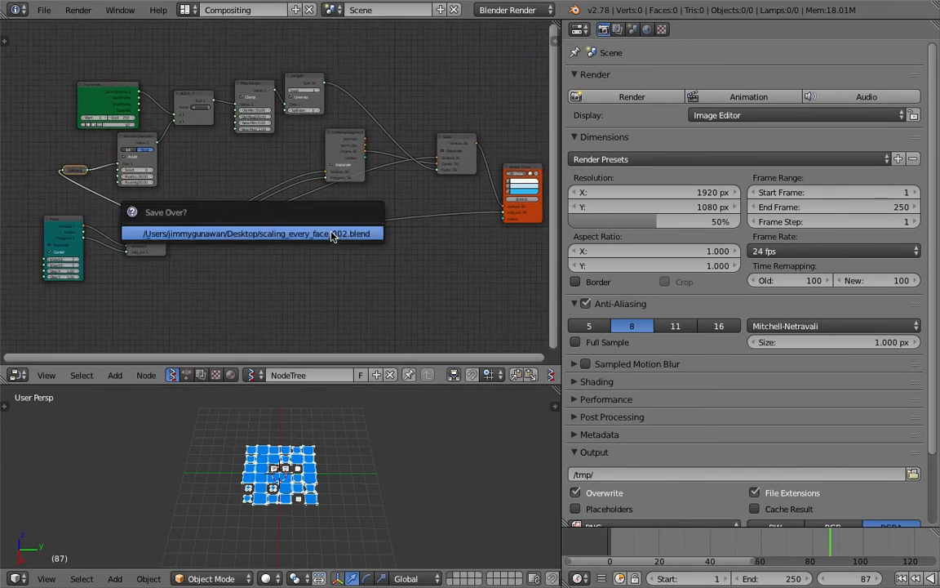
{"action": "left_click", "coordinate": [336, 236]}
Move the Scale node slightly further from Viewer Draw.
{"action": "middle_click_drag", "start_coordinate": [408, 198], "coordinate": [282, 196]}
{"action": "scroll", "coordinate": [282, 196], "scroll_direction": "up", "scroll_amount": 2}
{"action": "scroll", "coordinate": [283, 196], "scroll_direction": "up", "scroll_amount": 5}
{"action": "middle_click_drag", "start_coordinate": [324, 163], "coordinate": [231, 208]}
{"action": "scroll", "coordinate": [233, 208], "scroll_direction": "up", "scroll_amount": 10}
{"action": "left_click_drag", "start_coordinate": [271, 204], "coordinate": [232, 196]}
{"action": "scroll", "coordinate": [214, 183], "scroll_direction": "down", "scroll_amount": 2}
{"action": "scroll", "coordinate": [194, 126], "scroll_direction": "up", "scroll_amount": 1}
{"action": "scroll", "coordinate": [222, 119], "scroll_direction": "down", "scroll_amount": 2}
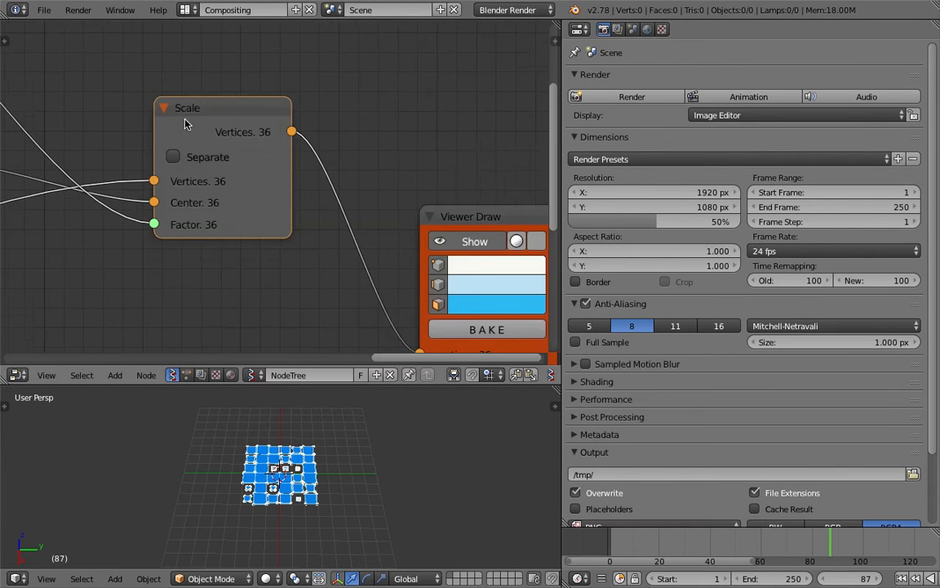
Bake the scaled faces from the Viewer Draw node into mesh objects.
{"action": "scroll", "coordinate": [200, 158], "scroll_direction": "down", "scroll_amount": 3}
{"action": "scroll", "coordinate": [304, 196], "scroll_direction": "up", "scroll_amount": 2}
{"action": "scroll", "coordinate": [306, 212], "scroll_direction": "up", "scroll_amount": 1}
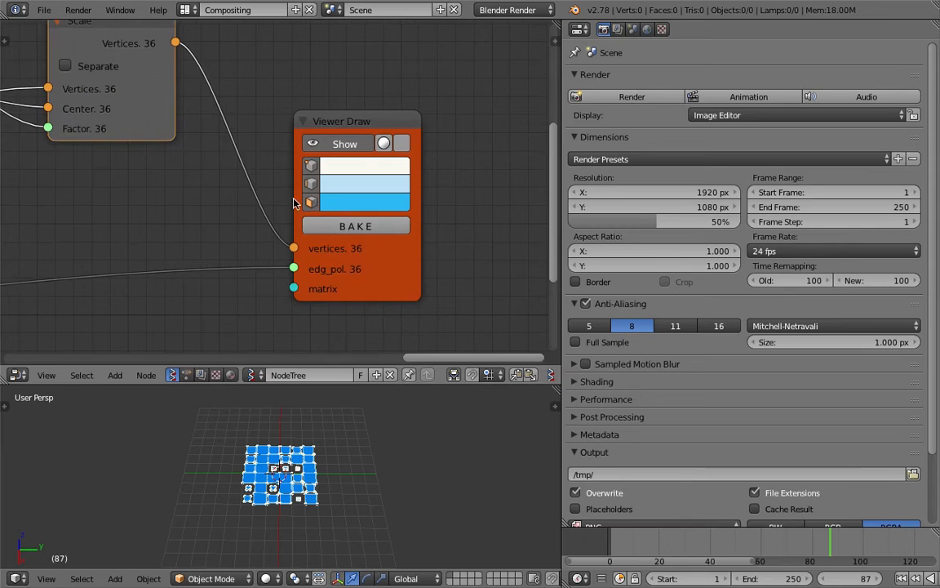
{"action": "middle_click_drag", "start_coordinate": [329, 272], "coordinate": [312, 261]}
{"action": "scroll", "coordinate": [359, 453], "scroll_direction": "up", "scroll_amount": 3}
{"action": "middle_click_drag", "start_coordinate": [371, 453], "coordinate": [333, 437]}
{"action": "left_click", "coordinate": [332, 213]}
{"action": "scroll", "coordinate": [306, 428], "scroll_direction": "down", "scroll_amount": 1}
Move all the baked face objects clear of the node preview, roughly along Y.
{"action": "key", "text": "g"}
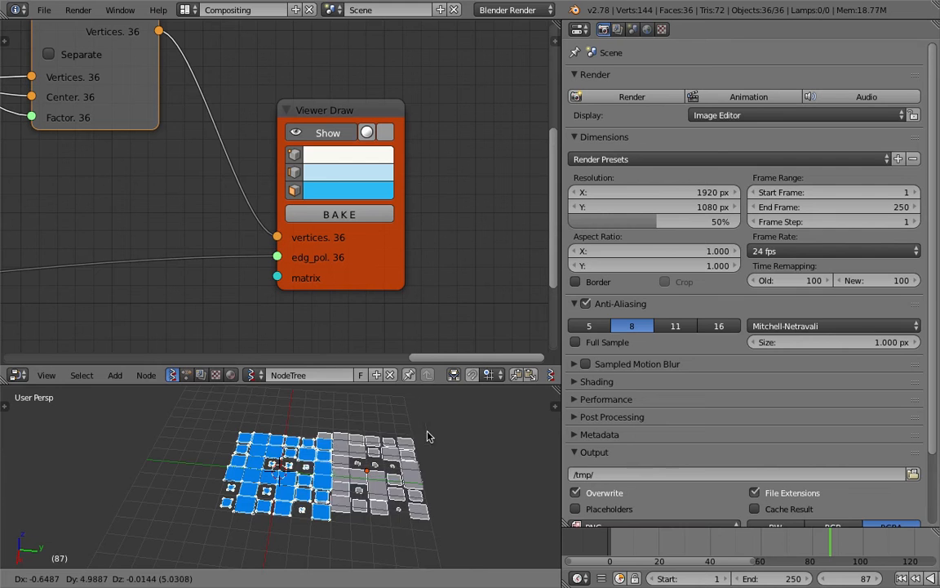
{"action": "left_click", "coordinate": [430, 437]}
{"action": "middle_click_drag", "start_coordinate": [428, 436], "coordinate": [363, 424], "text": "shift"}
{"action": "scroll", "coordinate": [367, 433], "scroll_direction": "up", "scroll_amount": 3}
{"action": "key", "text": "g"}
{"action": "left_click", "coordinate": [407, 447]}
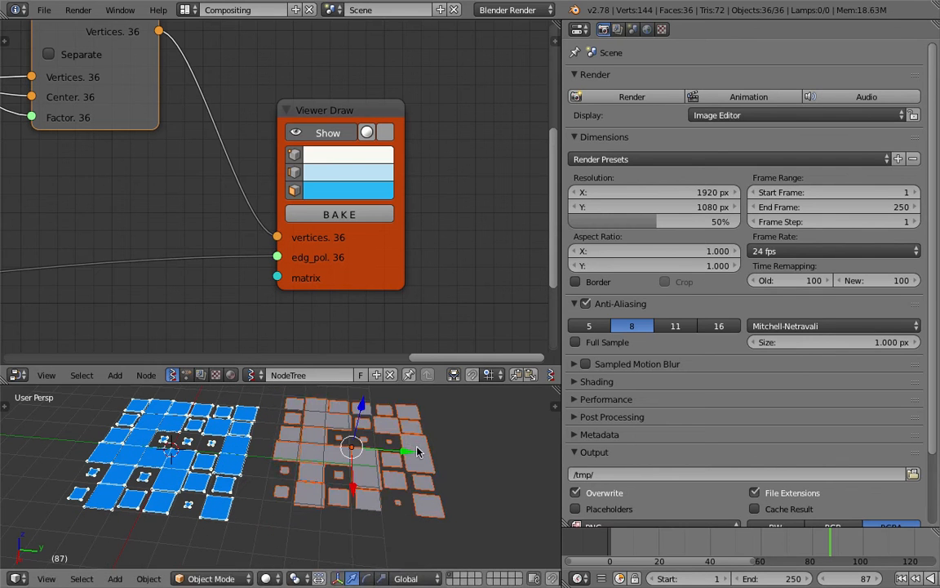
Move individual baked faces away from the rest of the baked group.
{"action": "right_click", "coordinate": [451, 447]}
{"action": "right_click", "coordinate": [365, 437]}
{"action": "key", "text": "g"}
{"action": "left_click", "coordinate": [346, 442]}
{"action": "right_click", "coordinate": [340, 436]}
{"action": "key", "text": "g"}
{"action": "left_click", "coordinate": [360, 430]}
Delete all the baked face objects.
{"action": "key", "text": "a"}
{"action": "key", "text": "a"}
{"action": "key", "text": "x"}
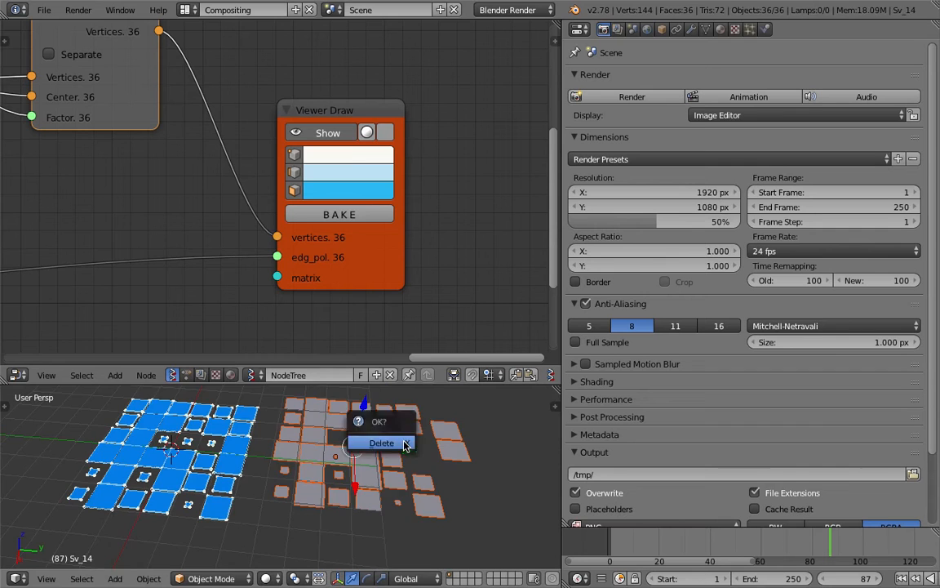
{"action": "left_click", "coordinate": [406, 443]}
Move the Viewer Draw node further from Scale and save over the file.
{"action": "middle_click_drag", "start_coordinate": [404, 445], "coordinate": [340, 454]}
{"action": "key", "text": "ctrl+s"}
{"action": "left_click", "coordinate": [340, 454]}
{"action": "left_click_drag", "start_coordinate": [360, 273], "coordinate": [467, 246]}
{"action": "key", "text": "ctrl+s"}
{"action": "left_click", "coordinate": [450, 242]}
{"action": "middle_click_drag", "start_coordinate": [450, 239], "coordinate": [437, 288]}
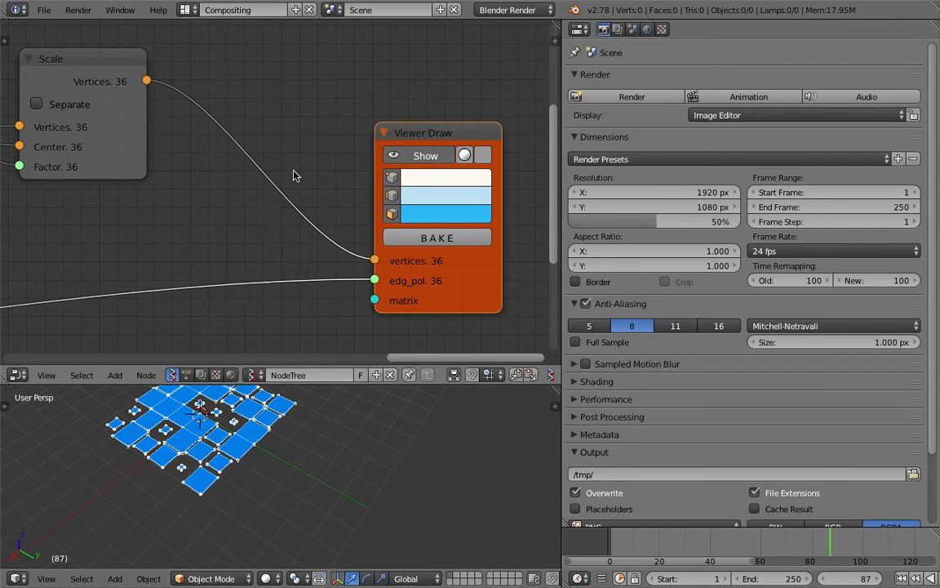
Add a Mesh Join node and insert it on the link between Scale and Viewer Draw.
{"action": "key", "text": "shift+a"}
{"action": "left_click", "coordinate": [290, 169]}
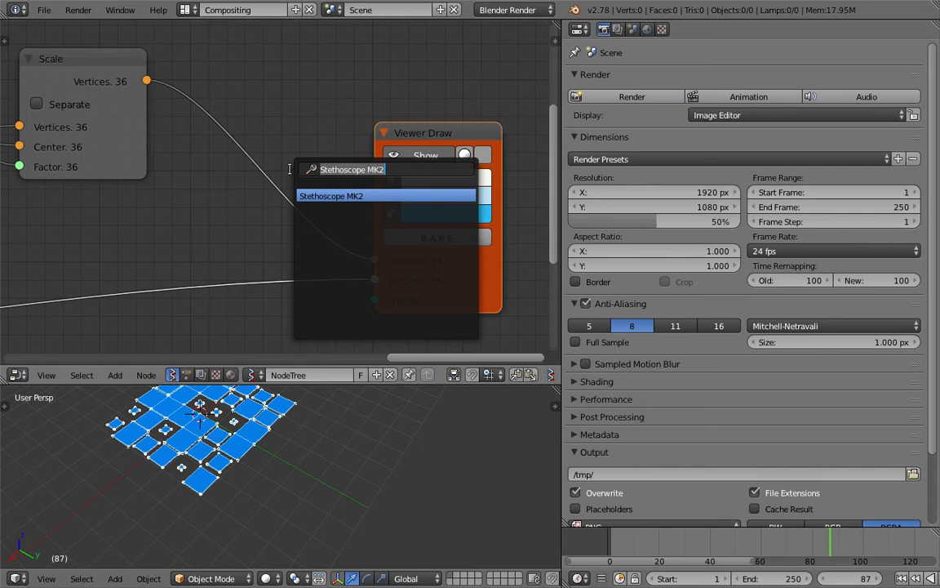
{"action": "type", "text": "mesh jo"}
{"action": "key", "text": "Return"}
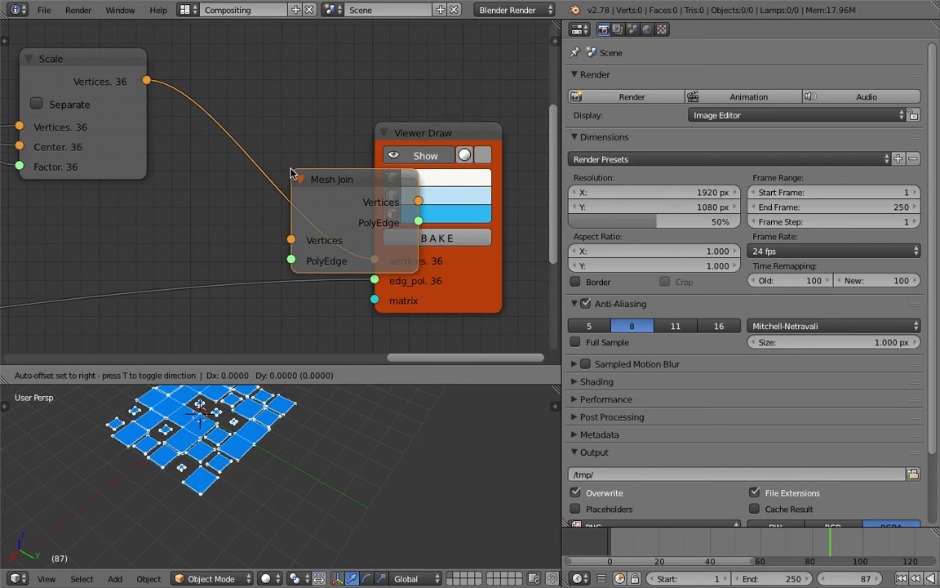
{"action": "left_click", "coordinate": [265, 139]}
Connect Polygon Boom's edg_pol to Mesh Join's PolyEdge input, and Mesh Join's PolyEdge output to Viewer Draw's edg_pol.
{"action": "scroll", "coordinate": [231, 196], "scroll_direction": "down", "scroll_amount": 3}
{"action": "middle_click_drag", "start_coordinate": [215, 210], "coordinate": [392, 159]}
{"action": "scroll", "coordinate": [255, 239], "scroll_direction": "down", "scroll_amount": 4}
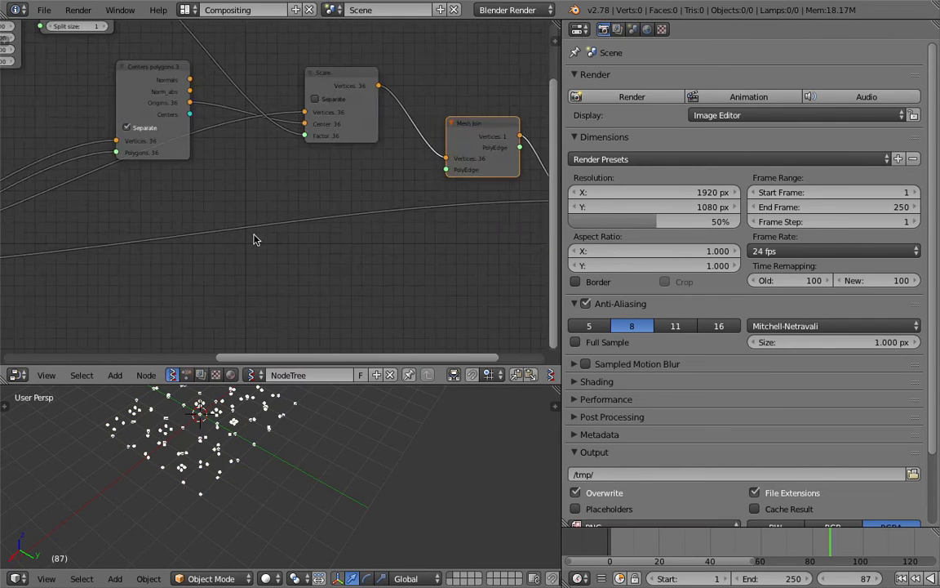
{"action": "scroll", "coordinate": [127, 241], "scroll_direction": "down", "scroll_amount": 3}
{"action": "middle_click_drag", "start_coordinate": [62, 250], "coordinate": [209, 231]}
{"action": "scroll", "coordinate": [202, 244], "scroll_direction": "down", "scroll_amount": 2}
{"action": "left_click_drag", "start_coordinate": [42, 238], "coordinate": [471, 172]}
{"action": "scroll", "coordinate": [488, 166], "scroll_direction": "up", "scroll_amount": 5}
{"action": "middle_click_drag", "start_coordinate": [491, 164], "coordinate": [227, 176]}
{"action": "left_click_drag", "start_coordinate": [261, 169], "coordinate": [265, 173]}
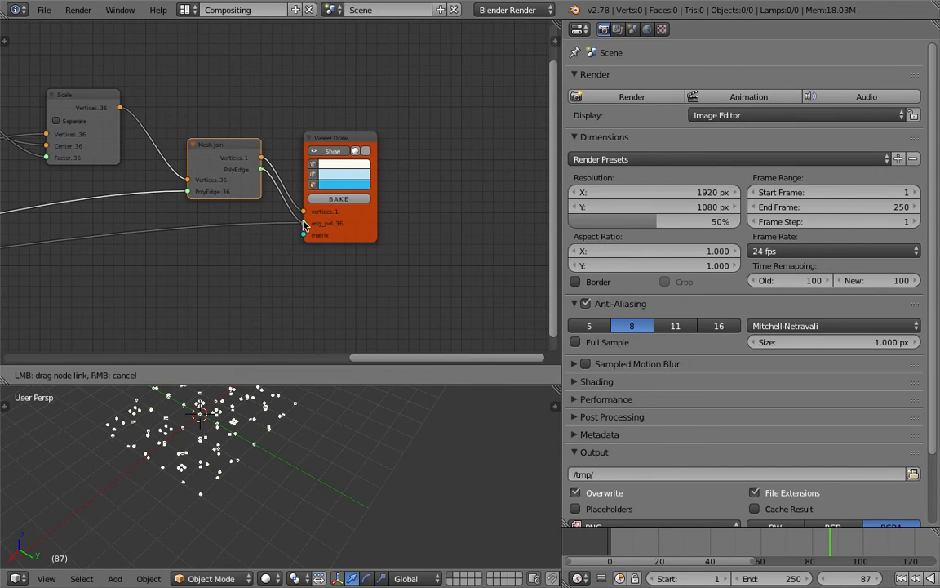
{"action": "left_click_drag", "start_coordinate": [304, 224], "coordinate": [304, 223]}
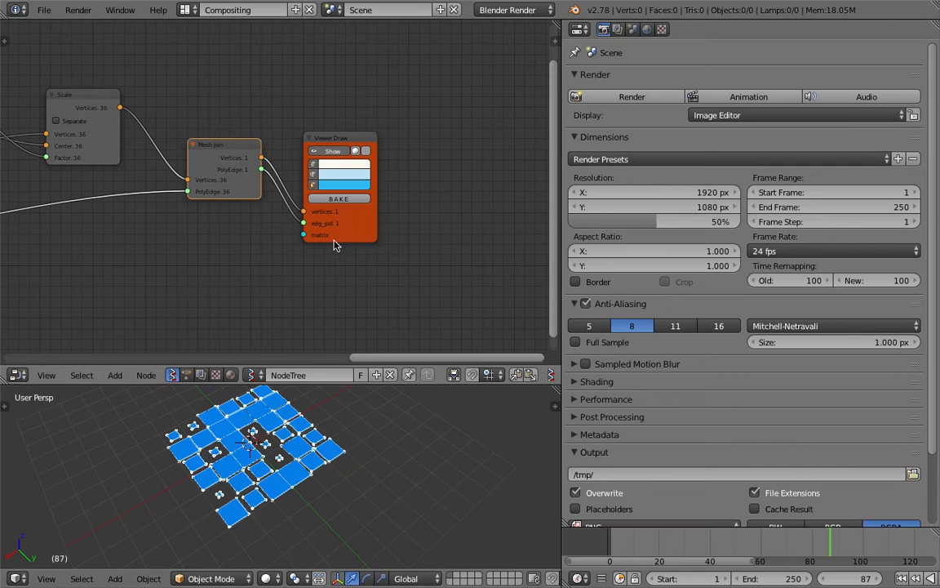
Bake the joined mesh from Viewer Draw and move the baked object clear of the preview.
{"action": "left_click", "coordinate": [339, 199]}
{"action": "key", "text": "g"}
{"action": "left_click", "coordinate": [472, 467]}
Split the Properties editor horizontally and turn the upper area into an Outliner.
{"action": "left_click_drag", "start_coordinate": [935, 24], "coordinate": [932, 191]}
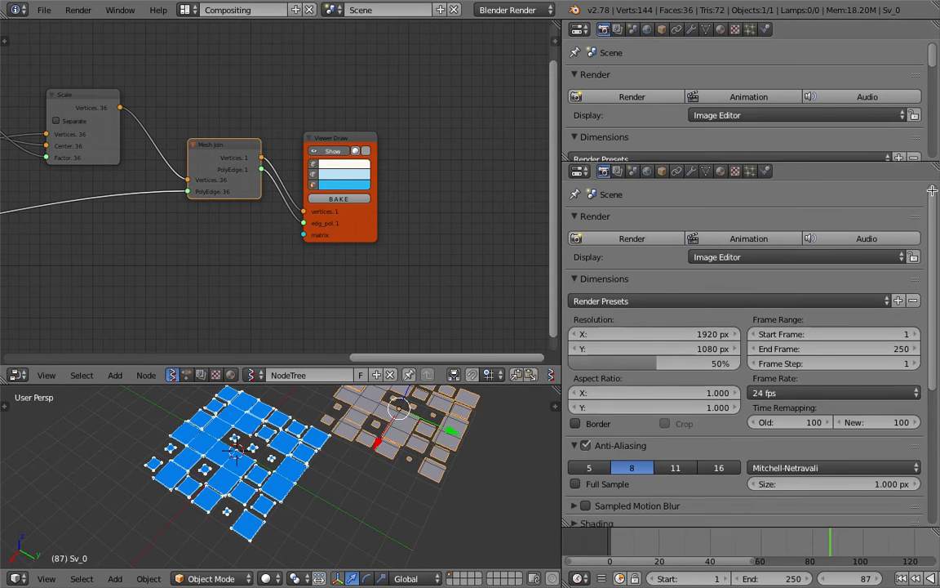
{"action": "left_click", "coordinate": [578, 30]}
{"action": "left_click", "coordinate": [609, 262]}
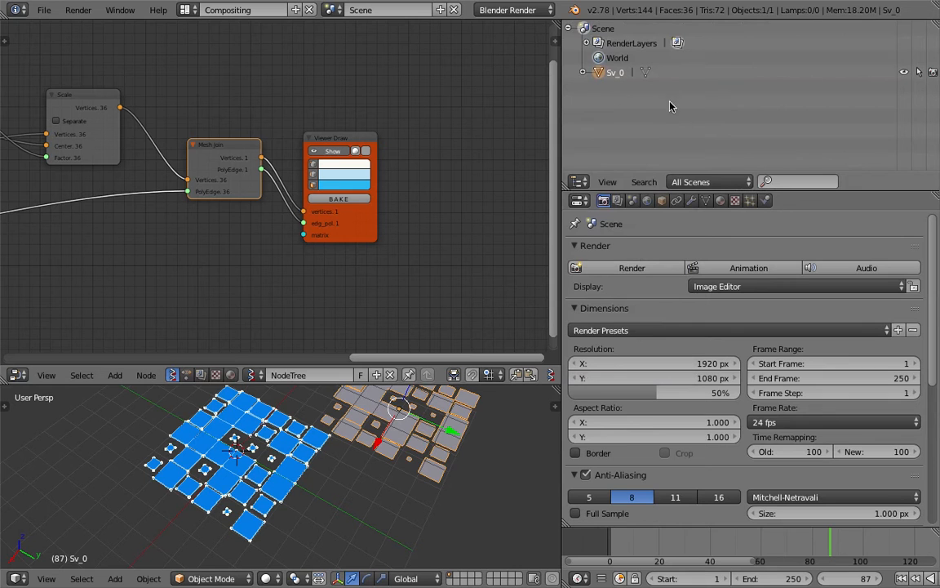
Delete the single baked mesh object.
{"action": "scroll", "coordinate": [320, 452], "scroll_direction": "up", "scroll_amount": 4}
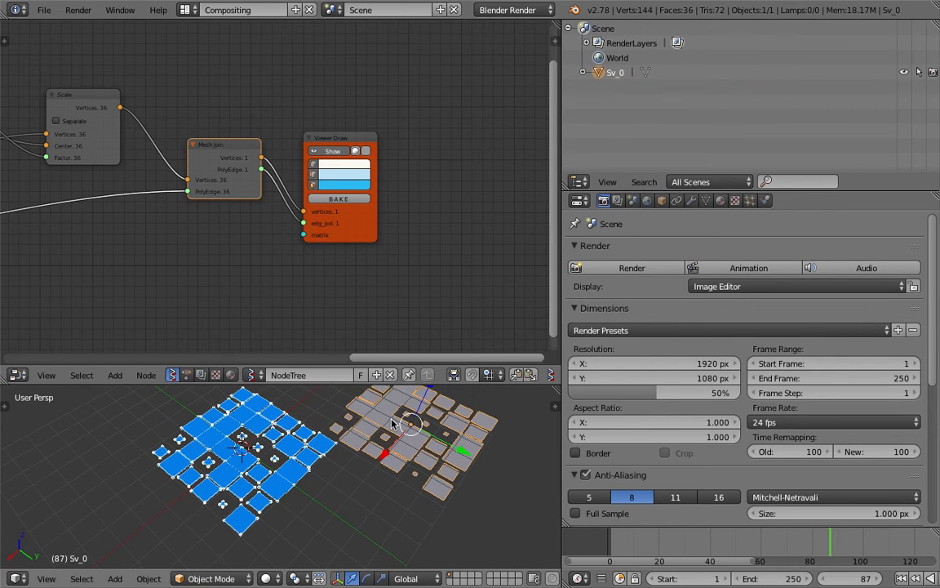
{"action": "key", "text": "x"}
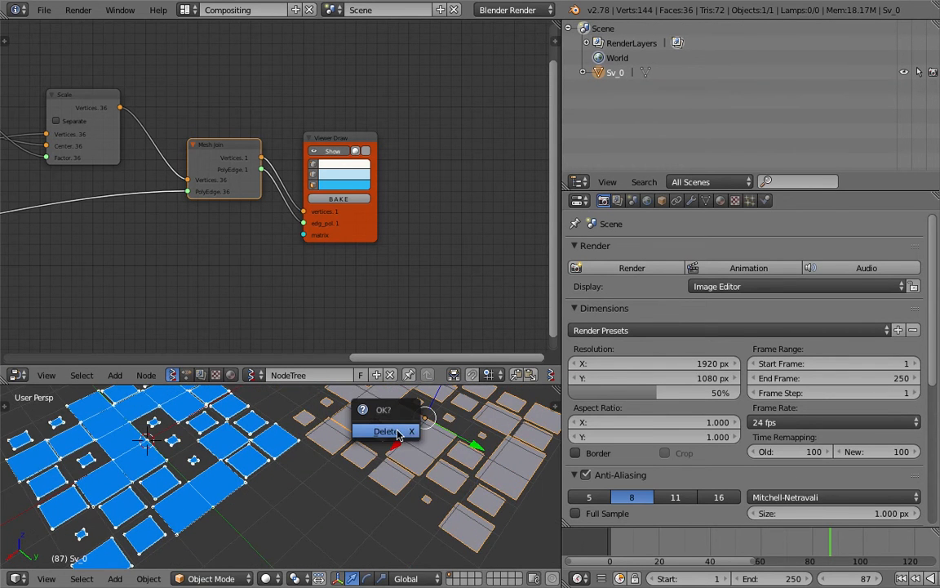
{"action": "left_click", "coordinate": [397, 432]}
{"action": "scroll", "coordinate": [379, 453], "scroll_direction": "down", "scroll_amount": 5}
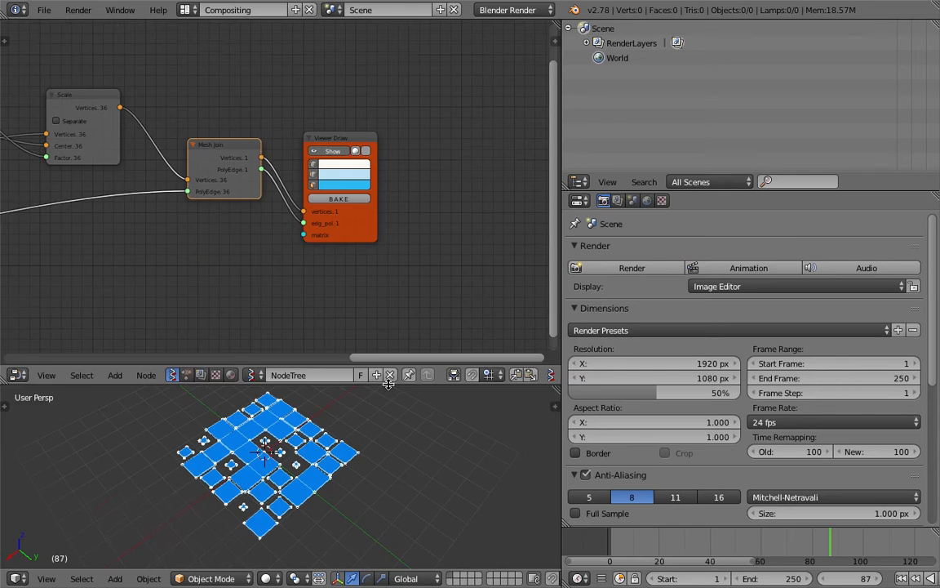
Enlarge the 3D view in height and width, and save over the file.
{"action": "left_click_drag", "start_coordinate": [384, 366], "coordinate": [384, 231]}
{"action": "middle_click_drag", "start_coordinate": [391, 324], "coordinate": [425, 361], "text": "shift"}
{"action": "key", "text": "ctrl+s"}
{"action": "left_click", "coordinate": [416, 359]}
{"action": "left_click_drag", "start_coordinate": [563, 251], "coordinate": [566, 311]}
Save over the current version of the blend file again.
{"action": "left_click", "coordinate": [44, 10]}
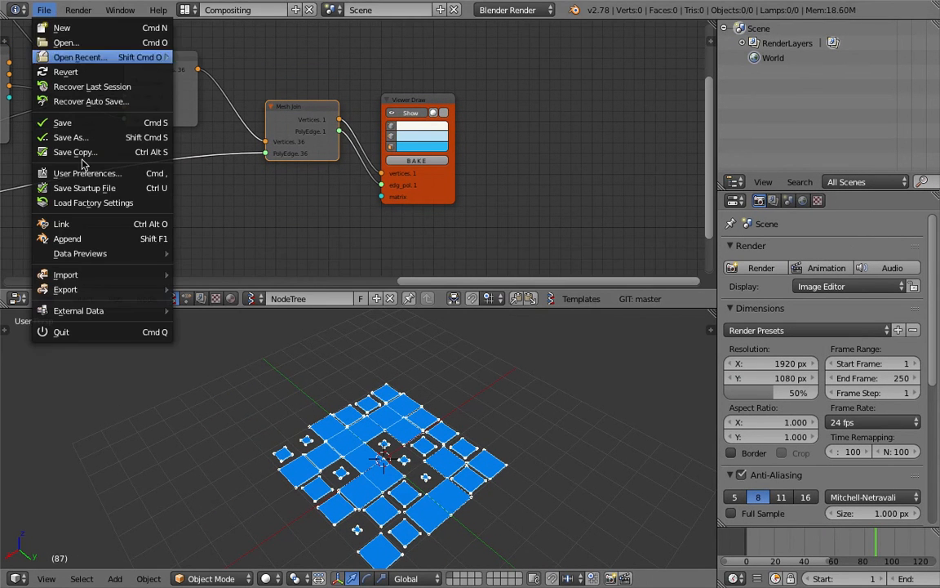
{"action": "scroll", "coordinate": [312, 214], "scroll_direction": "down", "scroll_amount": 2}
{"action": "middle_click_drag", "start_coordinate": [252, 198], "coordinate": [499, 165]}
{"action": "key", "text": "super+s"}
{"action": "left_click", "coordinate": [439, 224]}
{"action": "scroll", "coordinate": [533, 217], "scroll_direction": "down", "scroll_amount": 3}
{"action": "key", "text": "super+s"}
{"action": "left_click", "coordinate": [498, 165]}
{"action": "middle_click_drag", "start_coordinate": [445, 178], "coordinate": [276, 176]}
Save the project under the next incremented version name and save over that new file.
{"action": "left_click", "coordinate": [44, 10]}
{"action": "left_click", "coordinate": [49, 123]}
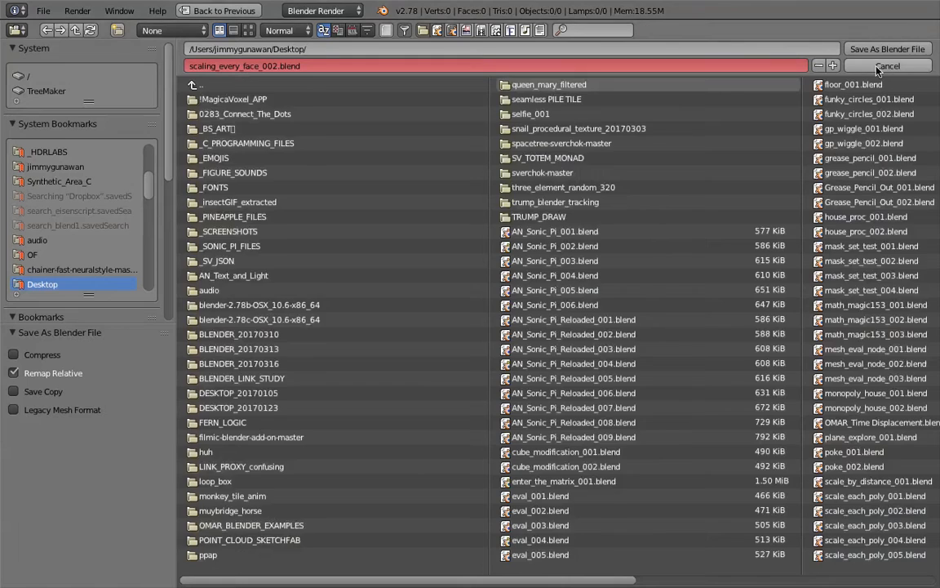
{"action": "left_click", "coordinate": [833, 67]}
{"action": "left_click", "coordinate": [859, 51]}
{"action": "key", "text": "super+s"}
{"action": "left_click", "coordinate": [483, 350]}
{"action": "middle_click_drag", "start_coordinate": [402, 217], "coordinate": [426, 196]}
{"action": "key", "text": "super+s"}
{"action": "left_click", "coordinate": [280, 201]}
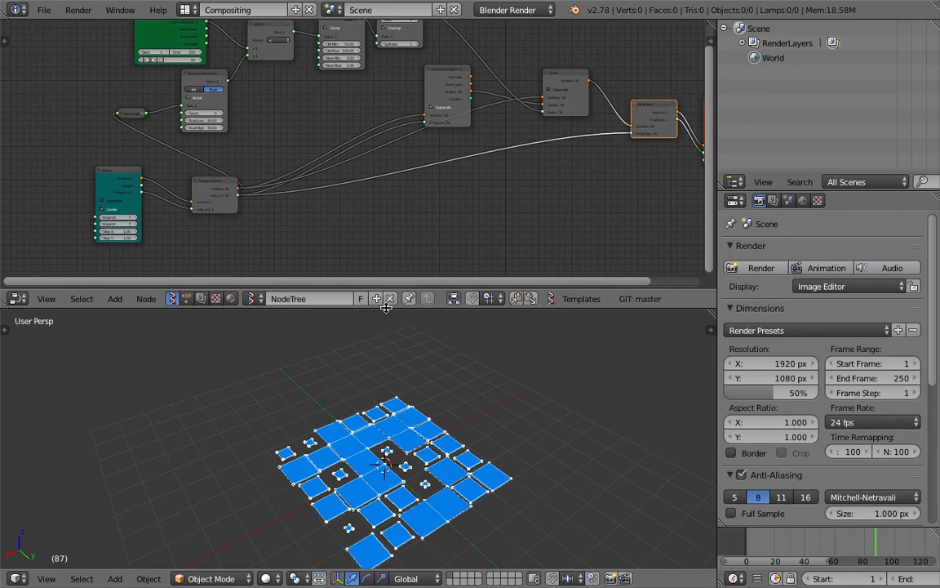
Make the node editor taller by shrinking the 3D view, and save over the file.
{"action": "left_click_drag", "start_coordinate": [382, 309], "coordinate": [343, 360]}
{"action": "key", "text": "super+s"}
{"action": "left_click", "coordinate": [326, 354]}
Add a torus mesh, scaled up and positioned above the plane grid.
{"action": "middle_click_drag", "start_coordinate": [356, 429], "coordinate": [500, 426]}
{"action": "key", "text": "shift+a"}
{"action": "mouse_move", "coordinate": [493, 359]}
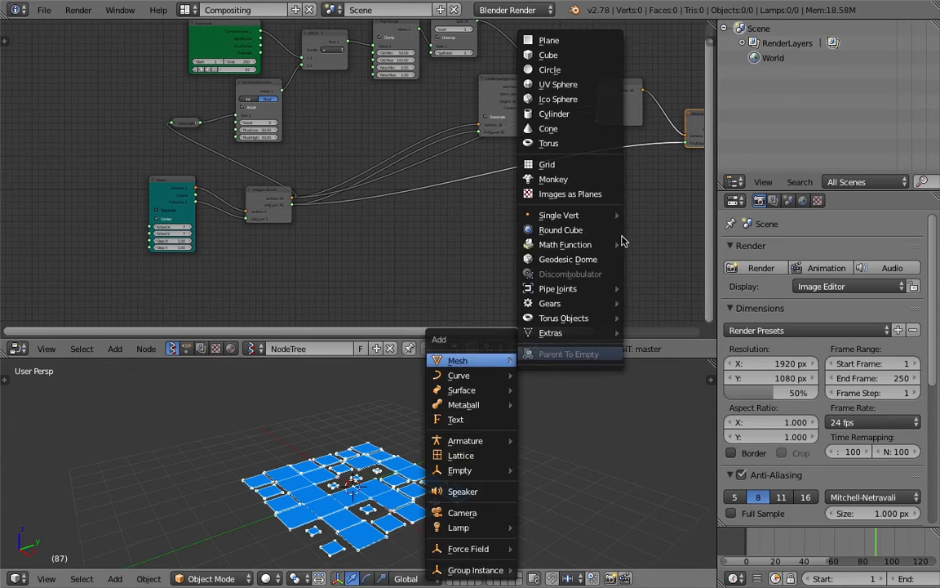
{"action": "left_click", "coordinate": [598, 143]}
{"action": "key", "text": "s"}
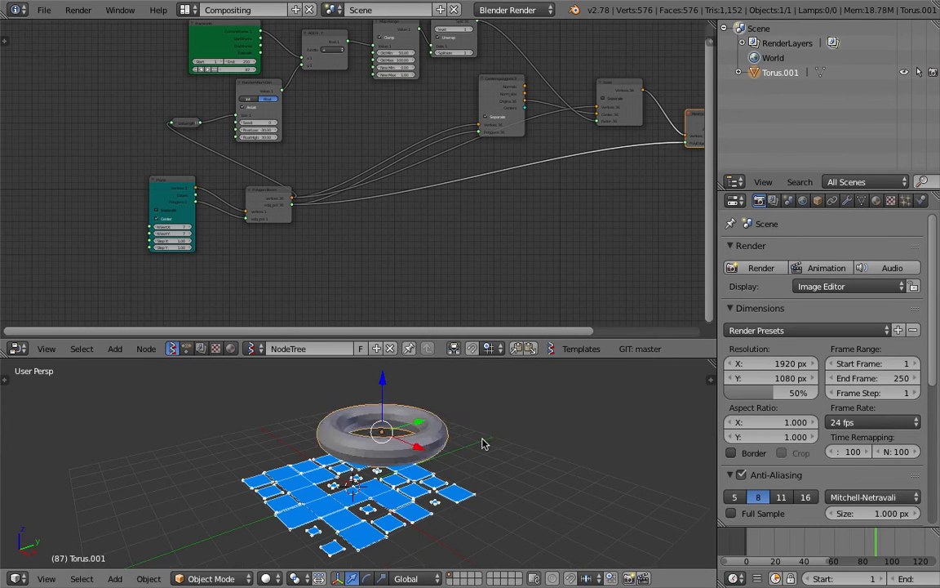
{"action": "left_click", "coordinate": [483, 443]}
Add an Objects in mk3 node beside the Plane node and load the selected torus into it.
{"action": "key", "text": "space"}
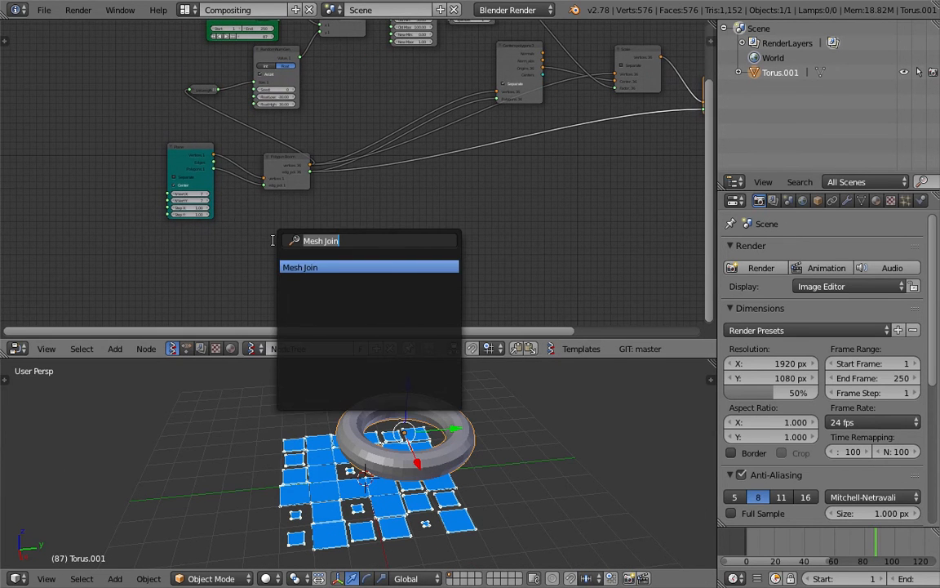
{"action": "type", "text": "objec"}
{"action": "key", "text": "Down"}
{"action": "key", "text": "Return"}
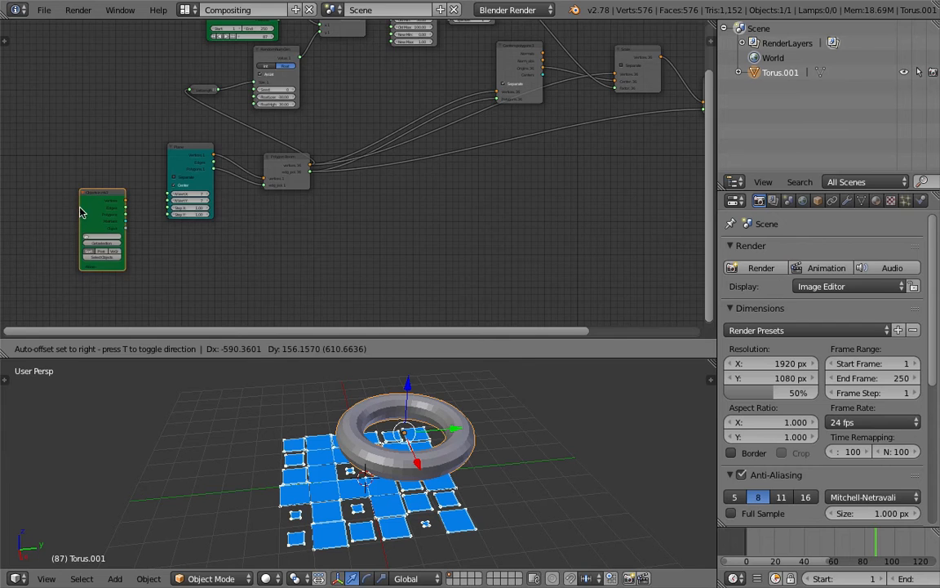
{"action": "left_click", "coordinate": [79, 209]}
{"action": "middle_click_drag", "start_coordinate": [100, 205], "coordinate": [275, 199]}
{"action": "scroll", "coordinate": [275, 200], "scroll_direction": "up", "scroll_amount": 10}
{"action": "left_click", "coordinate": [208, 313]}
Replace the Plane inputs of Polygon Boom with the vertices and polygons from the Objects in node.
{"action": "middle_click_drag", "start_coordinate": [311, 291], "coordinate": [235, 240]}
{"action": "left_click_drag", "start_coordinate": [165, 174], "coordinate": [213, 142]}
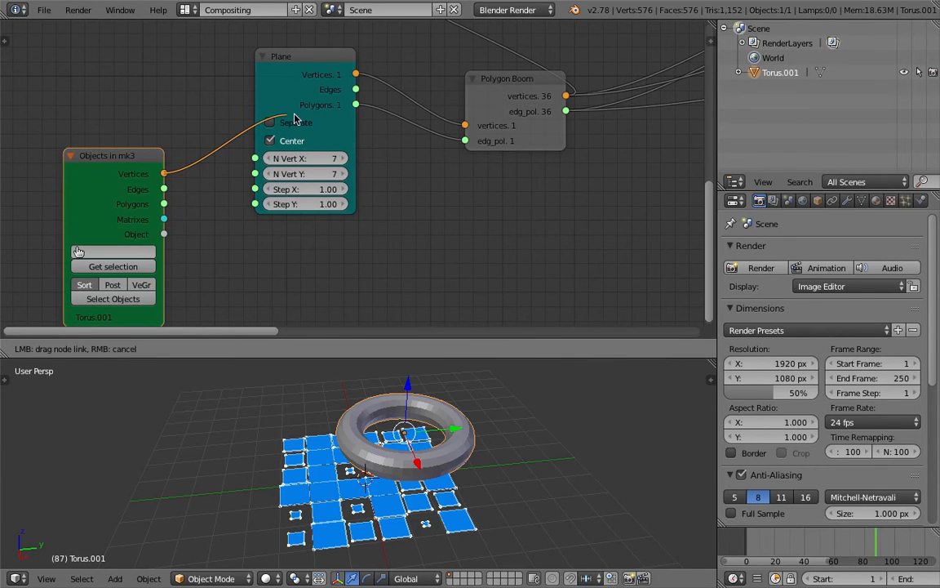
{"action": "left_click_drag", "start_coordinate": [463, 128], "coordinate": [465, 126]}
{"action": "left_click_drag", "start_coordinate": [164, 204], "coordinate": [440, 155]}
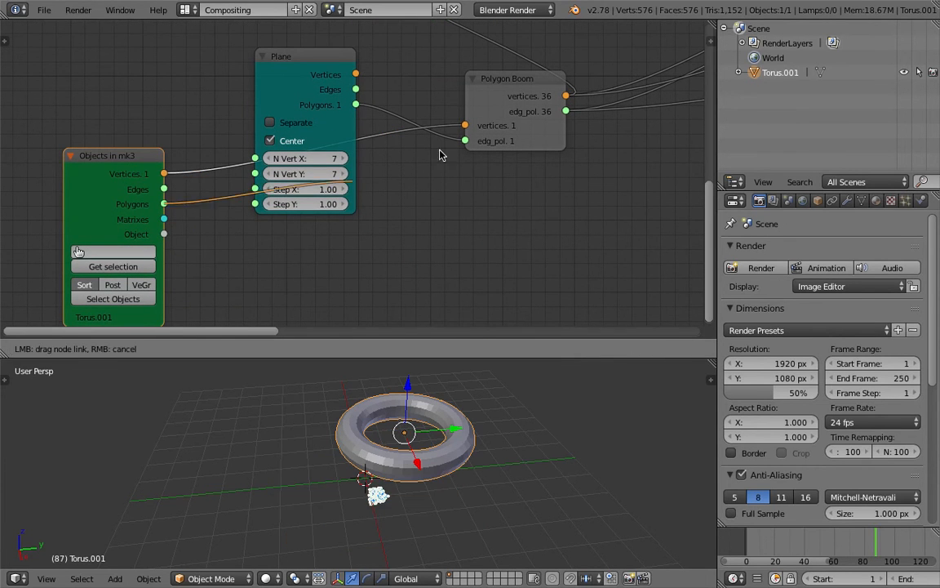
Examine the torus preview and scrub the timeline back to frame 60 to check the face scaling.
{"action": "middle_click_drag", "start_coordinate": [524, 430], "coordinate": [480, 432]}
{"action": "left_click_drag", "start_coordinate": [418, 442], "coordinate": [276, 444]}
{"action": "scroll", "coordinate": [354, 480], "scroll_direction": "up", "scroll_amount": 4}
{"action": "middle_click_drag", "start_coordinate": [354, 480], "coordinate": [426, 414]}
{"action": "scroll", "coordinate": [514, 475], "scroll_direction": "up", "scroll_amount": 1}
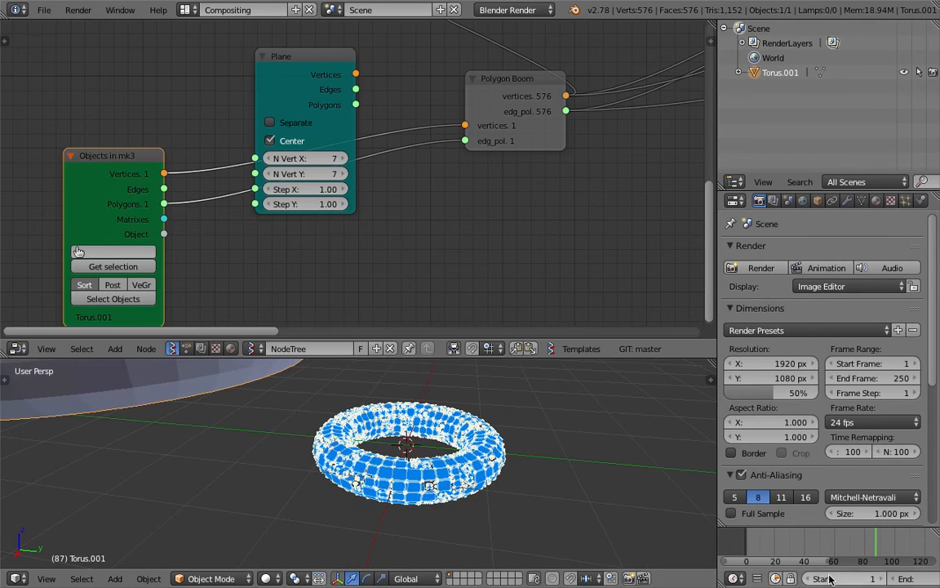
{"action": "left_click", "coordinate": [762, 544]}
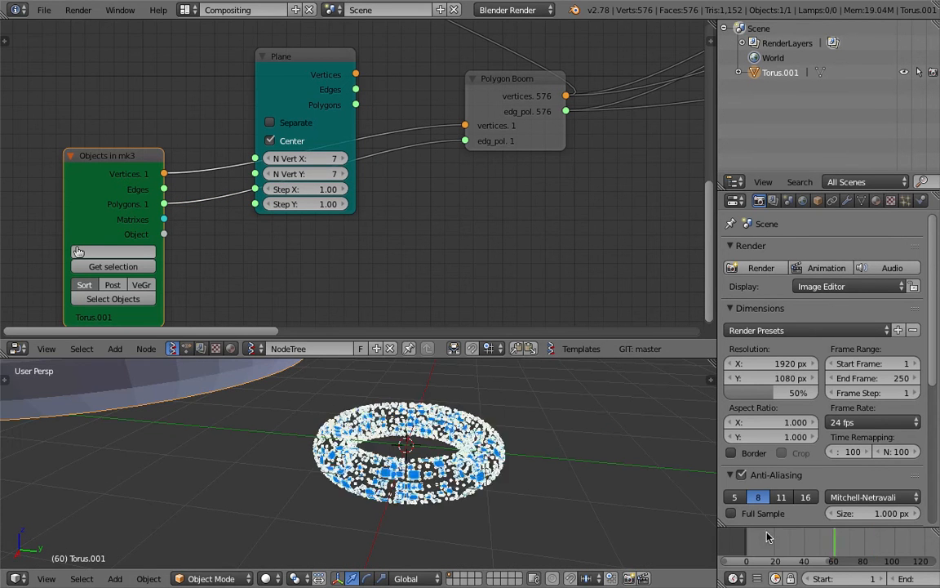
Turn off vertex and edge display in the Viewer Draw node so only faces are drawn.
{"action": "middle_click_drag", "start_coordinate": [674, 130], "coordinate": [355, 265]}
{"action": "scroll", "coordinate": [355, 266], "scroll_direction": "down", "scroll_amount": 5}
{"action": "middle_click_drag", "start_coordinate": [645, 115], "coordinate": [192, 162]}
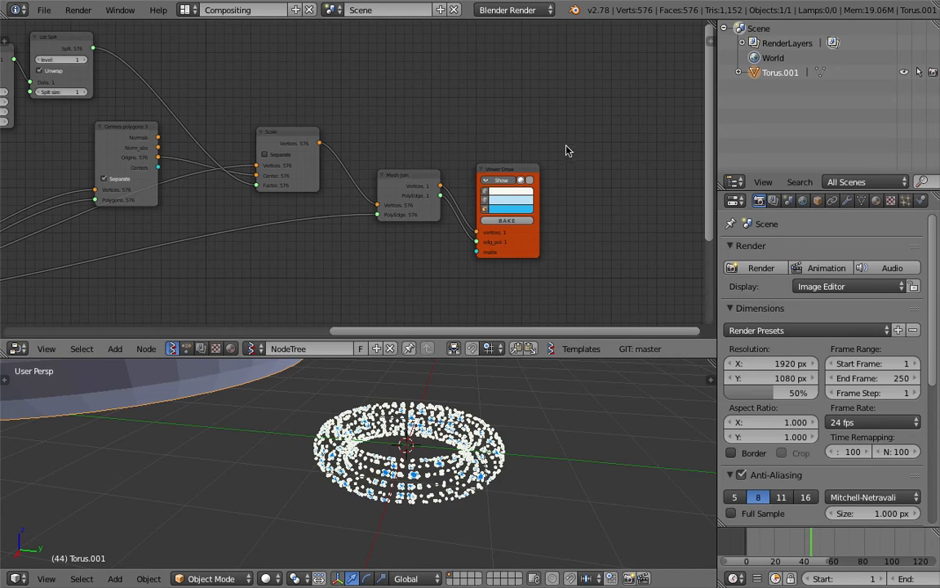
{"action": "left_click", "coordinate": [486, 191]}
{"action": "middle_click_drag", "start_coordinate": [533, 440], "coordinate": [567, 459]}
{"action": "left_click", "coordinate": [487, 201]}
{"action": "scroll", "coordinate": [516, 463], "scroll_direction": "up", "scroll_amount": 4}
{"action": "scroll", "coordinate": [560, 450], "scroll_direction": "down", "scroll_amount": 2}
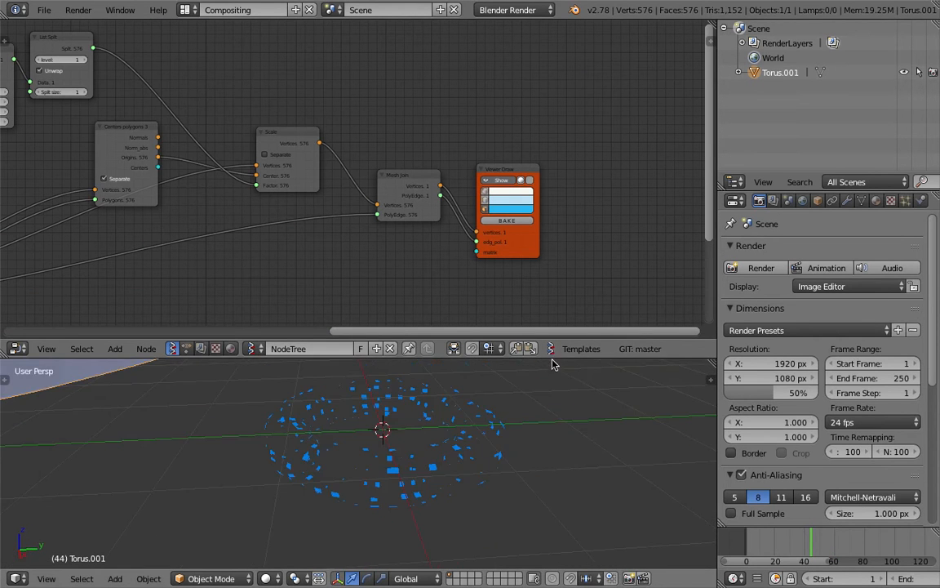
Enlarge the 3D view and scrub the timeline forward to review the torus faces growing.
{"action": "left_click_drag", "start_coordinate": [554, 358], "coordinate": [557, 282]}
{"action": "left_click", "coordinate": [748, 541]}
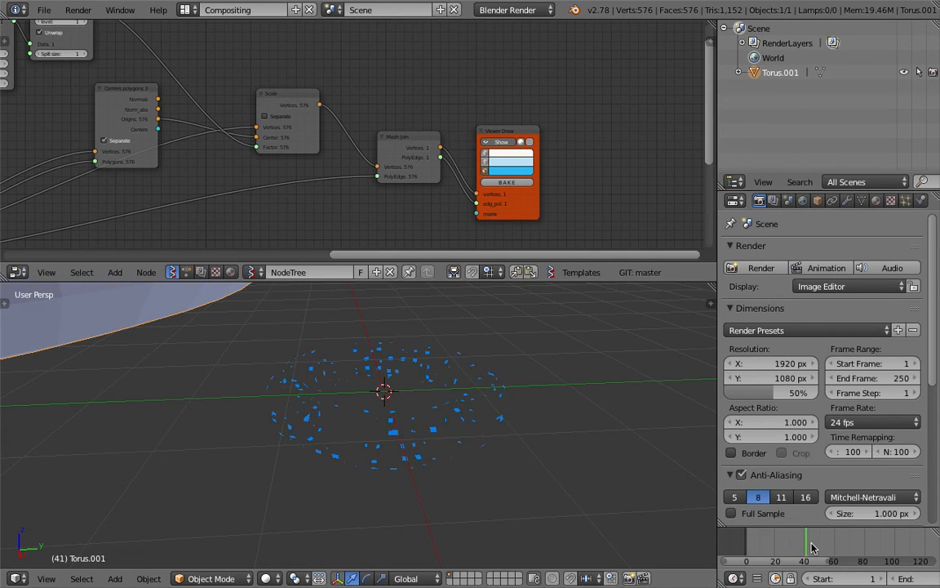
{"action": "left_click_drag", "start_coordinate": [831, 546], "coordinate": [914, 536]}
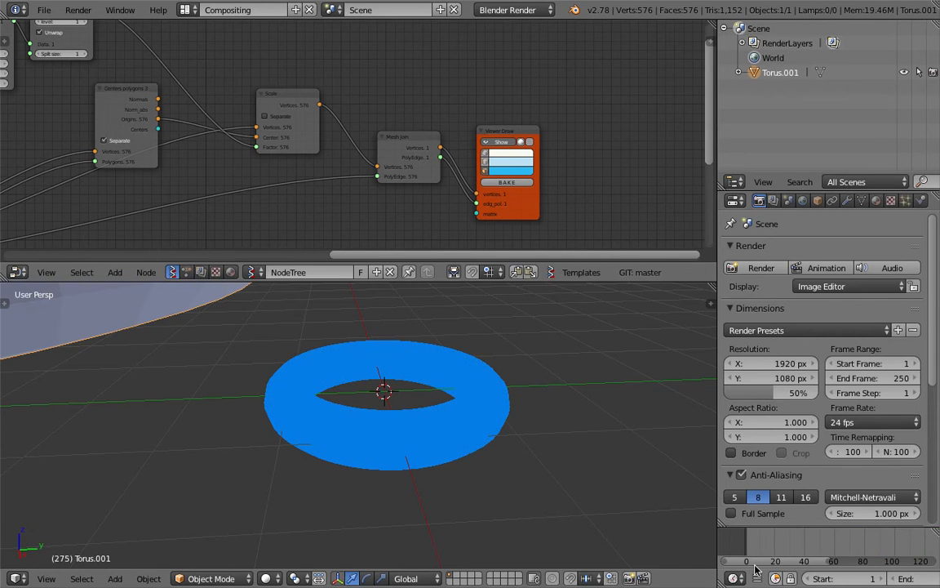
Scrub the timeline to frame 84 and examine the partly scaled torus faces from several angles.
{"action": "middle_click_drag", "start_coordinate": [471, 459], "coordinate": [352, 443]}
{"action": "scroll", "coordinate": [384, 433], "scroll_direction": "down", "scroll_amount": 6}
{"action": "scroll", "coordinate": [352, 443], "scroll_direction": "up", "scroll_amount": 2}
{"action": "left_click_drag", "start_coordinate": [821, 537], "coordinate": [871, 538]}
{"action": "middle_click_drag", "start_coordinate": [375, 407], "coordinate": [352, 396]}
{"action": "scroll", "coordinate": [340, 384], "scroll_direction": "down", "scroll_amount": 3}
{"action": "scroll", "coordinate": [333, 395], "scroll_direction": "up", "scroll_amount": 3}
{"action": "scroll", "coordinate": [377, 403], "scroll_direction": "up", "scroll_amount": 2}
{"action": "scroll", "coordinate": [441, 176], "scroll_direction": "down", "scroll_amount": 1}
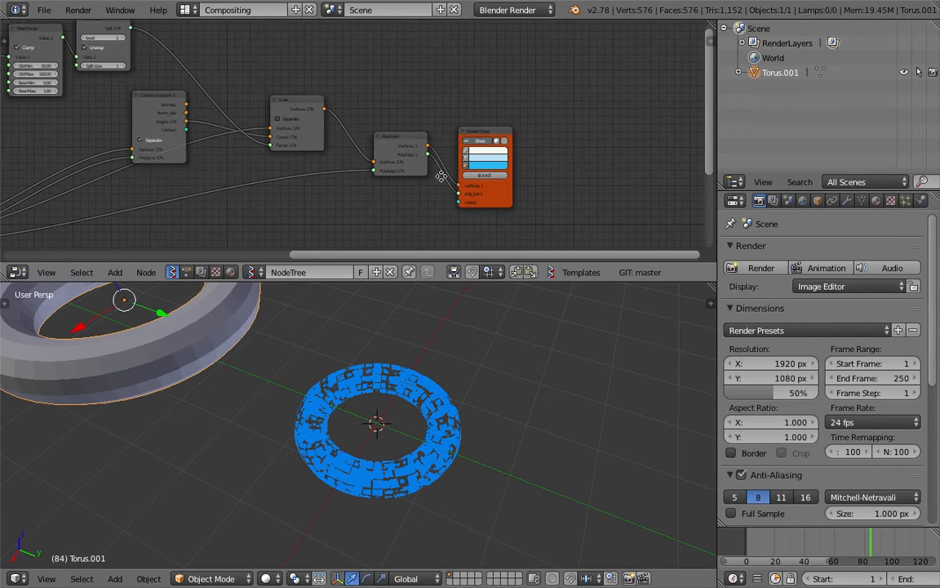
Save over the current blend file.
{"action": "middle_click_drag", "start_coordinate": [443, 182], "coordinate": [412, 149]}
{"action": "scroll", "coordinate": [408, 150], "scroll_direction": "up", "scroll_amount": 2}
{"action": "key", "text": "ctrl+s"}
{"action": "left_click", "coordinate": [135, 62]}
{"action": "middle_click_drag", "start_coordinate": [183, 64], "coordinate": [168, 112]}
{"action": "scroll", "coordinate": [168, 112], "scroll_direction": "up", "scroll_amount": 2}
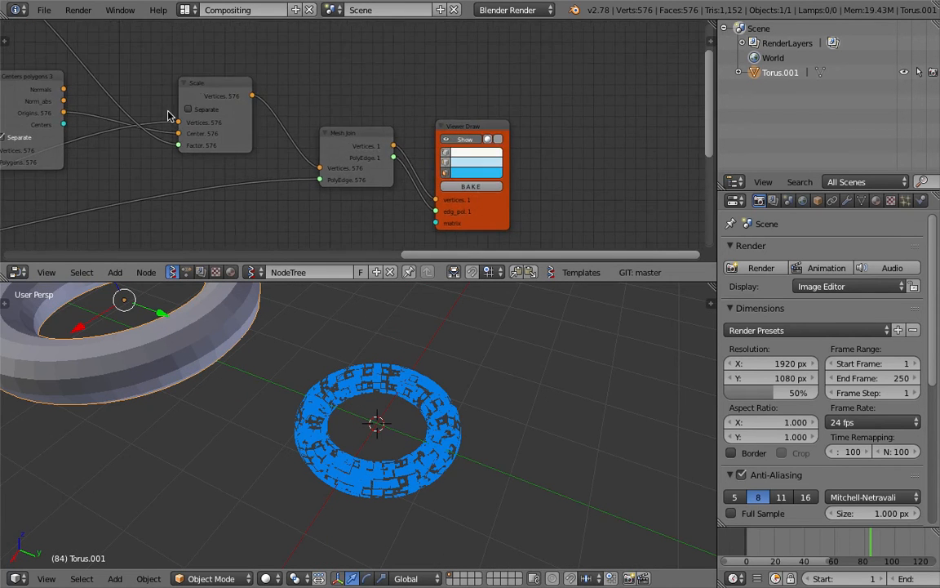
Move the Viewer Draw node farther from Mesh Join and save over the blend file again.
{"action": "scroll", "coordinate": [364, 198], "scroll_direction": "up", "scroll_amount": 2}
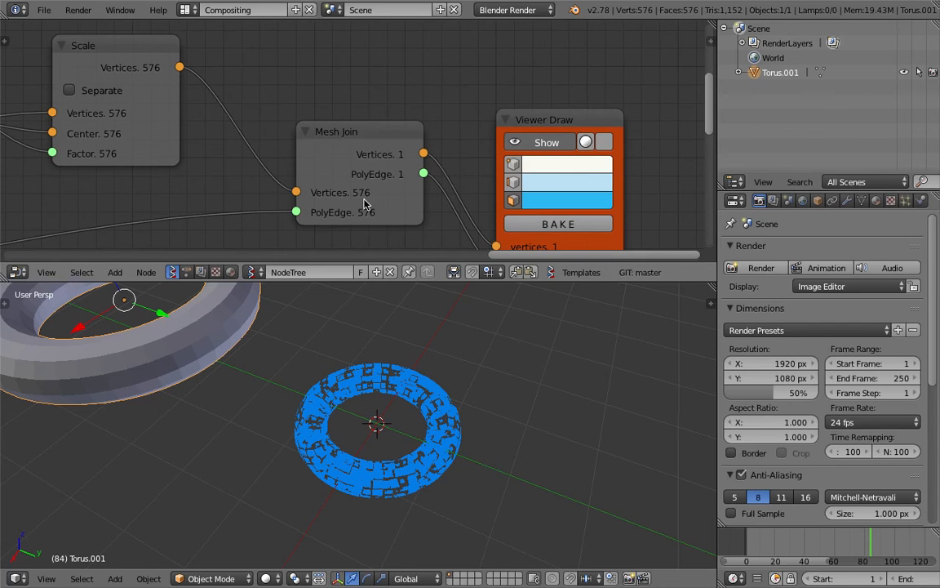
{"action": "scroll", "coordinate": [377, 211], "scroll_direction": "down", "scroll_amount": 4}
{"action": "middle_click_drag", "start_coordinate": [323, 177], "coordinate": [495, 177]}
{"action": "middle_click_drag", "start_coordinate": [370, 376], "coordinate": [356, 300]}
{"action": "middle_click_drag", "start_coordinate": [254, 369], "coordinate": [281, 402], "text": "shift"}
{"action": "middle_click_drag", "start_coordinate": [563, 191], "coordinate": [362, 165]}
{"action": "scroll", "coordinate": [362, 165], "scroll_direction": "up", "scroll_amount": 1}
{"action": "middle_click_drag", "start_coordinate": [302, 147], "coordinate": [251, 124]}
{"action": "left_click", "coordinate": [451, 181]}
{"action": "left_click_drag", "start_coordinate": [476, 181], "coordinate": [498, 178]}
{"action": "key", "text": "ctrl+s"}
{"action": "left_click", "coordinate": [499, 178]}
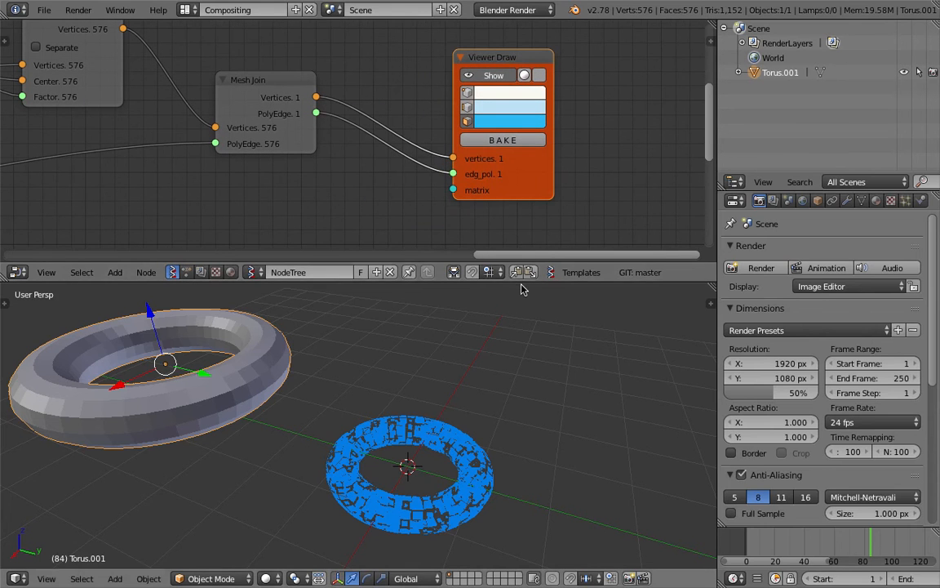
Give the node editor more height, then hide the Viewer Draw output and move its node higher.
{"action": "left_click_drag", "start_coordinate": [522, 282], "coordinate": [523, 341]}
{"action": "middle_click_drag", "start_coordinate": [480, 197], "coordinate": [477, 189]}
{"action": "left_click", "coordinate": [485, 97]}
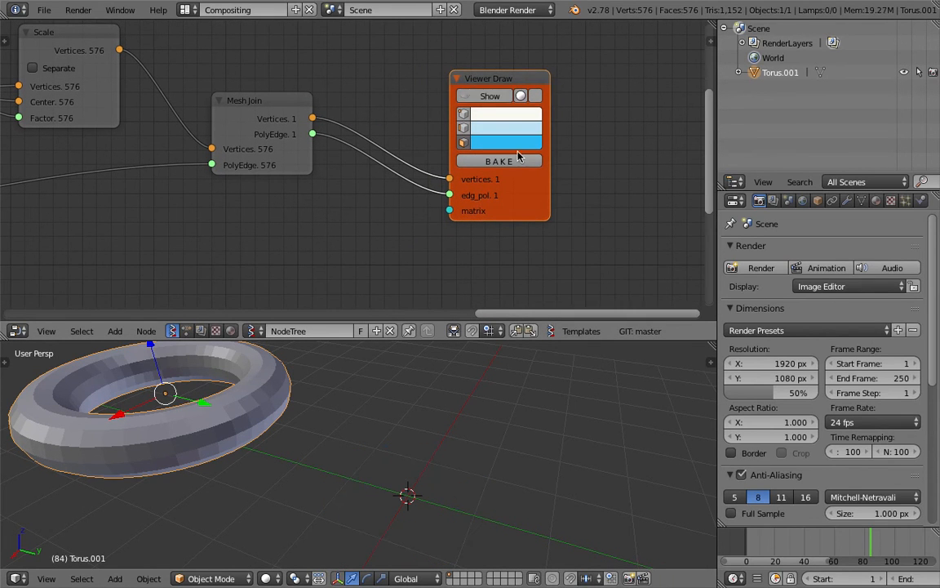
{"action": "left_click_drag", "start_coordinate": [519, 194], "coordinate": [526, 117]}
Add a Viewer BMeshMK2 node below Viewer Draw and link Mesh Join's vertices to vertices and PolyEdge to faces.
{"action": "key", "text": "shift+a"}
{"action": "type", "text": "sbmes"}
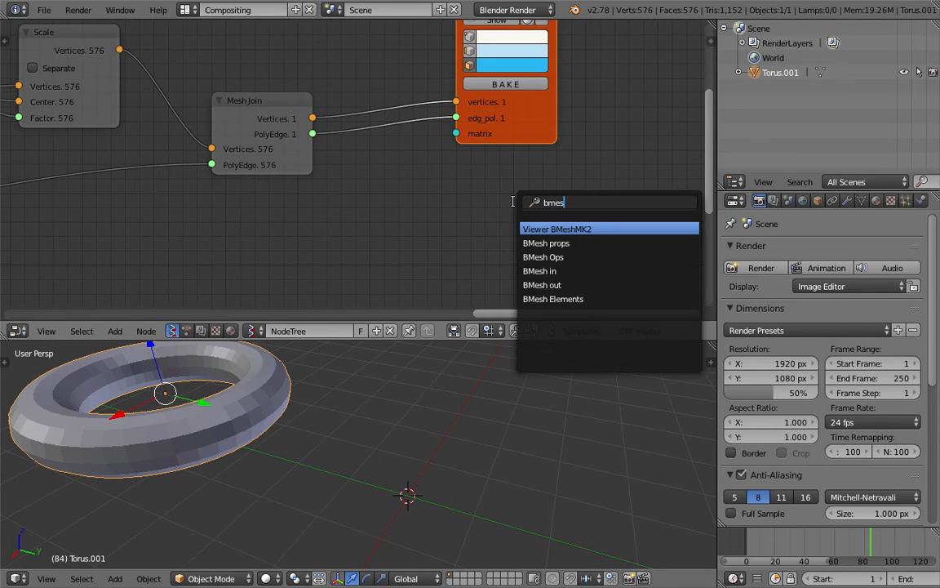
{"action": "key", "text": "Return"}
{"action": "left_click", "coordinate": [454, 185]}
{"action": "scroll", "coordinate": [414, 181], "scroll_direction": "down", "scroll_amount": 2}
{"action": "middle_click_drag", "start_coordinate": [412, 179], "coordinate": [410, 157]}
{"action": "left_click_drag", "start_coordinate": [328, 105], "coordinate": [448, 275]}
{"action": "left_click_drag", "start_coordinate": [327, 117], "coordinate": [447, 302]}
Select the generated torus mesh and scrub the timeline to frame 149.
{"action": "right_click", "coordinate": [379, 474]}
{"action": "middle_click_drag", "start_coordinate": [379, 474], "coordinate": [401, 473]}
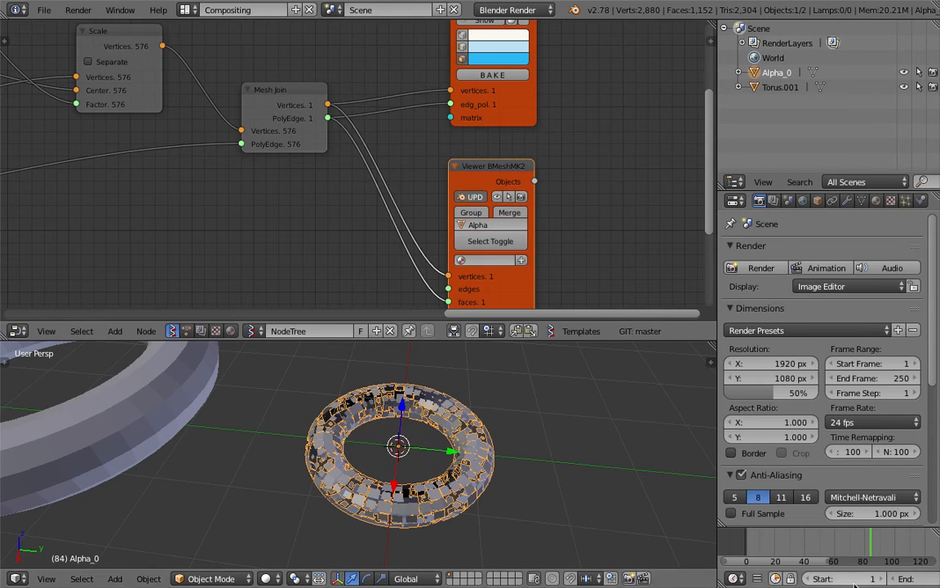
{"action": "scroll", "coordinate": [821, 578], "scroll_direction": "down", "scroll_amount": 3}
{"action": "scroll", "coordinate": [823, 573], "scroll_direction": "up", "scroll_amount": 1}
{"action": "scroll", "coordinate": [871, 553], "scroll_direction": "down", "scroll_amount": 4}
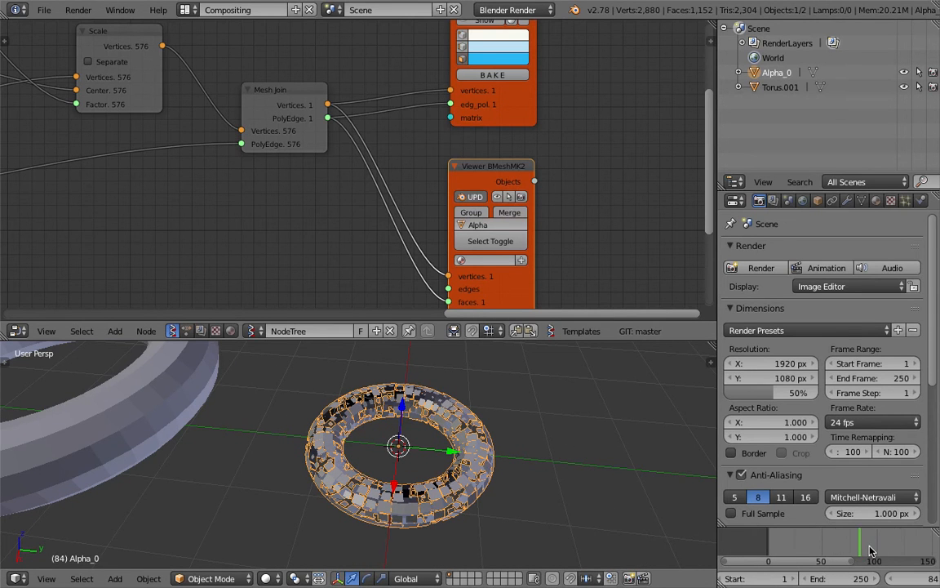
{"action": "left_click", "coordinate": [870, 550]}
{"action": "left_click_drag", "start_coordinate": [876, 551], "coordinate": [919, 545]}
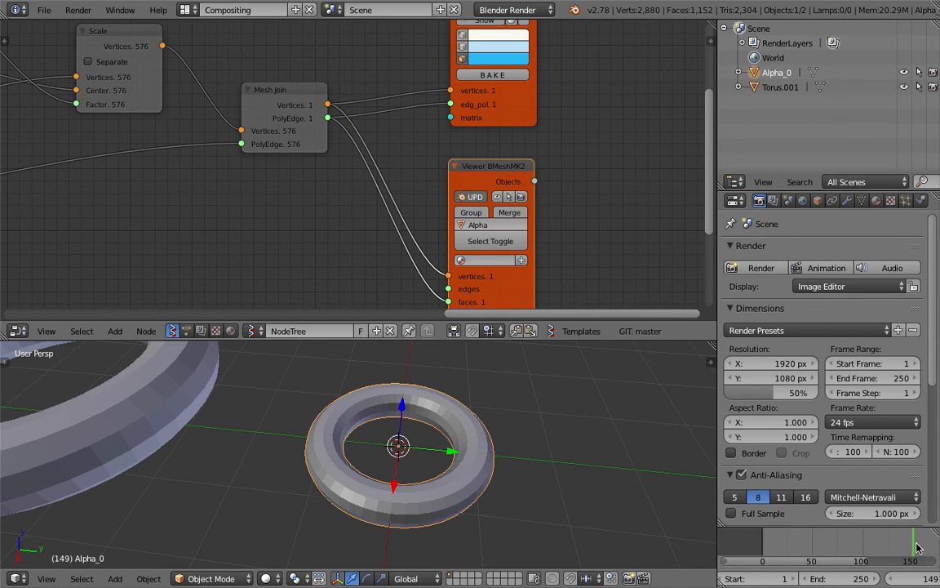
Start an Alembic export with the end frame set to 150.
{"action": "left_click", "coordinate": [44, 10]}
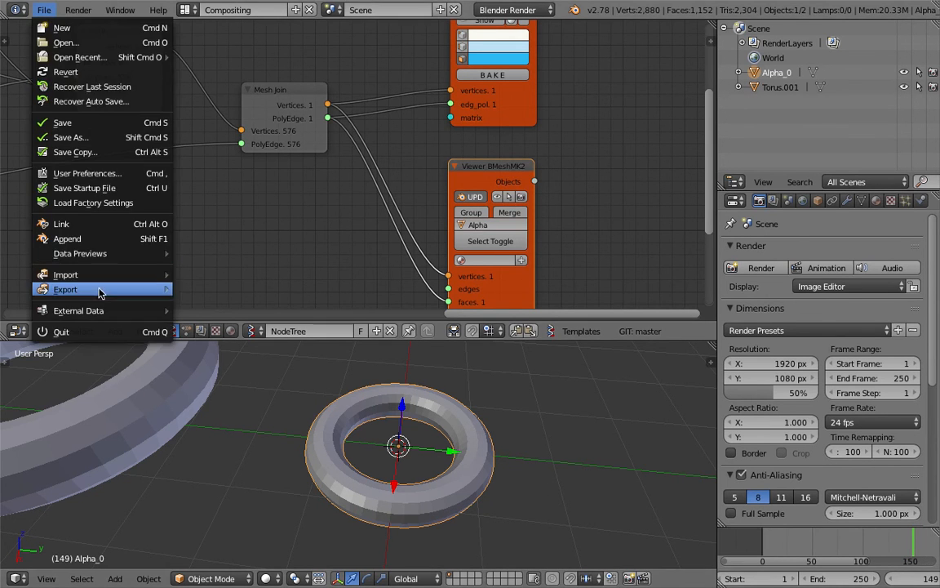
{"action": "mouse_move", "coordinate": [99, 292]}
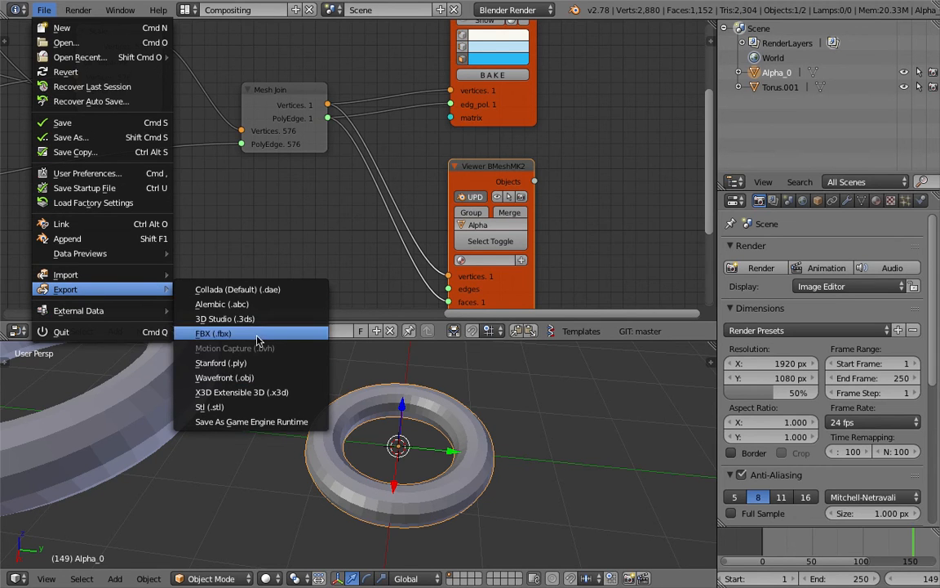
{"action": "left_click", "coordinate": [245, 307]}
{"action": "left_click", "coordinate": [91, 449]}
{"action": "type", "text": "150"}
{"action": "key", "text": "Return"}
Limit the export to selected objects only and export it as scaling_every_face_003.abc.
{"action": "scroll", "coordinate": [82, 401], "scroll_direction": "down", "scroll_amount": 3}
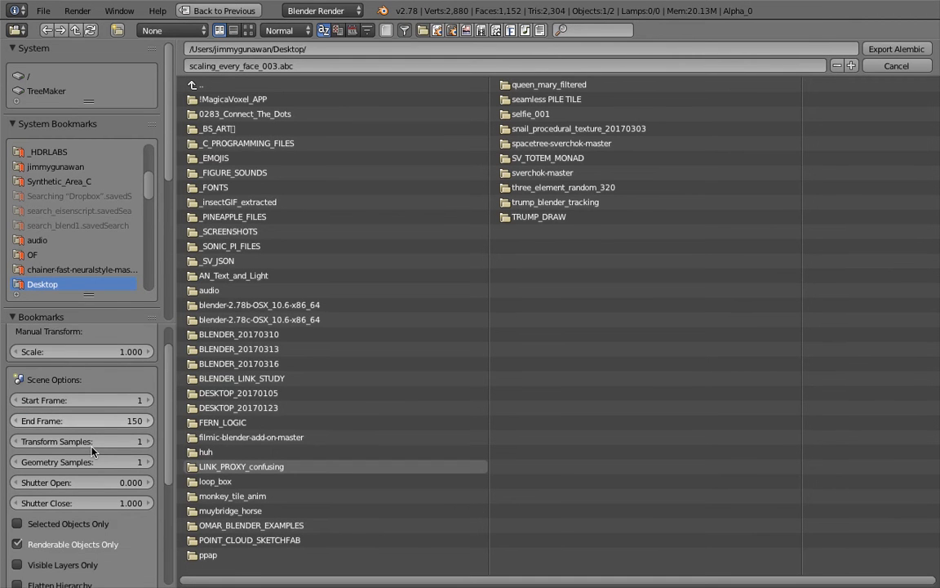
{"action": "left_click", "coordinate": [49, 465]}
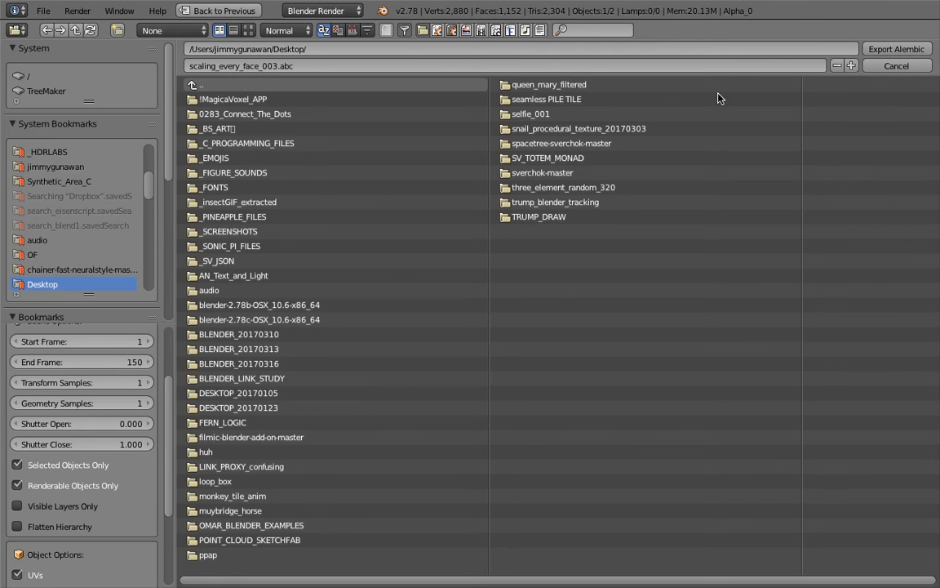
{"action": "left_click", "coordinate": [890, 50]}
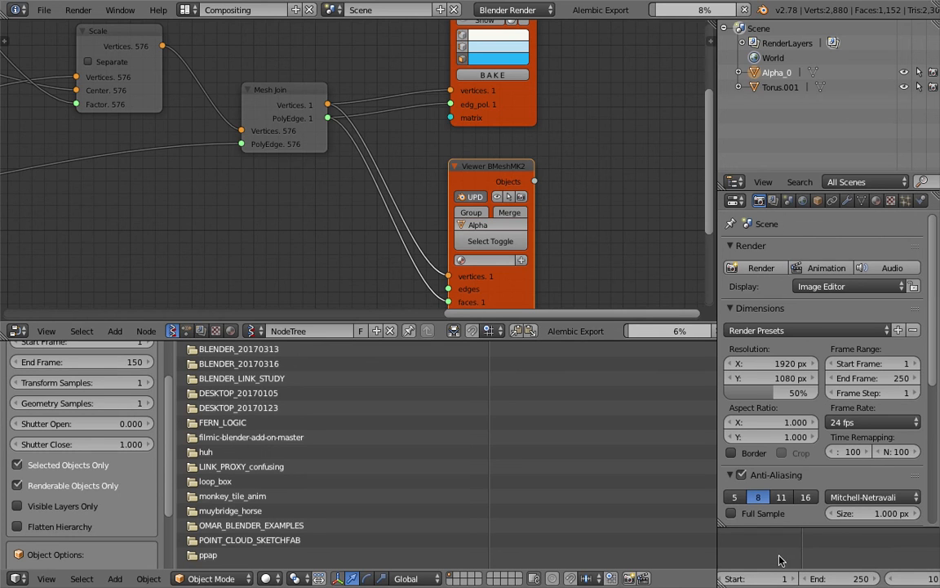
{"action": "scroll", "coordinate": [853, 579], "scroll_direction": "right", "scroll_amount": 3}
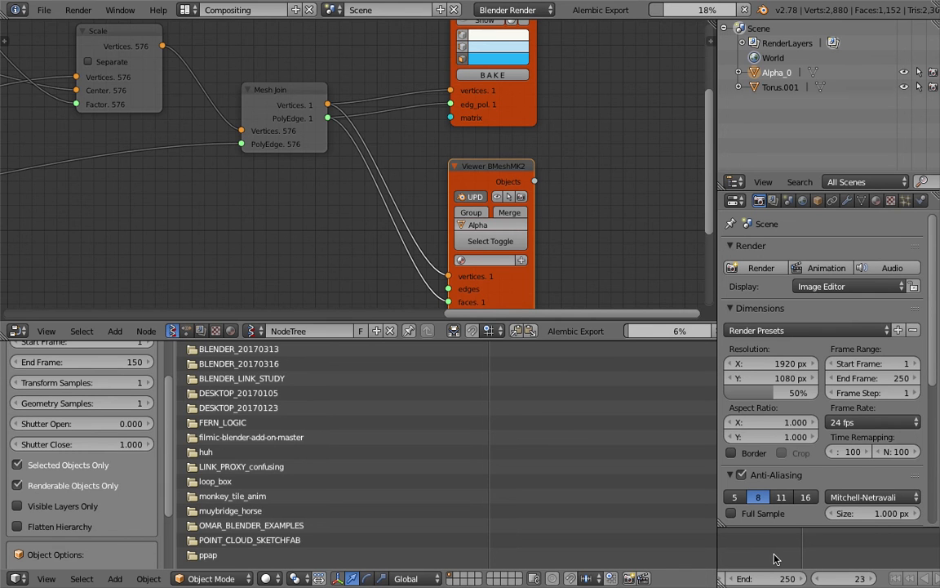
Tidy the end of the node tree by moving both viewer nodes and Mesh Join slightly closer together.
{"action": "middle_click_drag", "start_coordinate": [217, 195], "coordinate": [394, 230]}
{"action": "scroll", "coordinate": [301, 240], "scroll_direction": "down", "scroll_amount": 3}
{"action": "scroll", "coordinate": [394, 230], "scroll_direction": "down", "scroll_amount": 1}
{"action": "middle_click_drag", "start_coordinate": [575, 177], "coordinate": [543, 180]}
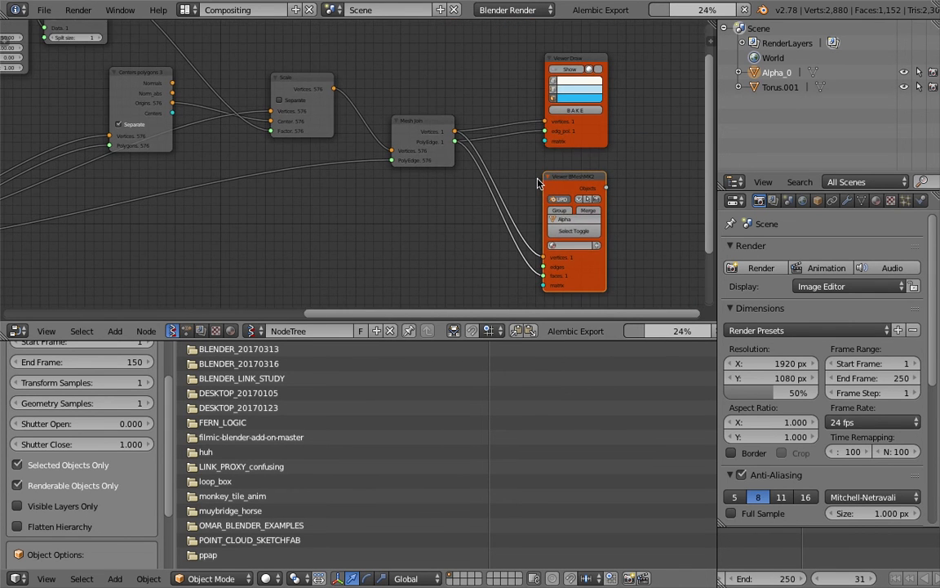
{"action": "left_click_drag", "start_coordinate": [537, 179], "coordinate": [533, 177]}
{"action": "left_click_drag", "start_coordinate": [560, 61], "coordinate": [517, 56]}
{"action": "left_click_drag", "start_coordinate": [417, 123], "coordinate": [398, 117]}
Nudge the Polygon Boom node and shift the Centers polygons node closer to it.
{"action": "middle_click_drag", "start_coordinate": [433, 155], "coordinate": [717, 191]}
{"action": "scroll", "coordinate": [380, 174], "scroll_direction": "down", "scroll_amount": 3}
{"action": "middle_click_drag", "start_coordinate": [294, 185], "coordinate": [463, 161]}
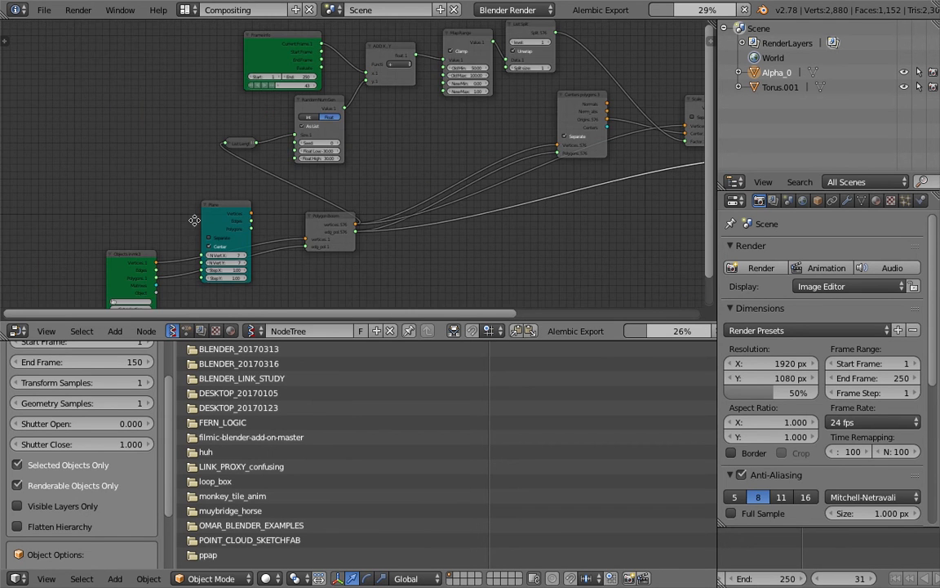
{"action": "scroll", "coordinate": [204, 186], "scroll_direction": "up", "scroll_amount": 1}
{"action": "left_click_drag", "start_coordinate": [368, 213], "coordinate": [360, 210]}
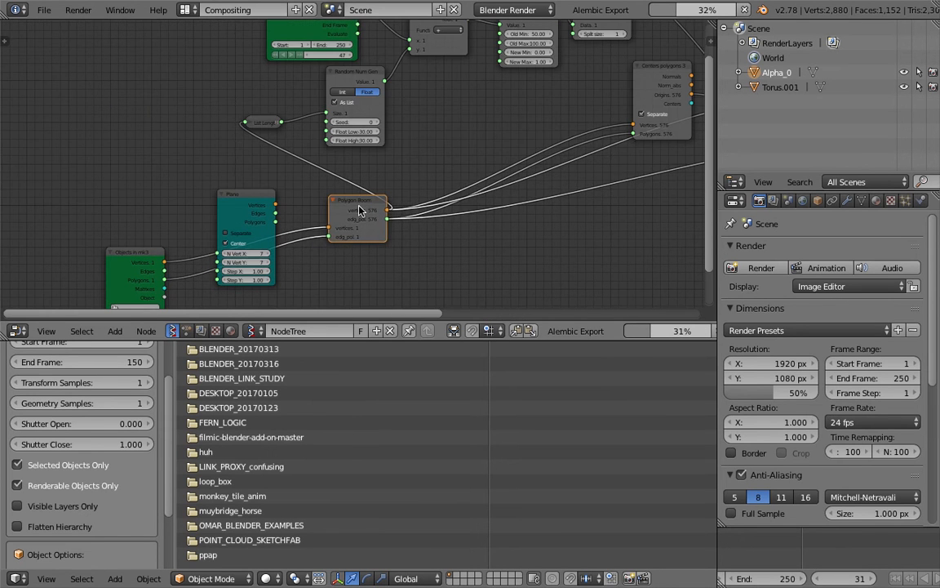
{"action": "scroll", "coordinate": [359, 210], "scroll_direction": "up", "scroll_amount": 1}
{"action": "middle_click_drag", "start_coordinate": [495, 168], "coordinate": [342, 193]}
{"action": "left_click_drag", "start_coordinate": [539, 84], "coordinate": [444, 97]}
Move the Frame info node slightly up and away from the ADD X, Y node.
{"action": "middle_click_drag", "start_coordinate": [426, 102], "coordinate": [271, 185]}
{"action": "middle_click_drag", "start_coordinate": [84, 151], "coordinate": [132, 161]}
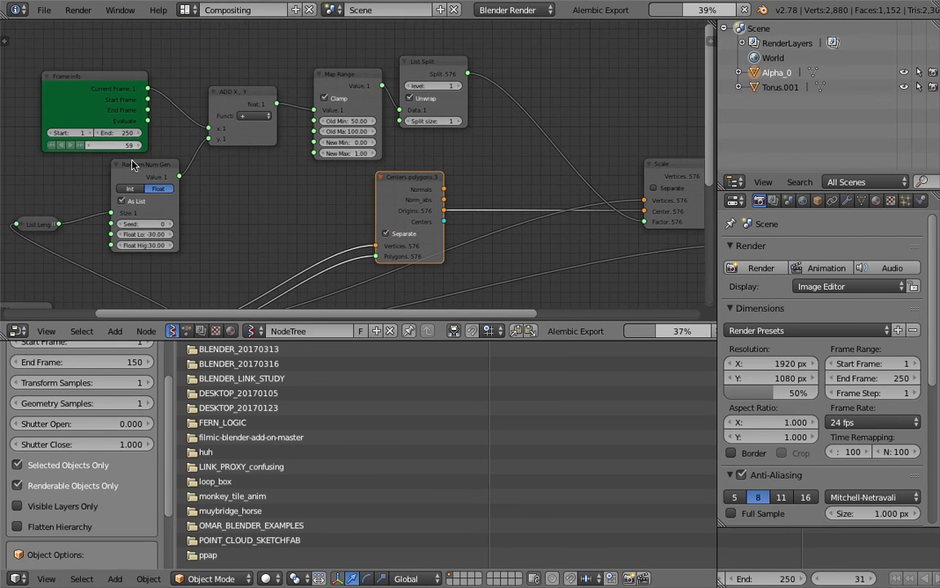
{"action": "scroll", "coordinate": [123, 106], "scroll_direction": "up", "scroll_amount": 1}
{"action": "middle_click_drag", "start_coordinate": [187, 107], "coordinate": [292, 148]}
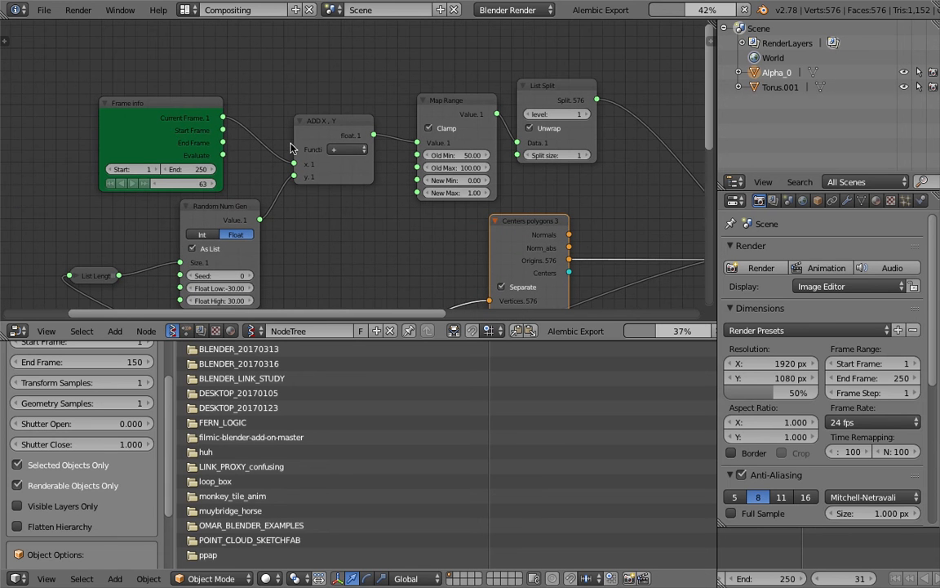
{"action": "left_click_drag", "start_coordinate": [147, 102], "coordinate": [142, 85]}
{"action": "scroll", "coordinate": [122, 88], "scroll_direction": "up", "scroll_amount": 1}
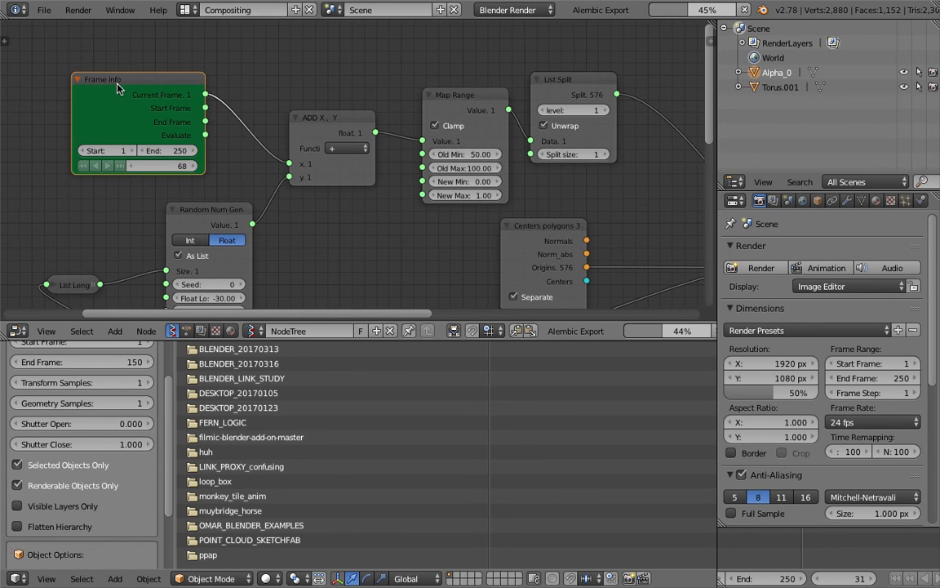
{"action": "middle_click_drag", "start_coordinate": [130, 96], "coordinate": [173, 97]}
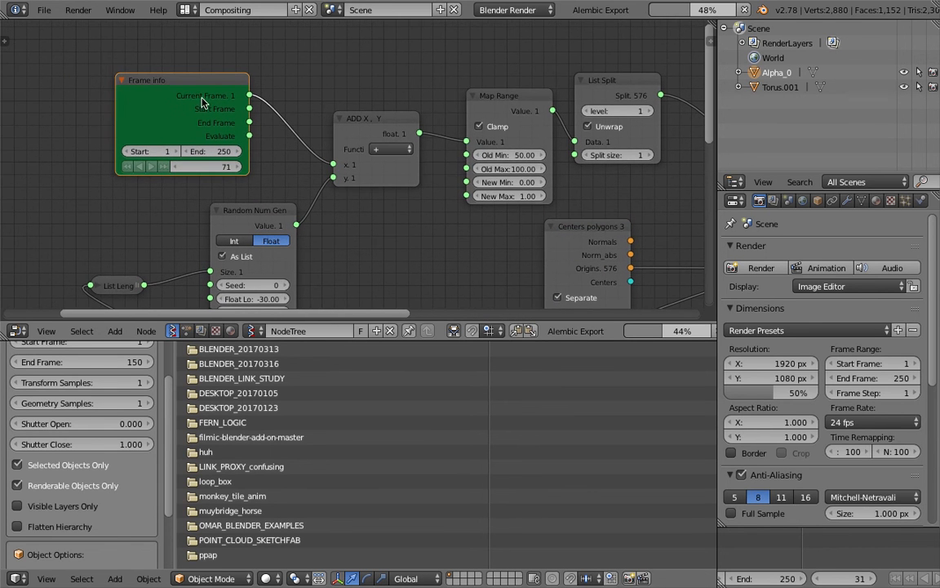
{"action": "left_click_drag", "start_coordinate": [214, 90], "coordinate": [193, 84]}
Nudge the Map Range node and follow the chain through Scale and Mesh Join to the viewer nodes.
{"action": "middle_click_drag", "start_coordinate": [387, 188], "coordinate": [298, 141]}
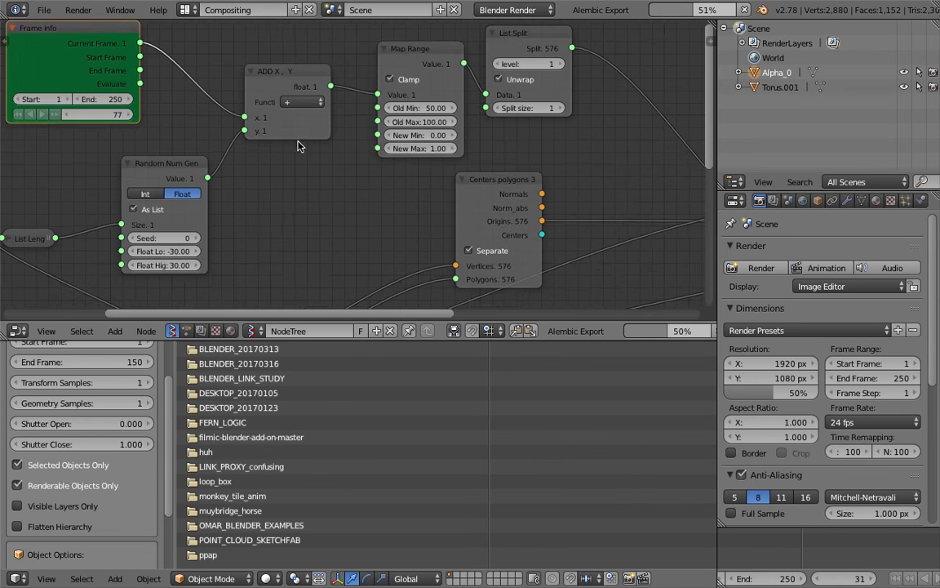
{"action": "scroll", "coordinate": [322, 164], "scroll_direction": "down", "scroll_amount": 1}
{"action": "middle_click_drag", "start_coordinate": [393, 185], "coordinate": [307, 199]}
{"action": "left_click_drag", "start_coordinate": [329, 71], "coordinate": [321, 63]}
{"action": "middle_click_drag", "start_coordinate": [397, 129], "coordinate": [193, 103]}
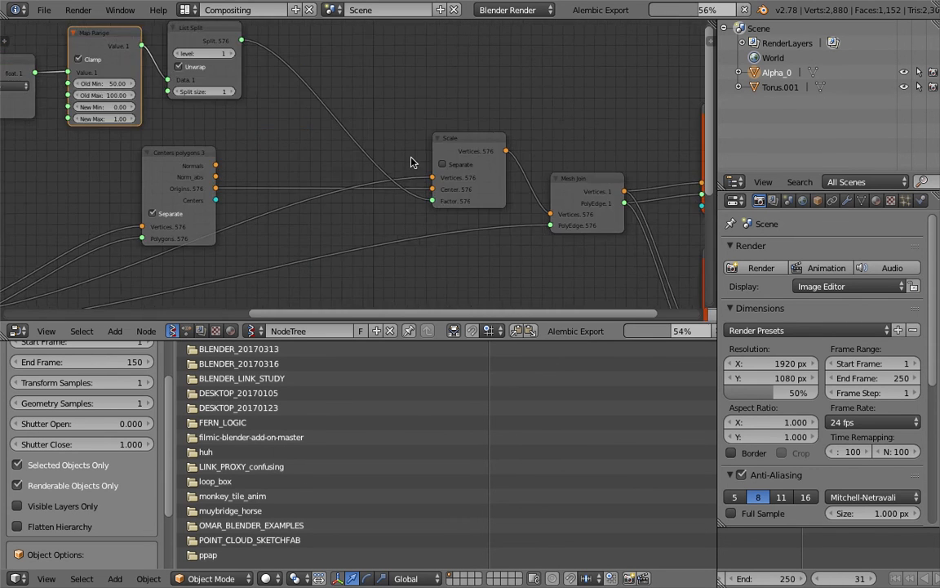
{"action": "middle_click_drag", "start_coordinate": [413, 161], "coordinate": [386, 156]}
{"action": "middle_click_drag", "start_coordinate": [438, 139], "coordinate": [399, 109]}
{"action": "middle_click_drag", "start_coordinate": [489, 143], "coordinate": [408, 115]}
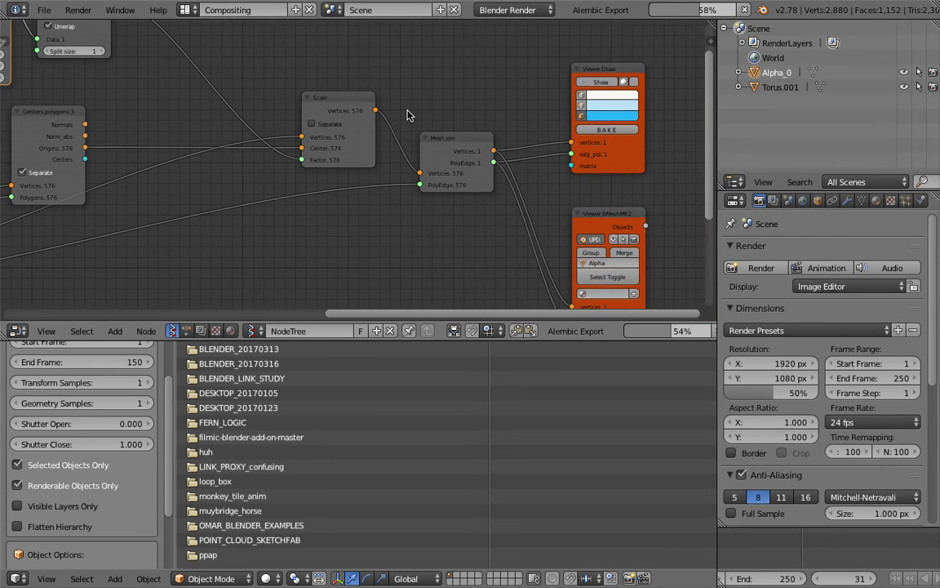
Nudge the Scale node slightly up and away from the Mesh Join node.
{"action": "scroll", "coordinate": [334, 122], "scroll_direction": "up", "scroll_amount": 1}
{"action": "middle_click_drag", "start_coordinate": [347, 124], "coordinate": [432, 149]}
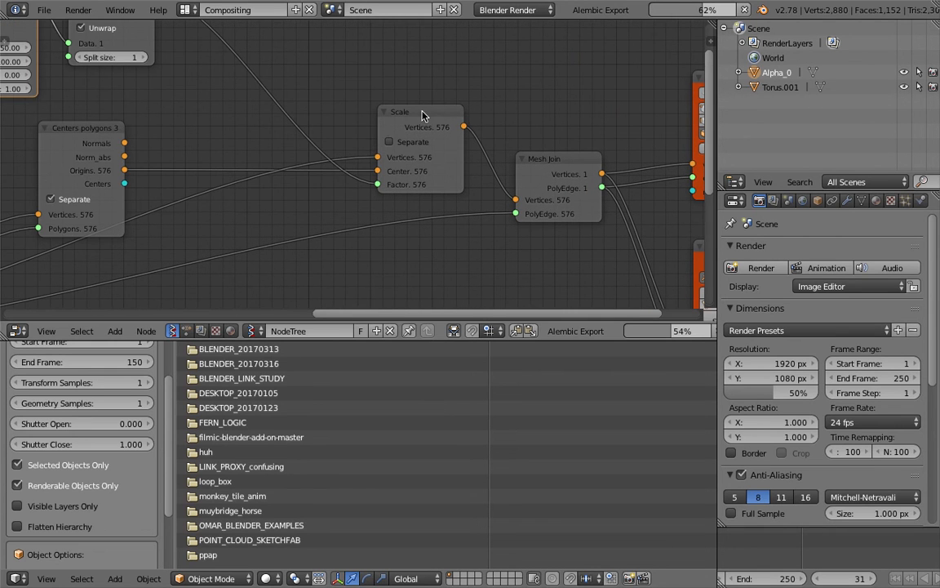
{"action": "left_click_drag", "start_coordinate": [422, 115], "coordinate": [414, 105]}
{"action": "middle_click_drag", "start_coordinate": [453, 156], "coordinate": [474, 170]}
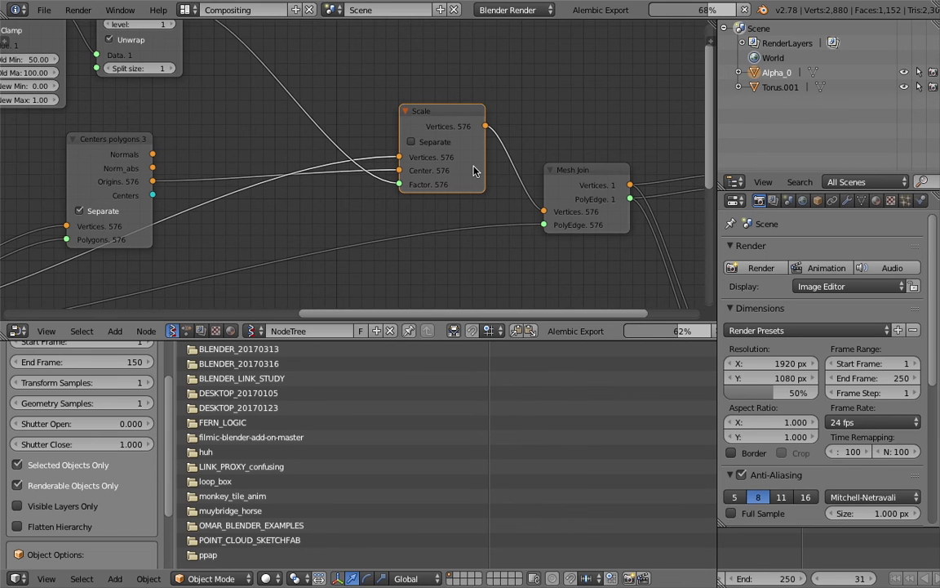
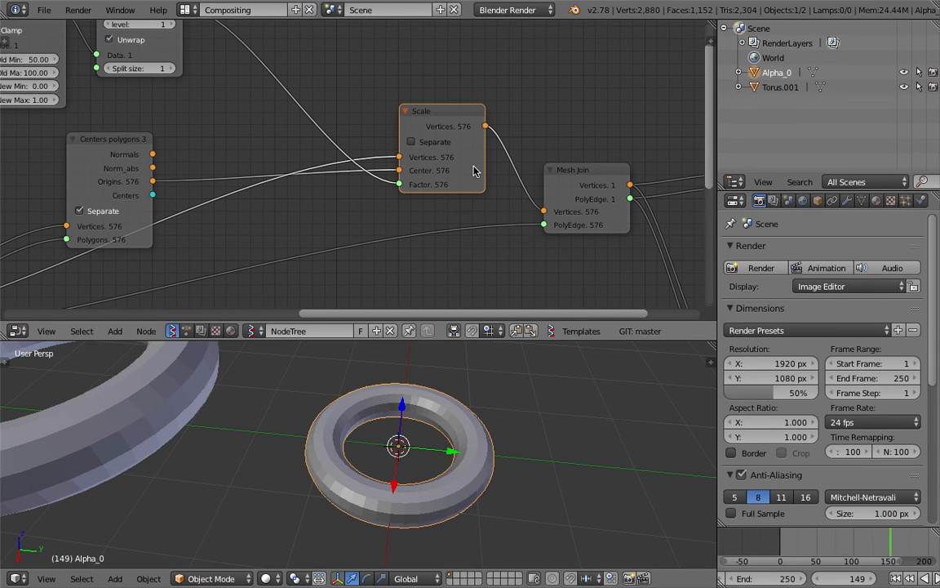
Examine the exported Alpha_0 torus from several angles and trace the node chain back to the Frame info and Random Num Gen nodes.
{"action": "middle_click_drag", "start_coordinate": [471, 511], "coordinate": [441, 475]}
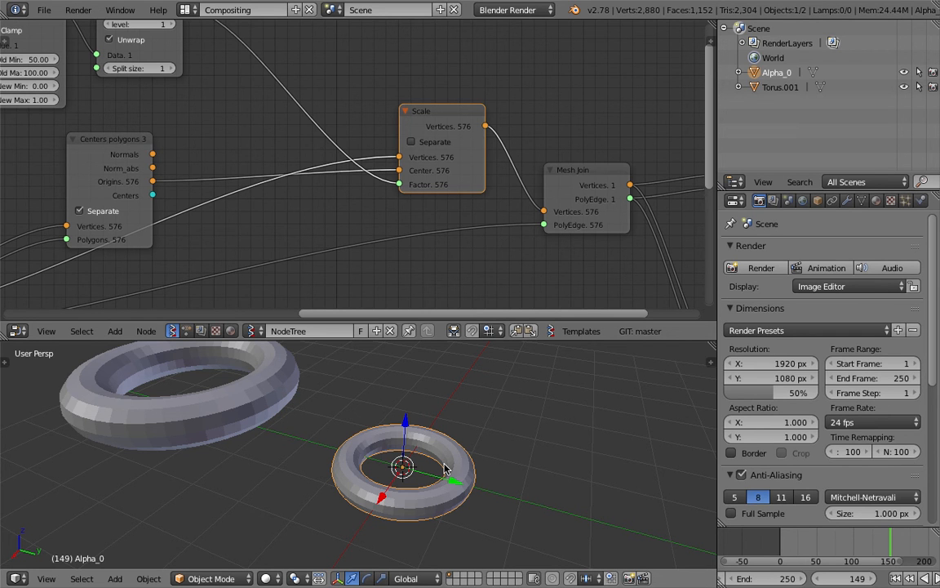
{"action": "middle_click_drag", "start_coordinate": [273, 481], "coordinate": [327, 365]}
{"action": "middle_click_drag", "start_coordinate": [294, 245], "coordinate": [452, 219]}
{"action": "scroll", "coordinate": [315, 204], "scroll_direction": "down", "scroll_amount": 3}
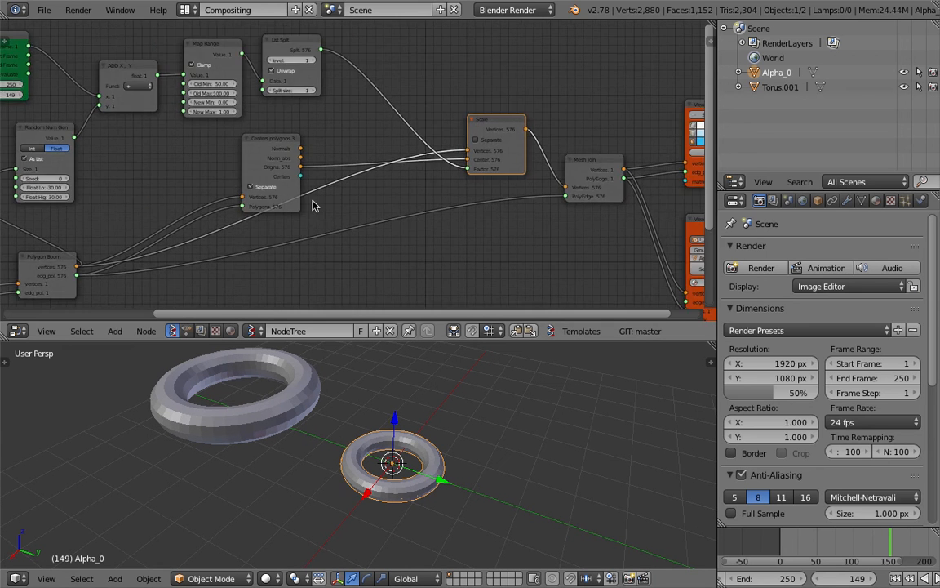
{"action": "middle_click_drag", "start_coordinate": [270, 161], "coordinate": [426, 202]}
{"action": "scroll", "coordinate": [383, 178], "scroll_direction": "up", "scroll_amount": 2}
{"action": "middle_click_drag", "start_coordinate": [383, 178], "coordinate": [417, 212]}
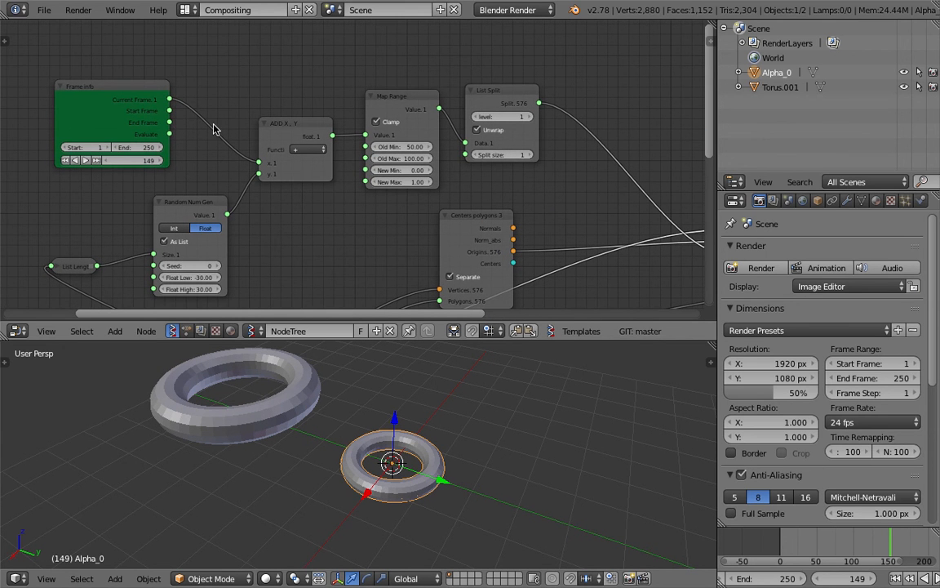
{"action": "middle_click_drag", "start_coordinate": [527, 393], "coordinate": [396, 423]}
{"action": "scroll", "coordinate": [470, 433], "scroll_direction": "up", "scroll_amount": 3}
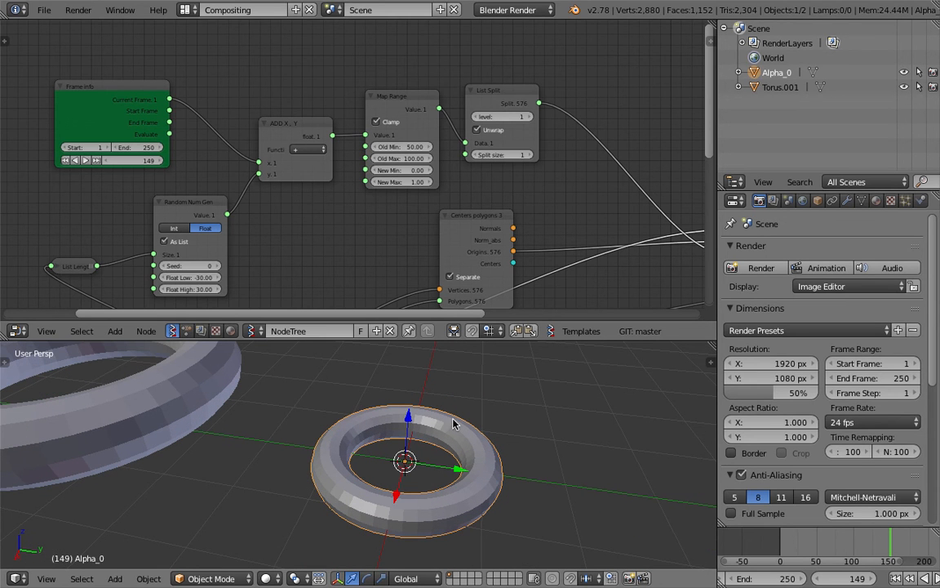
{"action": "middle_click_drag", "start_coordinate": [416, 411], "coordinate": [428, 400], "text": "shift"}
{"action": "middle_click_drag", "start_coordinate": [450, 458], "coordinate": [456, 457]}
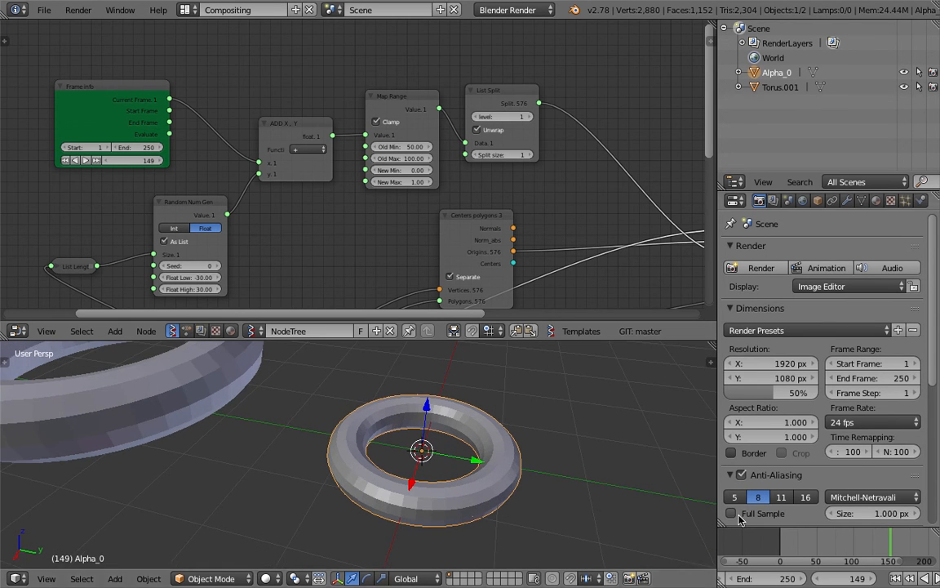
Switch to Finder and launch a fresh Blender session from the blender executable in the MacOS folder of blender.app.
{"action": "left_click", "coordinate": [44, 10]}
{"action": "left_click", "coordinate": [52, 29]}
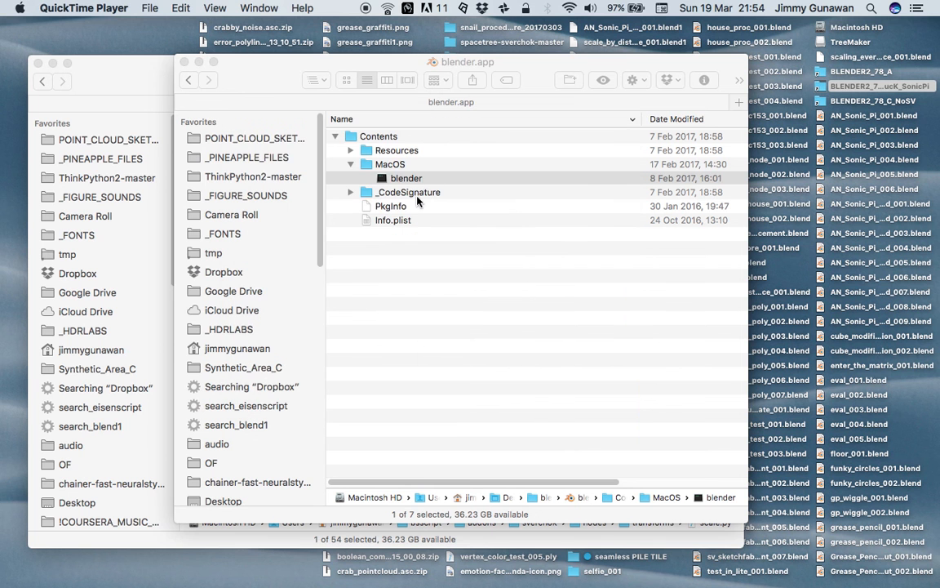
{"action": "left_click", "coordinate": [414, 180]}
{"action": "double_click", "coordinate": [414, 179]}
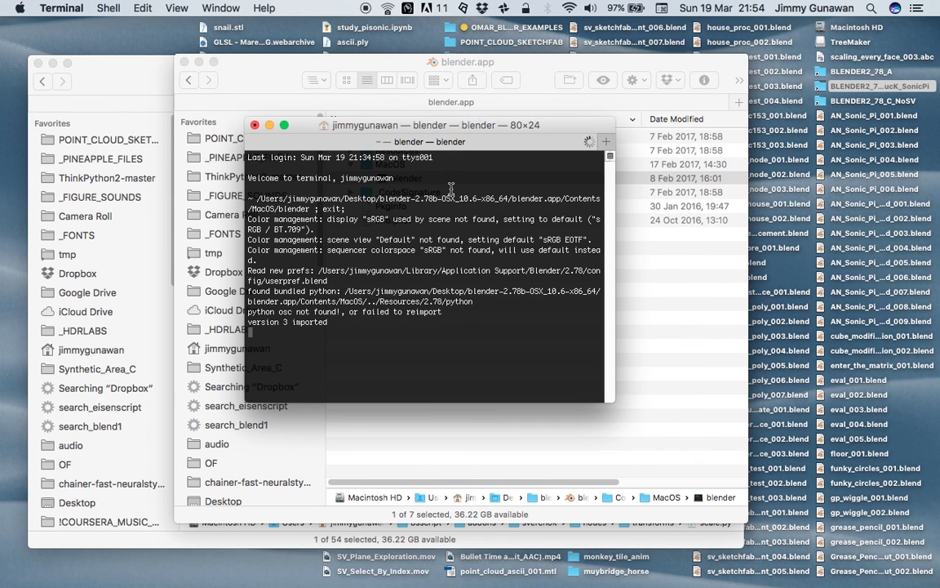
{"action": "left_click_drag", "start_coordinate": [418, 127], "coordinate": [448, 84]}
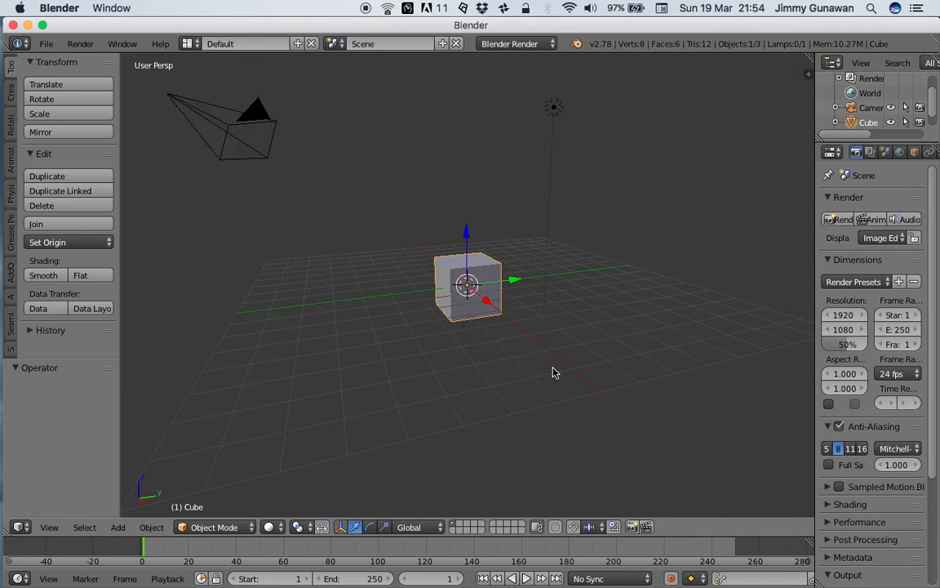
Delete all default objects from the new scene.
{"action": "key", "text": "a"}
{"action": "key", "text": "a"}
{"action": "key", "text": "x"}
{"action": "left_click", "coordinate": [523, 335]}
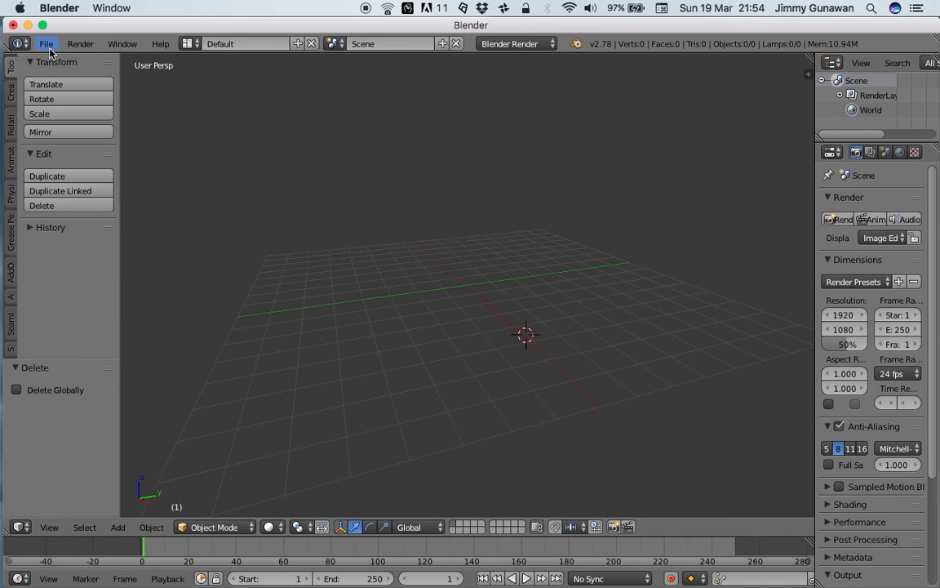
Import the Alembic file scaling_every_face_003.abc from the Desktop folder.
{"action": "left_click", "coordinate": [46, 43]}
{"action": "mouse_move", "coordinate": [128, 307]}
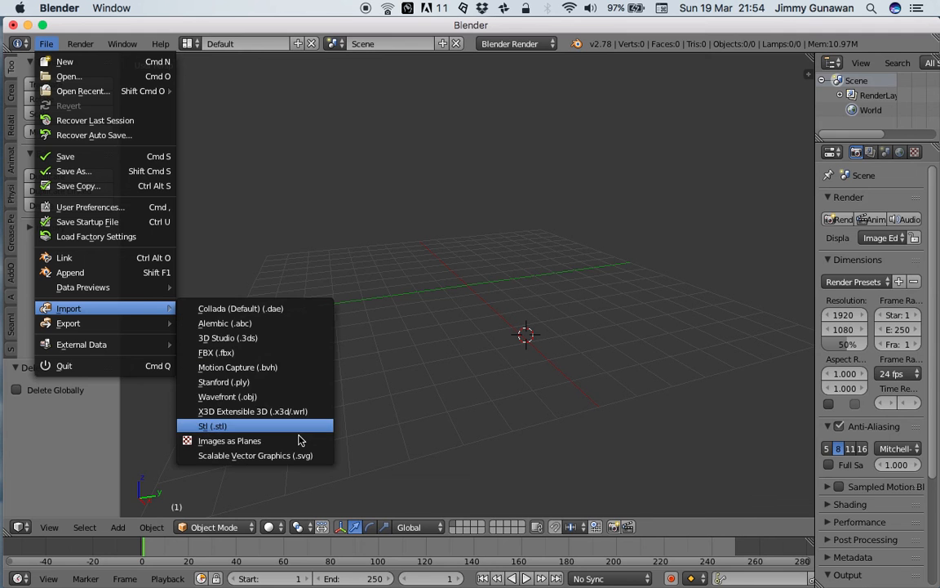
{"action": "left_click", "coordinate": [304, 323]}
{"action": "scroll", "coordinate": [41, 304], "scroll_direction": "down", "scroll_amount": 2}
{"action": "scroll", "coordinate": [62, 268], "scroll_direction": "down", "scroll_amount": 3}
{"action": "left_click", "coordinate": [62, 286]}
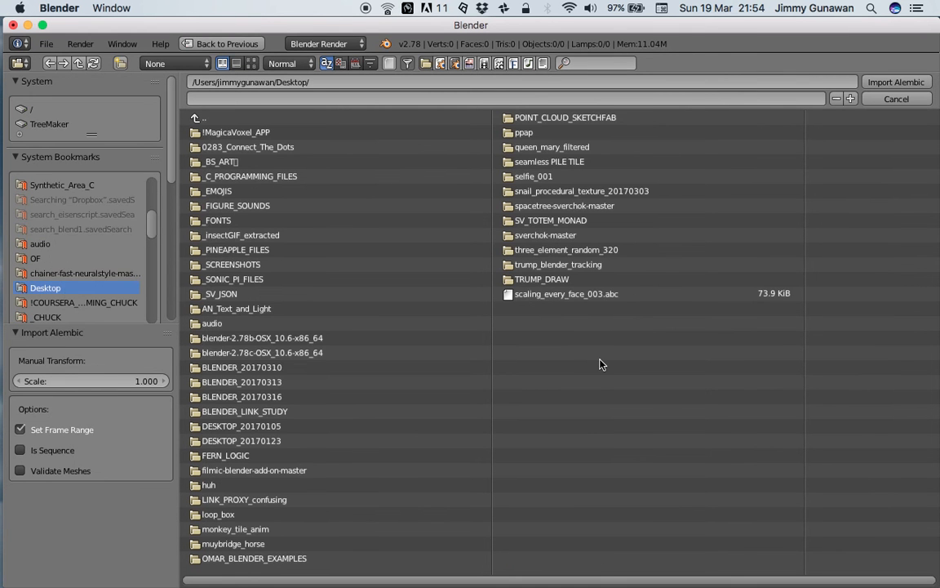
{"action": "double_click", "coordinate": [579, 295]}
Play back the imported Alembic object to check its animation, then stop playback.
{"action": "scroll", "coordinate": [533, 350], "scroll_direction": "down", "scroll_amount": 3}
{"action": "key", "text": "a"}
{"action": "key", "text": "a"}
{"action": "key", "text": "a"}
{"action": "scroll", "coordinate": [538, 324], "scroll_direction": "up", "scroll_amount": 5}
{"action": "key", "text": "alt+a"}
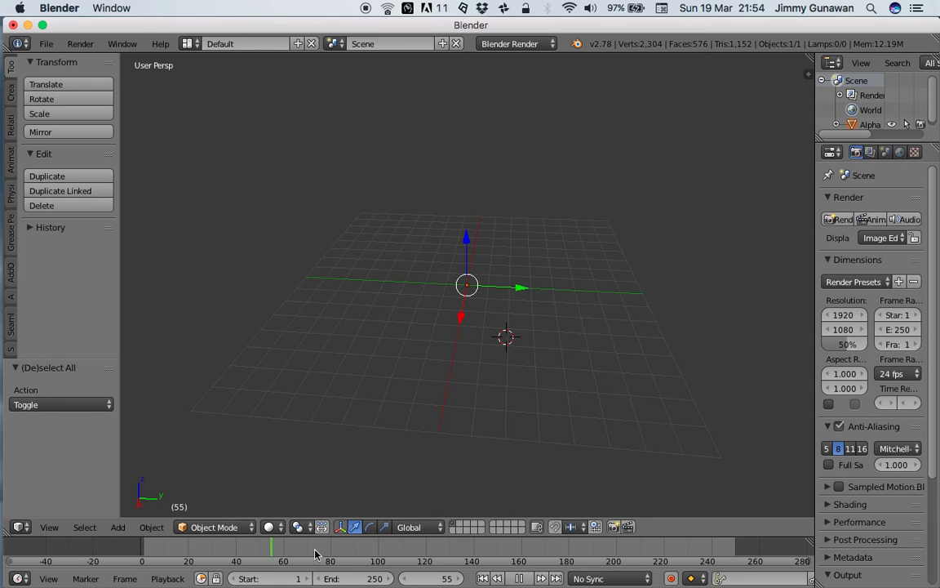
{"action": "key", "text": "Escape"}
Reopen the recent file scaling_every_face_003.blend and scrub the timeline back to about frame 45.
{"action": "left_click", "coordinate": [47, 44]}
{"action": "mouse_move", "coordinate": [105, 98]}
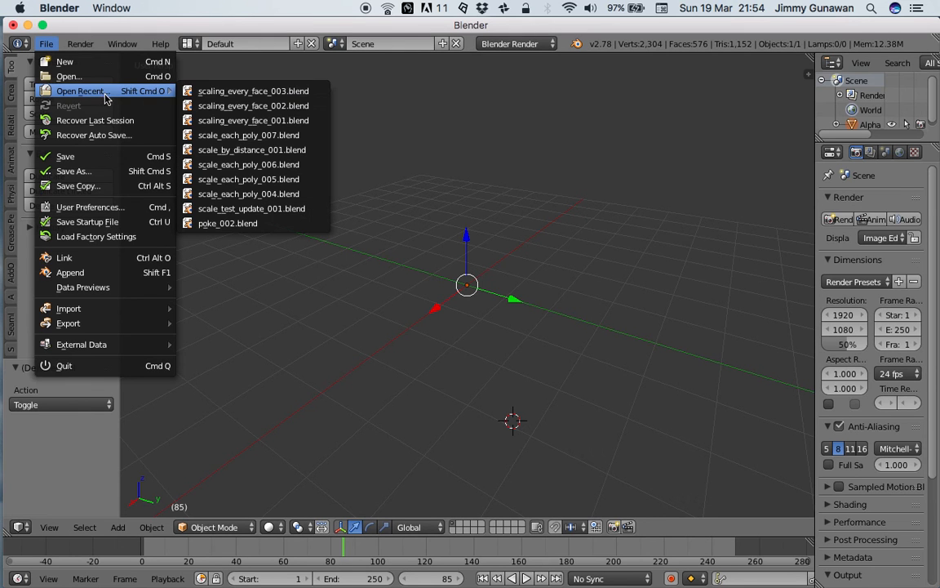
{"action": "left_click", "coordinate": [202, 88]}
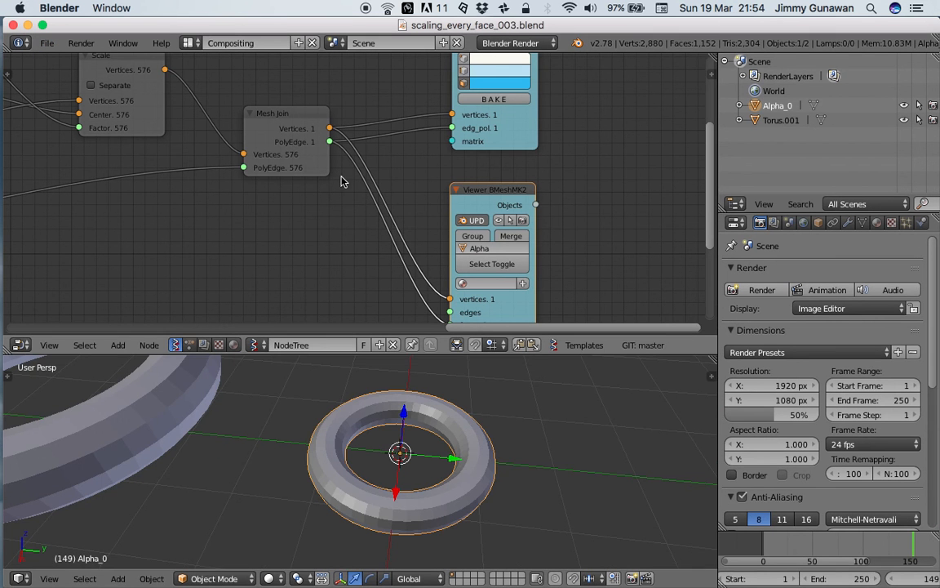
{"action": "left_click", "coordinate": [835, 545]}
{"action": "mouse_move", "coordinate": [818, 545]}
{"action": "left_mouse_down"}
{"action": "mouse_move", "coordinate": [784, 544]}
{"action": "mouse_move", "coordinate": [803, 545]}
{"action": "left_mouse_up"}
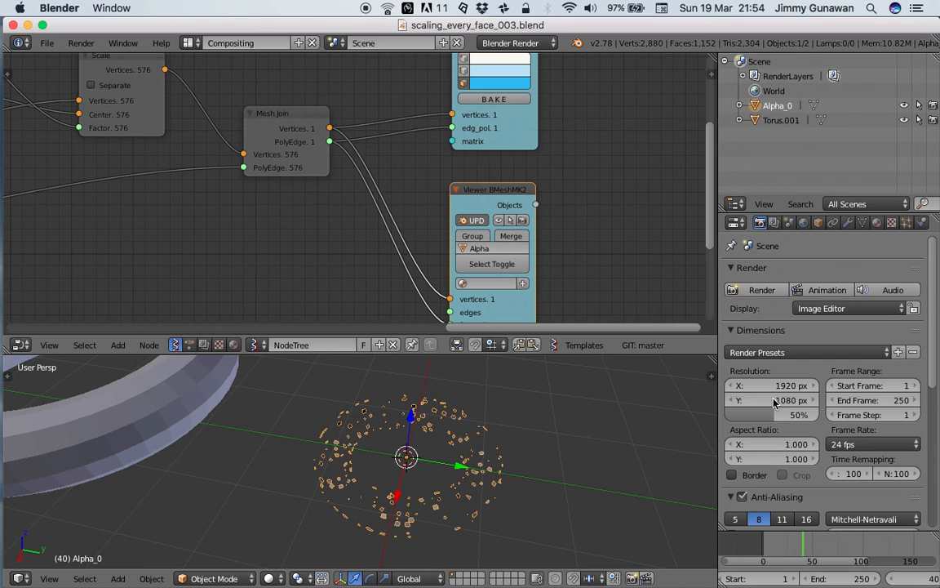
Add a Displace modifier to Alpha_0 and set its strength to 0.
{"action": "left_click", "coordinate": [848, 222]}
{"action": "left_click", "coordinate": [826, 272]}
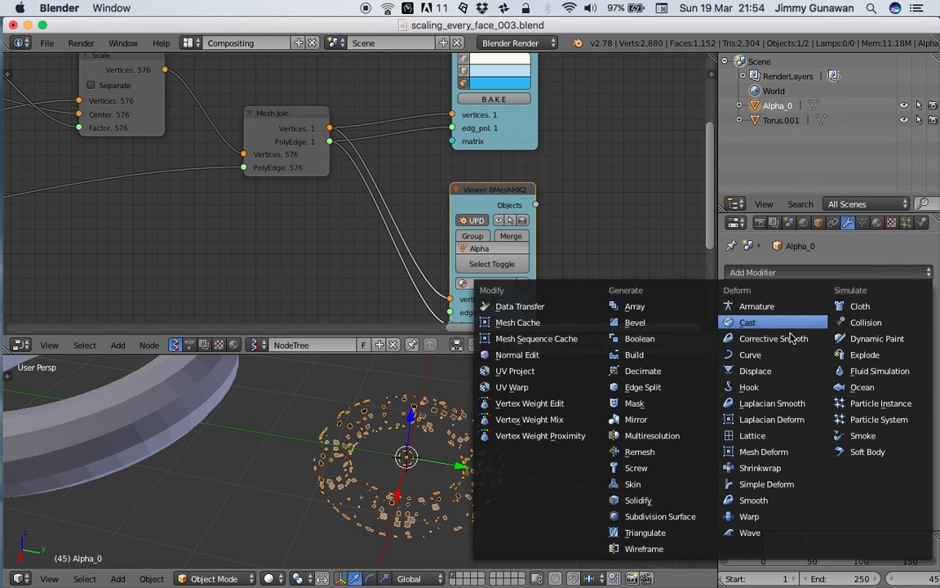
{"action": "left_click", "coordinate": [772, 371]}
{"action": "left_click", "coordinate": [883, 438]}
{"action": "type", "text": "0"}
{"action": "key", "text": "Return"}
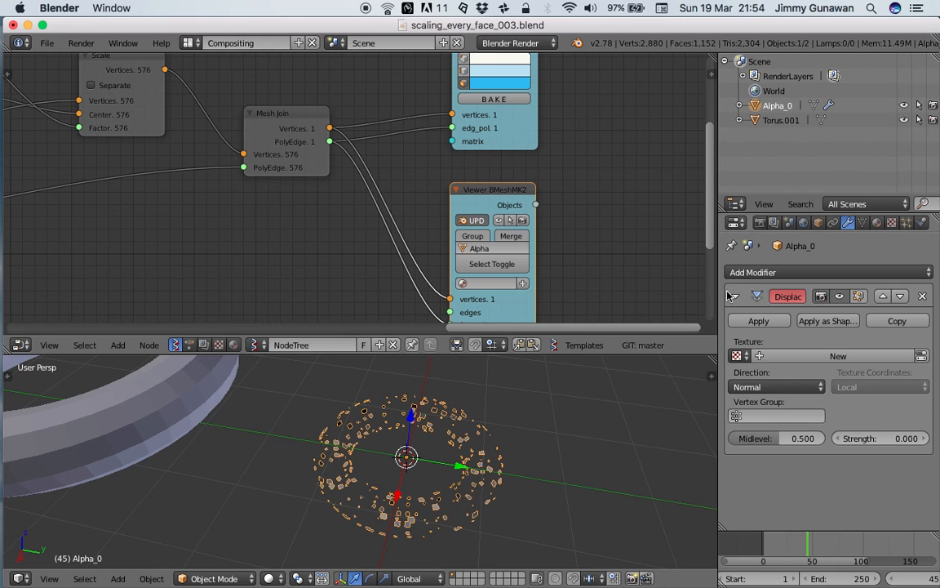
{"action": "left_click_drag", "start_coordinate": [715, 281], "coordinate": [658, 280]}
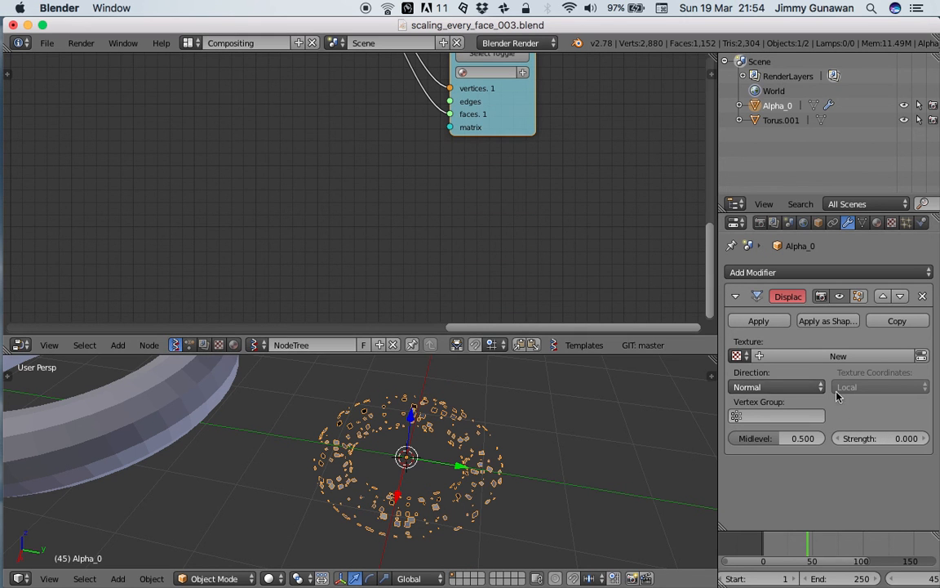
{"action": "middle_click_drag", "start_coordinate": [520, 449], "coordinate": [533, 444]}
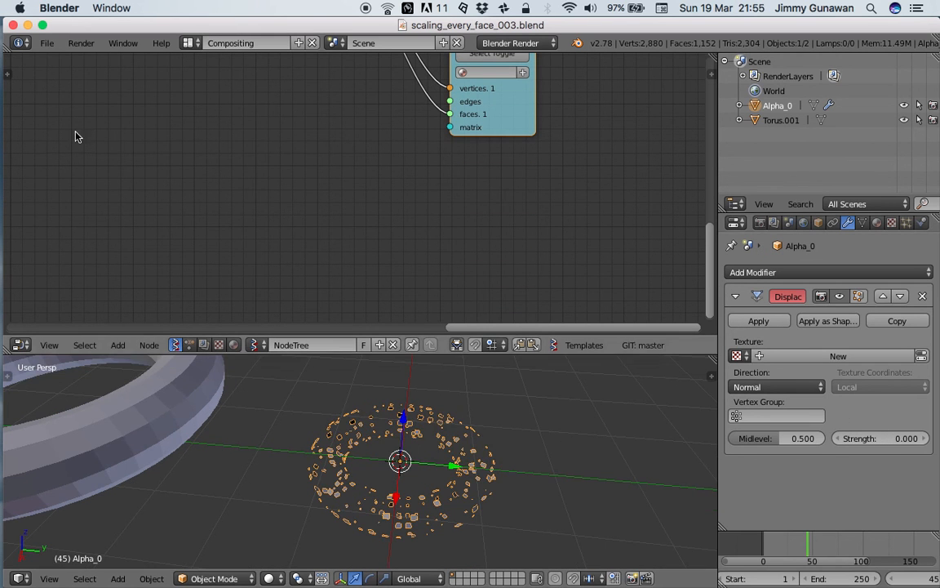
Export only the selected object as Alembic to scaling_every_face_003.abc with end frame 150.
{"action": "left_click", "coordinate": [47, 42]}
{"action": "mouse_move", "coordinate": [130, 322]}
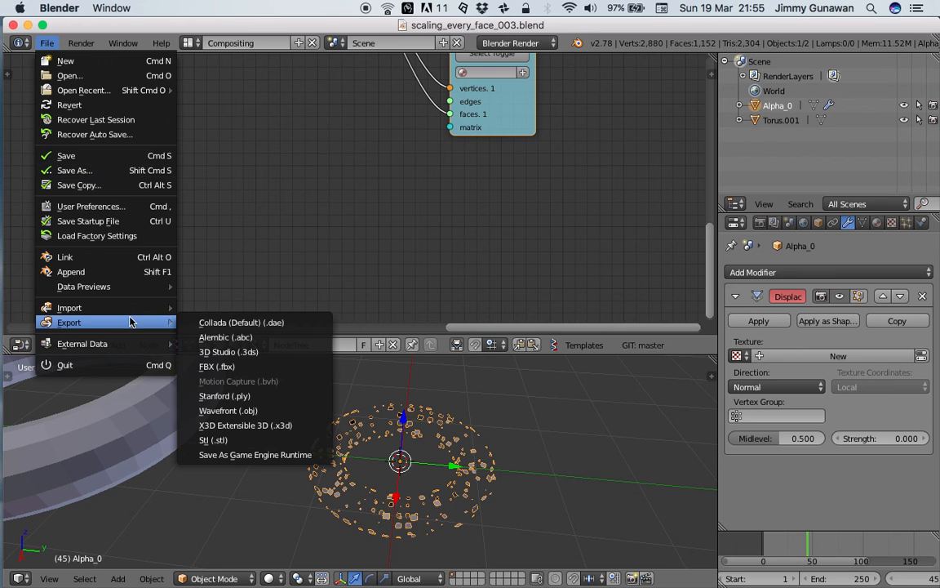
{"action": "left_click", "coordinate": [226, 336]}
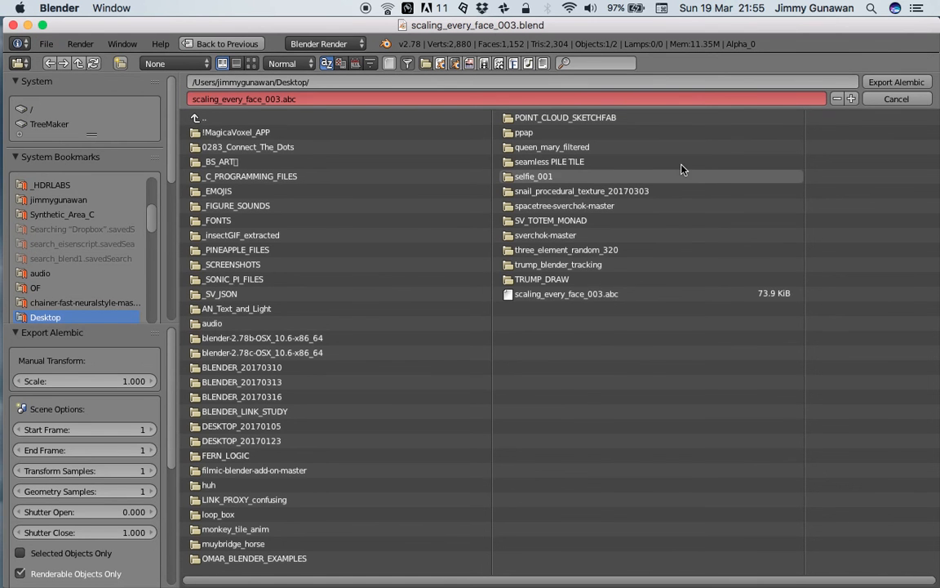
{"action": "left_click", "coordinate": [64, 451]}
{"action": "type", "text": "150"}
{"action": "key", "text": "Return"}
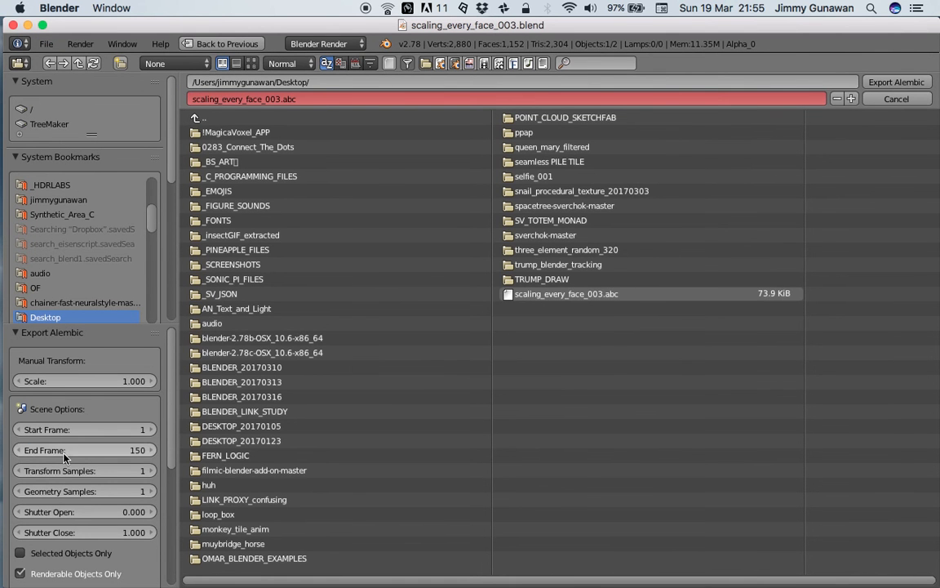
{"action": "scroll", "coordinate": [57, 424], "scroll_direction": "down", "scroll_amount": 1}
{"action": "left_click", "coordinate": [72, 524]}
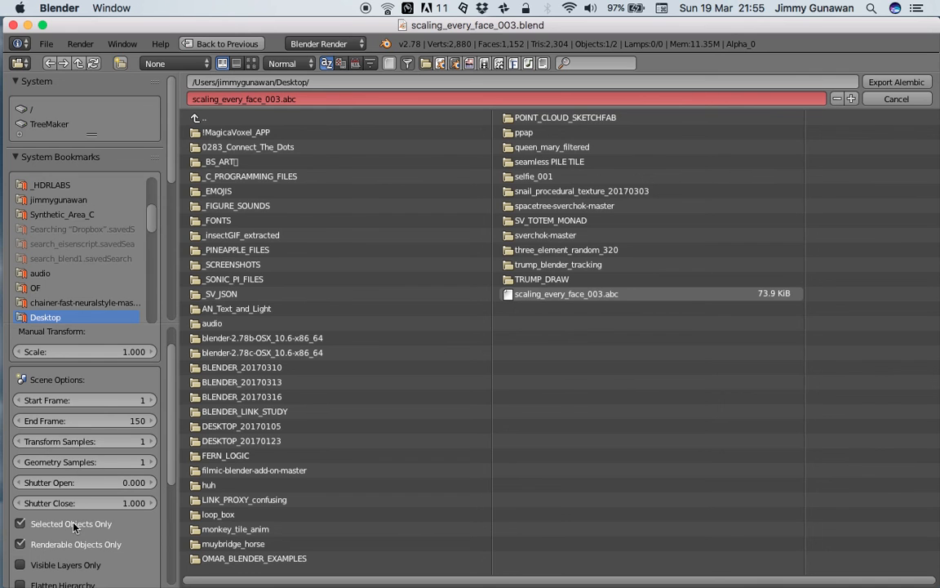
{"action": "left_click", "coordinate": [890, 83]}
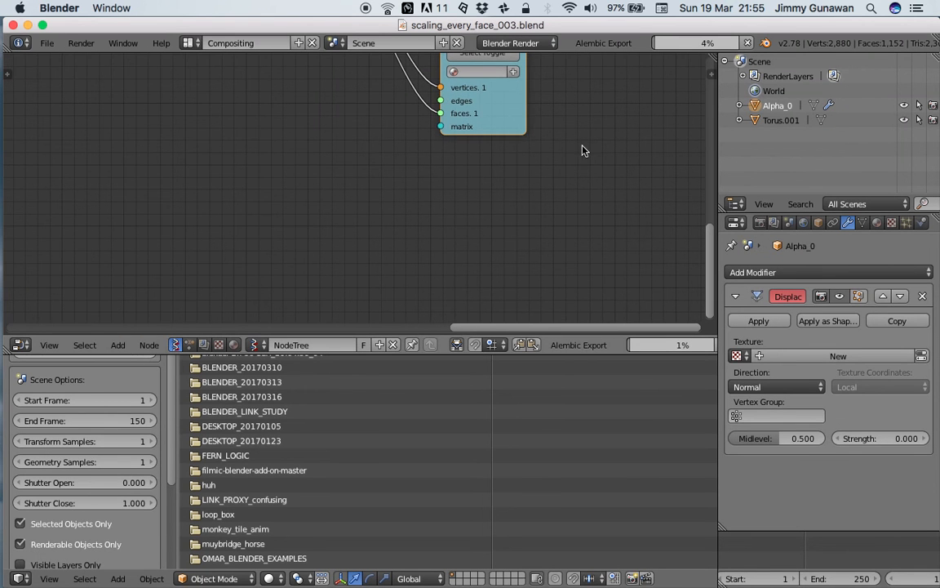
Nudge the Frame info node slightly and move the Random Num Gen node up beneath it.
{"action": "middle_click_drag", "start_coordinate": [357, 165], "coordinate": [430, 240]}
{"action": "scroll", "coordinate": [364, 202], "scroll_direction": "down", "scroll_amount": 2}
{"action": "scroll", "coordinate": [367, 159], "scroll_direction": "down", "scroll_amount": 3}
{"action": "middle_click_drag", "start_coordinate": [336, 147], "coordinate": [630, 209]}
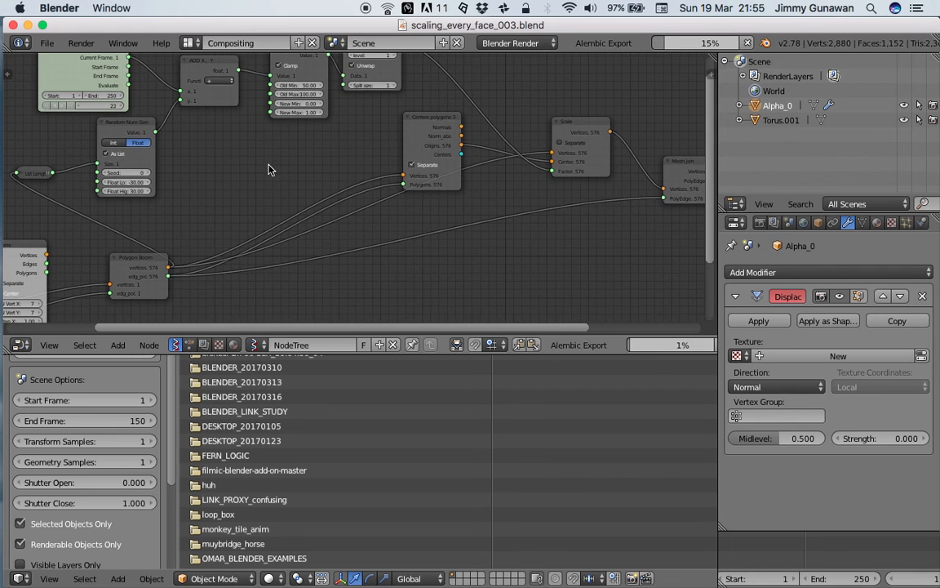
{"action": "middle_click_drag", "start_coordinate": [269, 168], "coordinate": [529, 242]}
{"action": "scroll", "coordinate": [419, 183], "scroll_direction": "up", "scroll_amount": 2}
{"action": "left_click_drag", "start_coordinate": [312, 99], "coordinate": [326, 85]}
{"action": "middle_click_drag", "start_coordinate": [364, 180], "coordinate": [320, 164]}
{"action": "left_click", "coordinate": [353, 174]}
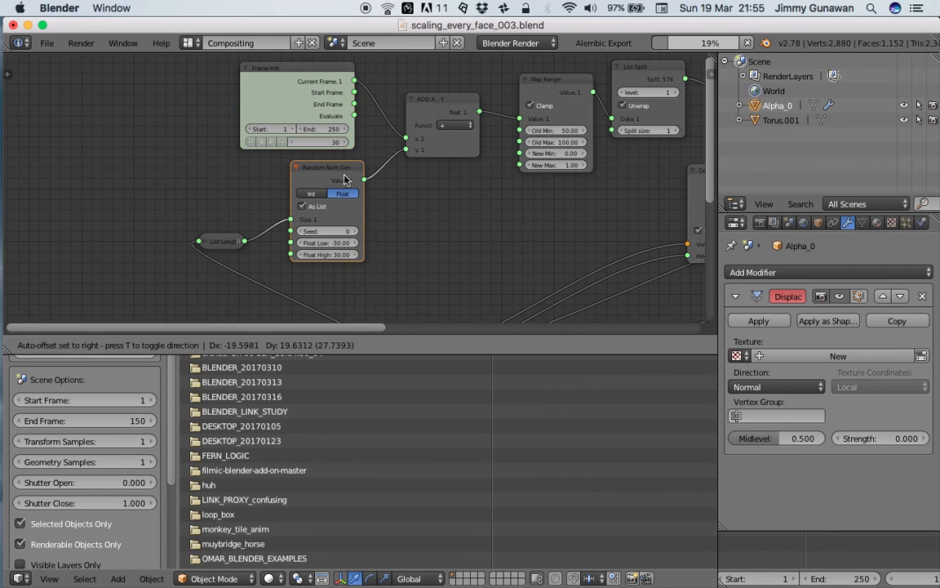
Widen the Random Num Gen node slightly so its value fields have more room.
{"action": "scroll", "coordinate": [383, 231], "scroll_direction": "up", "scroll_amount": 2}
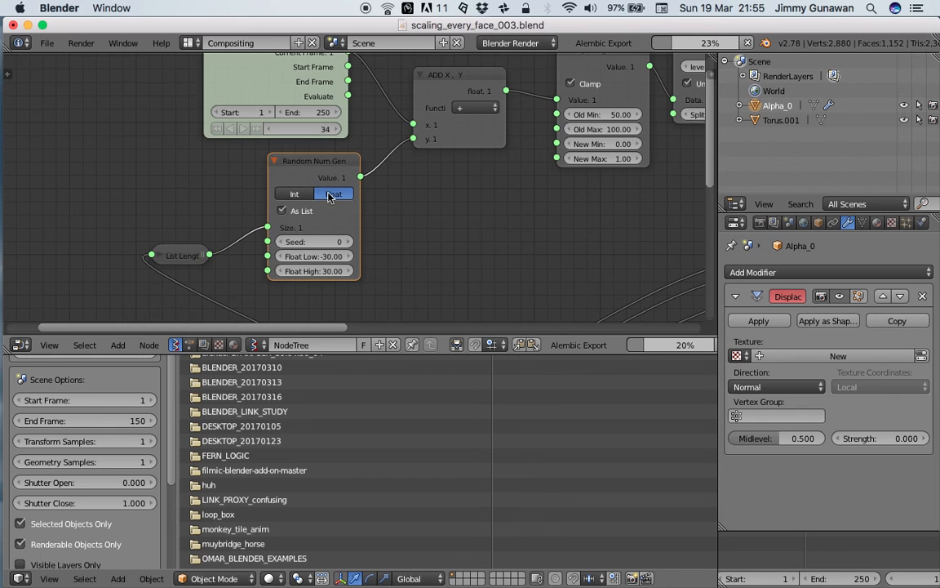
{"action": "scroll", "coordinate": [298, 184], "scroll_direction": "up", "scroll_amount": 1}
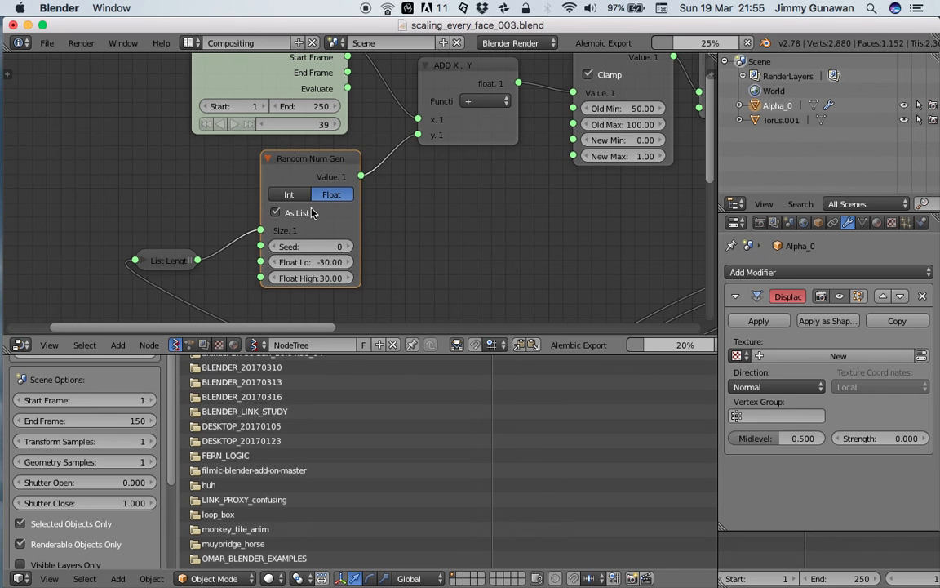
{"action": "left_click_drag", "start_coordinate": [359, 196], "coordinate": [381, 196]}
{"action": "scroll", "coordinate": [308, 229], "scroll_direction": "down", "scroll_amount": 2}
{"action": "middle_click_drag", "start_coordinate": [383, 219], "coordinate": [356, 222]}
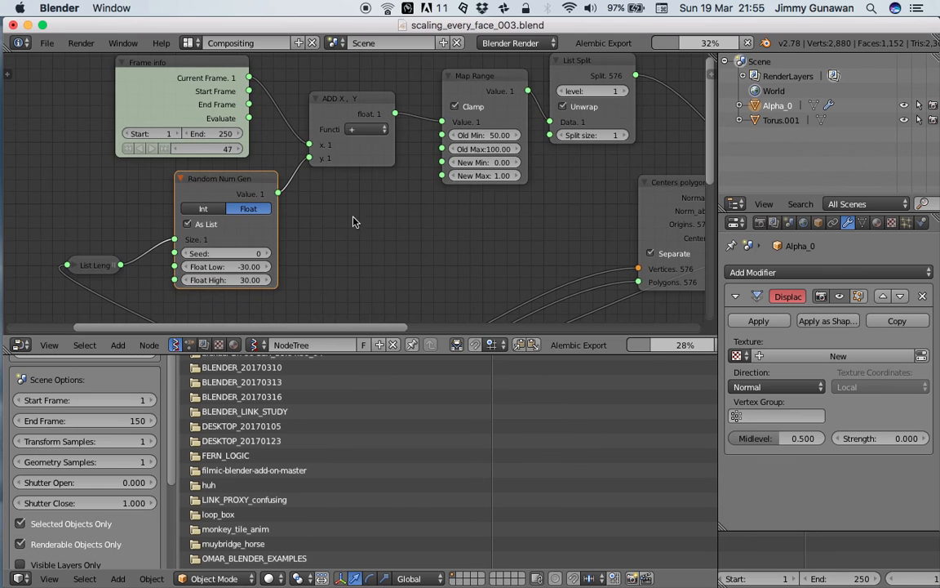
Nudge the Frame info node up and shift the ADD X, Y node slightly at the start of the chain.
{"action": "middle_click_drag", "start_coordinate": [451, 155], "coordinate": [319, 251]}
{"action": "scroll", "coordinate": [343, 198], "scroll_direction": "up", "scroll_amount": 3}
{"action": "scroll", "coordinate": [332, 107], "scroll_direction": "down", "scroll_amount": 1}
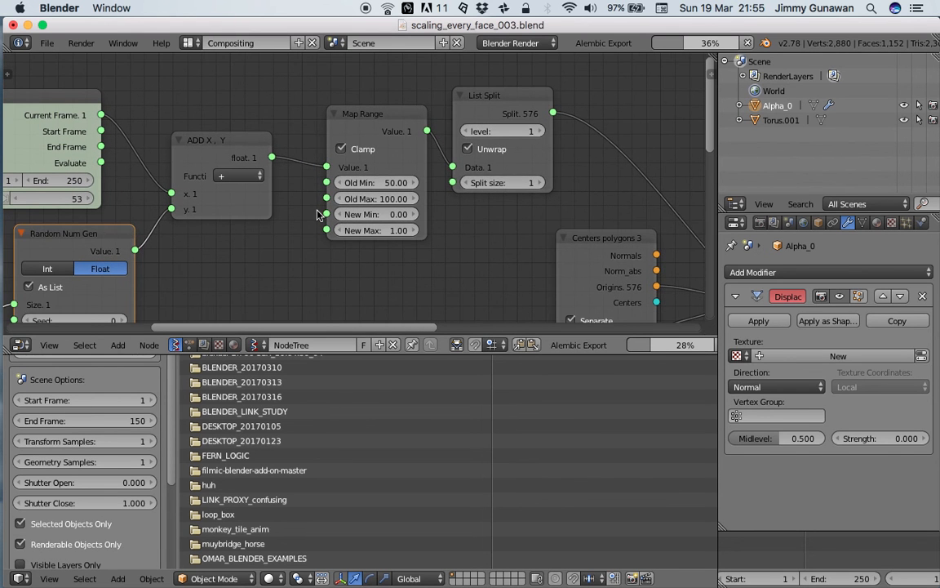
{"action": "middle_click_drag", "start_coordinate": [86, 117], "coordinate": [166, 112]}
{"action": "left_click_drag", "start_coordinate": [119, 100], "coordinate": [140, 92]}
{"action": "left_click_drag", "start_coordinate": [295, 146], "coordinate": [306, 149]}
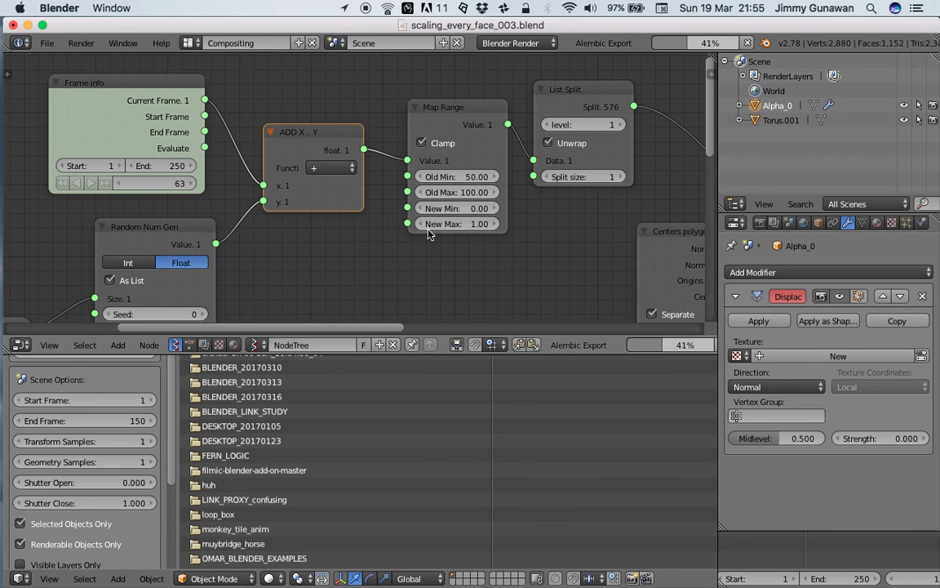
{"action": "scroll", "coordinate": [343, 171], "scroll_direction": "down", "scroll_amount": 1}
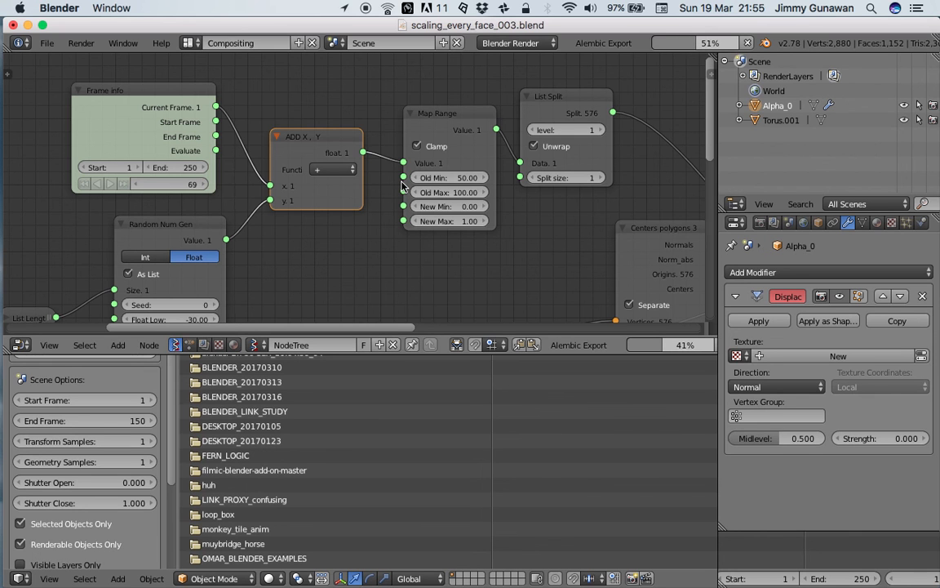
Shift the Map Range node slightly and place the Centers polygons node directly beneath the List Split node.
{"action": "left_click_drag", "start_coordinate": [433, 143], "coordinate": [422, 146]}
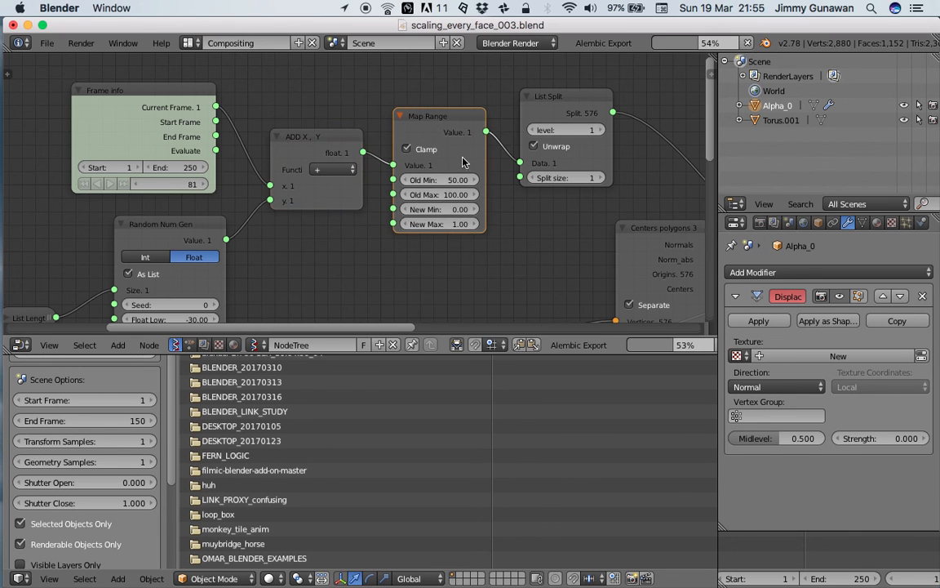
{"action": "middle_click_drag", "start_coordinate": [422, 147], "coordinate": [369, 133]}
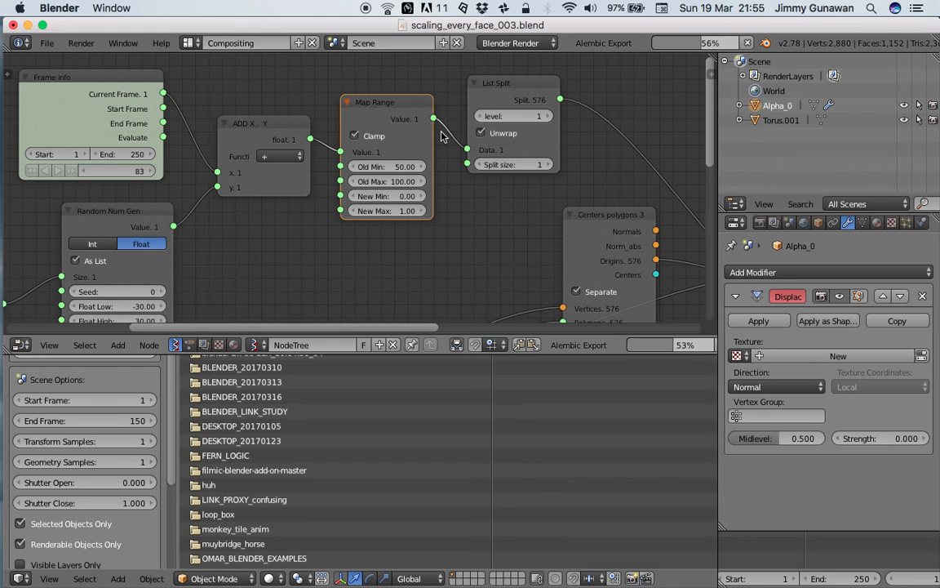
{"action": "scroll", "coordinate": [440, 136], "scroll_direction": "down", "scroll_amount": 1}
{"action": "left_click_drag", "start_coordinate": [492, 215], "coordinate": [426, 210]}
{"action": "scroll", "coordinate": [432, 209], "scroll_direction": "down", "scroll_amount": 1}
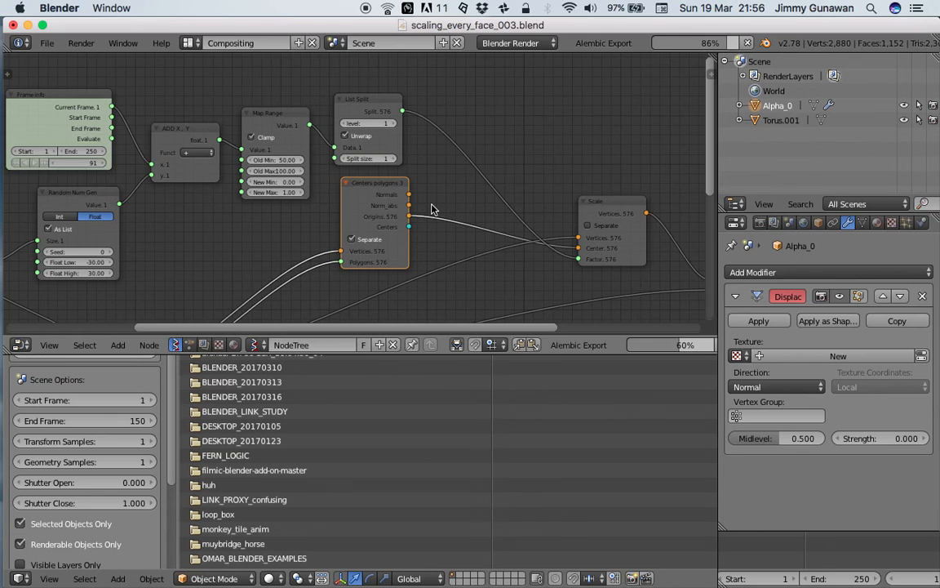
Move the Scale node closer to the List Split and Centers polygons nodes that feed it.
{"action": "middle_click_drag", "start_coordinate": [458, 202], "coordinate": [391, 174]}
{"action": "left_click_drag", "start_coordinate": [558, 183], "coordinate": [490, 154]}
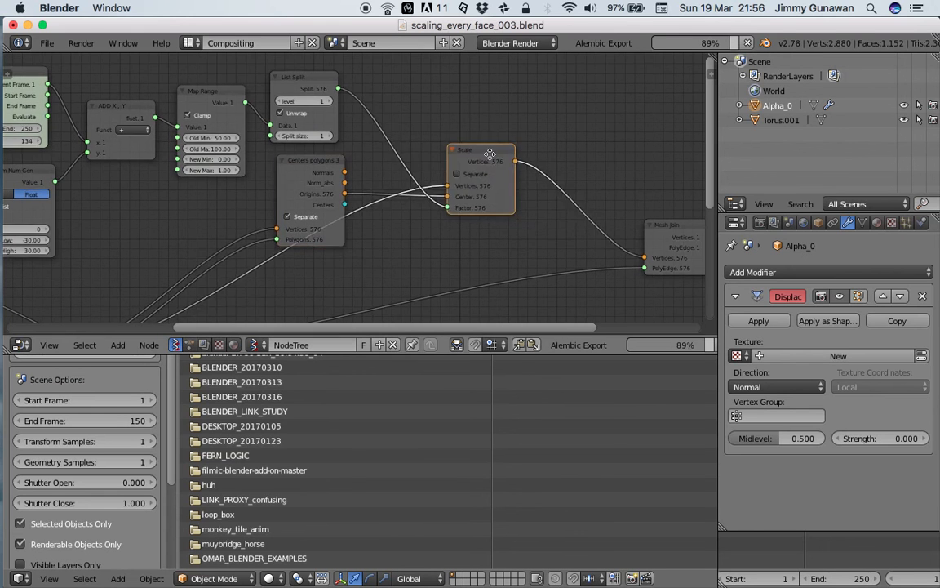
{"action": "middle_click_drag", "start_coordinate": [490, 154], "coordinate": [388, 155]}
{"action": "scroll", "coordinate": [404, 173], "scroll_direction": "up", "scroll_amount": 8}
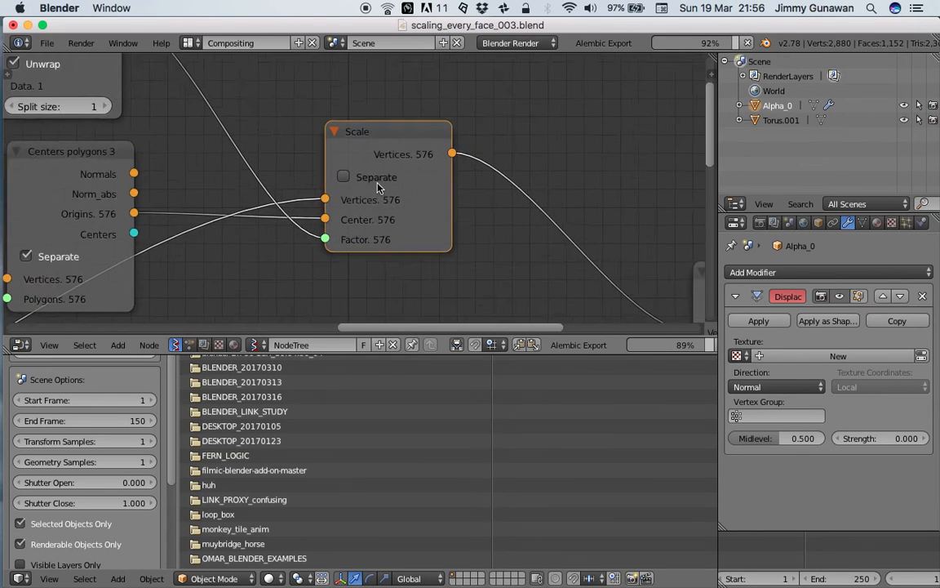
{"action": "scroll", "coordinate": [377, 185], "scroll_direction": "down", "scroll_amount": 3}
{"action": "middle_click_drag", "start_coordinate": [308, 153], "coordinate": [325, 157]}
{"action": "middle_click_drag", "start_coordinate": [394, 191], "coordinate": [442, 199]}
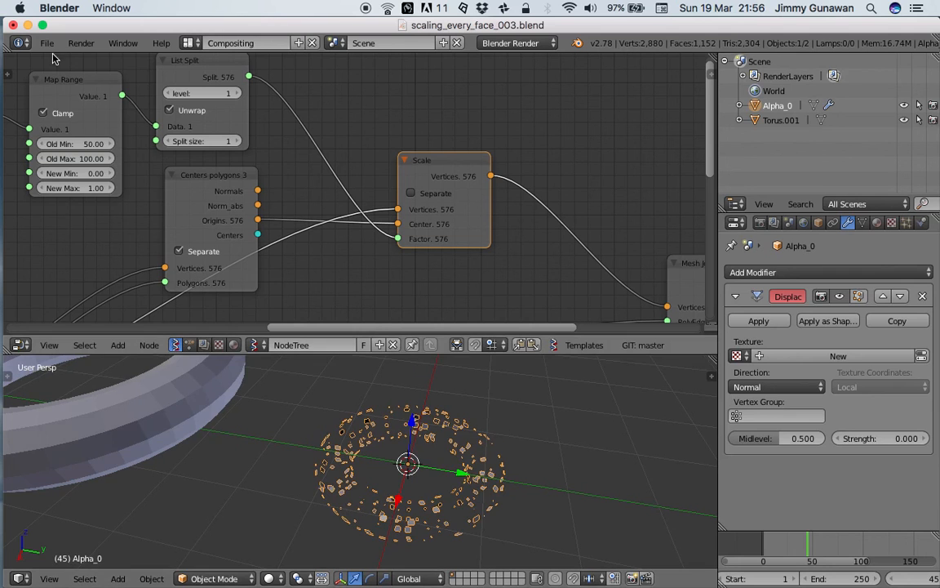
Move the generated Alpha_0 mesh beside the original solid torus.
{"action": "scroll", "coordinate": [466, 454], "scroll_direction": "down", "scroll_amount": 3}
{"action": "key", "text": "g"}
{"action": "left_click", "coordinate": [357, 453]}
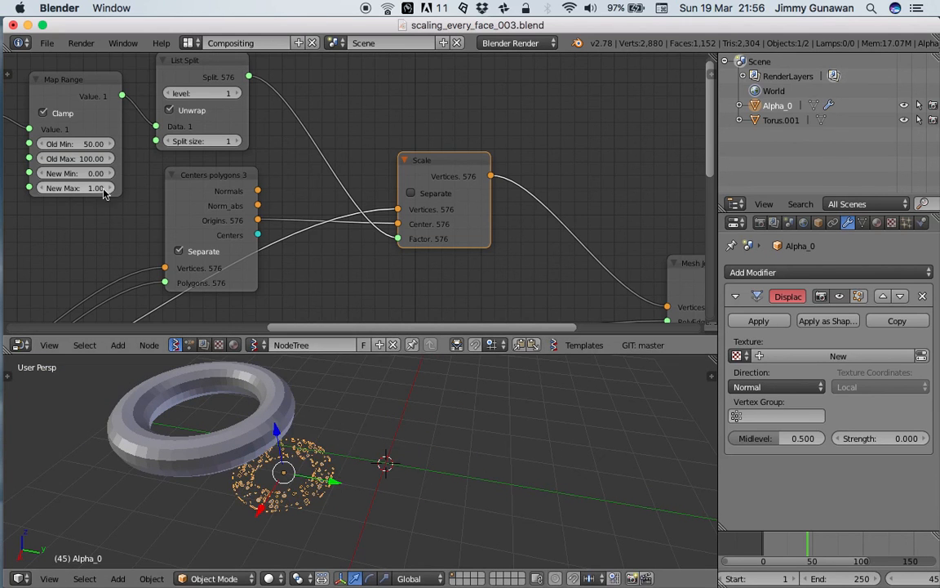
Import the Alembic file scaling_every_face_003.abc from the Desktop folder.
{"action": "left_click", "coordinate": [47, 42]}
{"action": "mouse_move", "coordinate": [130, 308]}
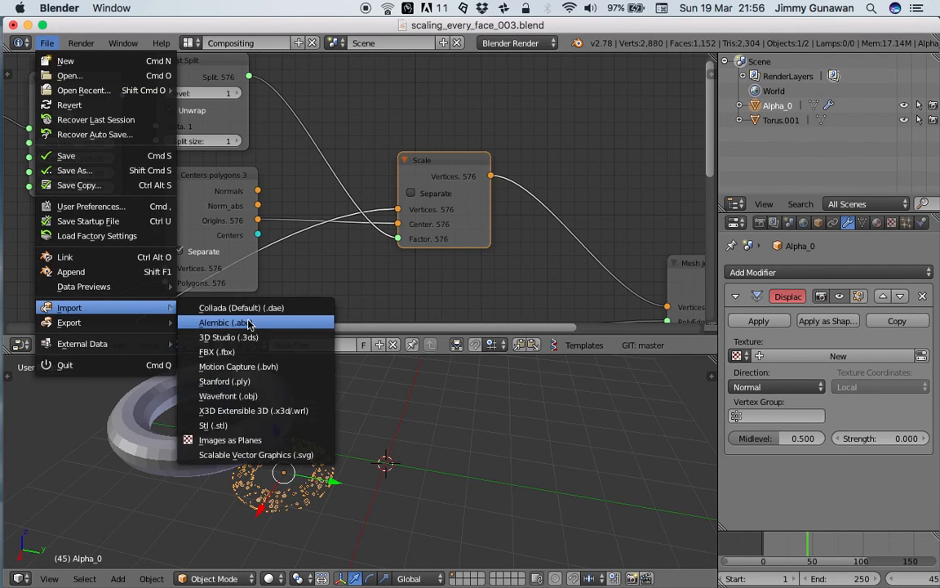
{"action": "left_click", "coordinate": [248, 322]}
{"action": "left_click", "coordinate": [606, 296]}
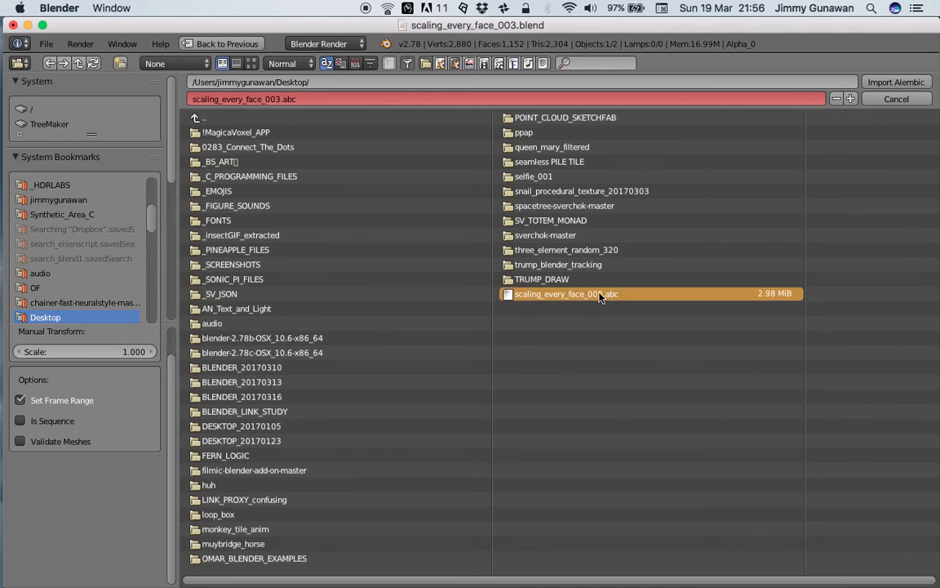
{"action": "double_click", "coordinate": [600, 296]}
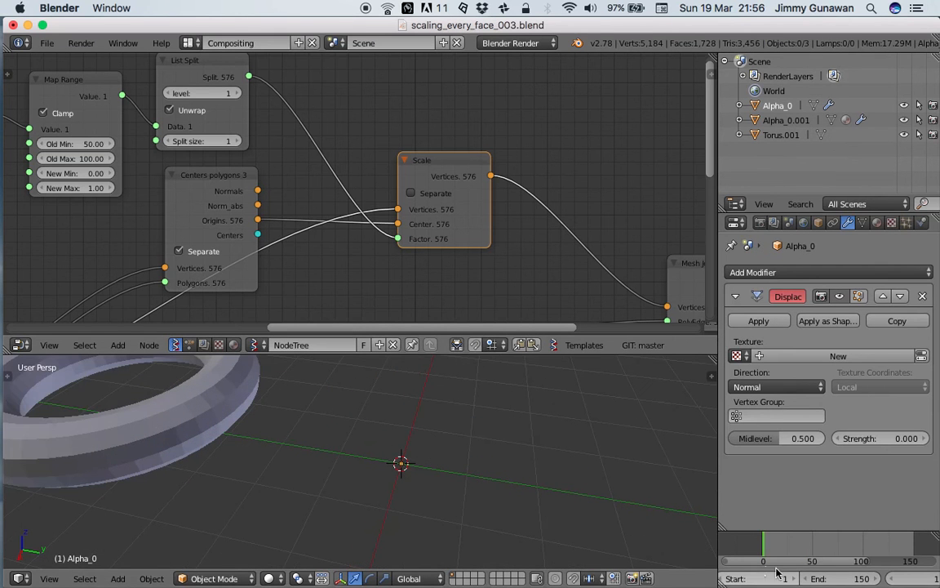
Scrub to frame 88 and move the imported Alembic torus clear of the generated one for comparison.
{"action": "left_click_drag", "start_coordinate": [777, 545], "coordinate": [854, 545]}
{"action": "right_click", "coordinate": [461, 449]}
{"action": "key", "text": "g"}
{"action": "left_click", "coordinate": [604, 433]}
{"action": "right_click", "coordinate": [417, 457]}
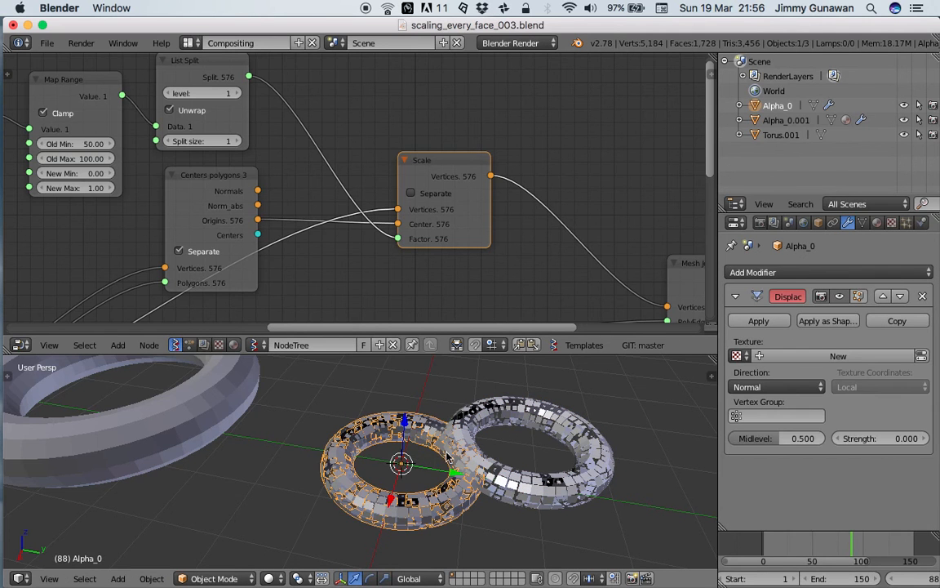
{"action": "right_click", "coordinate": [488, 461]}
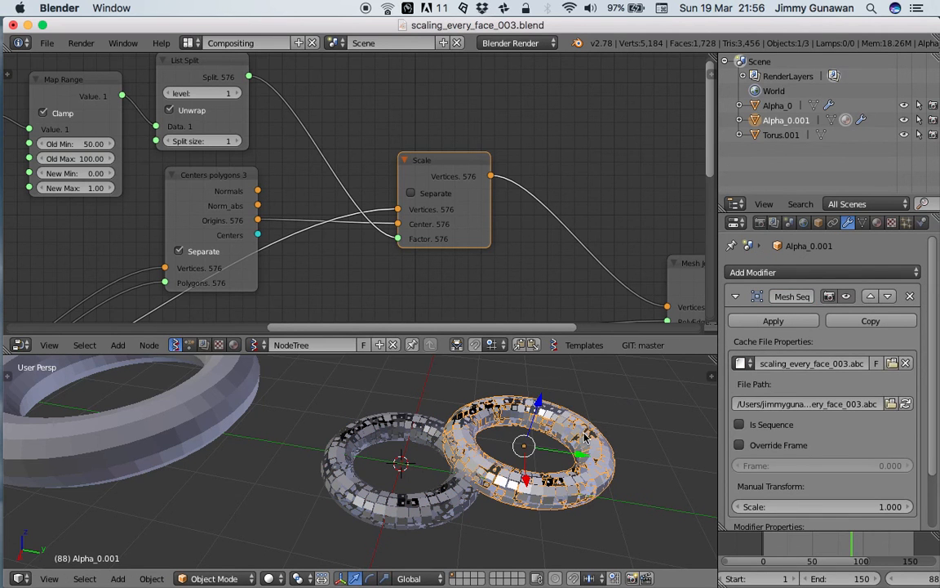
{"action": "key", "text": "g"}
{"action": "left_click", "coordinate": [614, 436]}
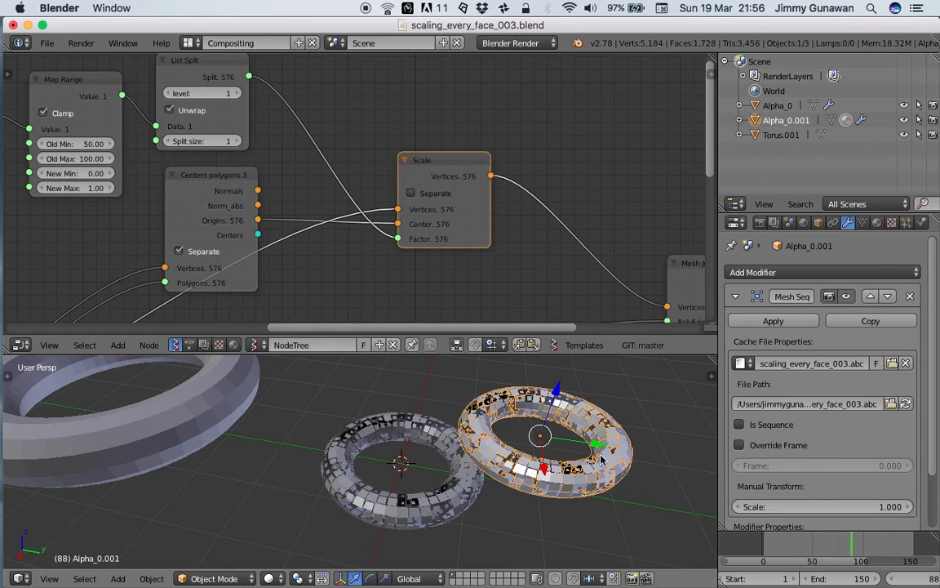
Isolate the imported torus on layer 2, scrub to frame 53 and delete all nodes from the node tree.
{"action": "key", "text": "m"}
{"action": "key", "text": "2"}
{"action": "key", "text": "2"}
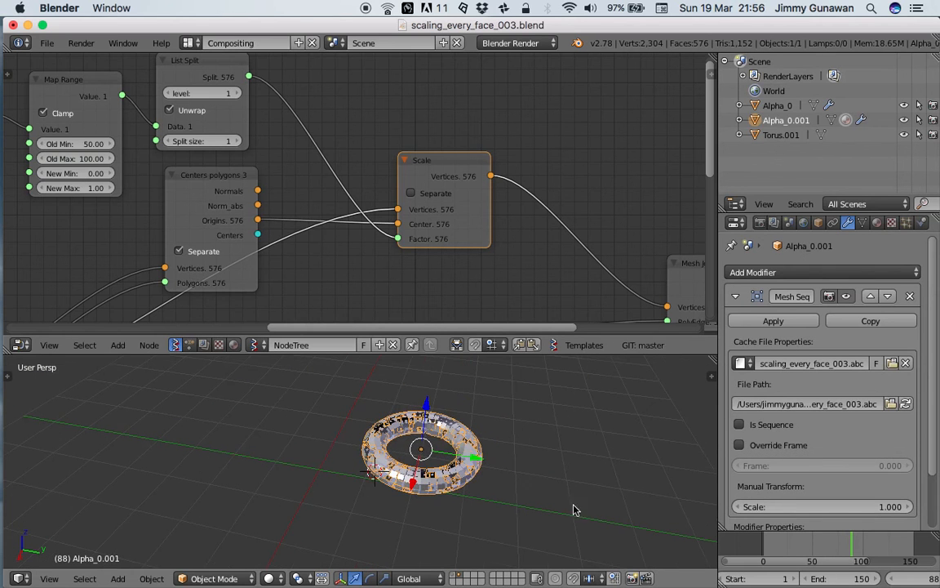
{"action": "left_click_drag", "start_coordinate": [795, 547], "coordinate": [816, 544]}
{"action": "key", "text": "a"}
{"action": "key", "text": "a"}
{"action": "key", "text": "x"}
{"action": "middle_click_drag", "start_coordinate": [508, 432], "coordinate": [493, 431], "text": "shift"}
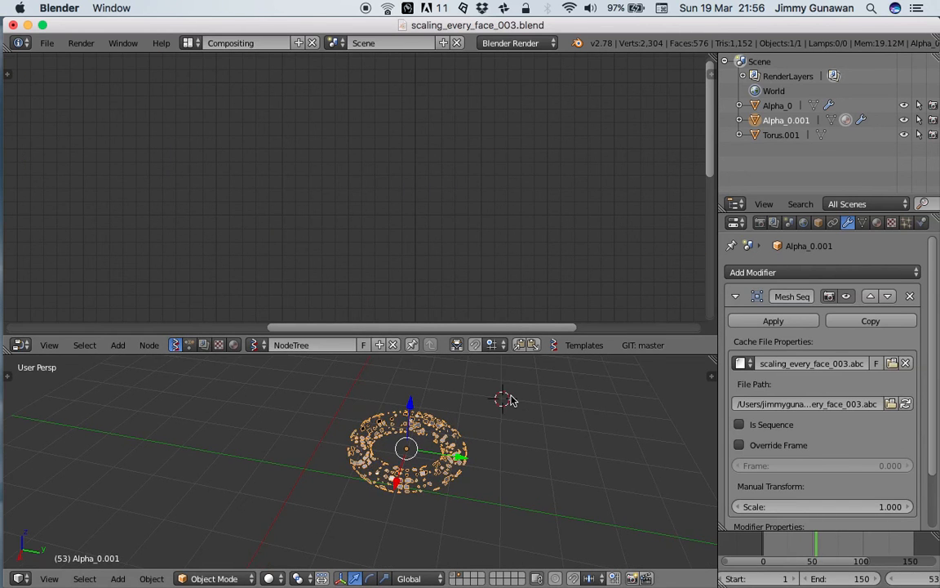
Play the imported torus animation in a maximized 3D view, orbiting around it, and restore the previous layout.
{"action": "left_click", "coordinate": [503, 400]}
{"action": "key", "text": "shift+space"}
{"action": "scroll", "coordinate": [500, 393], "scroll_direction": "up", "scroll_amount": 6}
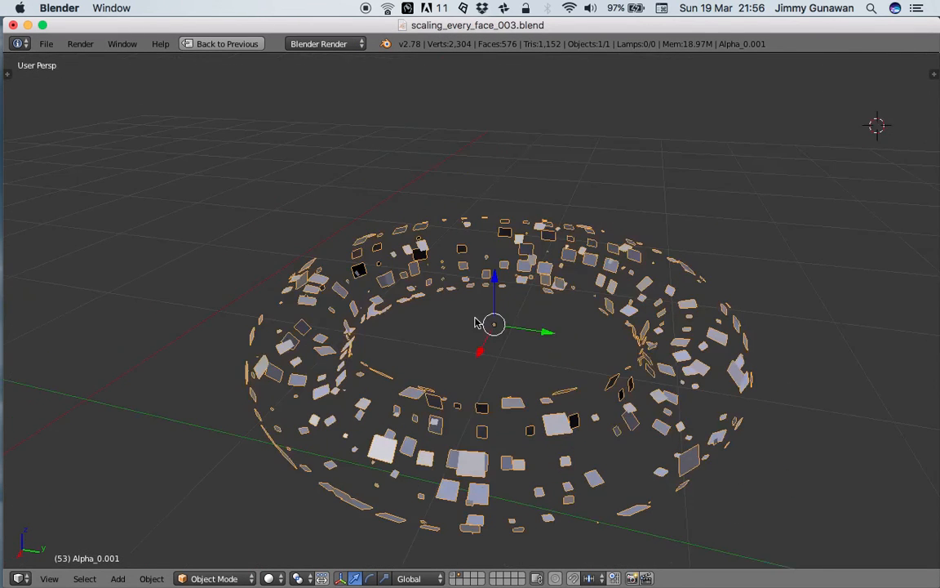
{"action": "key", "text": "alt+a"}
{"action": "middle_click_drag", "start_coordinate": [475, 322], "coordinate": [492, 350]}
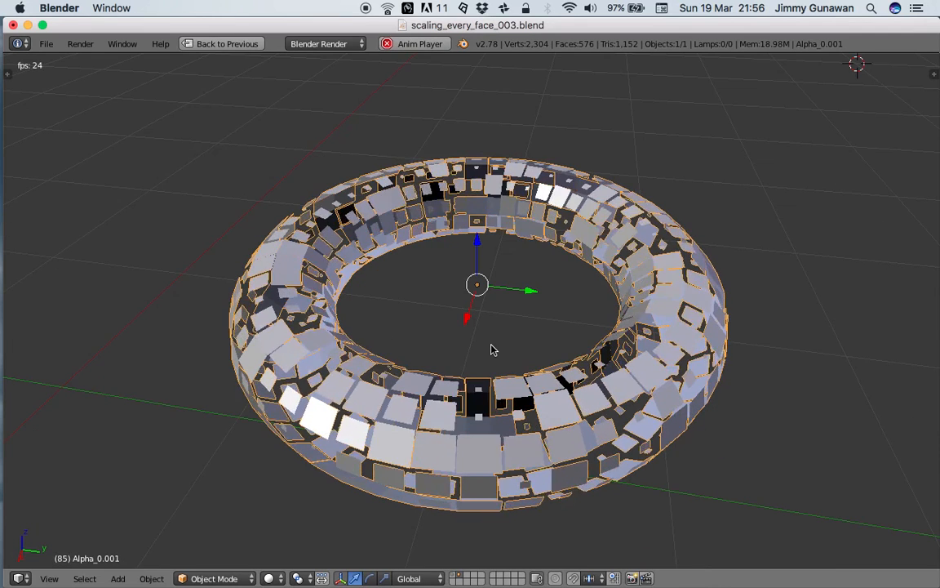
{"action": "left_click", "coordinate": [258, 43]}
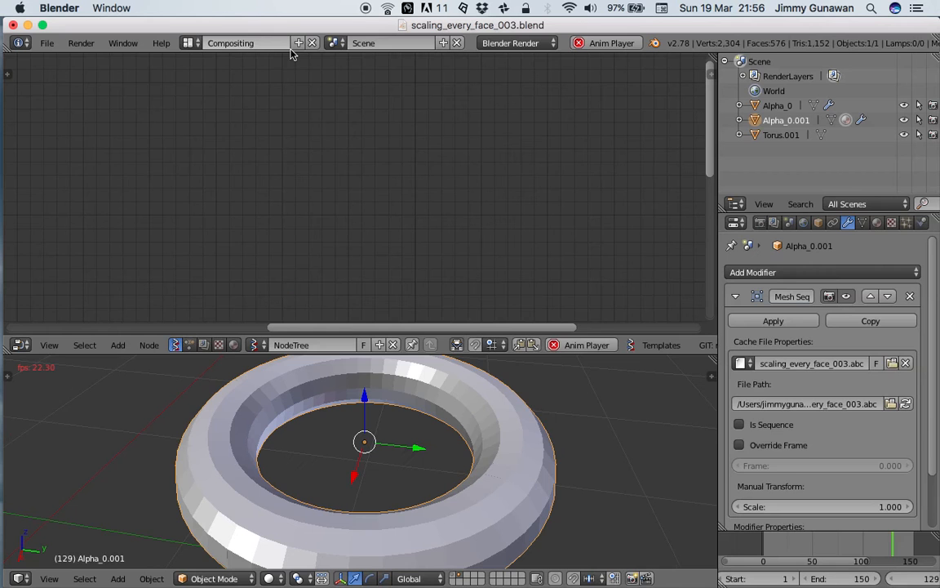
Switch to the 3D View Full layout and split off a Timeline editor strip above the viewport.
{"action": "left_click", "coordinate": [189, 44]}
{"action": "left_click", "coordinate": [201, 67]}
{"action": "left_click_drag", "start_coordinate": [936, 55], "coordinate": [929, 108]}
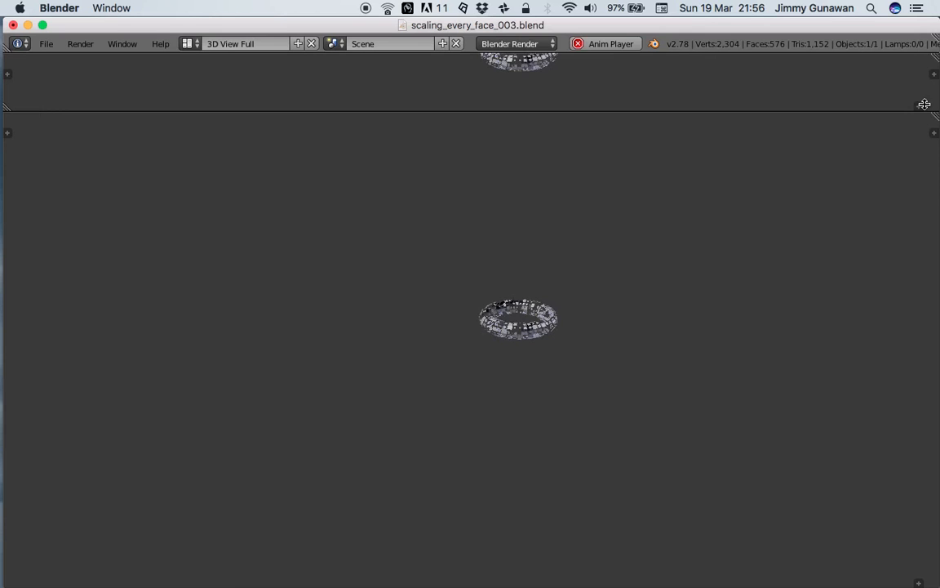
{"action": "left_click", "coordinate": [19, 101]}
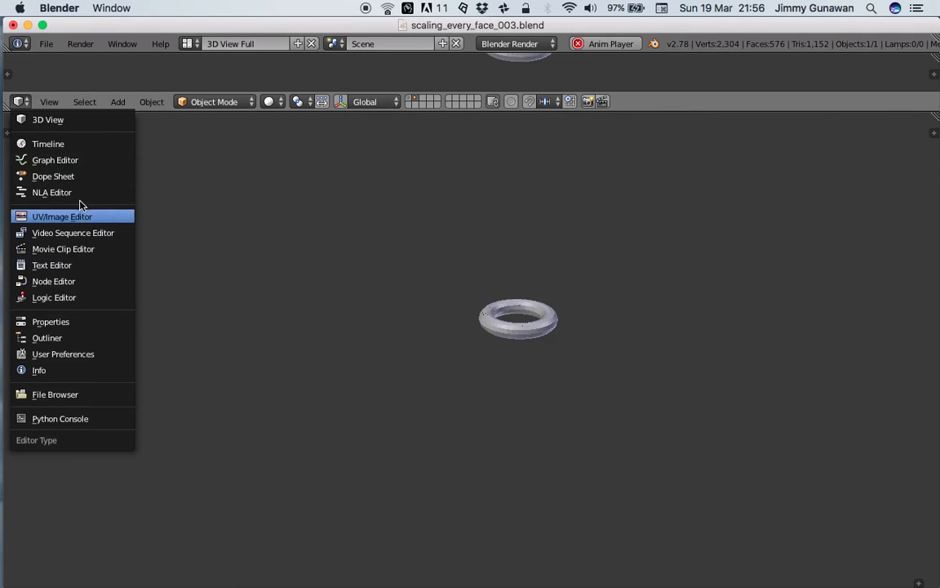
{"action": "left_click", "coordinate": [49, 143]}
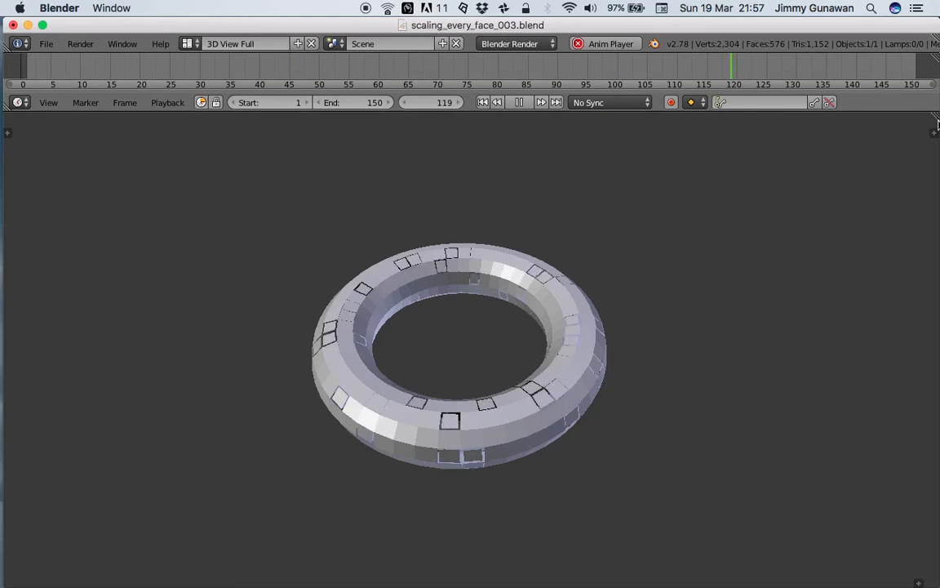
Split off a Properties editor beside the 3D viewport and stop the animation playback.
{"action": "left_click_drag", "start_coordinate": [936, 117], "coordinate": [717, 151]}
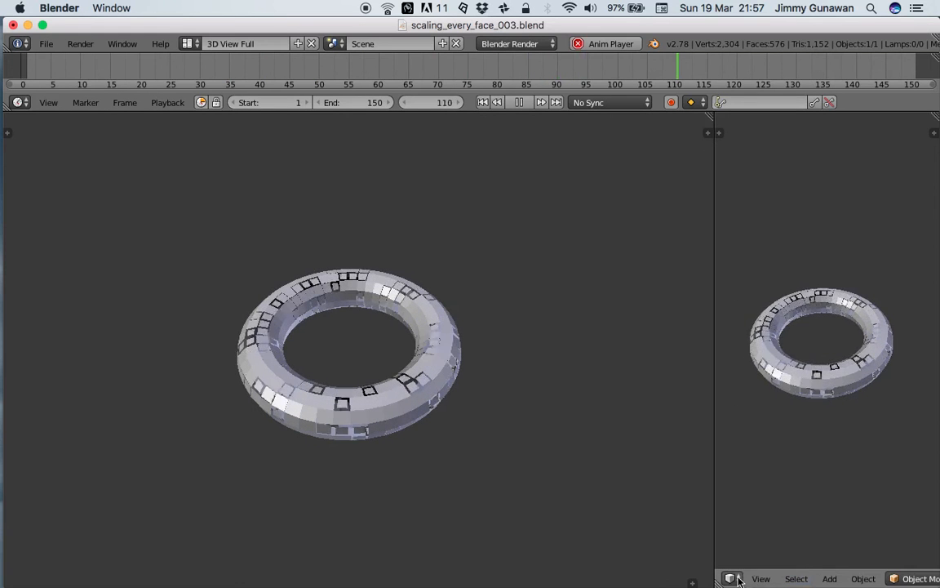
{"action": "left_click", "coordinate": [732, 579]}
{"action": "left_click", "coordinate": [758, 357]}
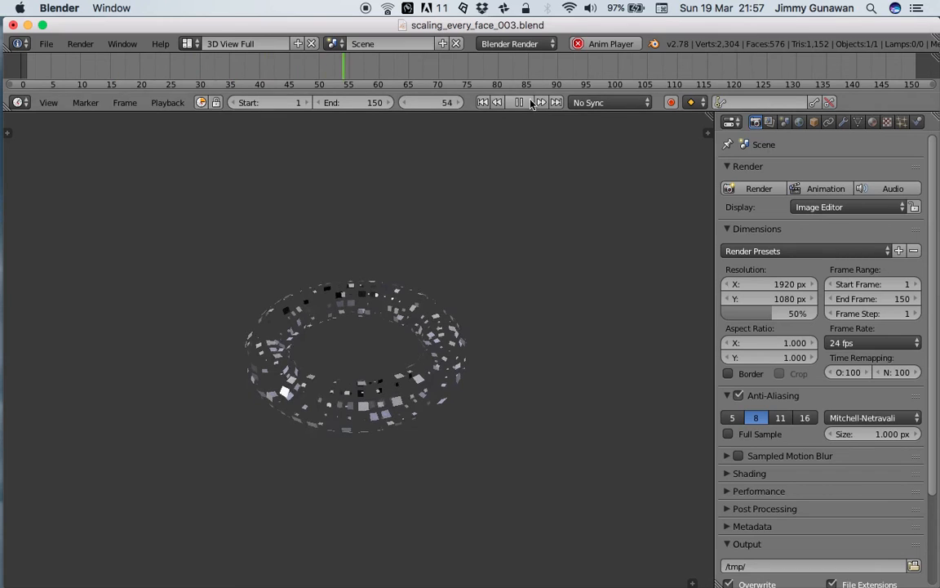
{"action": "key", "text": "alt+a"}
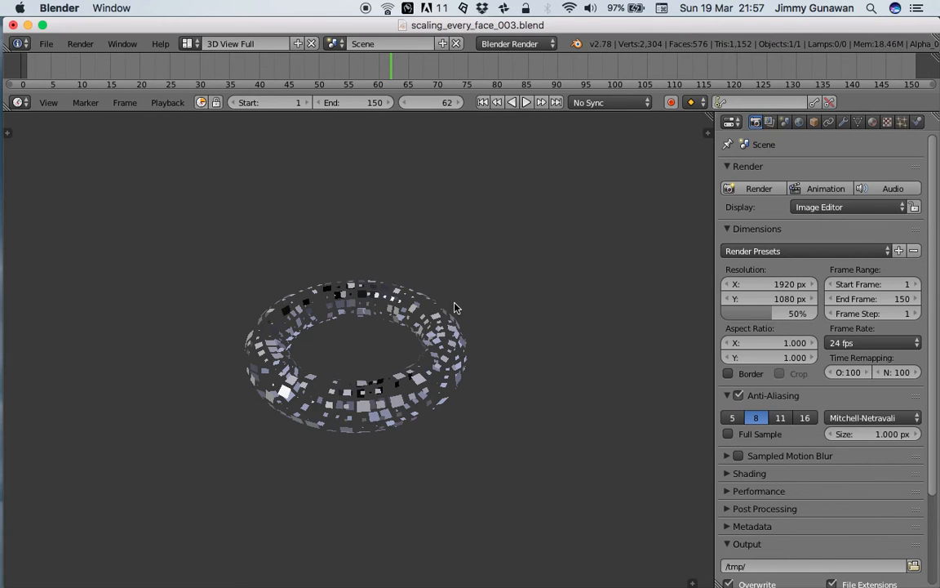
Show the modifier settings of the imported torus and widen the Properties editor to make them fully readable.
{"action": "left_click", "coordinate": [814, 122]}
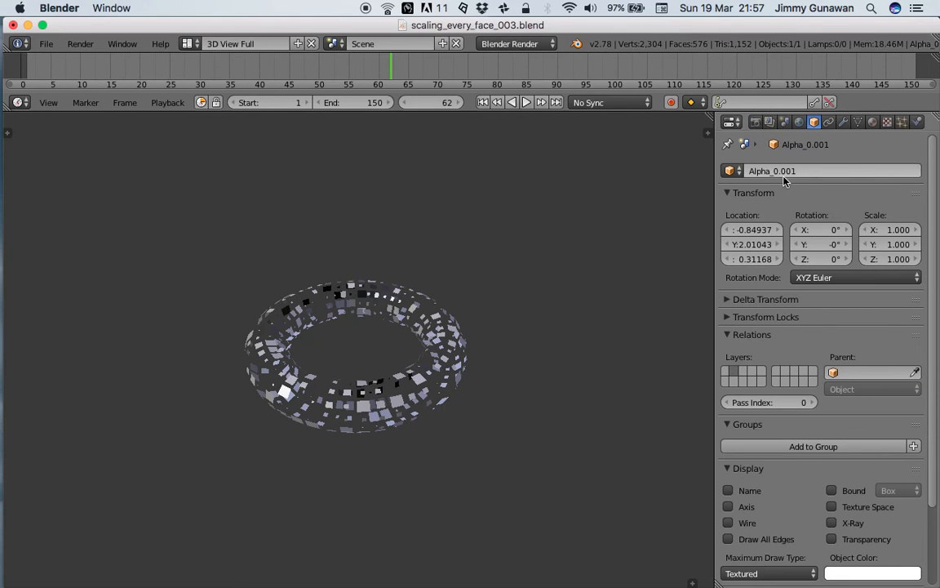
{"action": "left_click", "coordinate": [843, 121]}
{"action": "left_click_drag", "start_coordinate": [715, 196], "coordinate": [587, 196]}
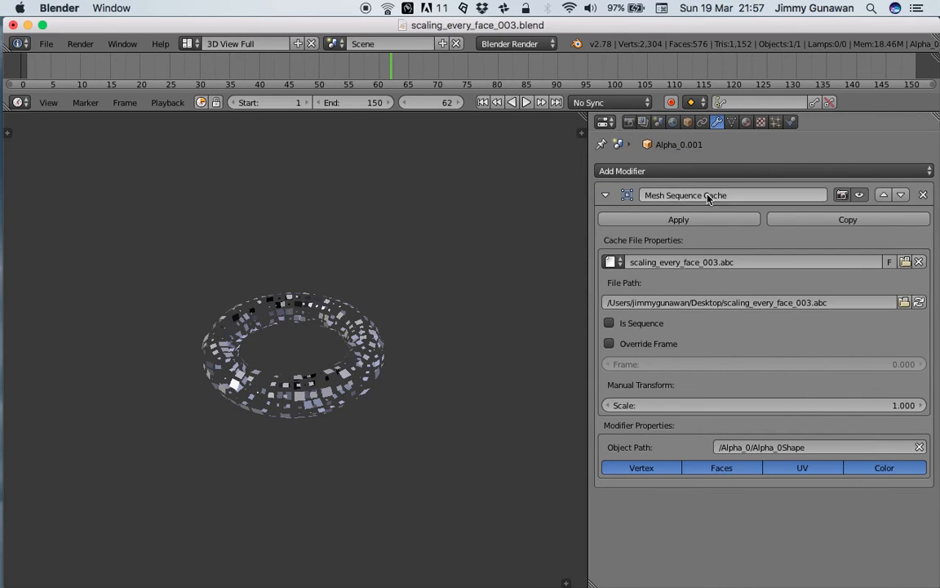
Check the imported torus's mesh data and available object constraints, ending back at its Mesh Sequence Cache settings.
{"action": "left_click", "coordinate": [731, 122]}
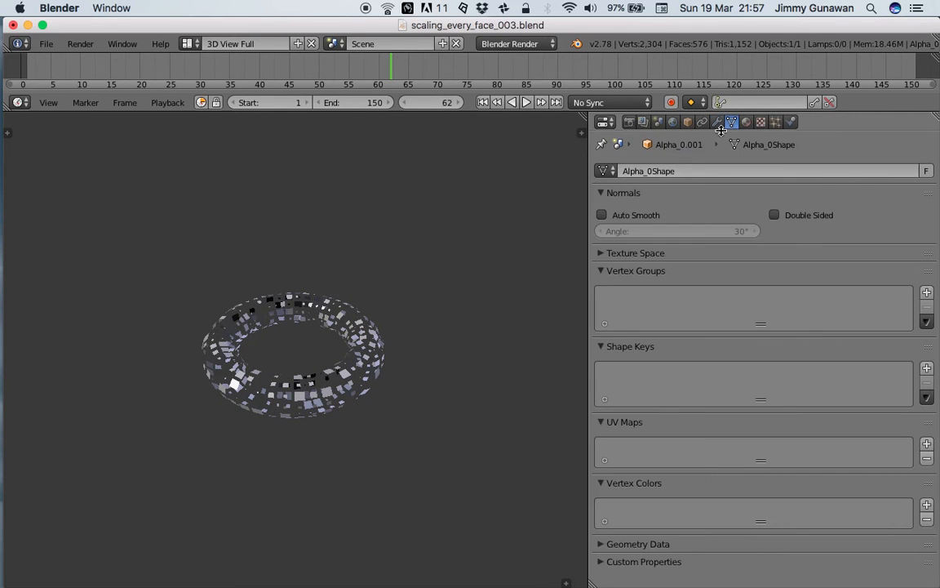
{"action": "left_click", "coordinate": [717, 122]}
{"action": "left_click", "coordinate": [702, 122]}
{"action": "left_click", "coordinate": [694, 172]}
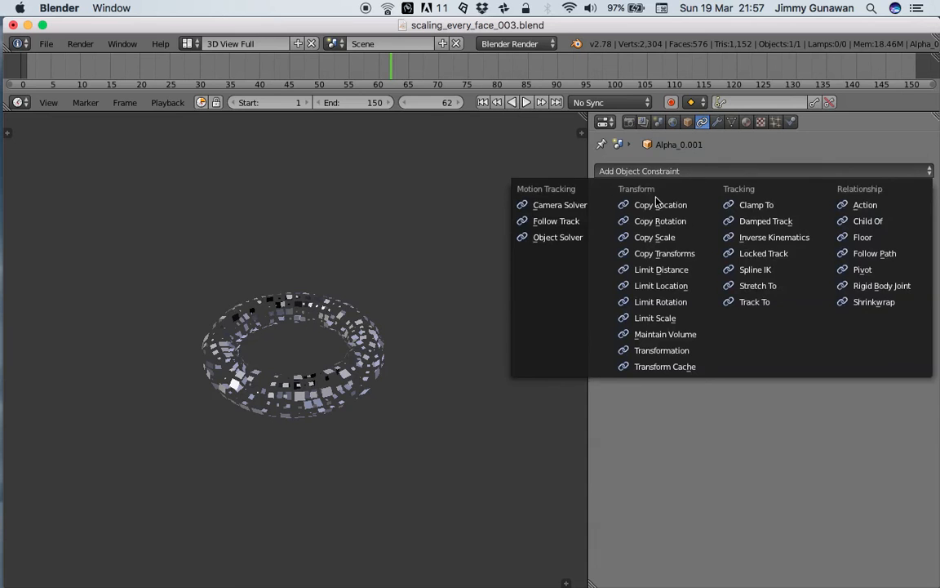
{"action": "left_click", "coordinate": [716, 122]}
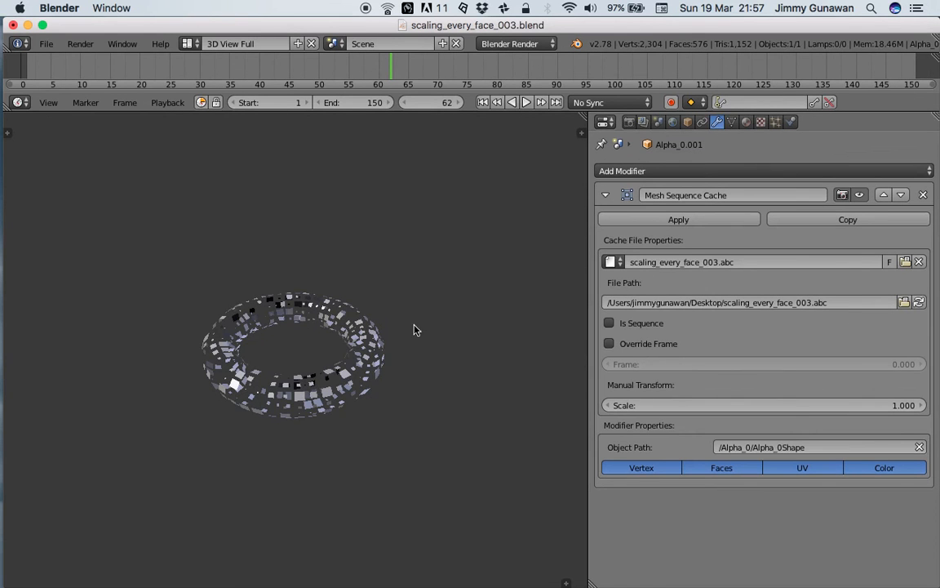
Duplicate the imported torus five times, arrange the copies around it and briefly play the animation.
{"action": "scroll", "coordinate": [414, 330], "scroll_direction": "up", "scroll_amount": 3}
{"action": "left_click_drag", "start_coordinate": [438, 80], "coordinate": [416, 62]}
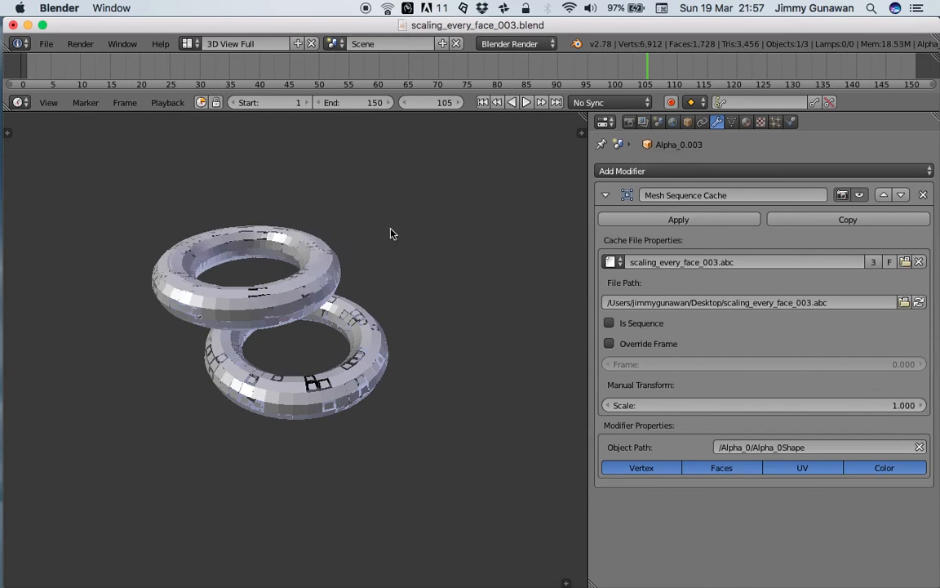
{"action": "left_click", "coordinate": [544, 208]}
{"action": "key", "text": "shift+d"}
{"action": "left_click", "coordinate": [491, 377]}
{"action": "key", "text": "shift+d"}
{"action": "left_click", "coordinate": [148, 483]}
{"action": "key", "text": "shift+d"}
{"action": "left_click", "coordinate": [146, 468]}
{"action": "left_click", "coordinate": [526, 102]}
{"action": "left_click", "coordinate": [522, 102]}
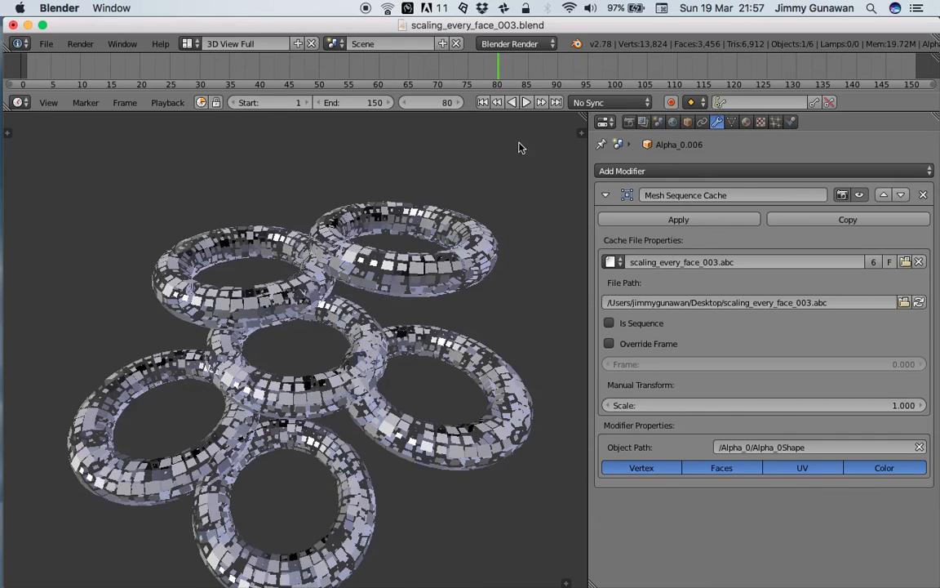
Enable Override Frame on the duplicated torus's Mesh Sequence Cache, set the frame to -18.9 and play the animation briefly.
{"action": "left_click", "coordinate": [653, 343]}
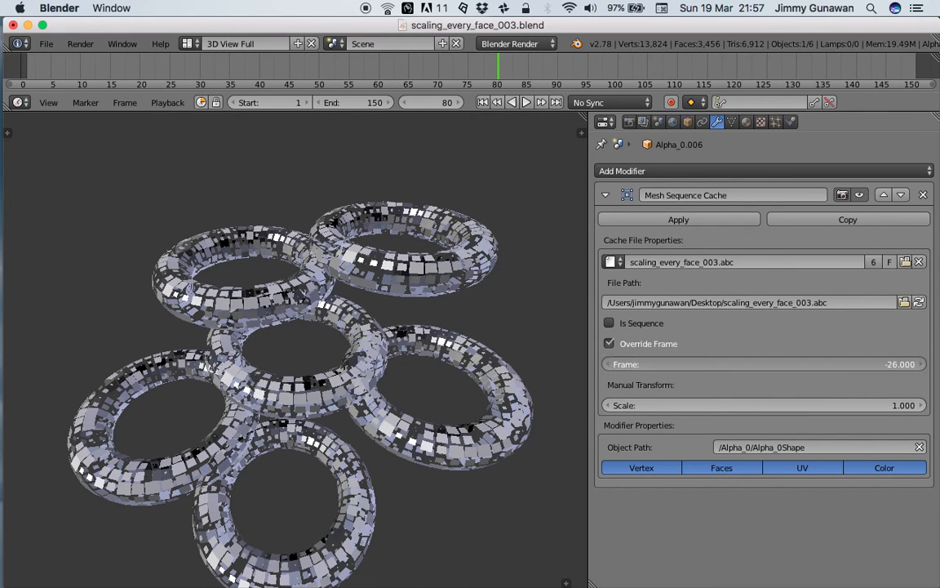
{"action": "left_click_drag", "start_coordinate": [764, 364], "coordinate": [702, 364]}
{"action": "left_click_drag", "start_coordinate": [217, 71], "coordinate": [439, 86]}
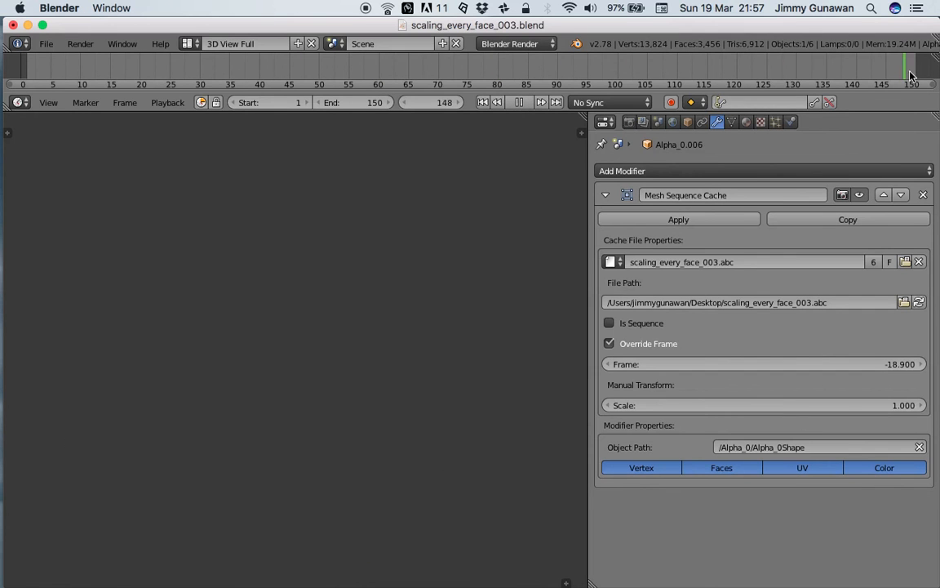
{"action": "key", "text": "Escape"}
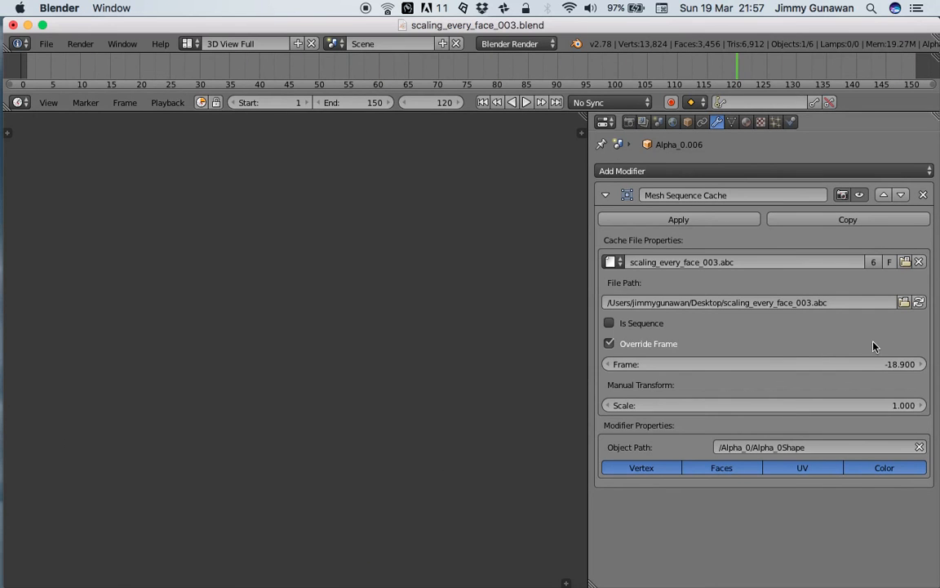
Try cache override frames of 26.9 and 43.9, scrubbing the timeline after each change and ending at frame 63.
{"action": "left_click_drag", "start_coordinate": [875, 364], "coordinate": [873, 364]}
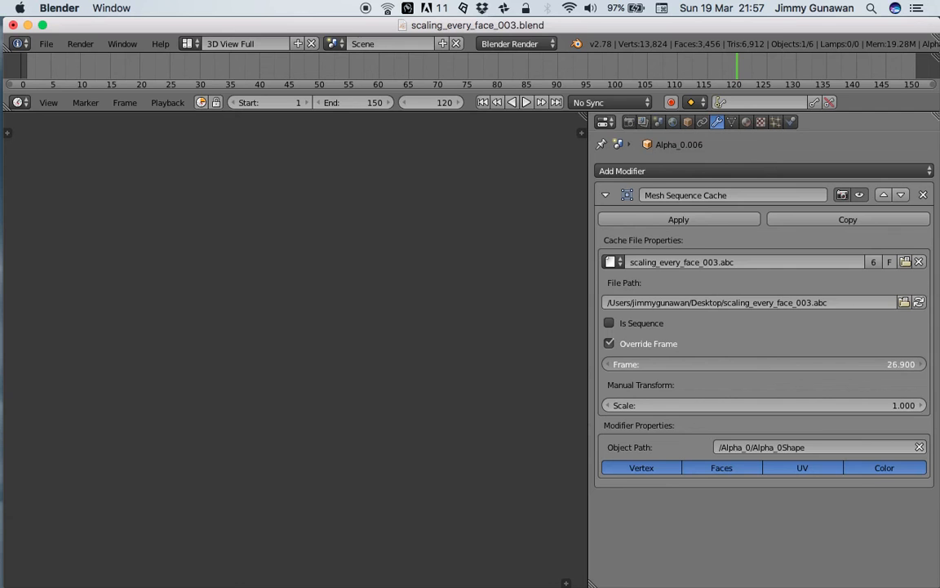
{"action": "left_click_drag", "start_coordinate": [165, 64], "coordinate": [516, 67]}
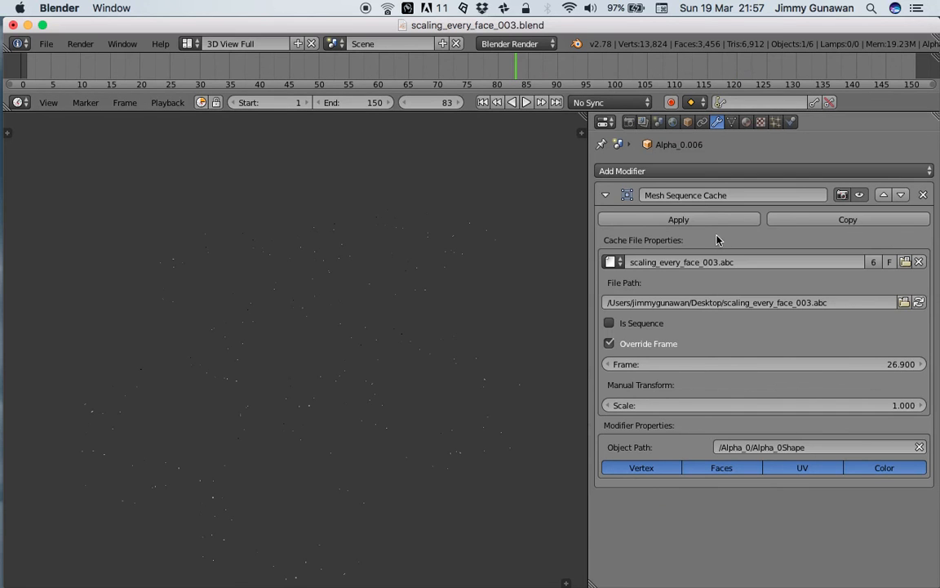
{"action": "left_click_drag", "start_coordinate": [844, 365], "coordinate": [874, 364]}
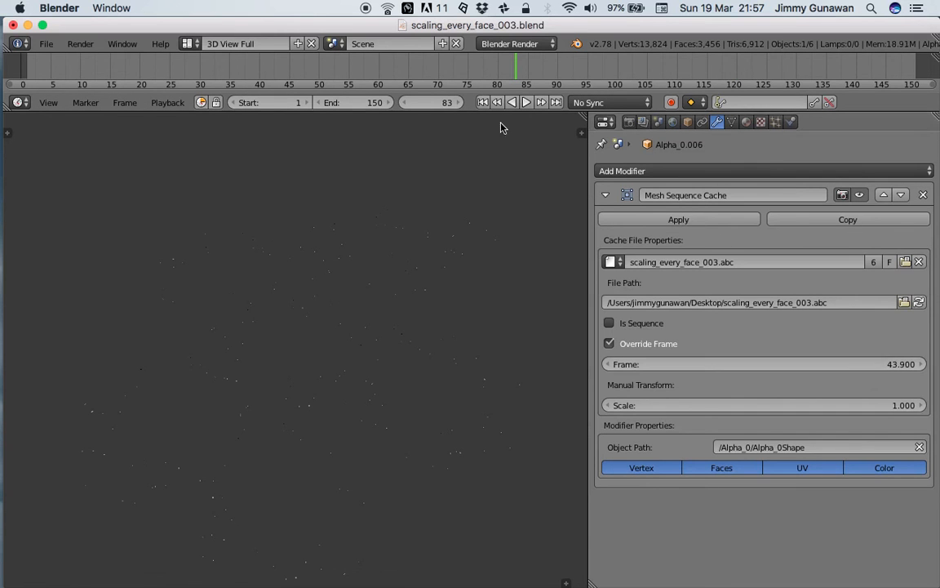
{"action": "left_click_drag", "start_coordinate": [478, 72], "coordinate": [397, 75]}
Make single-user copies of the shared Alembic cache file for five of the six tori.
{"action": "right_click", "coordinate": [457, 282]}
{"action": "middle_click_drag", "start_coordinate": [460, 290], "coordinate": [449, 300]}
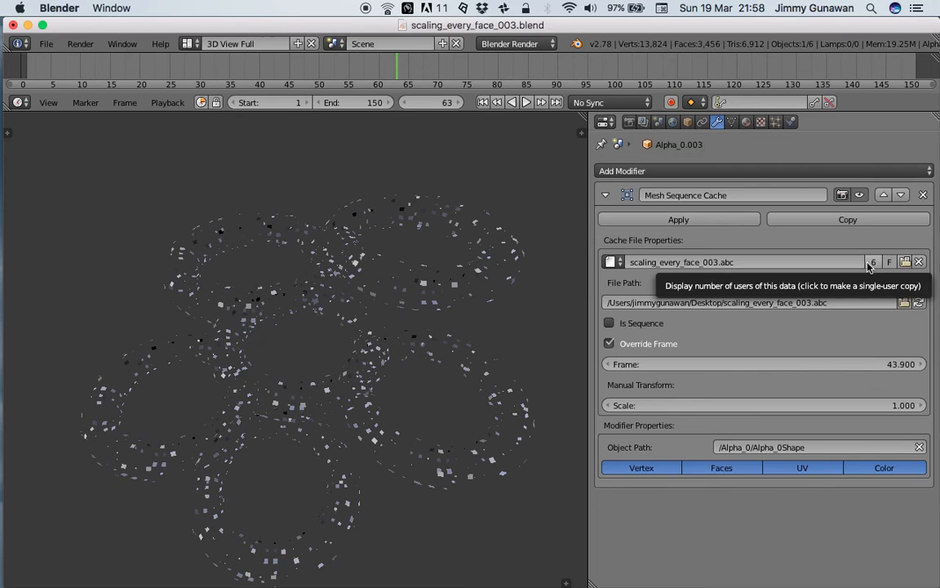
{"action": "middle_click_drag", "start_coordinate": [551, 347], "coordinate": [539, 343]}
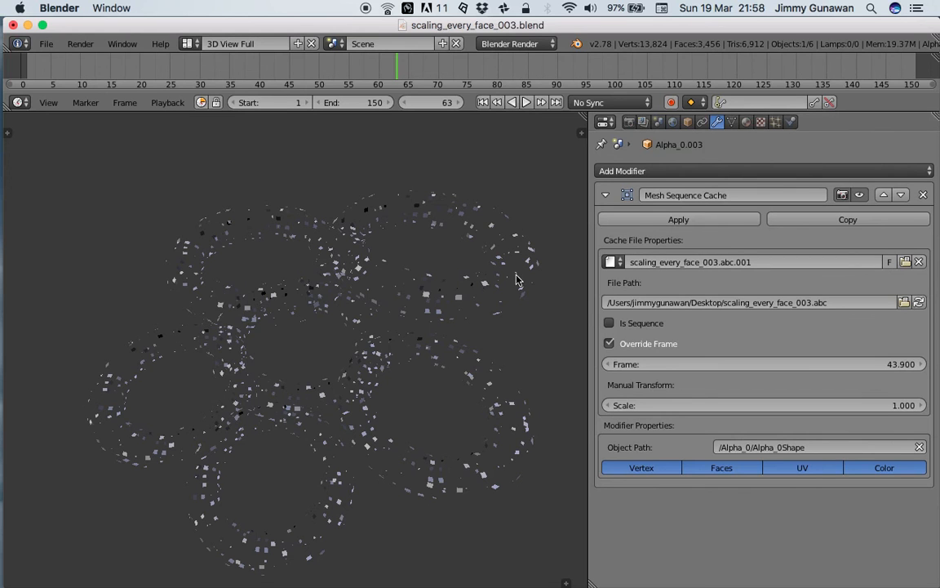
{"action": "right_click", "coordinate": [452, 368]}
{"action": "left_click", "coordinate": [872, 262]}
{"action": "right_click", "coordinate": [339, 293]}
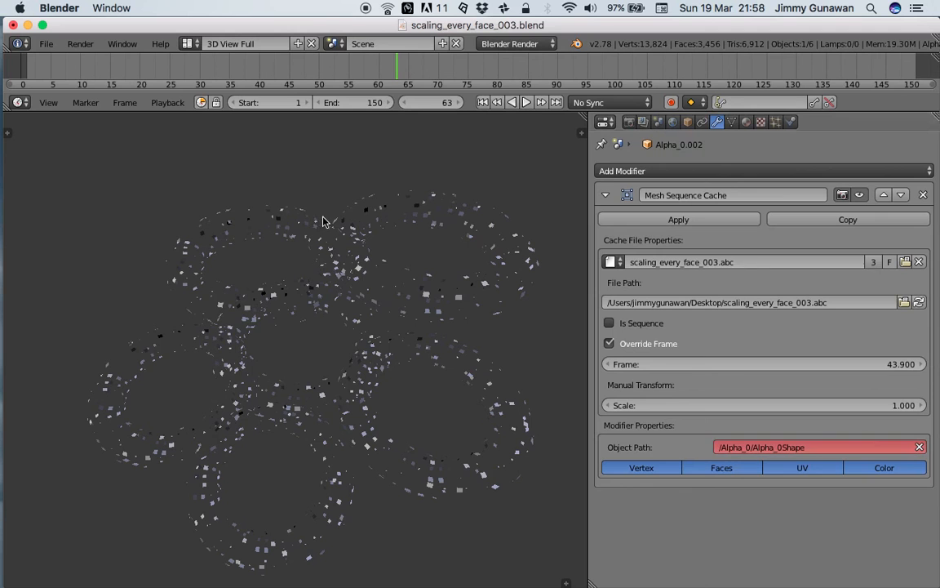
{"action": "left_click", "coordinate": [872, 261]}
{"action": "right_click", "coordinate": [378, 362]}
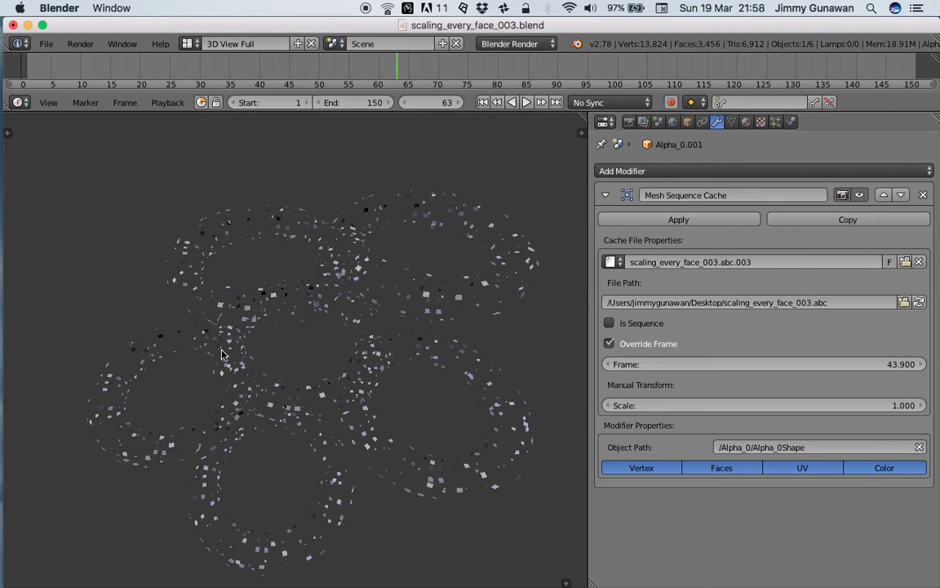
{"action": "left_click", "coordinate": [889, 263]}
{"action": "right_click", "coordinate": [207, 404]}
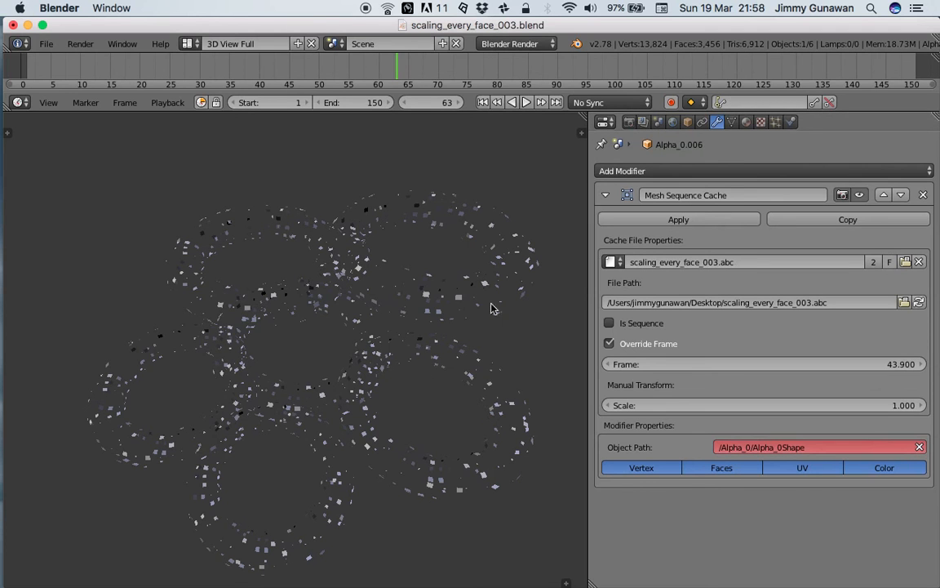
{"action": "left_click", "coordinate": [873, 261]}
Vary the override frame of torus Alpha_0.006, trying -9.8 first, and scrub the timeline to frame 70 to compare the tori.
{"action": "left_click_drag", "start_coordinate": [826, 364], "coordinate": [796, 364]}
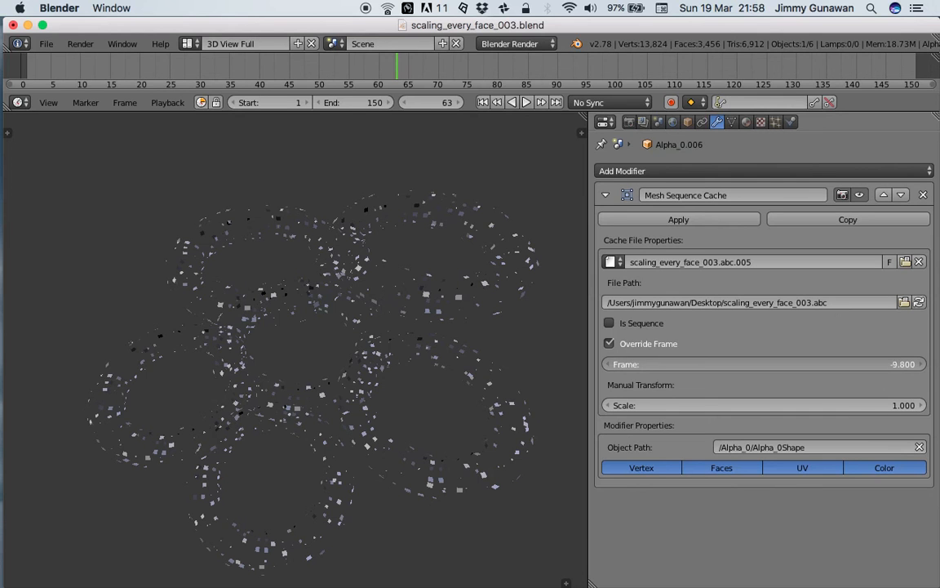
{"action": "left_click_drag", "start_coordinate": [470, 66], "coordinate": [378, 65]}
{"action": "left_click_drag", "start_coordinate": [898, 366], "coordinate": [937, 366]}
{"action": "left_click_drag", "start_coordinate": [307, 69], "coordinate": [438, 75]}
Toggle Override Frame off and on for Alpha_0.006, set its cache frame to 33.6 and inspect the tori.
{"action": "left_click_drag", "start_coordinate": [788, 363], "coordinate": [768, 363]}
{"action": "left_click", "coordinate": [686, 344]}
{"action": "left_click", "coordinate": [673, 343]}
{"action": "left_click_drag", "start_coordinate": [685, 364], "coordinate": [629, 364]}
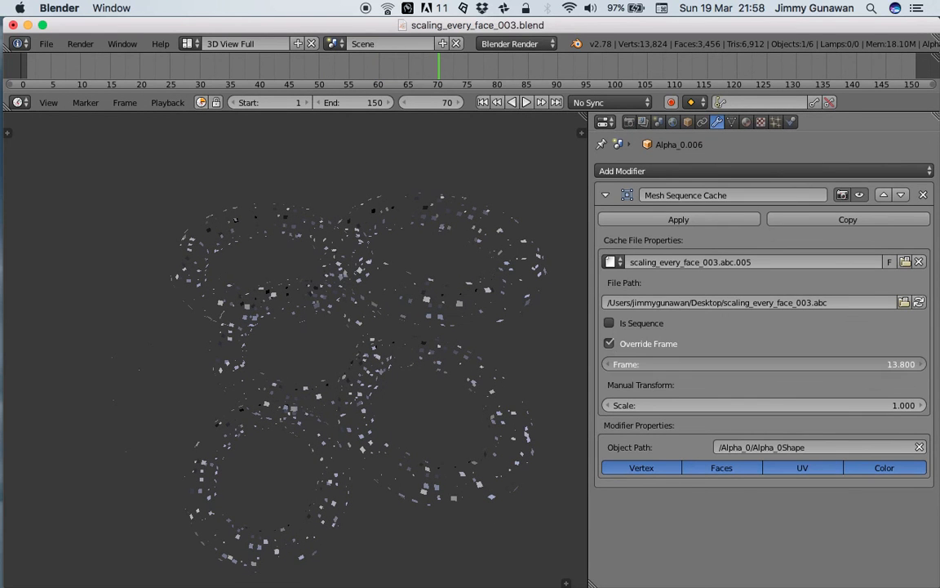
{"action": "left_click_drag", "start_coordinate": [686, 364], "coordinate": [816, 365]}
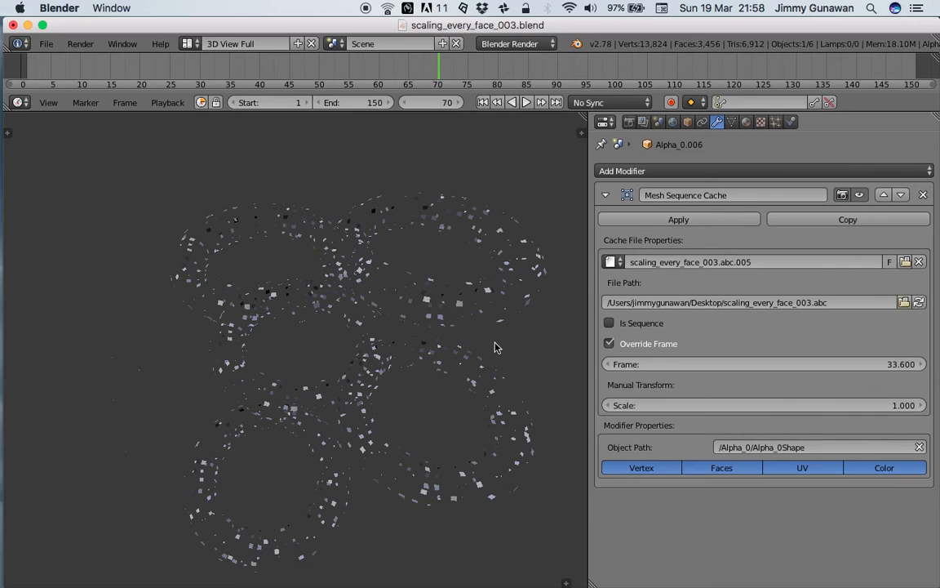
{"action": "middle_click_drag", "start_coordinate": [494, 347], "coordinate": [440, 313]}
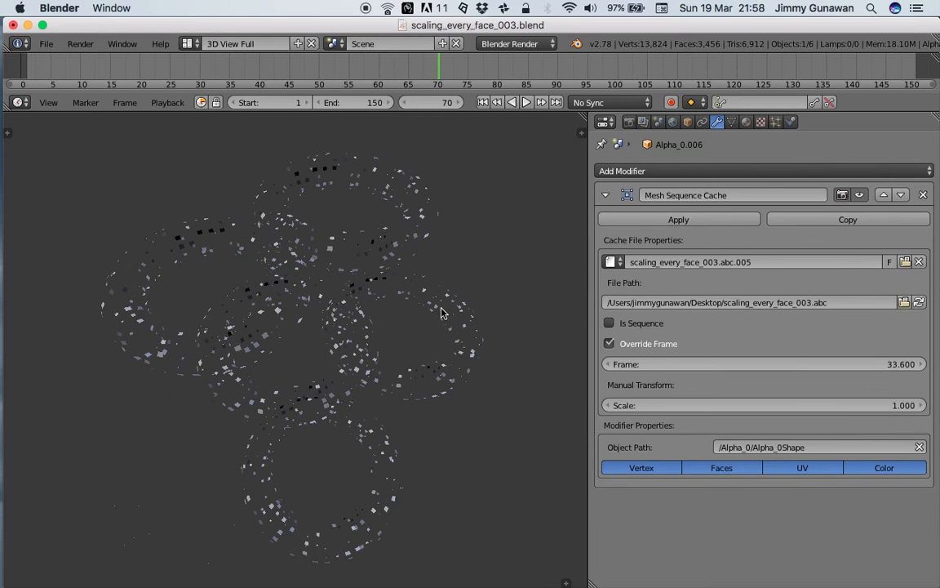